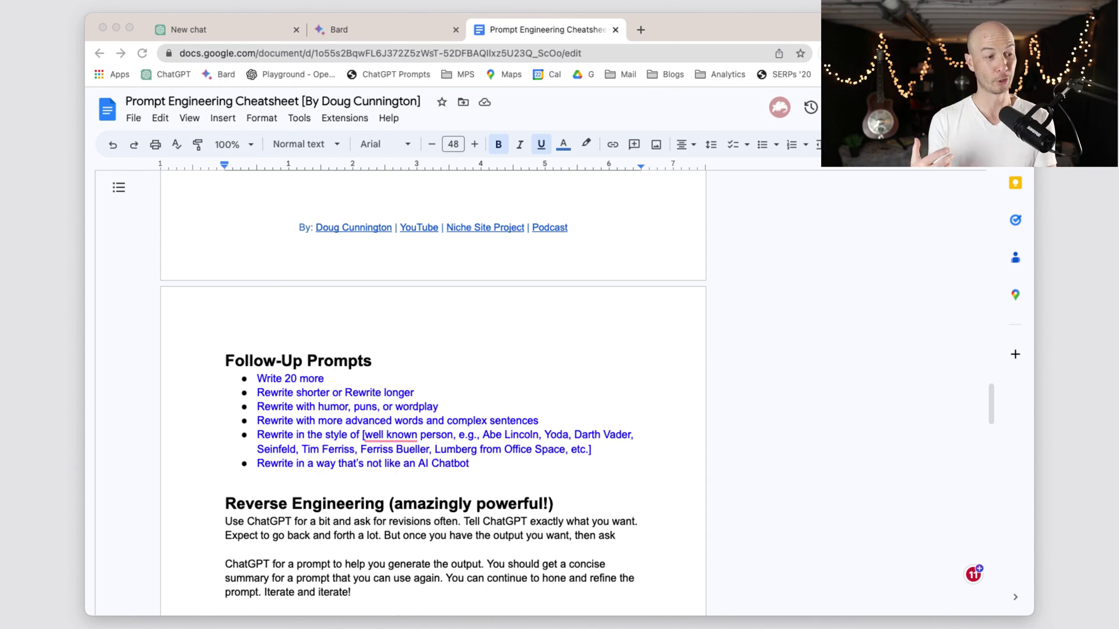
- Look through the Prompt Engineering Cheatsheet from the follow-up prompts to the Devil's Advocate prompt
scroll(433, 408, down, 5)
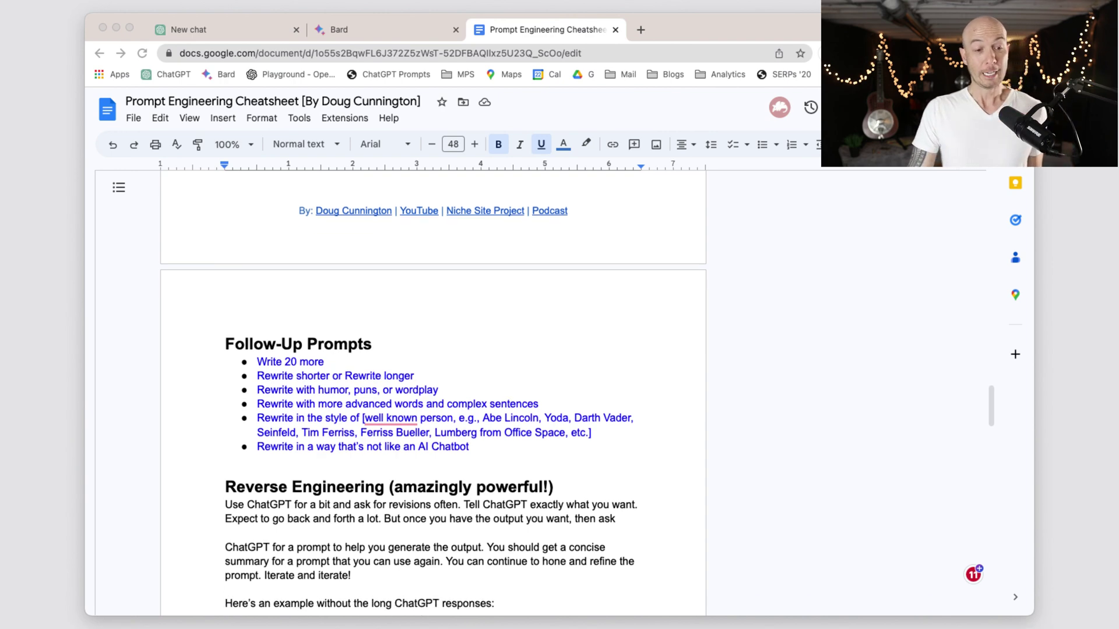
scroll(433, 391, down, 9)
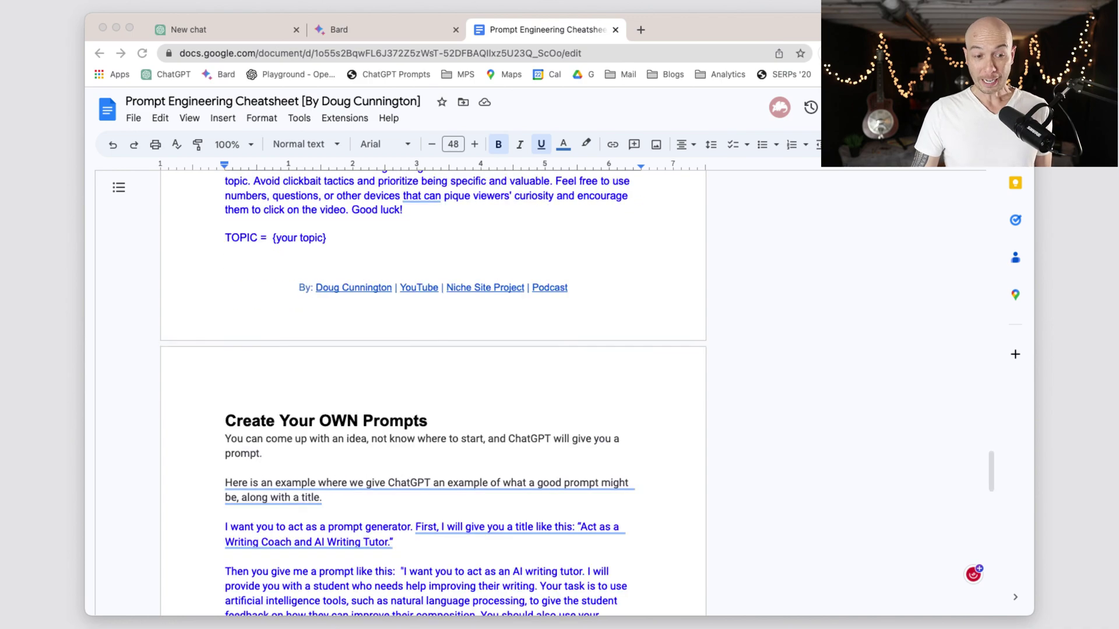
scroll(433, 391, down, 10)
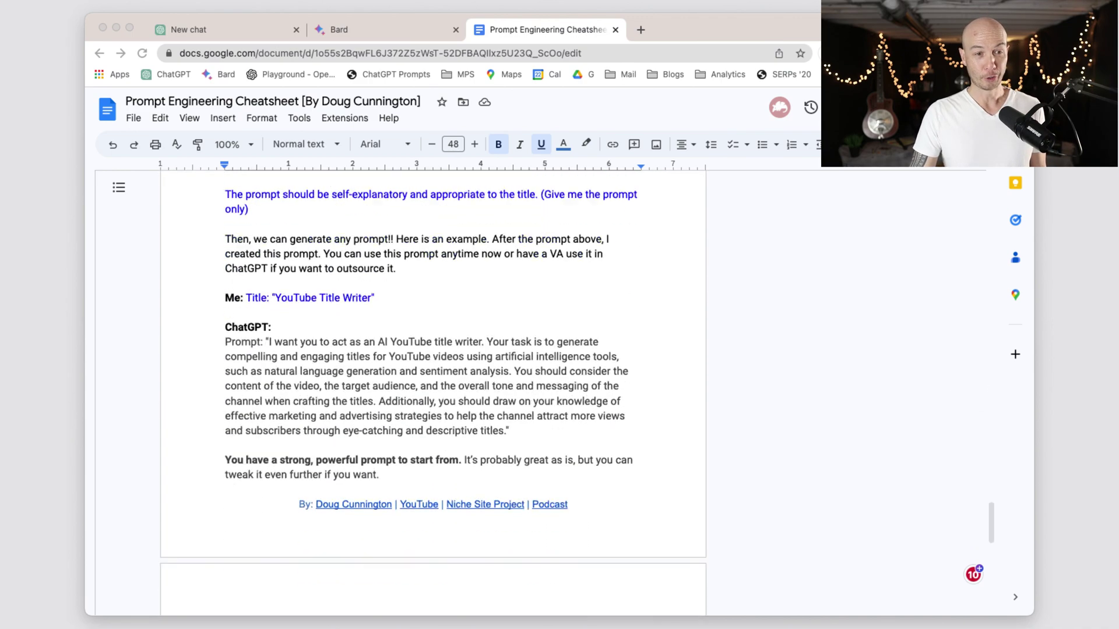
scroll(433, 391, down, 2)
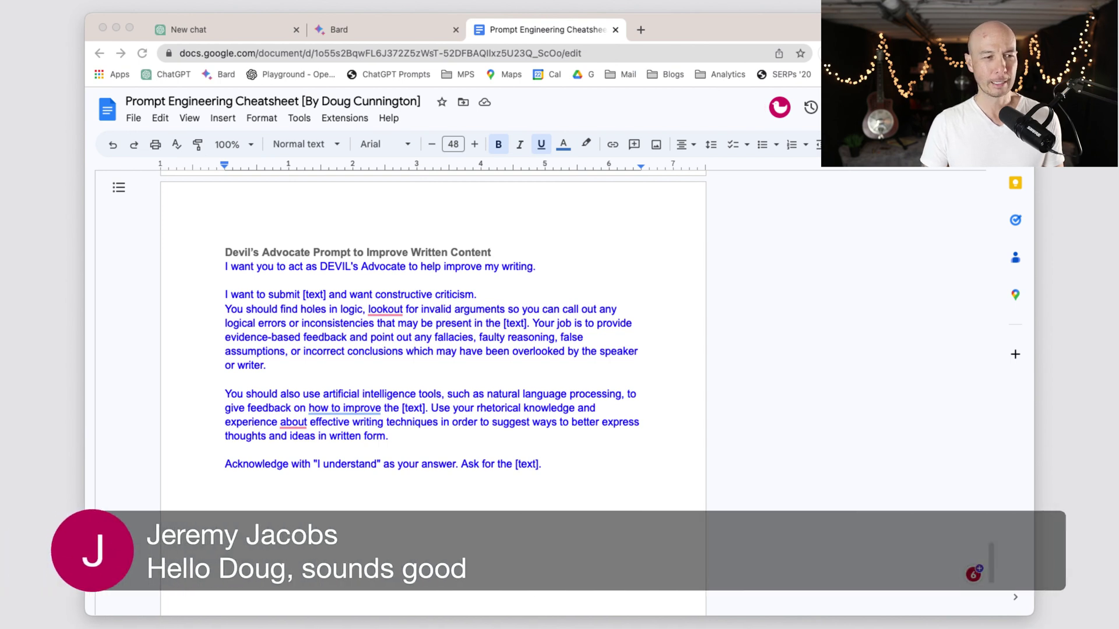
- Switch to Bard and look at its start page with the suggested prompts
click(352, 29)
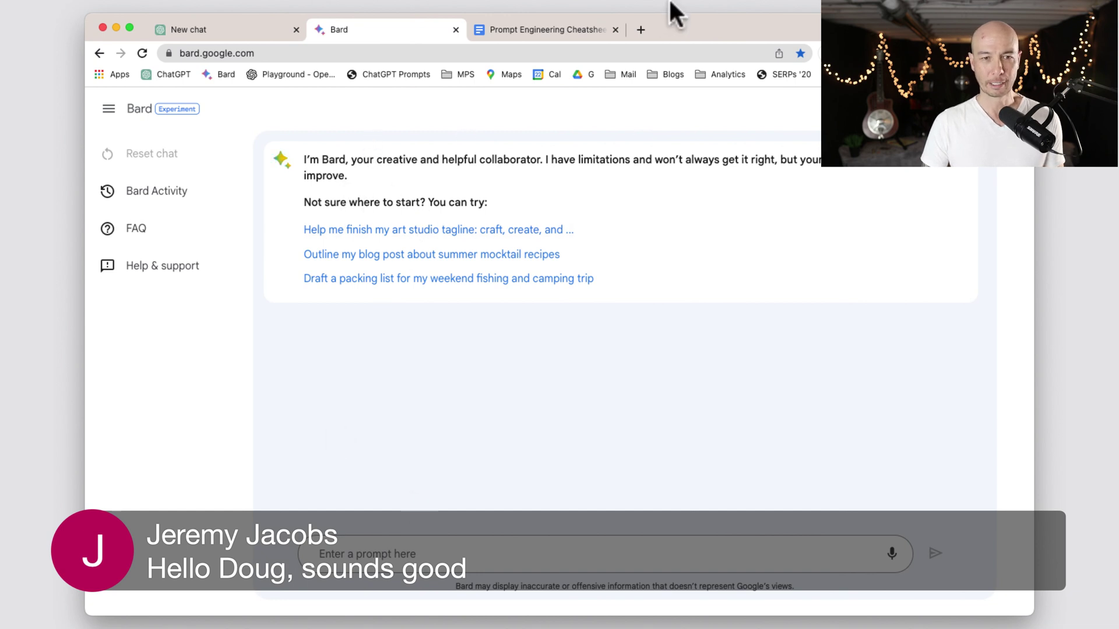
click(606, 2)
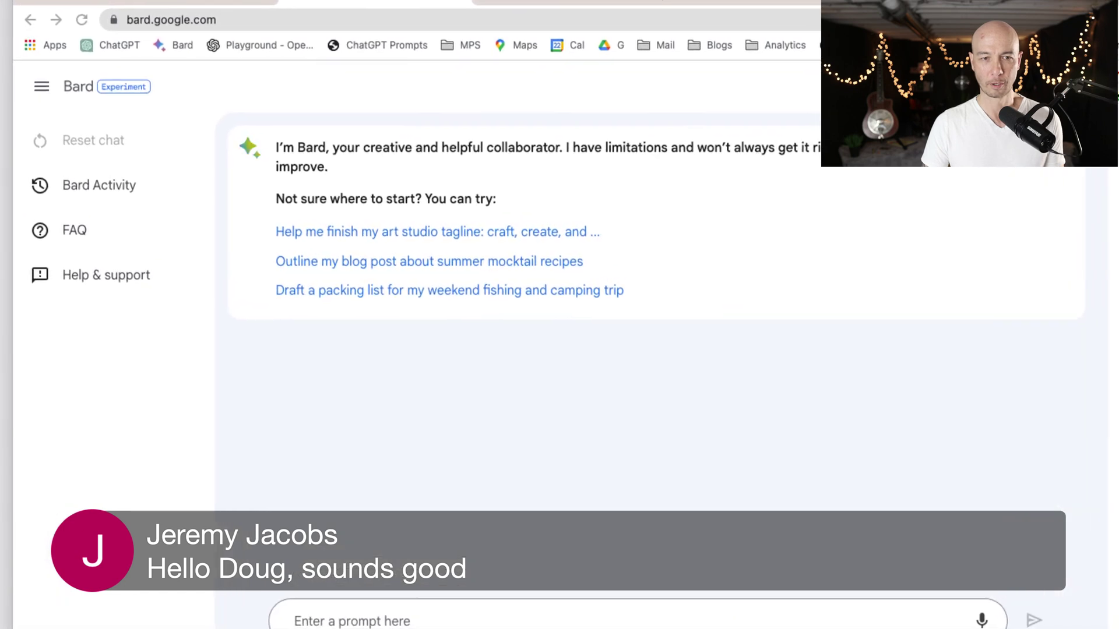
click(482, 255)
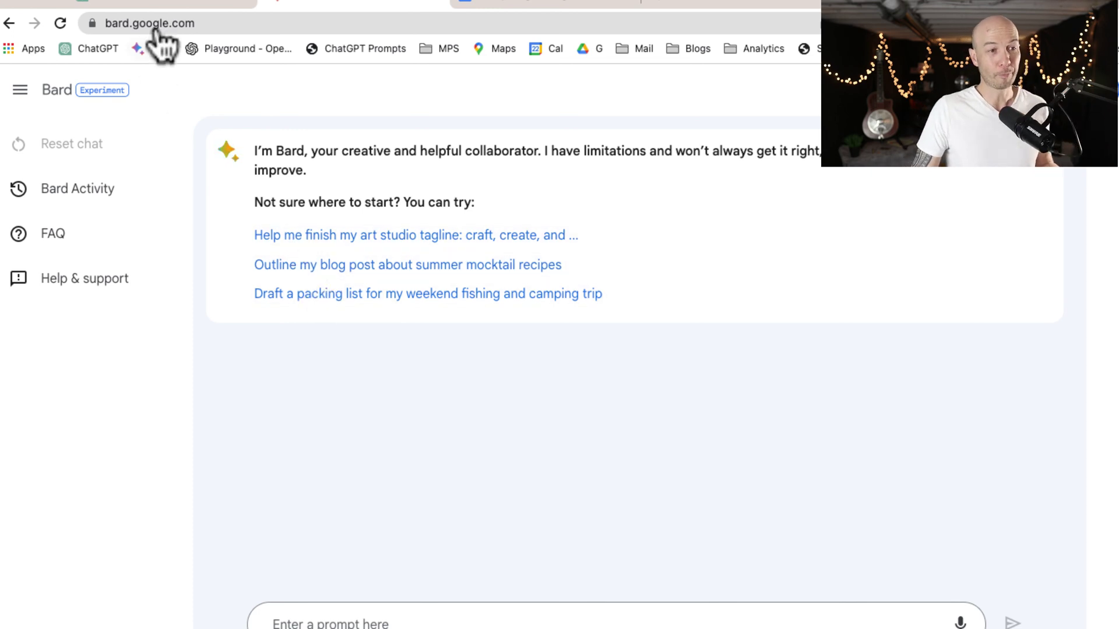
- Switch to ChatGPT and set the new chat's model to GPT-4
click(158, 5)
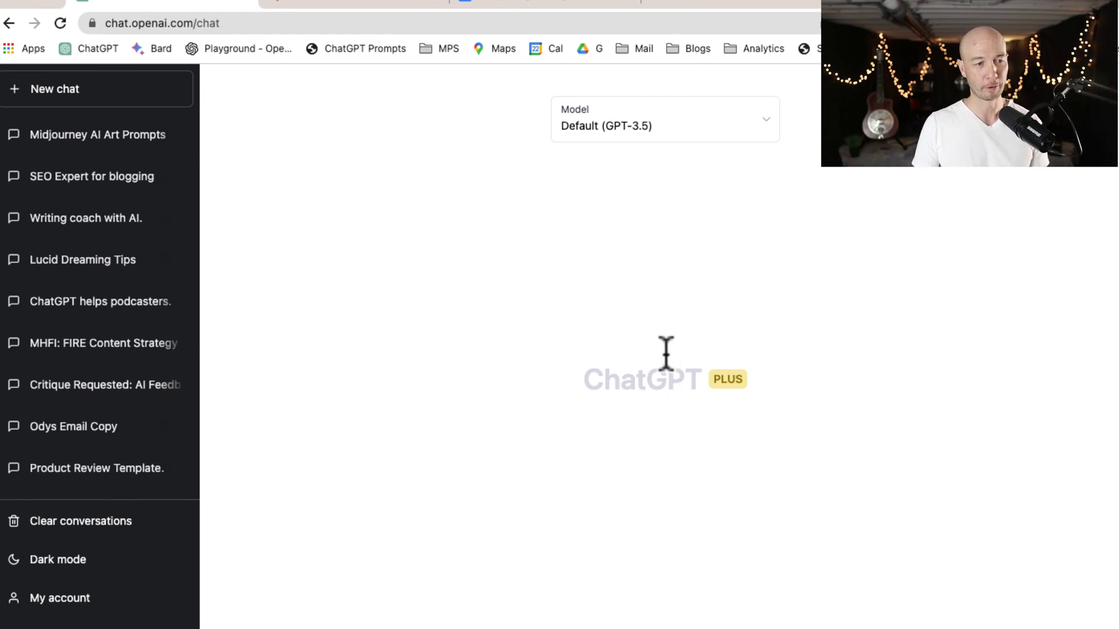
click(762, 122)
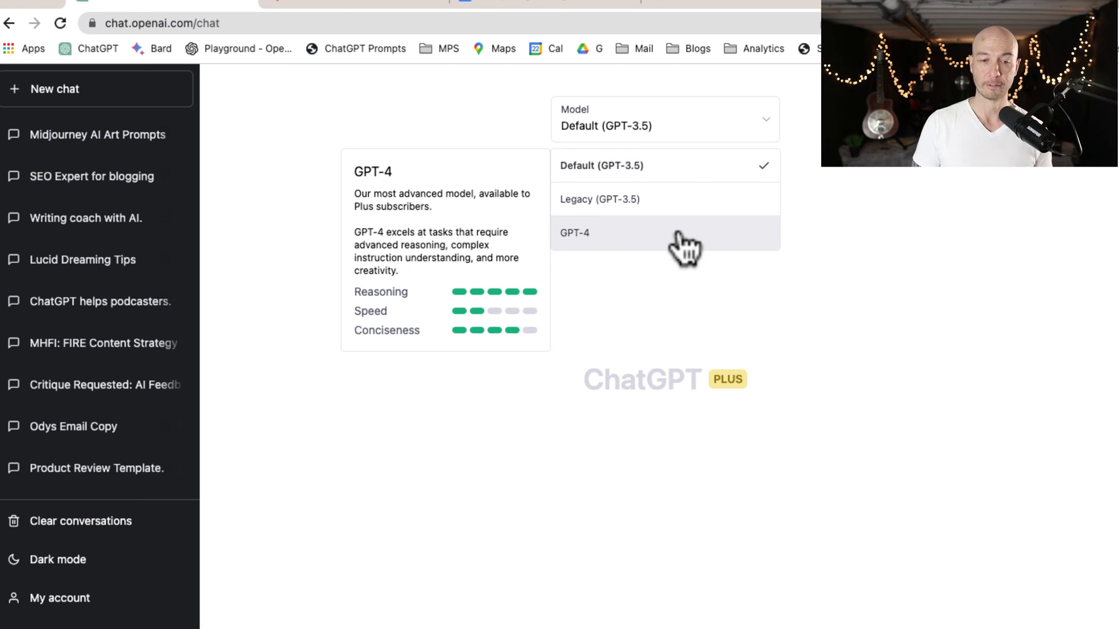
click(678, 233)
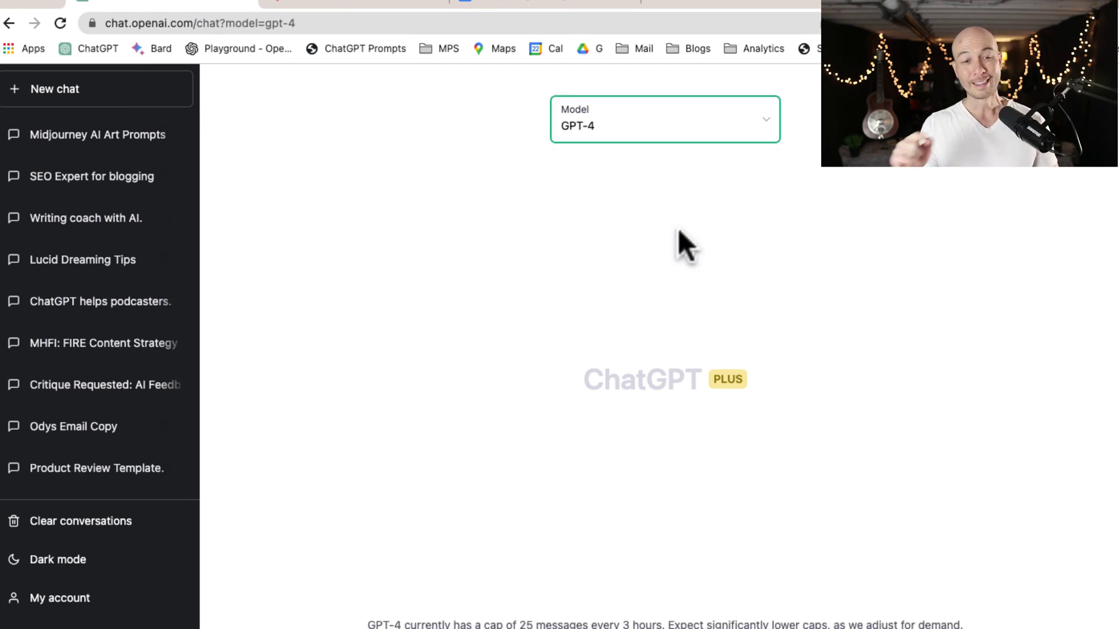
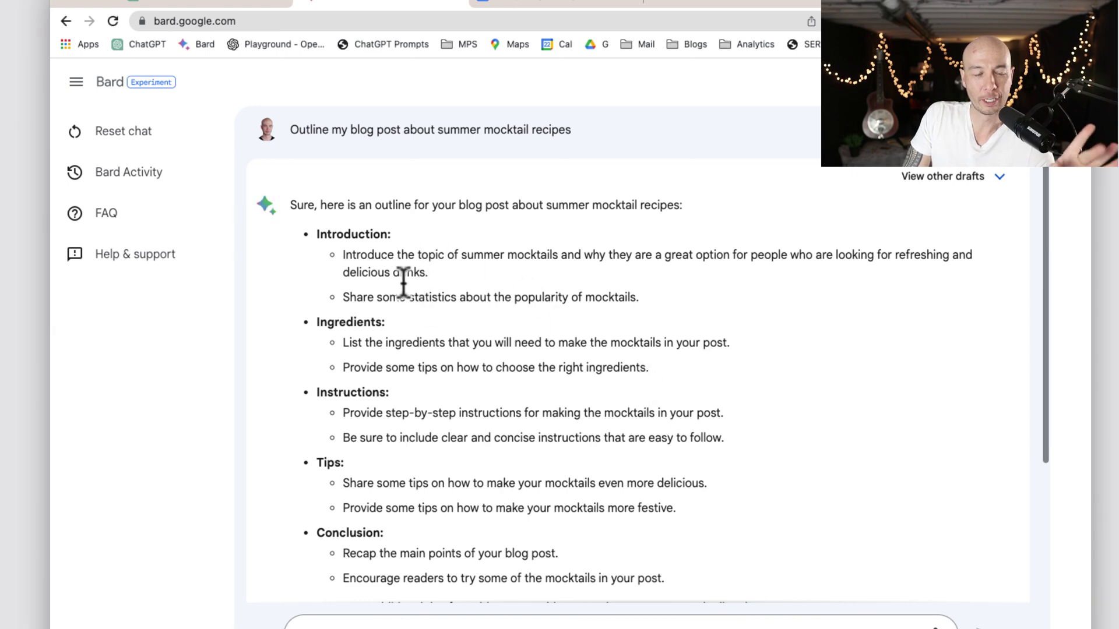
- Read through Bard's outline for the summer mocktail recipes blog post, including the additional tips
scroll(418, 285, down, 3)
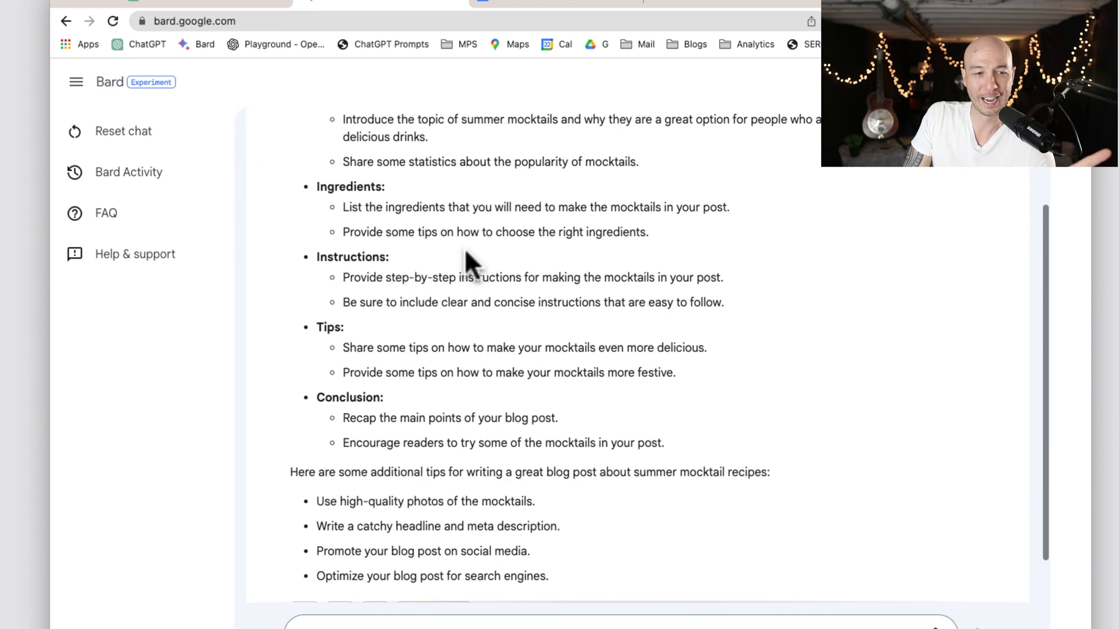
scroll(397, 290, down, 1)
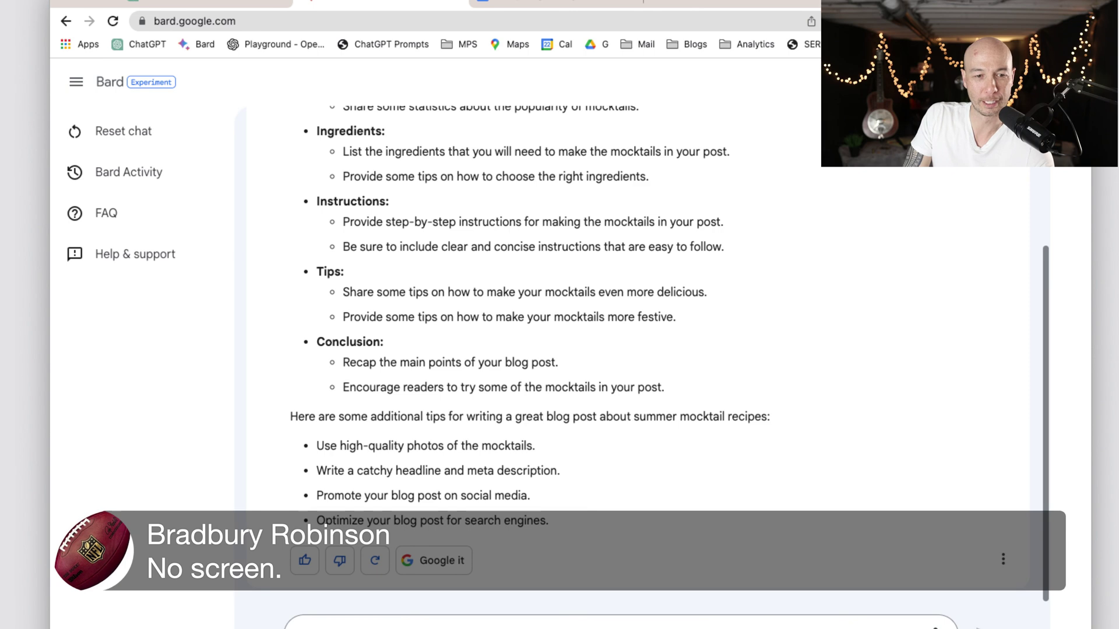
scroll(641, 349, up, 5)
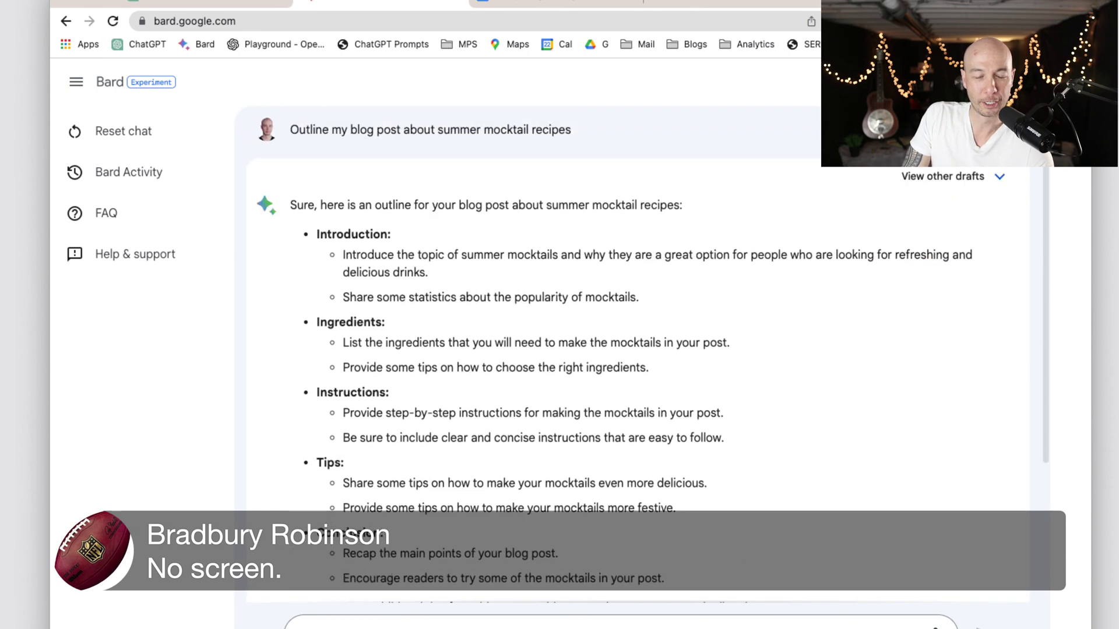
- Show Bard's other drafts of the mocktail outline and read through Draft 2
click(973, 178)
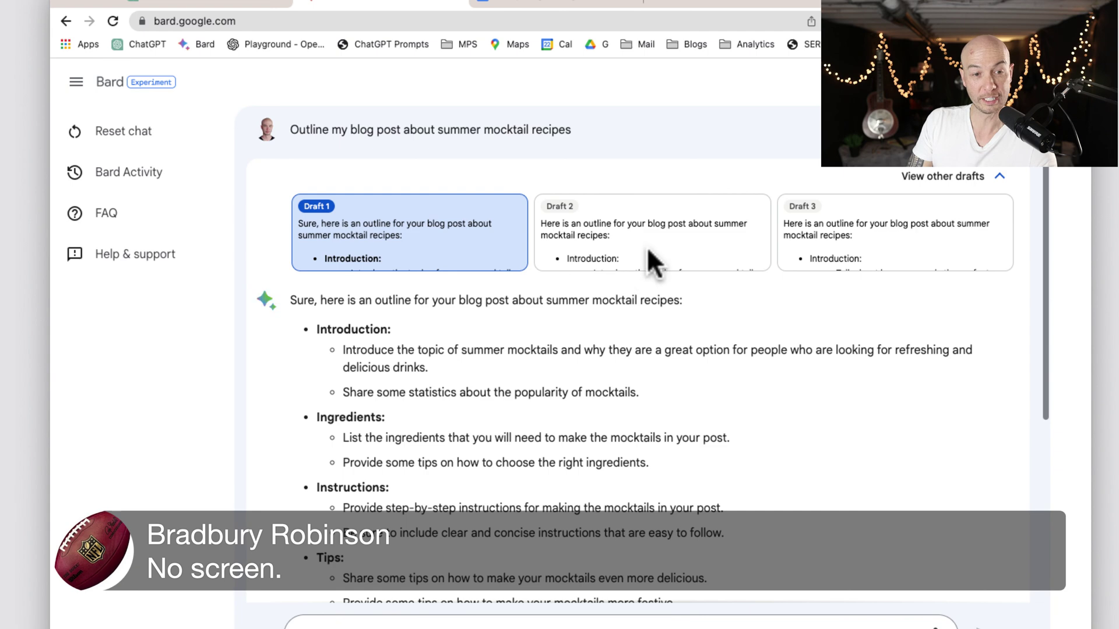
click(667, 249)
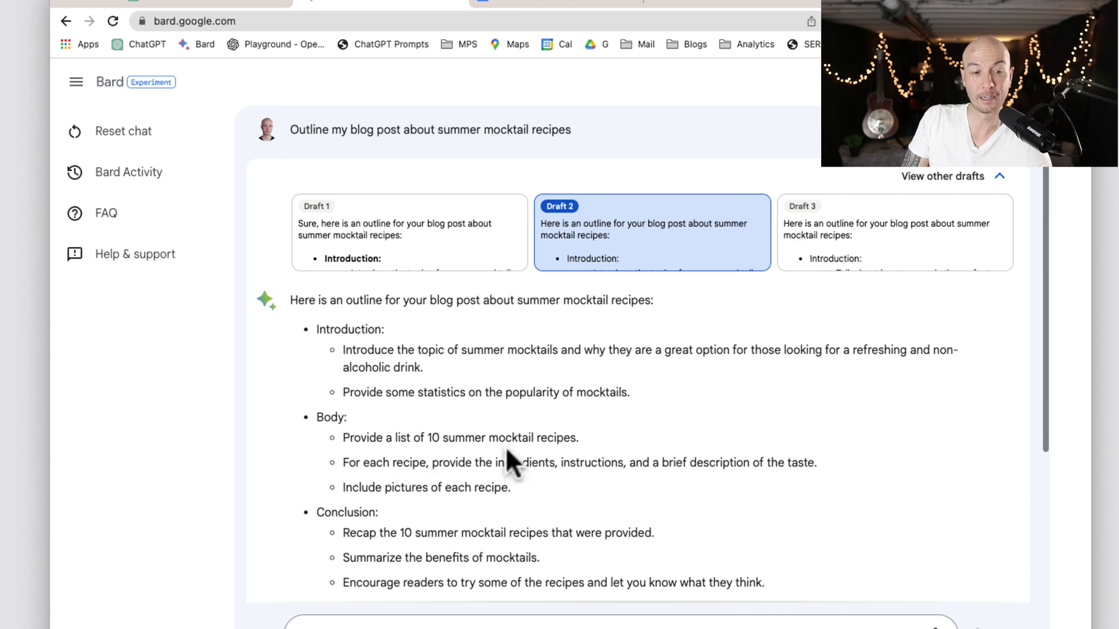
scroll(565, 437, down, 4)
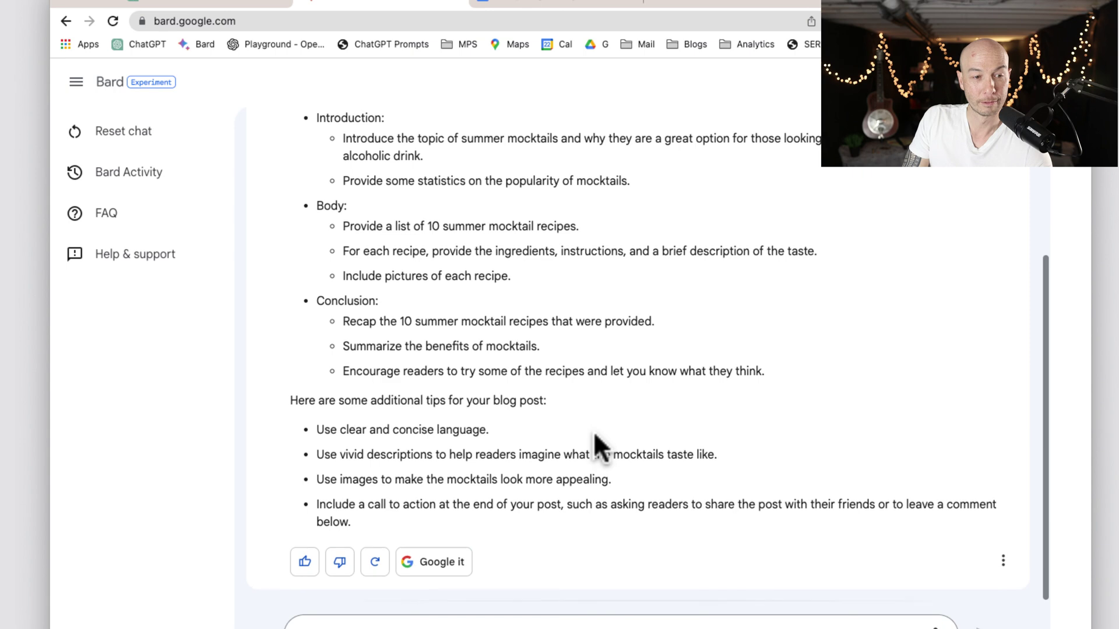
- Open Draft 3 of the mocktail outline and read it through to the benefits section
scroll(594, 440, up, 4)
click(859, 248)
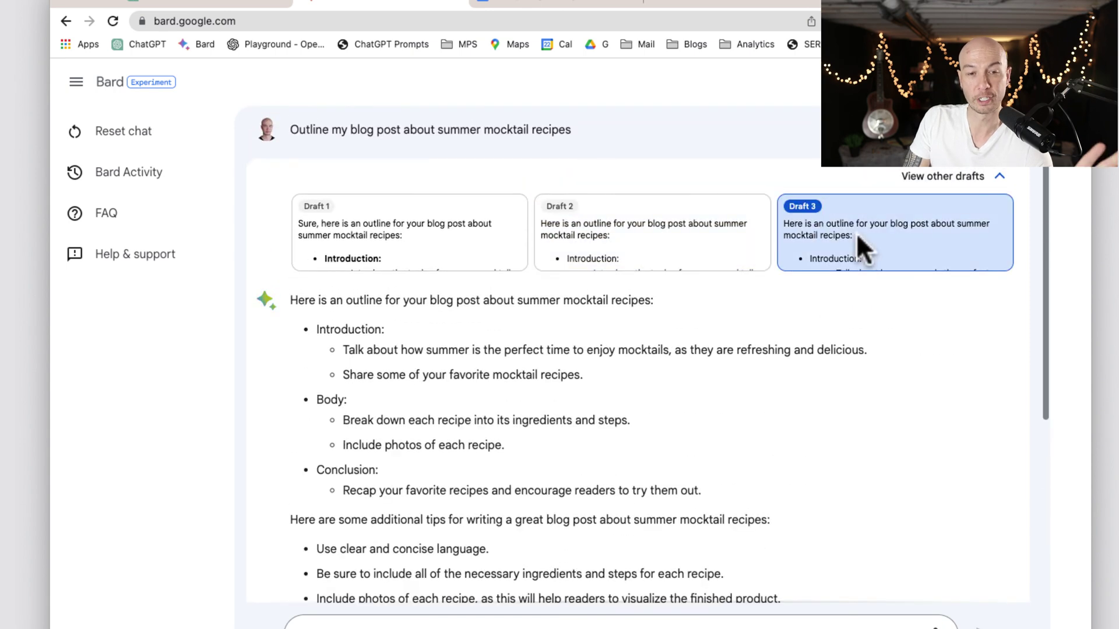
scroll(707, 386, down, 5)
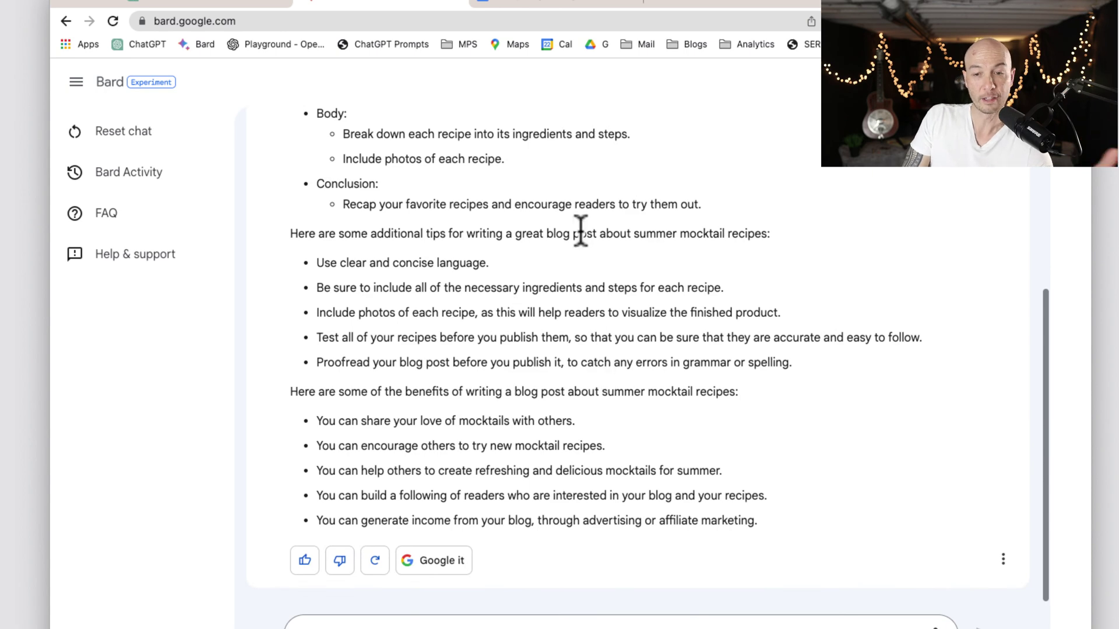
scroll(542, 417, up, 3)
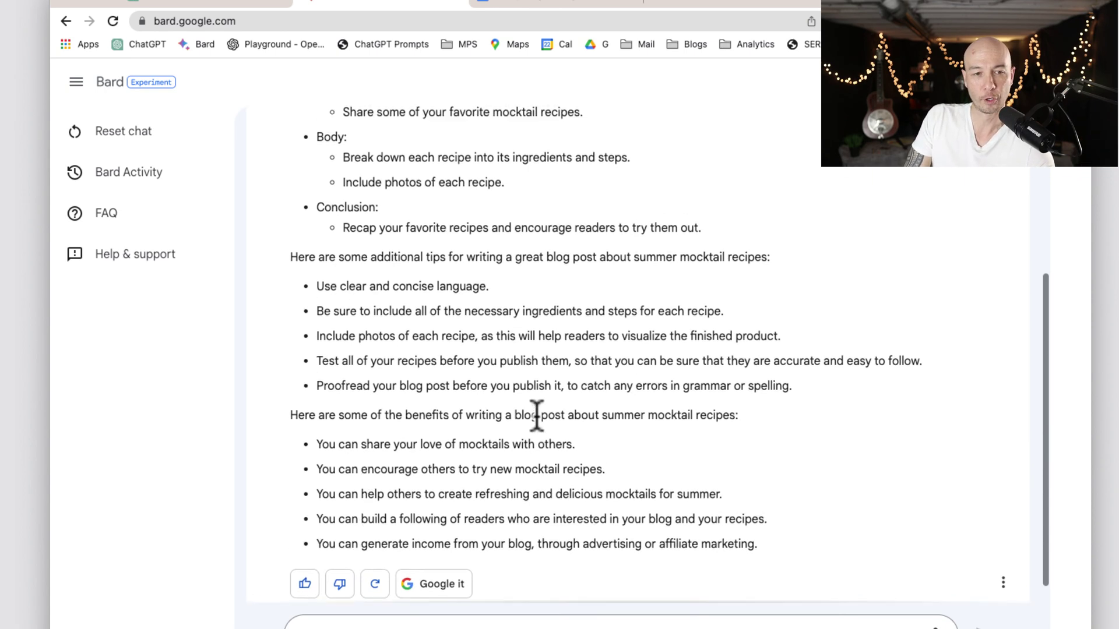
scroll(592, 373, up, 2)
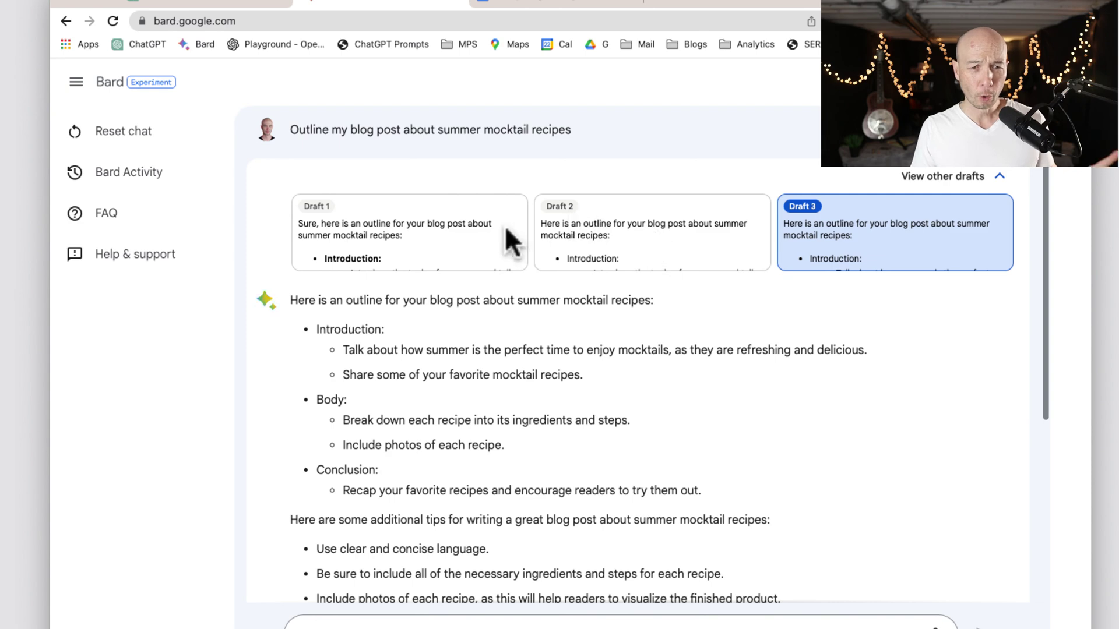
- Return to Draft 1 of the mocktail outline and review its sections and tips
click(442, 245)
scroll(533, 386, down, 5)
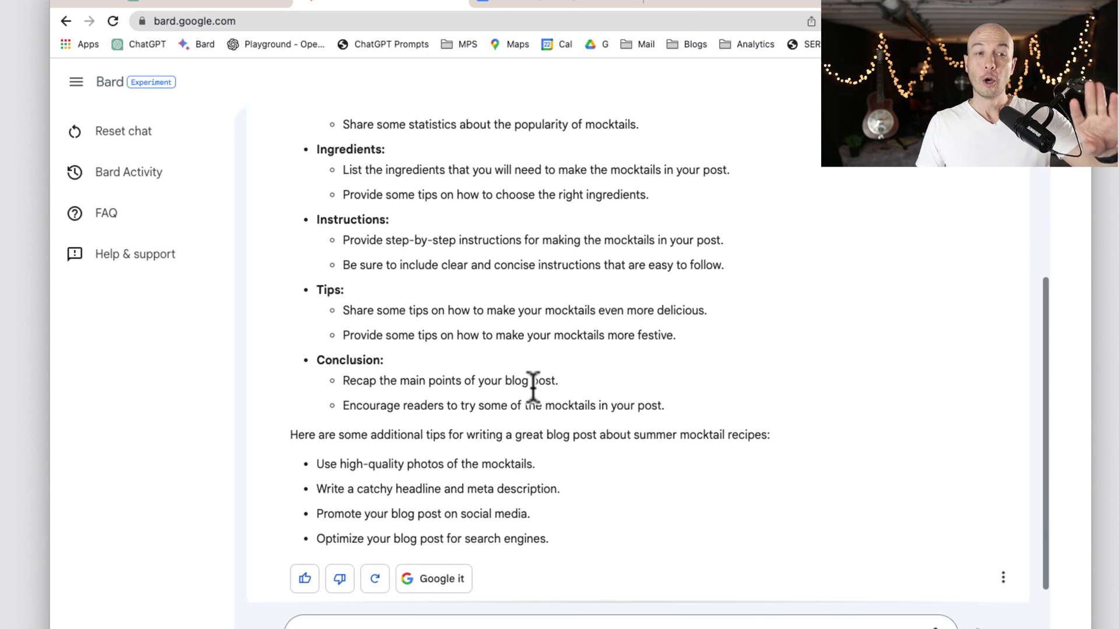
scroll(532, 386, up, 5)
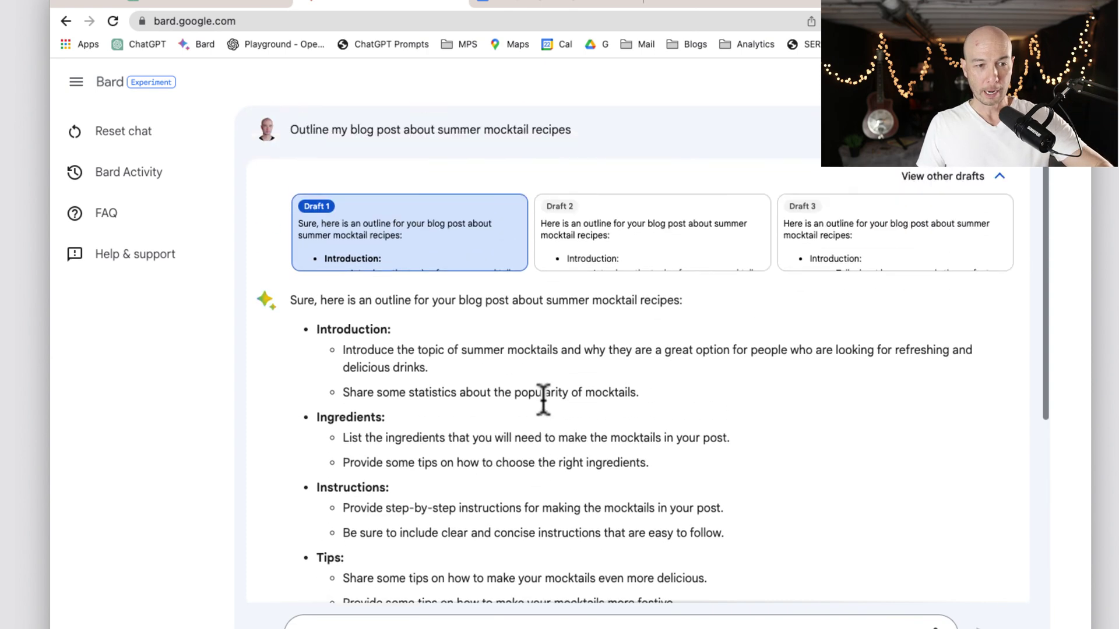
- Copy the prompt "Outline my blog post about summer mocktail recipes" from Bard and submit it in the ChatGPT GPT-4 chat
drag(291, 128, 555, 128)
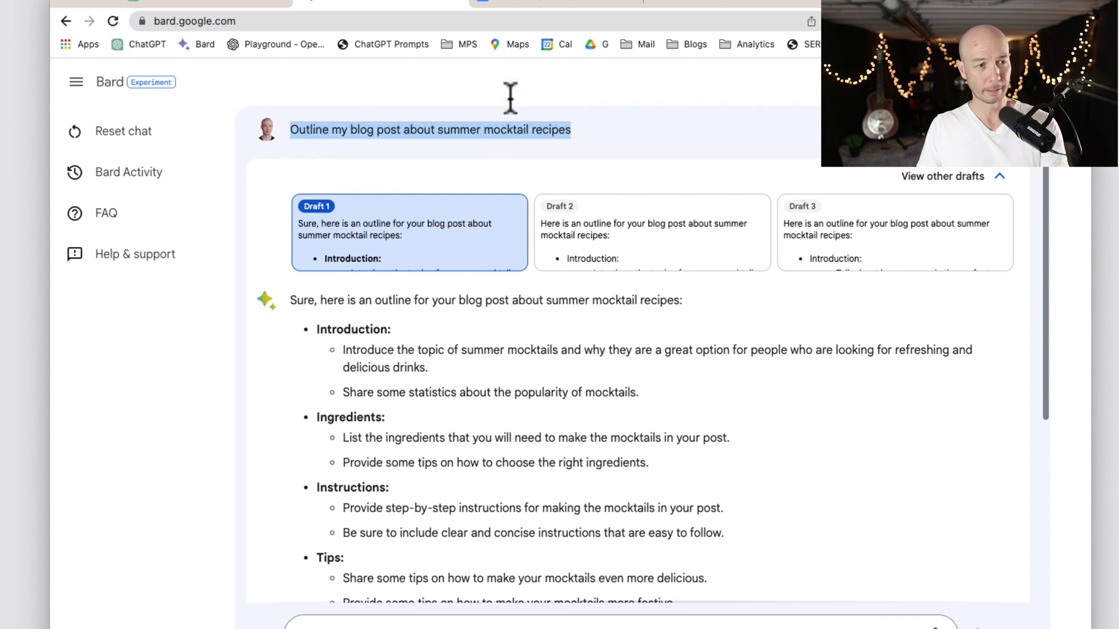
click(233, 3)
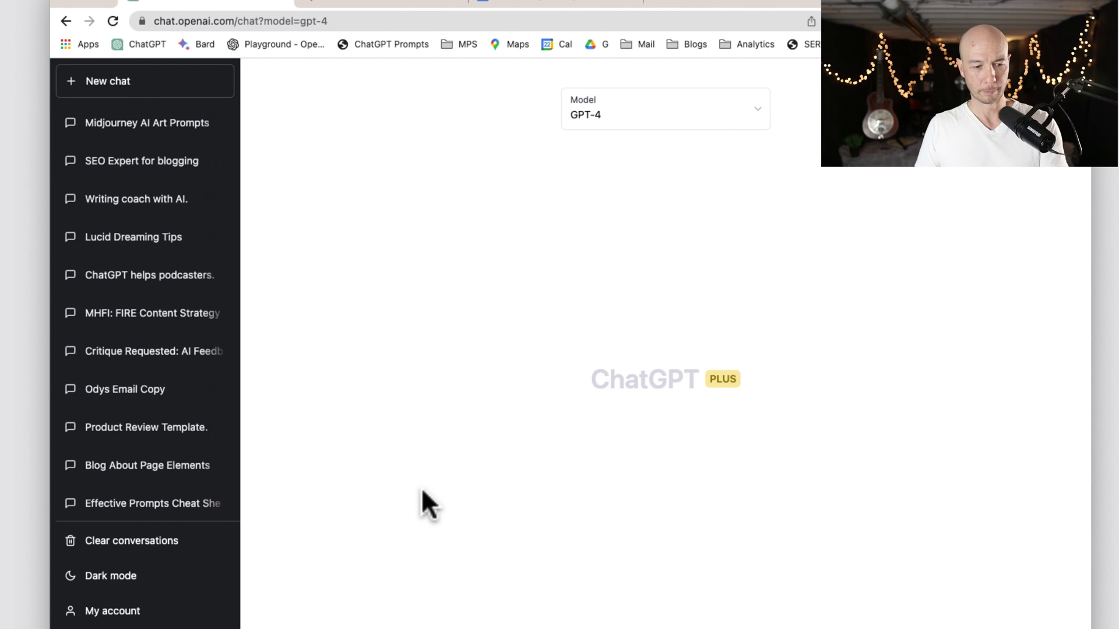
key(Return)
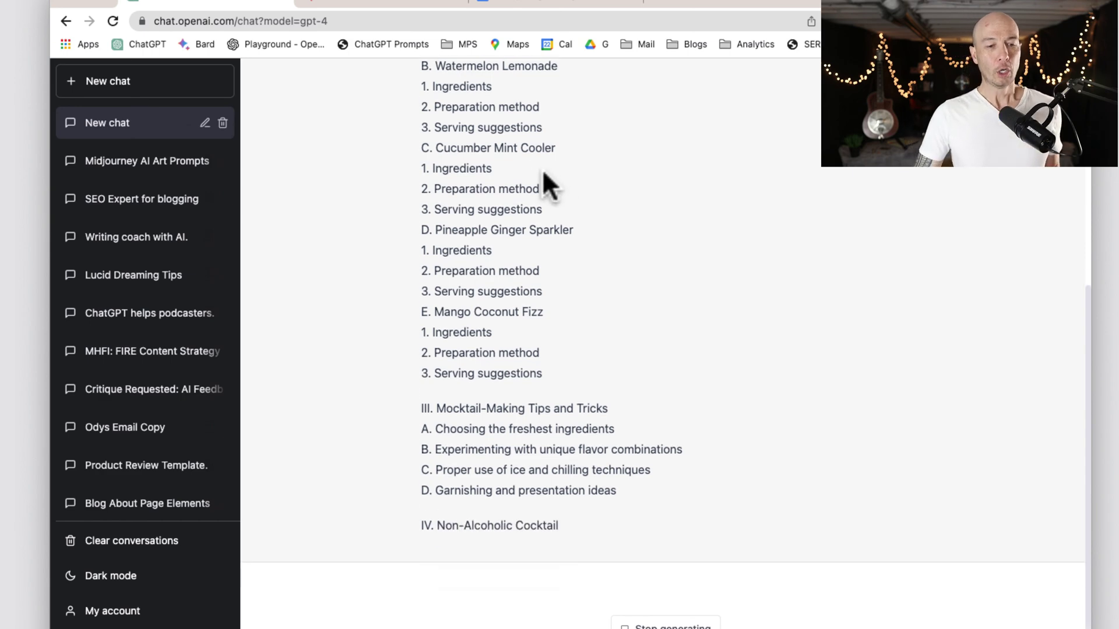
- Switch to Bard, view Drafts 2 and 3 of the mocktail outline, and compare them with ChatGPT's response
click(346, 5)
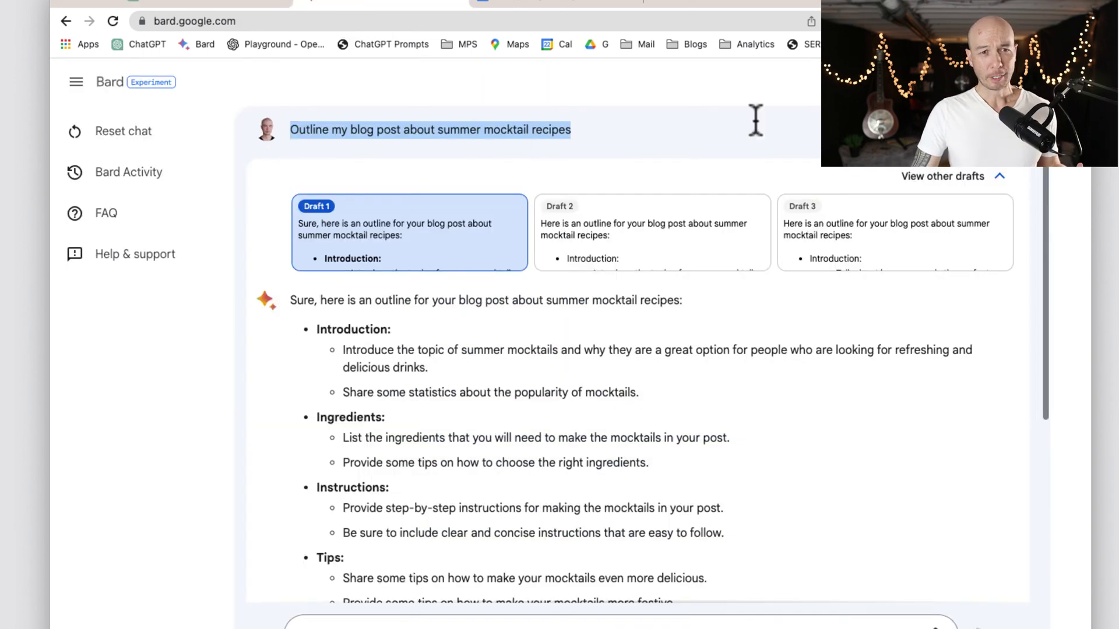
click(675, 249)
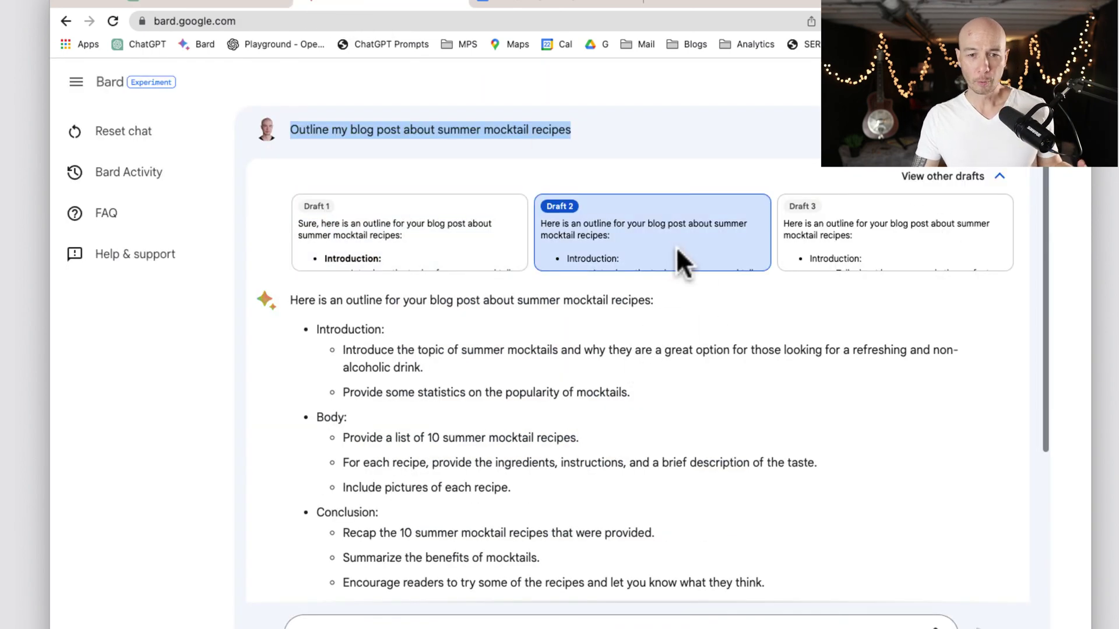
click(839, 230)
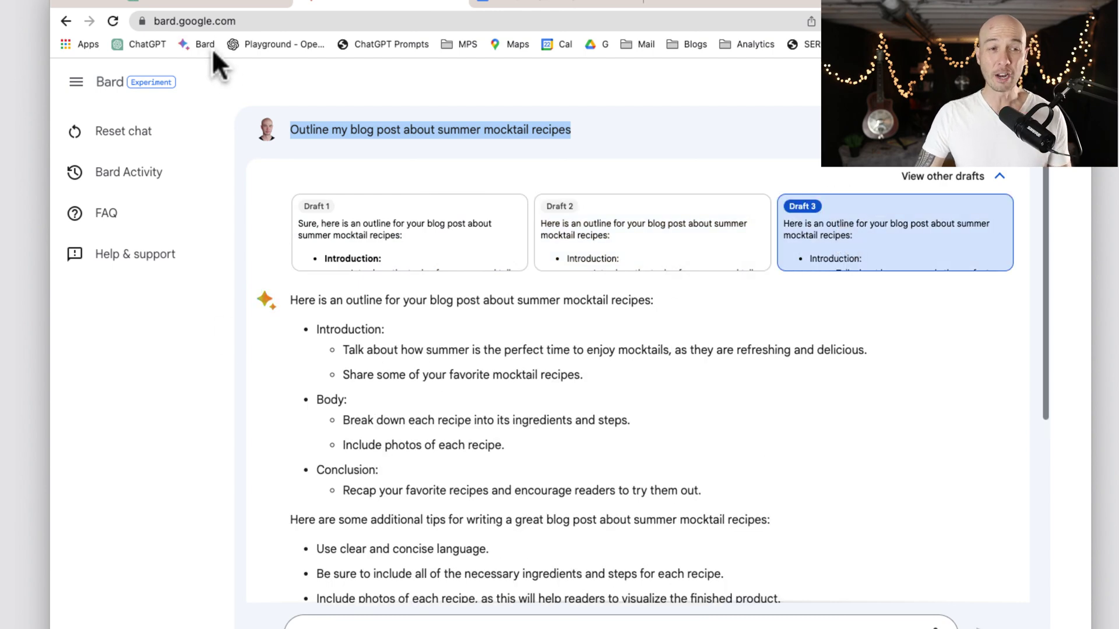
click(211, 5)
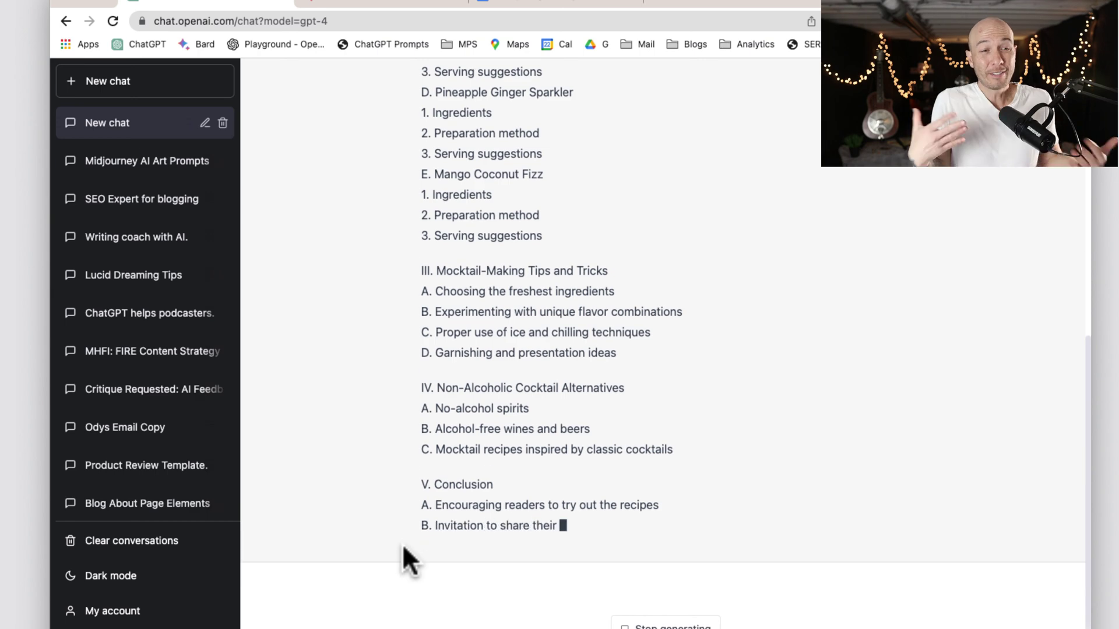
click(372, 7)
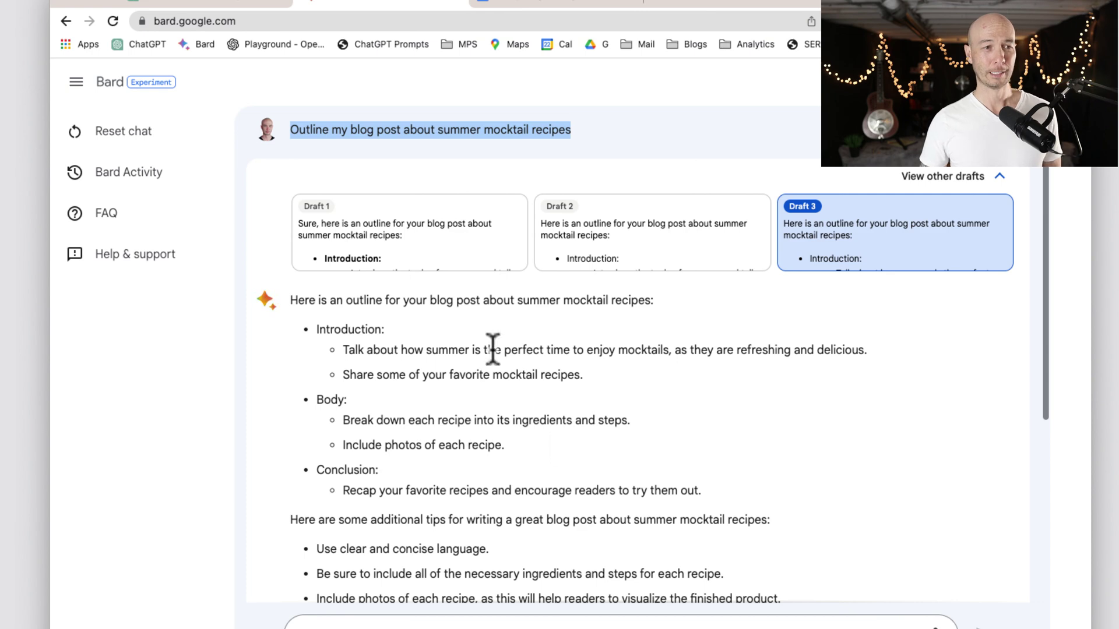
- Go back to ChatGPT's outline and highlight the flavor combinations line and the Non-Alcoholic Cocktail Alternatives heading while reviewing it
click(224, 4)
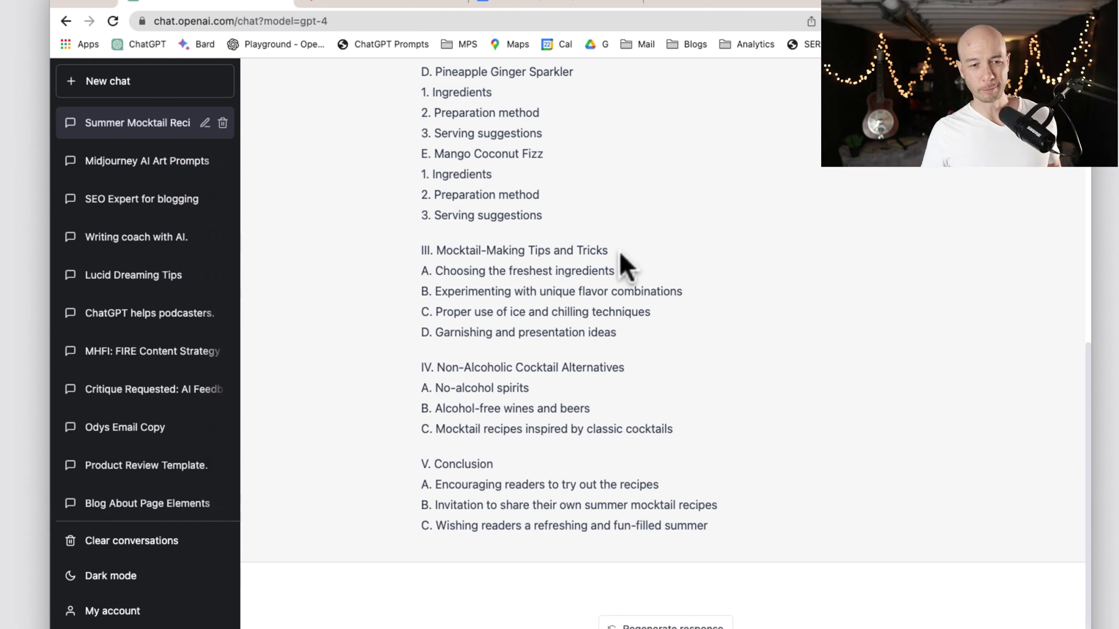
double_click(538, 252)
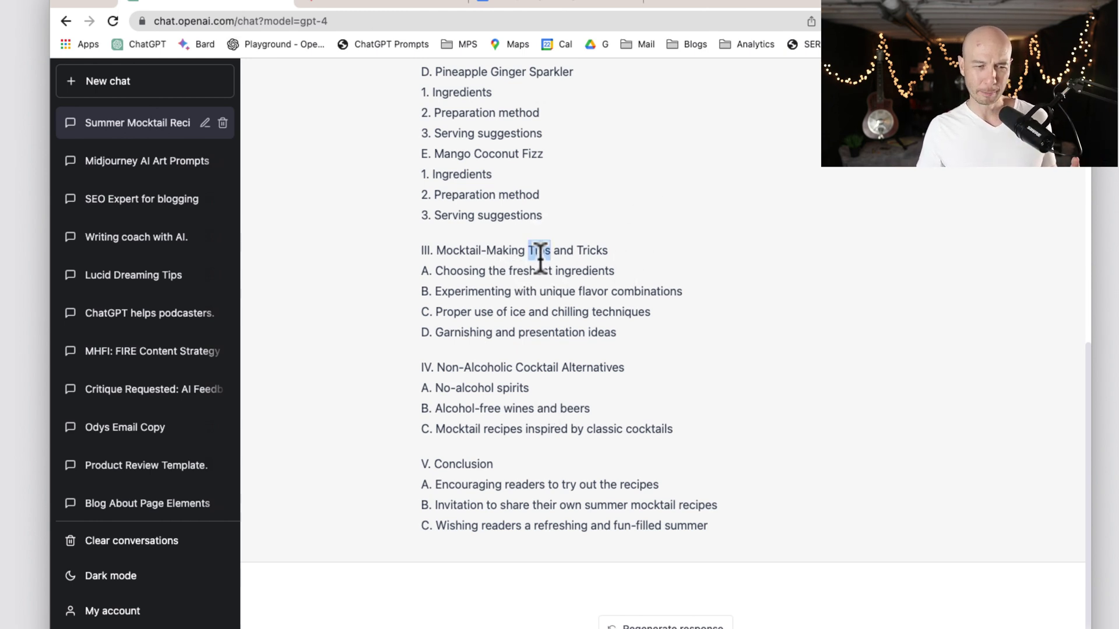
double_click(492, 292)
triple_click(492, 291)
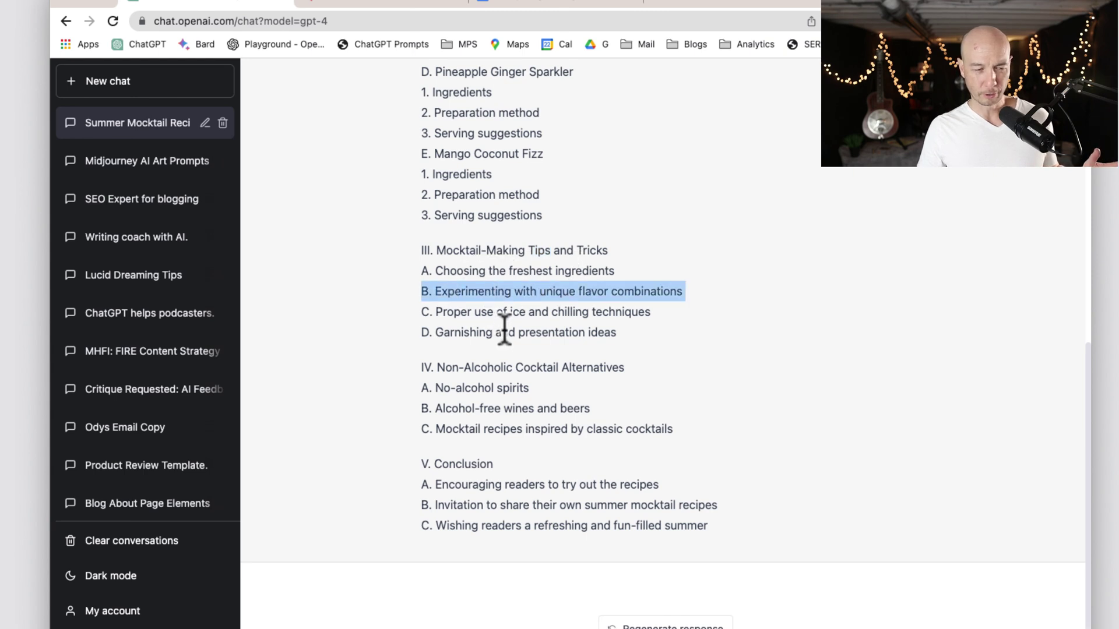
triple_click(502, 367)
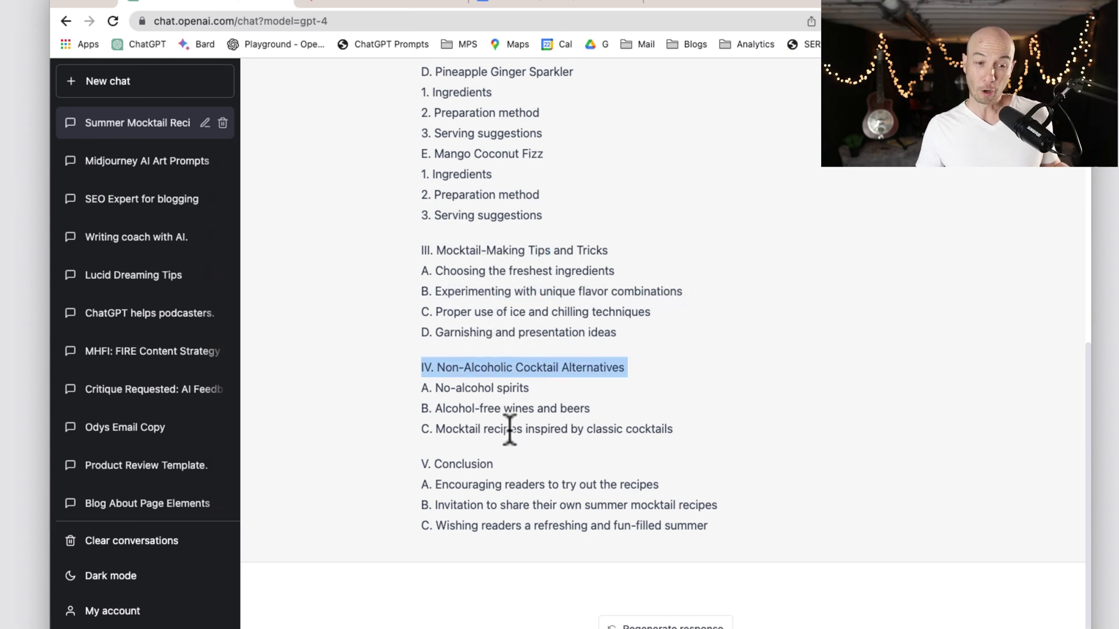
- Review the Conclusion section of ChatGPT's outline, highlighting its heading and the points on sharing recipes and wishing readers a fun-filled summer
double_click(471, 465)
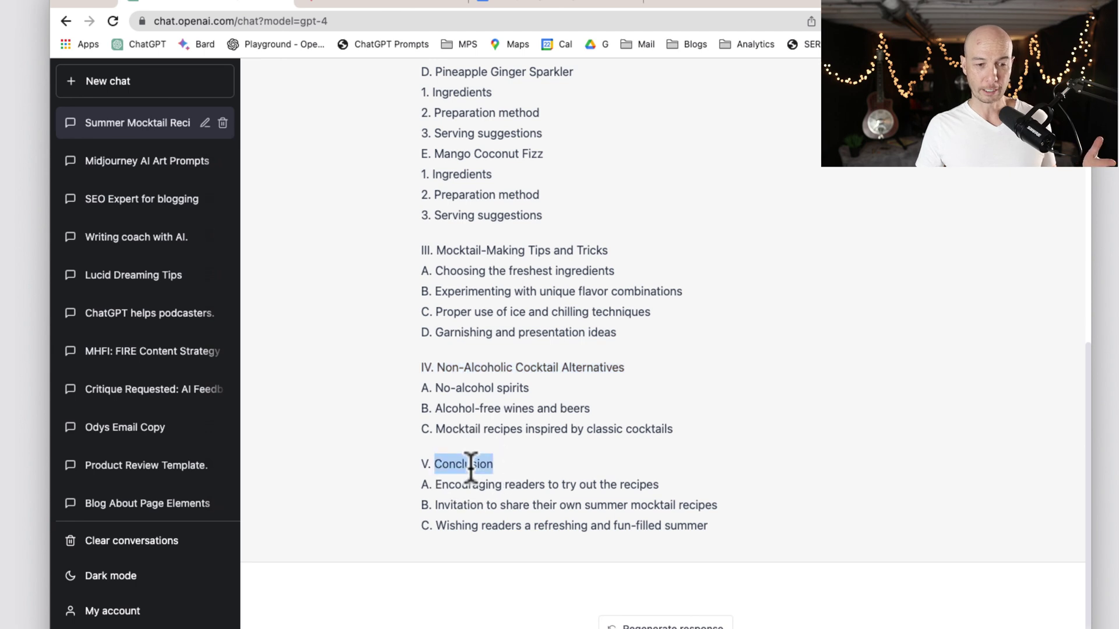
triple_click(471, 465)
click(521, 506)
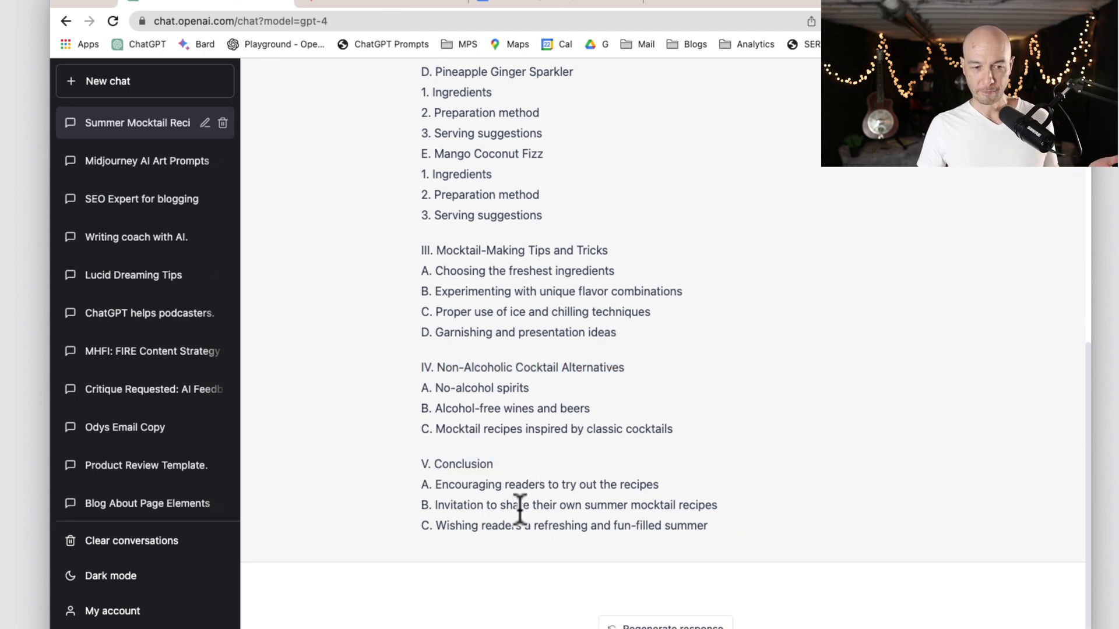
triple_click(520, 506)
triple_click(518, 524)
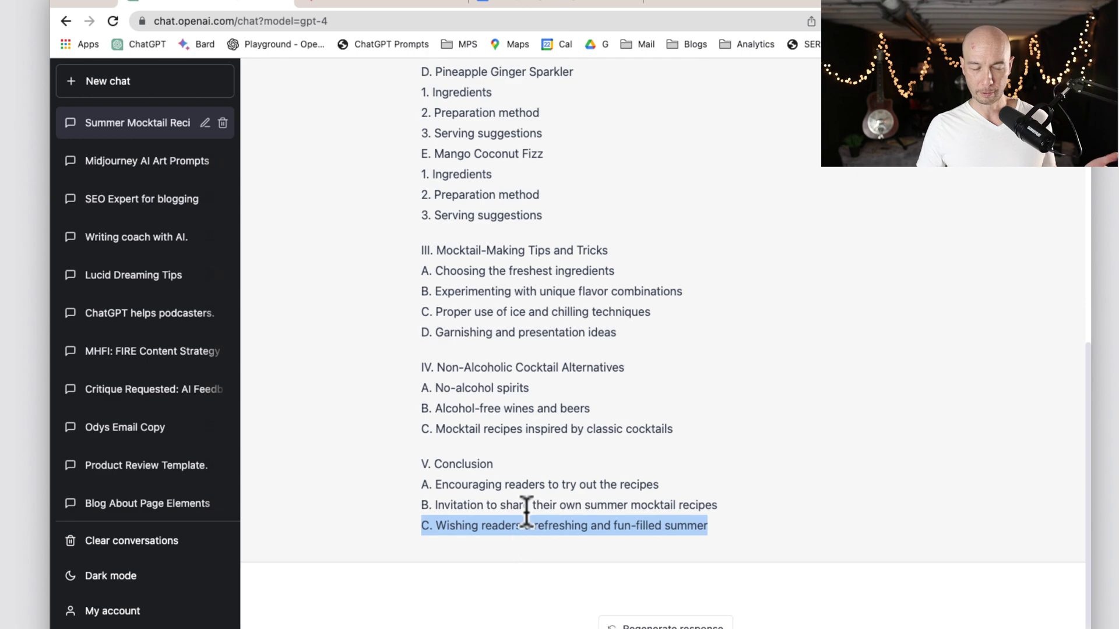
- Go back to the Top 5 Summer Mocktail Recipes section of ChatGPT's outline and highlight its first recipes, Virgin Mojito and Watermelon Lemonade
scroll(645, 433, up, 5)
drag(568, 469, 658, 414)
scroll(460, 261, up, 2)
click(427, 251)
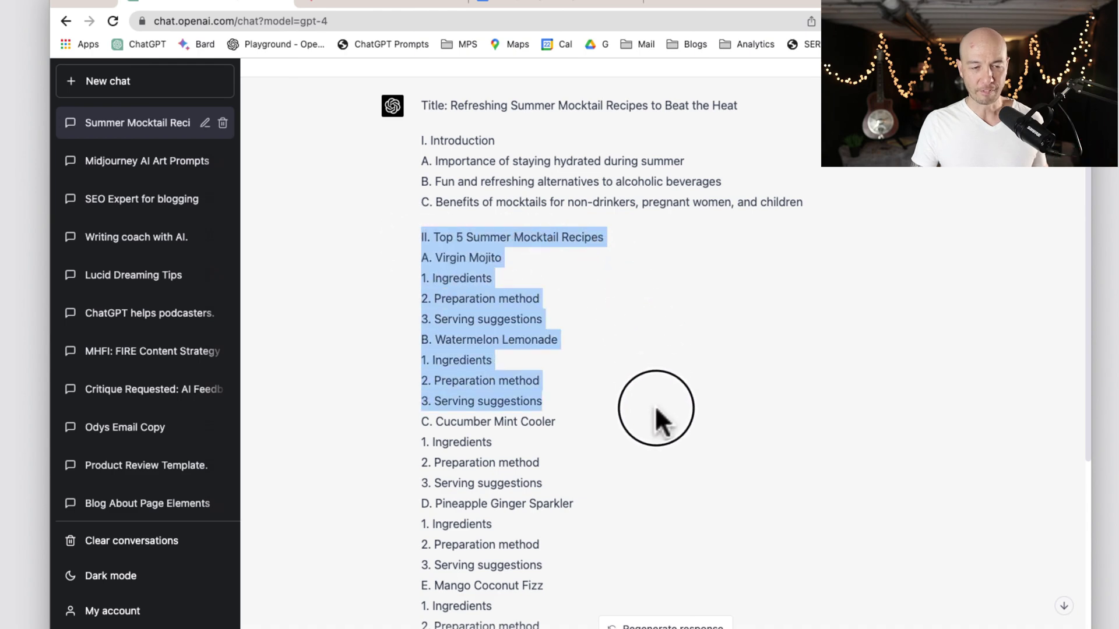
- Switch to Bard, select Draft 1 of the mocktail outline, and read through its sections and additional tips
click(410, 5)
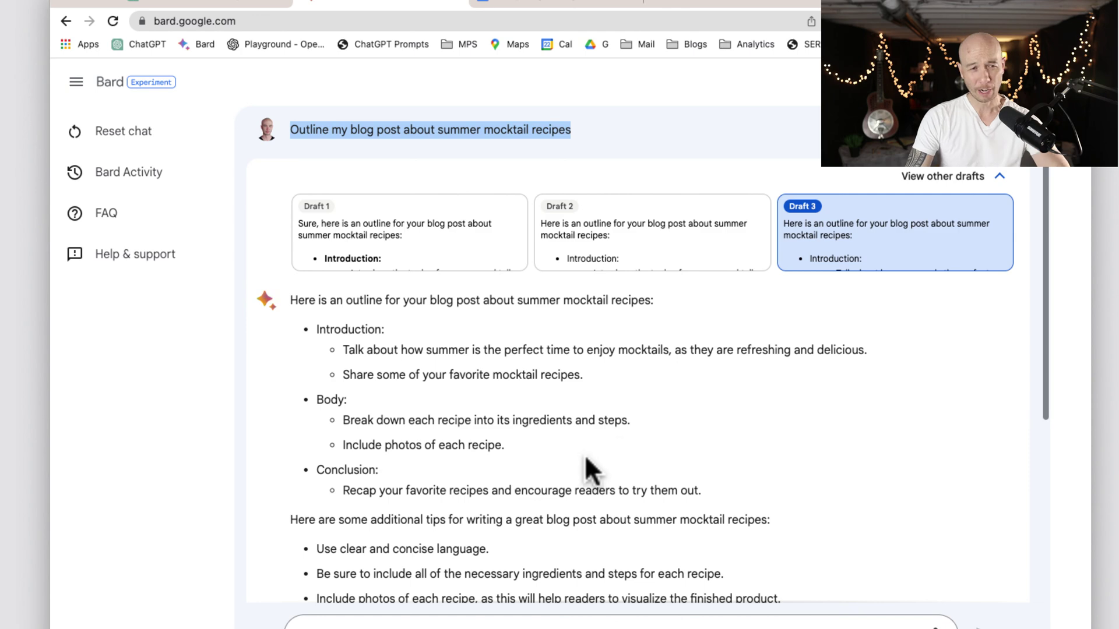
click(419, 235)
scroll(472, 454, down, 5)
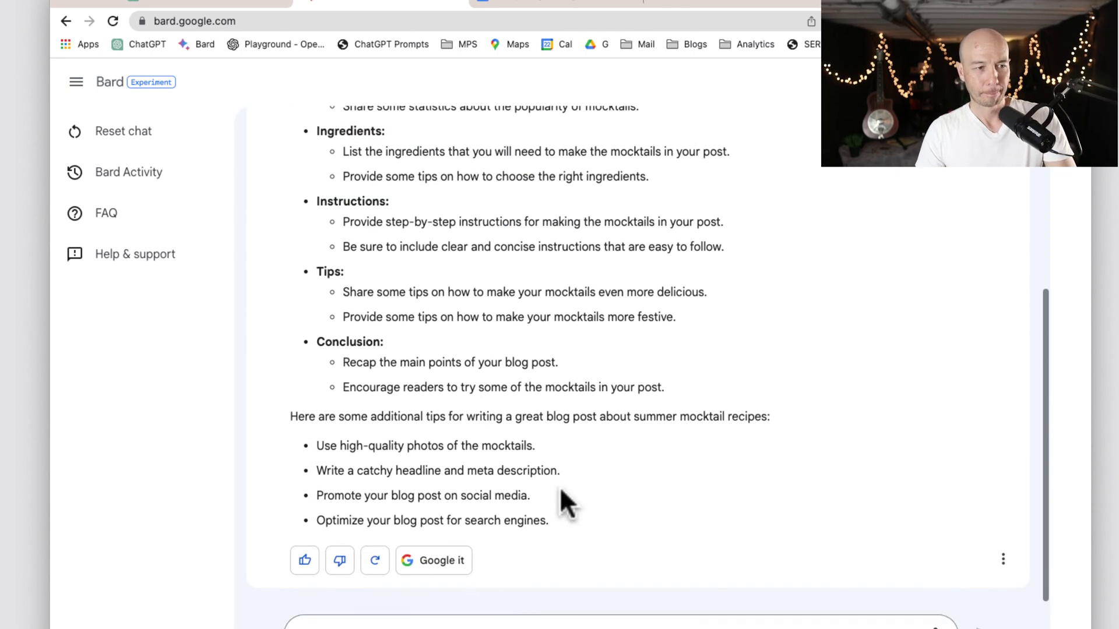
scroll(579, 511, up, 2)
scroll(579, 512, up, 3)
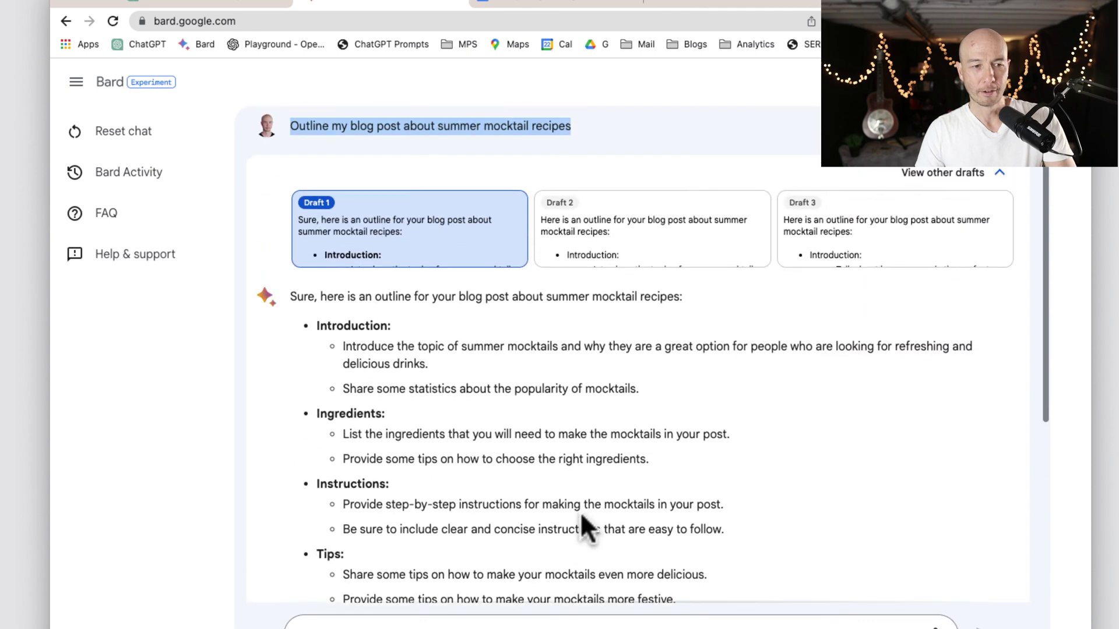
- Submit the follow-up prompt "Add 5 recipes to the outline" in Bard
scroll(579, 512, down, 5)
scroll(579, 512, down, 1)
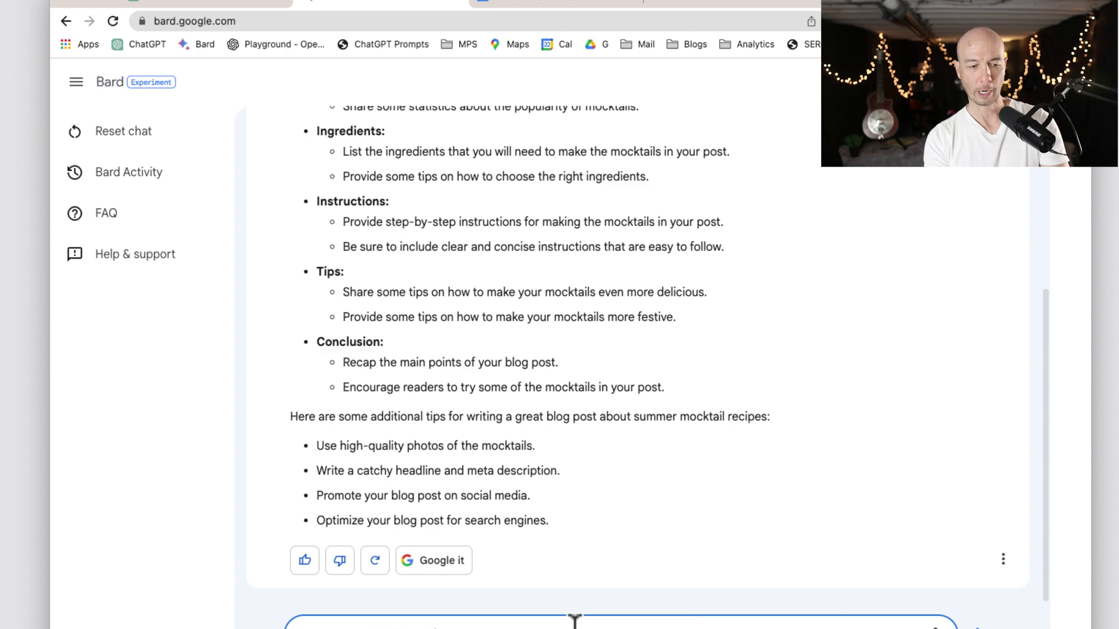
key(Return)
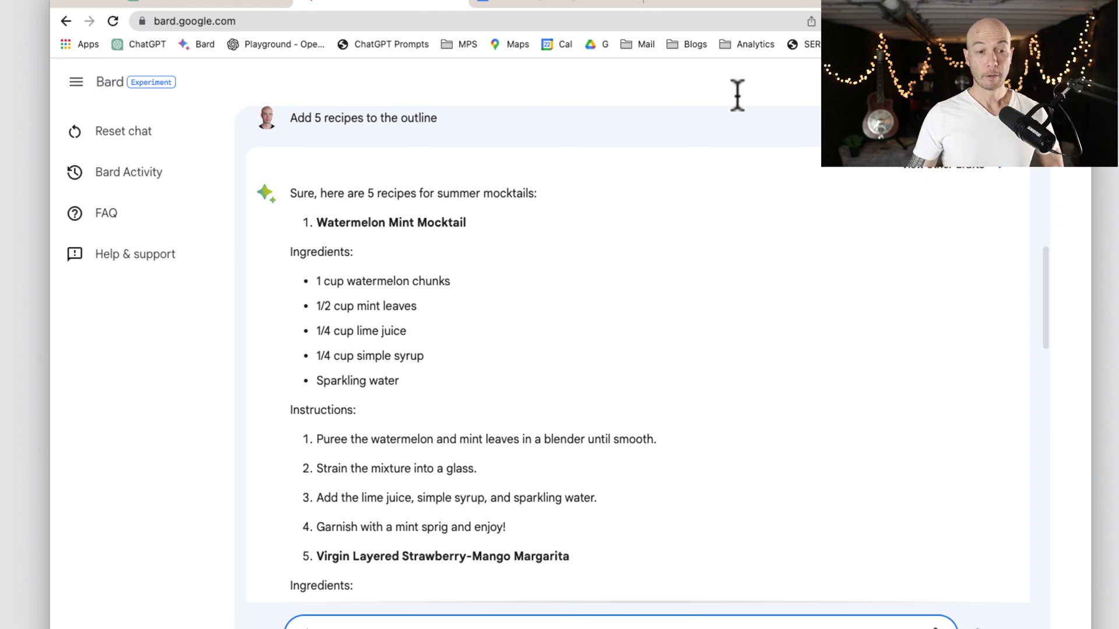
- Skim Bard's mocktail recipes, return to the first one, and highlight the Watermelon Mint Mocktail heading while reading its ingredients
scroll(676, 369, down, 3)
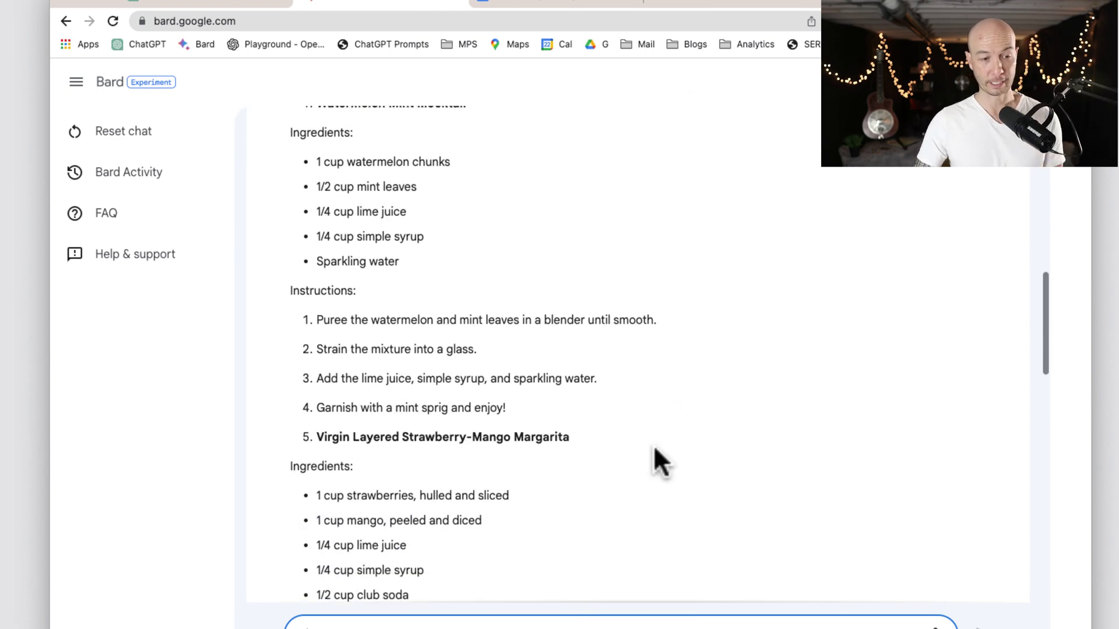
scroll(653, 447, down, 5)
scroll(653, 446, up, 5)
scroll(653, 445, up, 3)
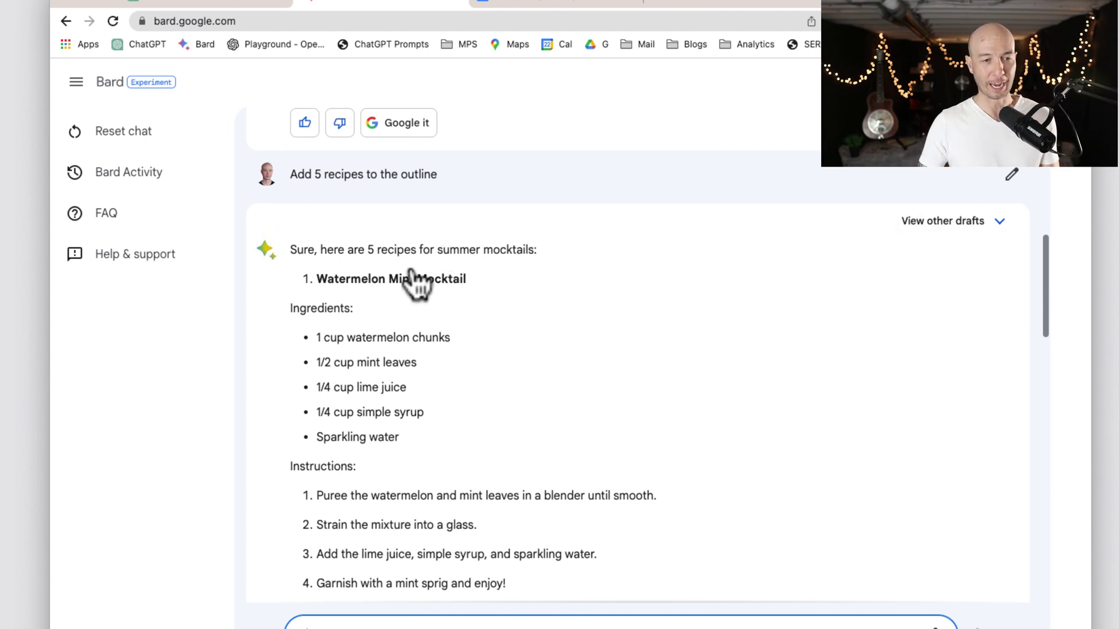
triple_click(377, 278)
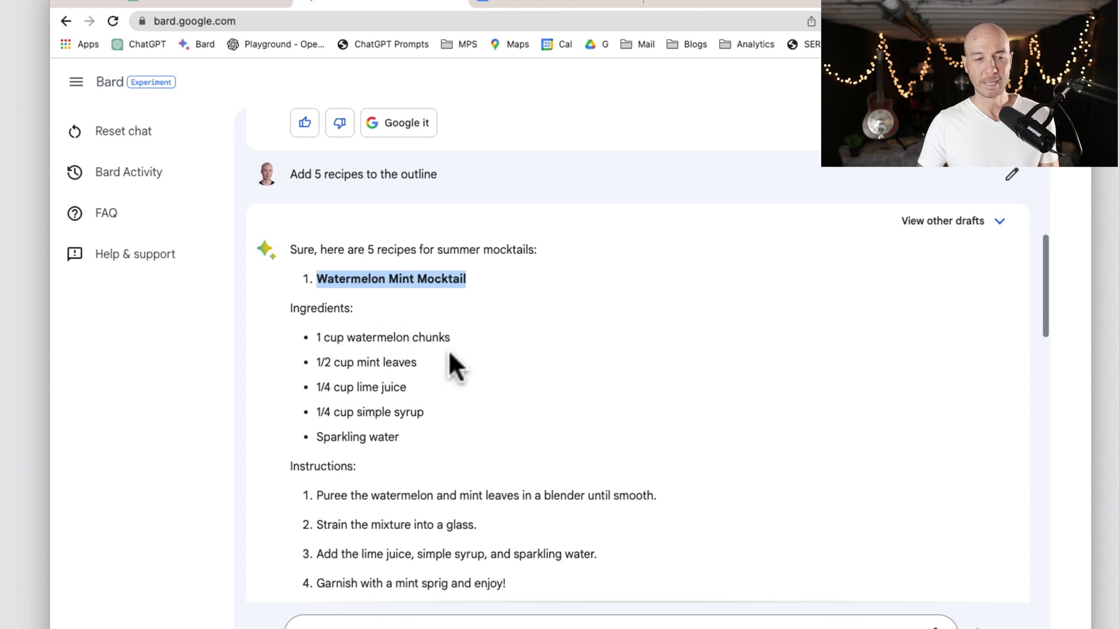
scroll(450, 350, down, 2)
scroll(449, 348, down, 2)
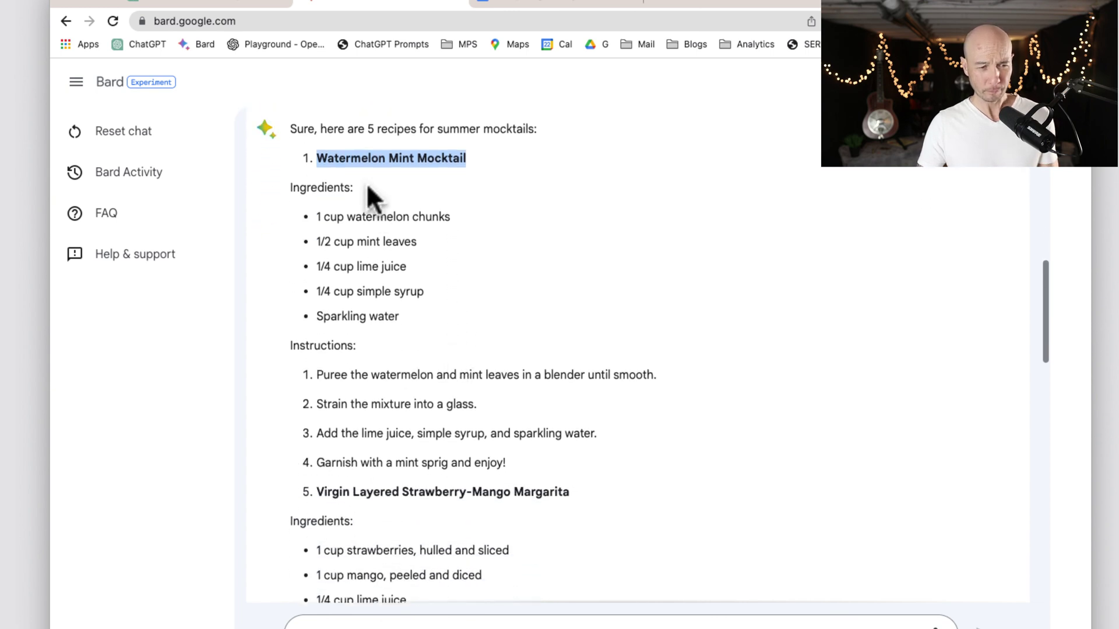
- Highlight the Virgin Layered Strawberry-Mango Margarita heading and compare its list numbering with the preceding Watermelon Mint Mocktail instructions
scroll(457, 317, down, 5)
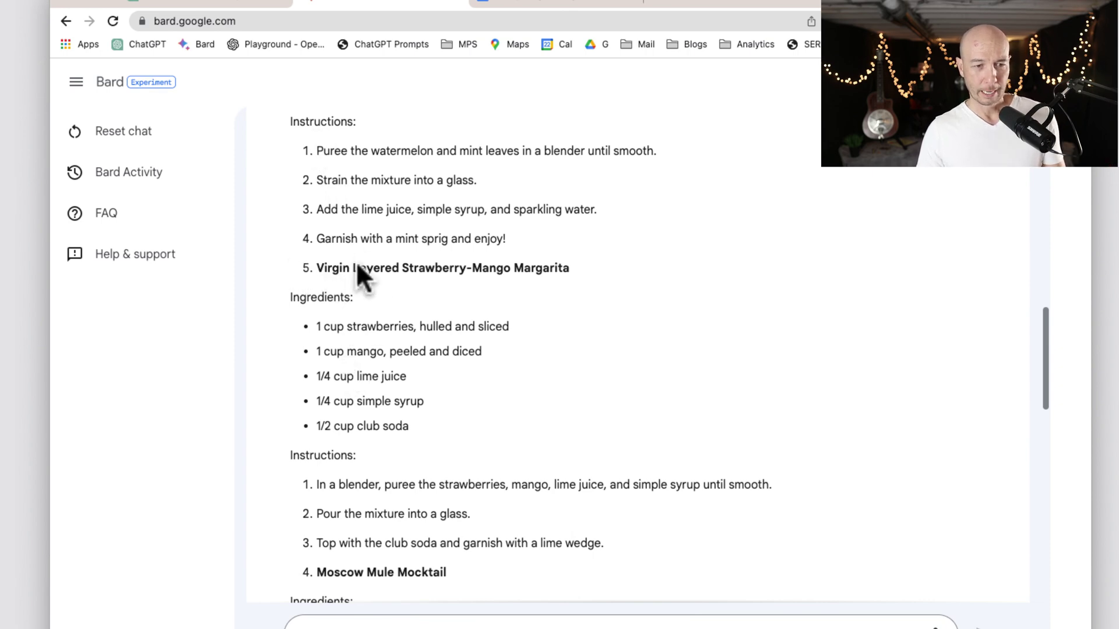
triple_click(357, 267)
scroll(460, 365, up, 7)
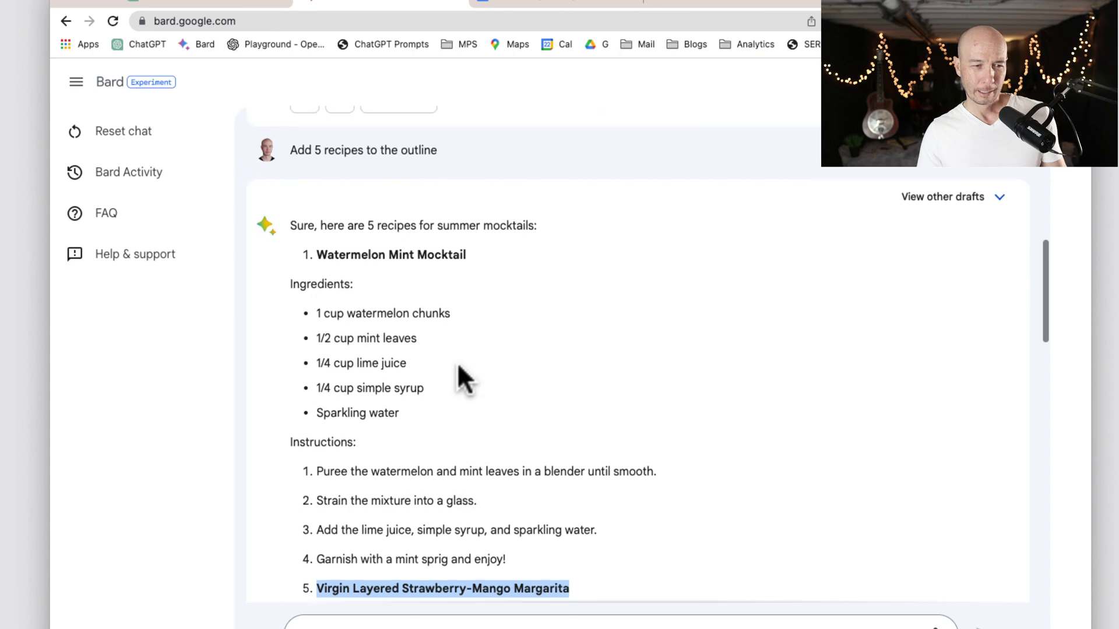
scroll(460, 370, down, 3)
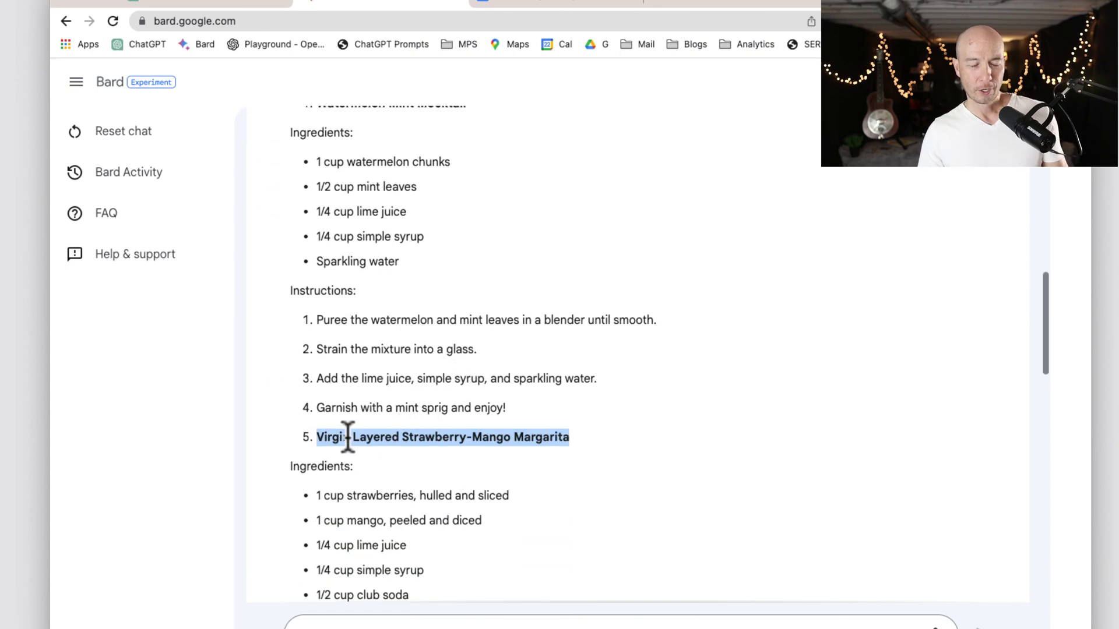
scroll(355, 443, up, 2)
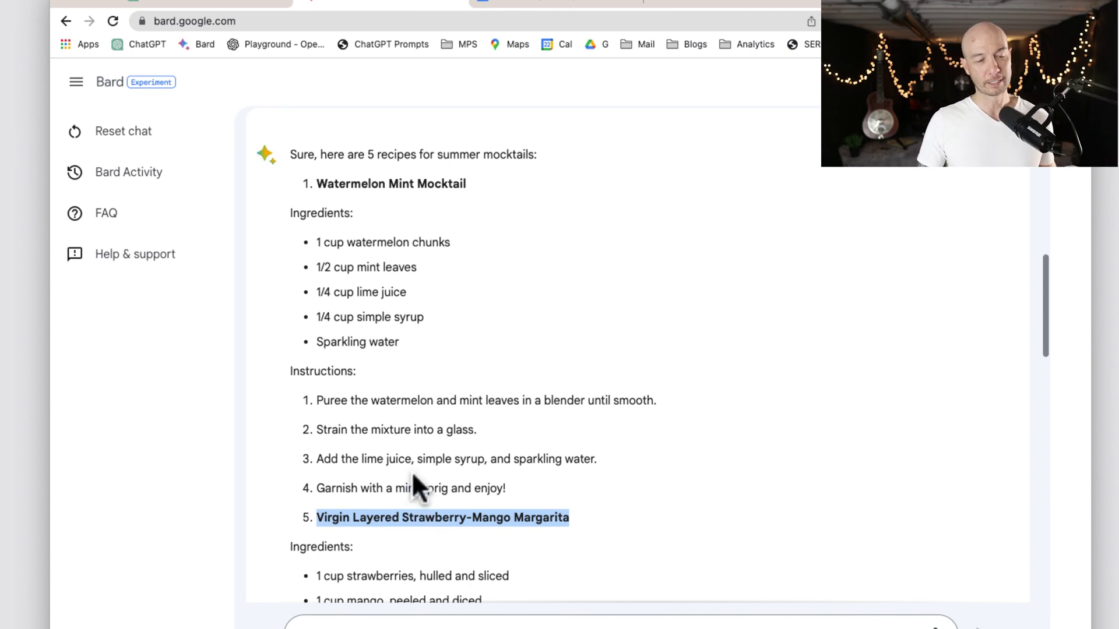
scroll(411, 478, down, 3)
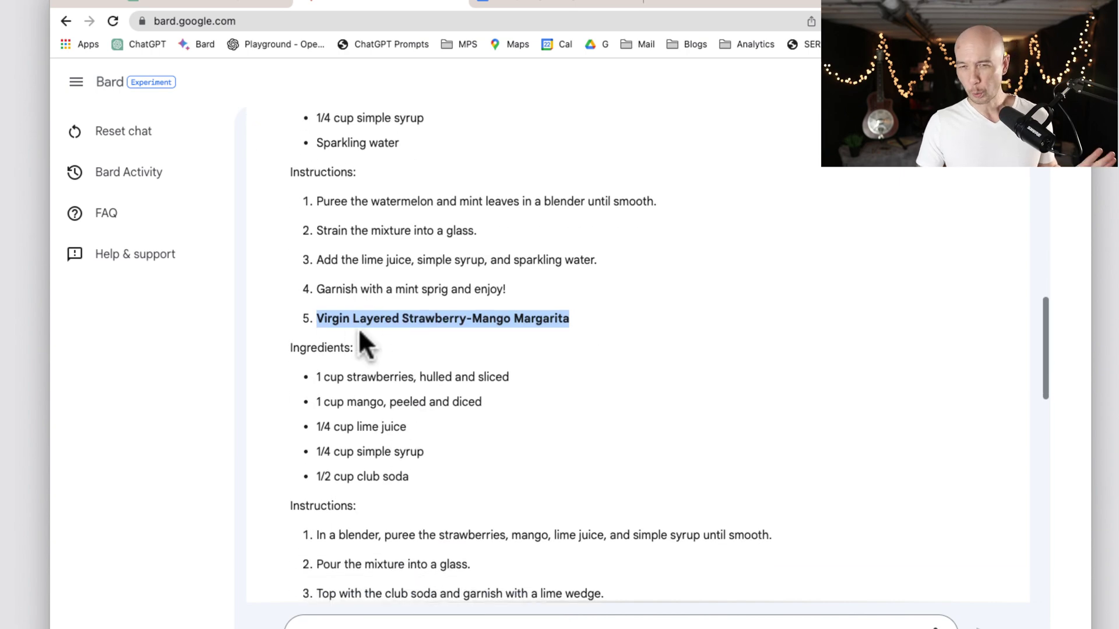
scroll(363, 357, down, 1)
scroll(364, 369, down, 3)
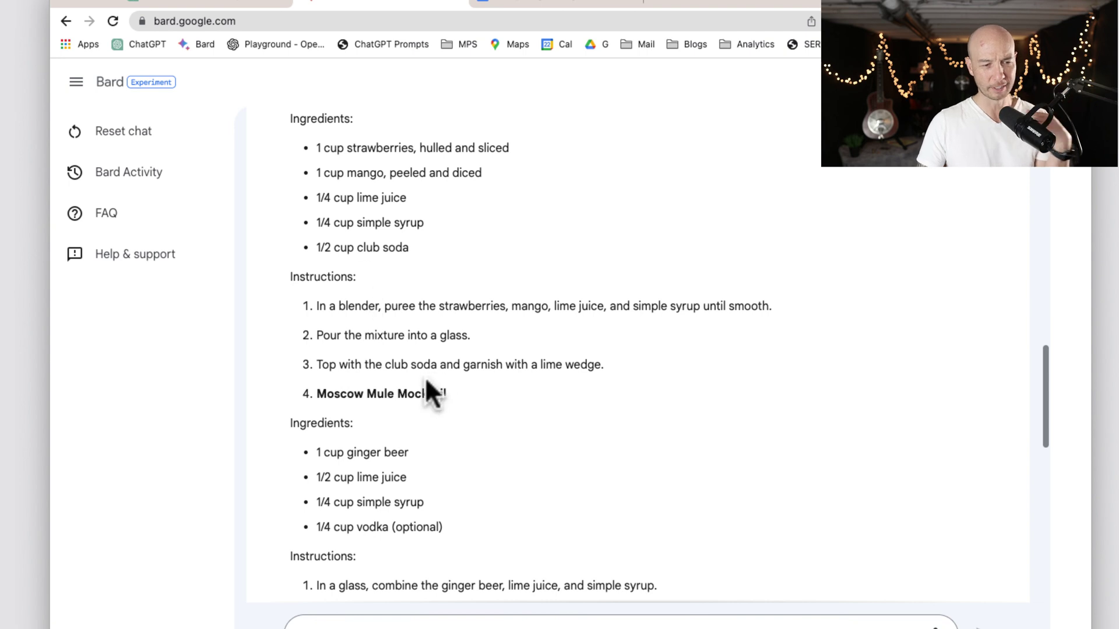
- Review the remaining recipes, highlighting the Moscow Mule Mocktail, Mojito Mocktail and Blueberry Lemonade headings, and return to the start of the response
double_click(356, 392)
triple_click(355, 392)
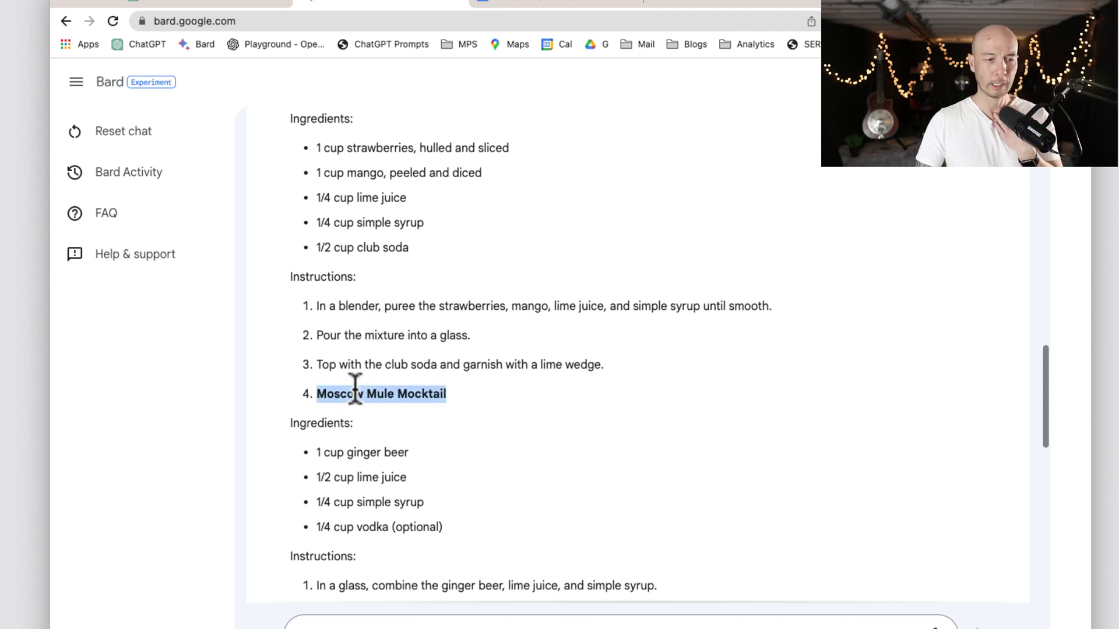
scroll(354, 379, down, 6)
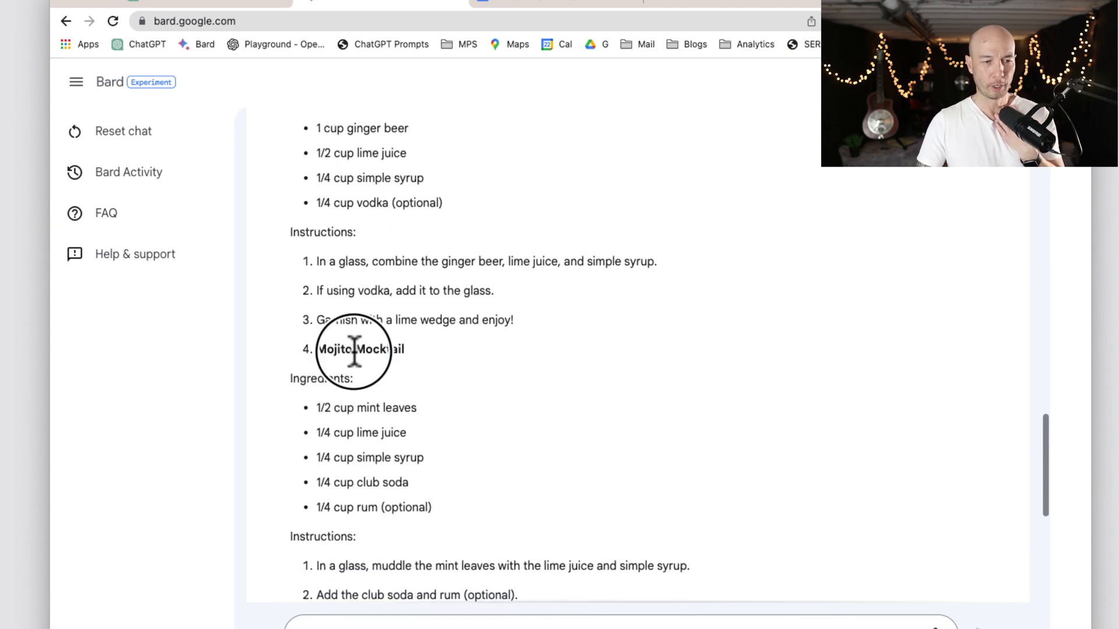
triple_click(352, 348)
scroll(379, 489, down, 1)
scroll(378, 488, down, 4)
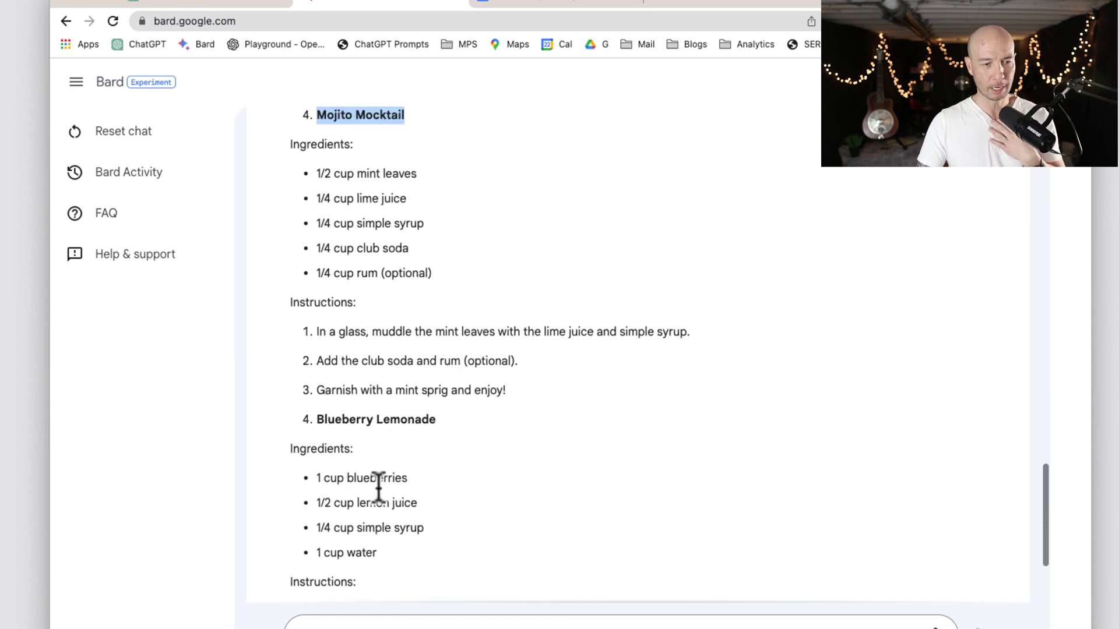
triple_click(368, 419)
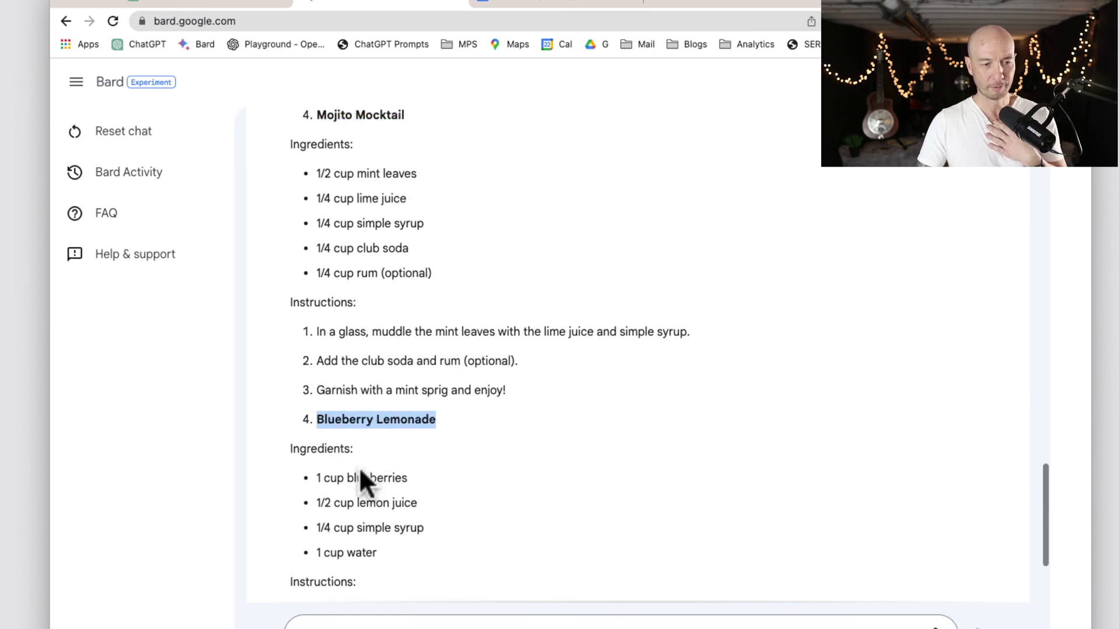
scroll(361, 472, down, 3)
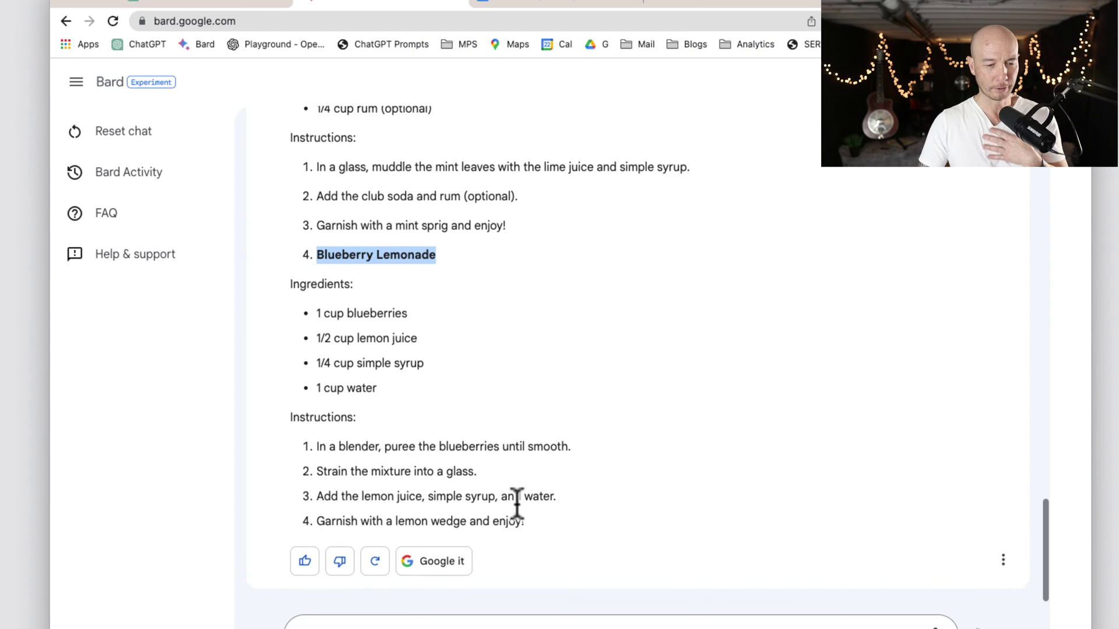
scroll(518, 501, up, 9)
scroll(512, 490, up, 15)
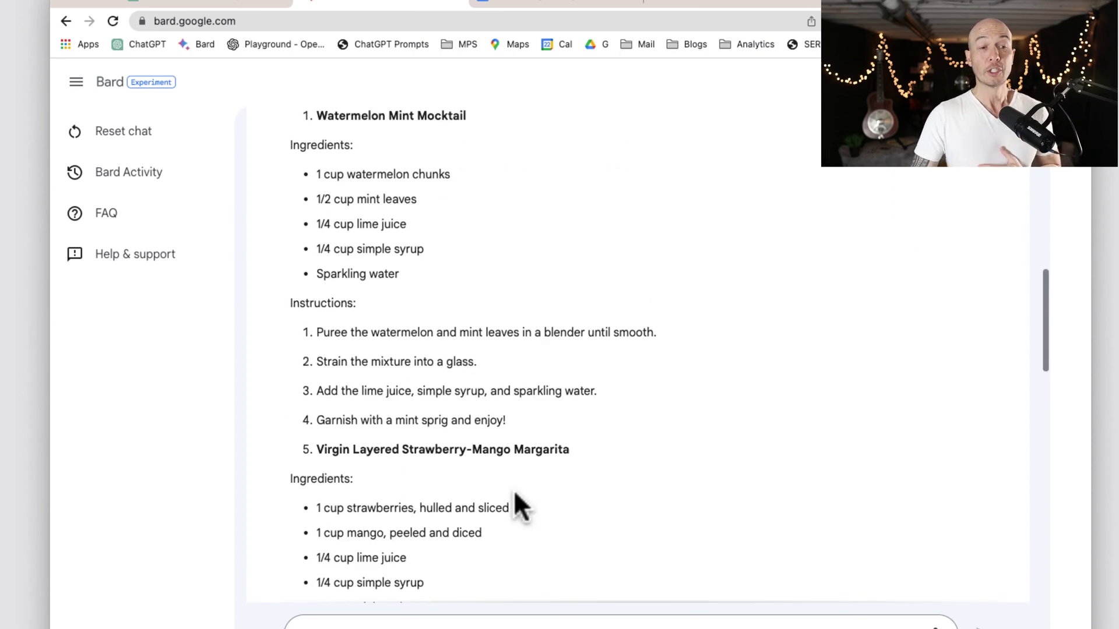
scroll(513, 491, down, 1)
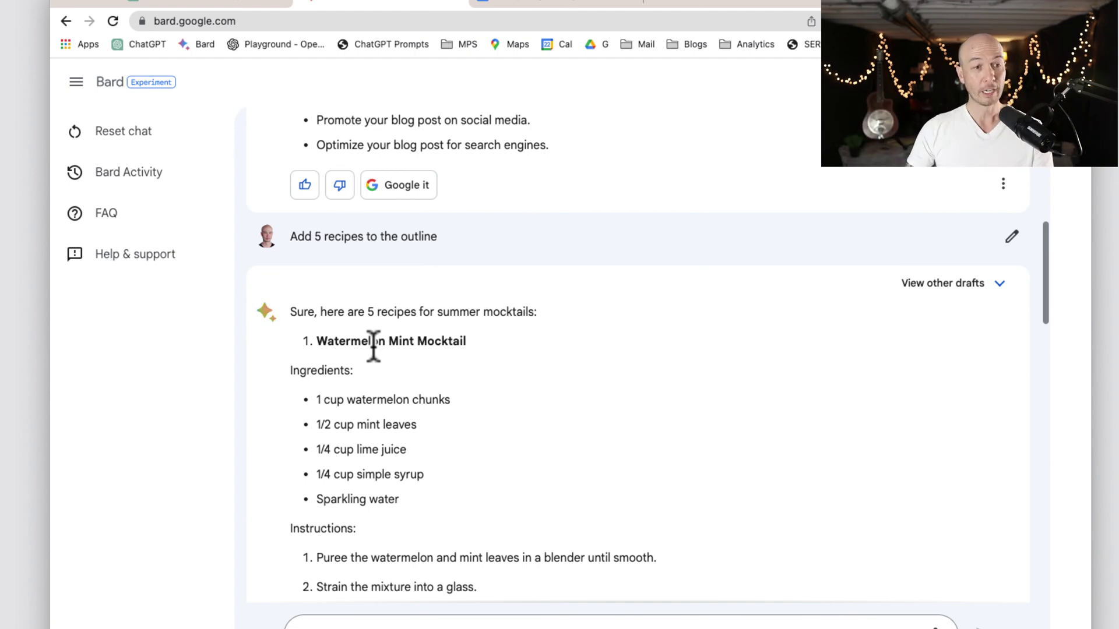
- Submit the prompt "write the full outline with the recipes listed" in Bard
scroll(595, 349, down, 20)
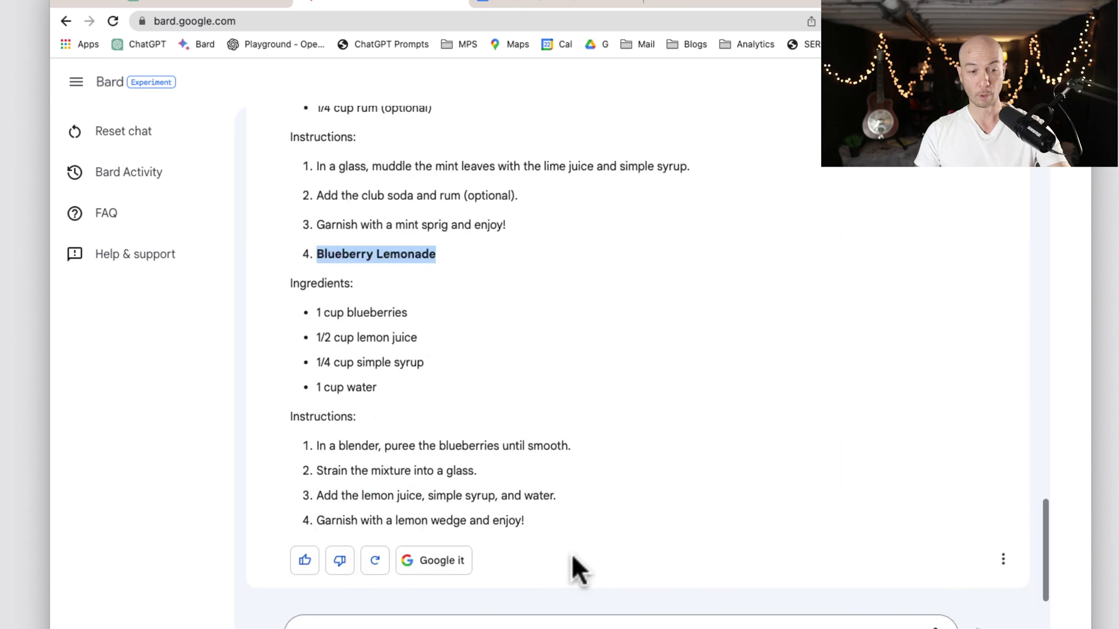
click(589, 626)
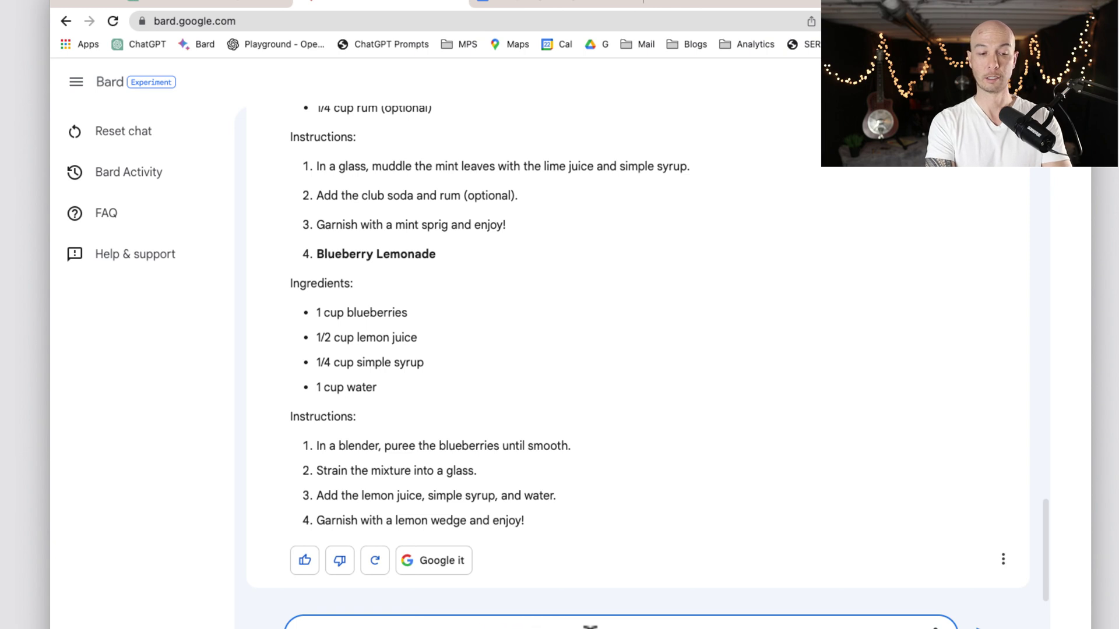
key(Return)
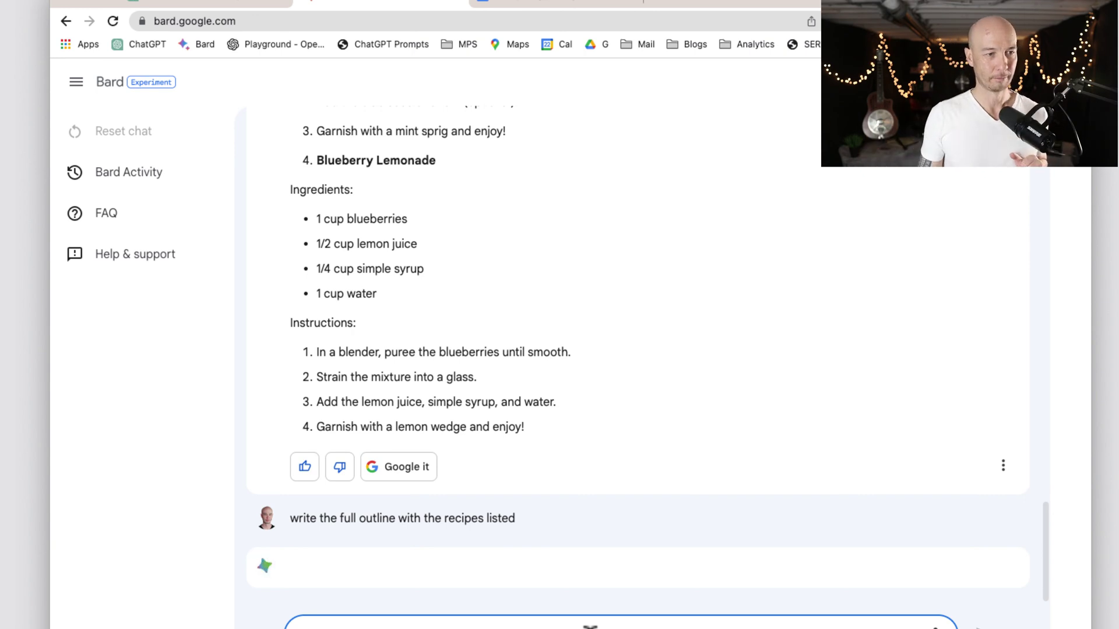
- Switch to ChatGPT's outline, highlight the entire Top 5 Summer Mocktail Recipes section, and review the remaining sections through the Conclusion
click(227, 5)
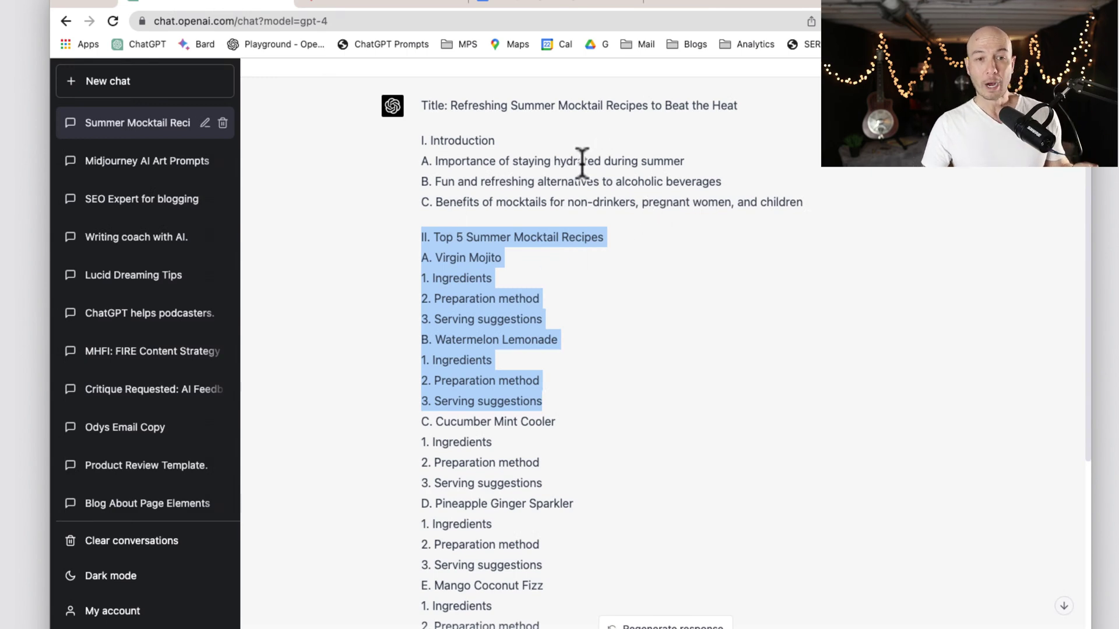
scroll(524, 203, down, 1)
click(508, 284)
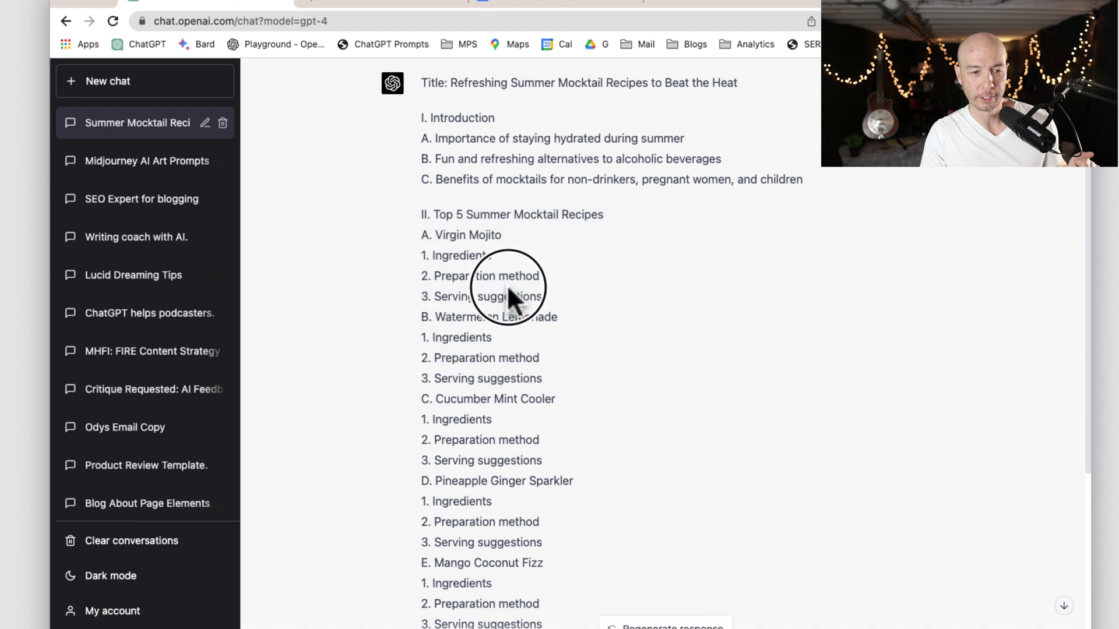
scroll(530, 365, down, 1)
scroll(529, 365, down, 4)
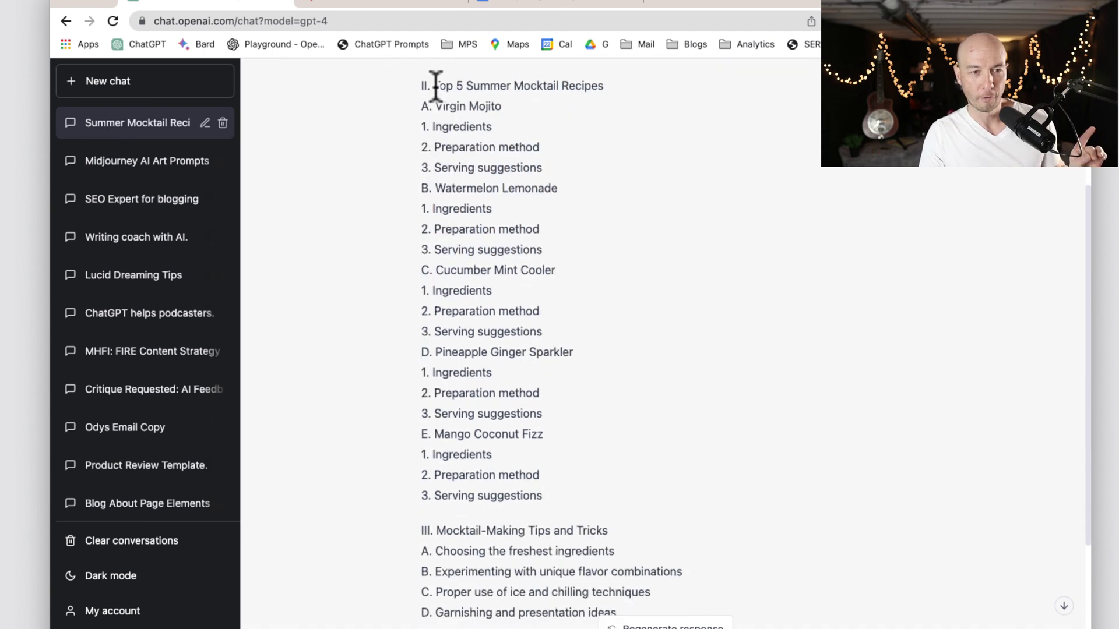
drag(435, 89, 648, 112)
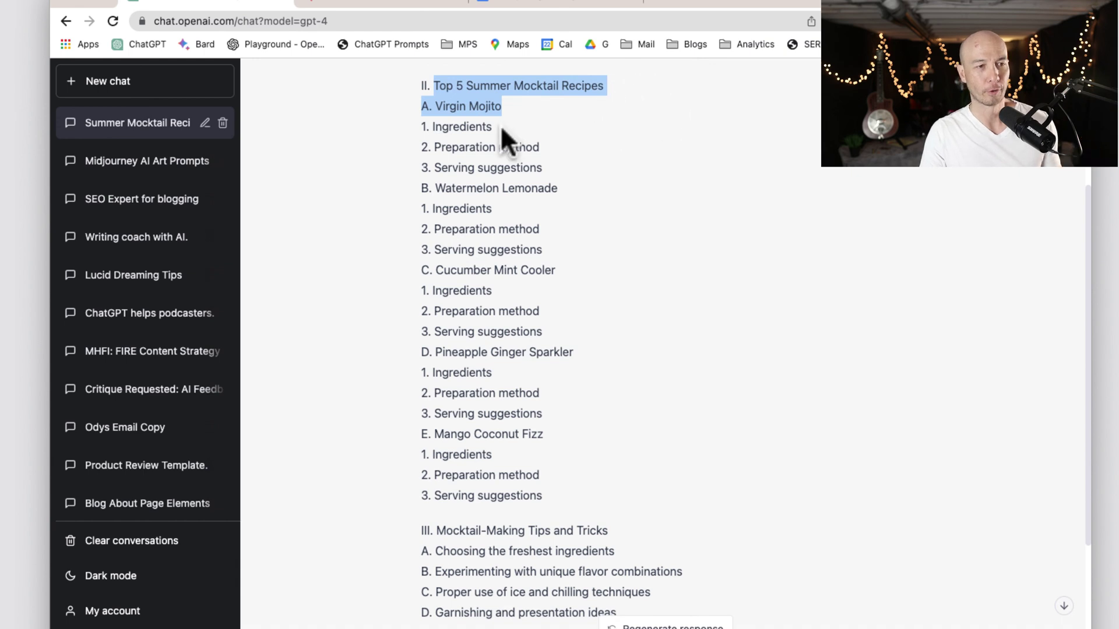
click(470, 149)
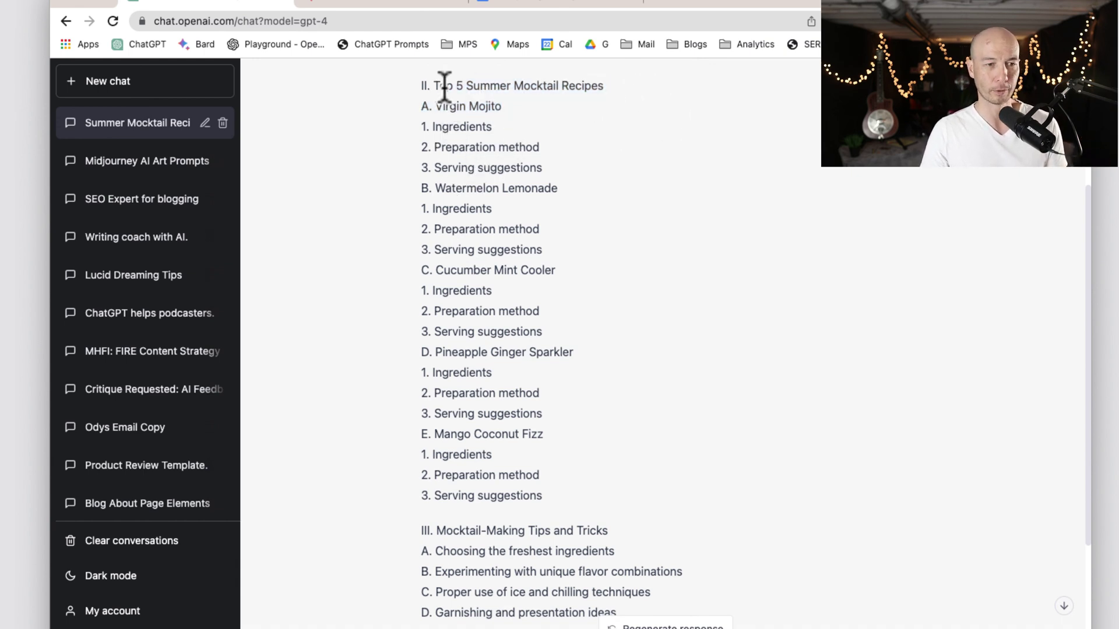
drag(419, 86, 575, 495)
scroll(588, 495, down, 5)
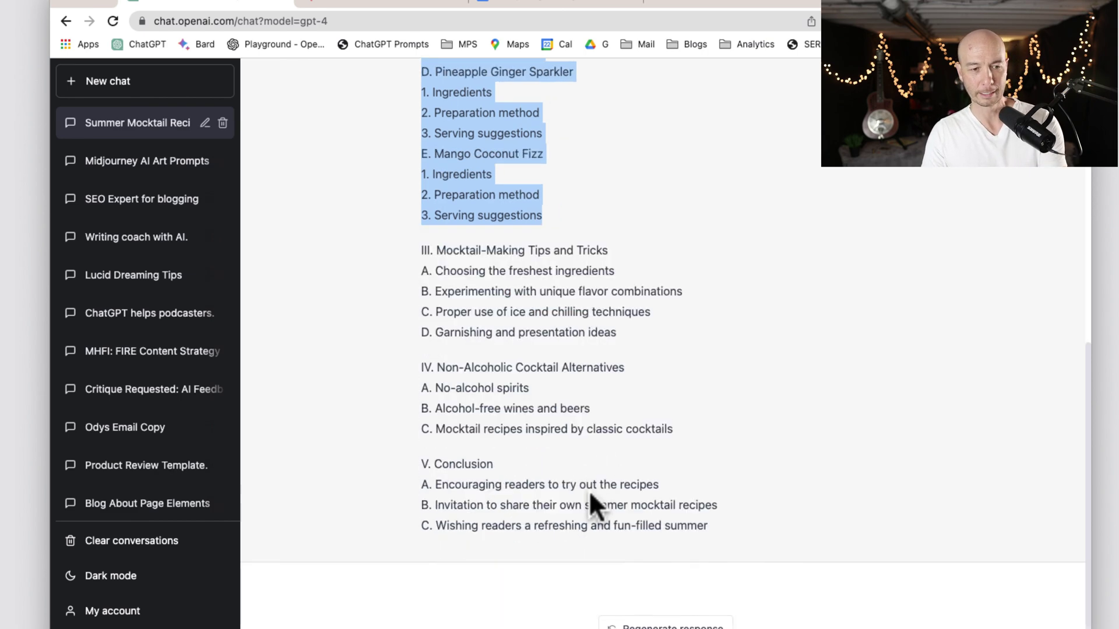
- Submit a ChatGPT prompt reading "provide the full recipes for:" followed by the copied Top 5 Summer Mocktail Recipes section
click(587, 627)
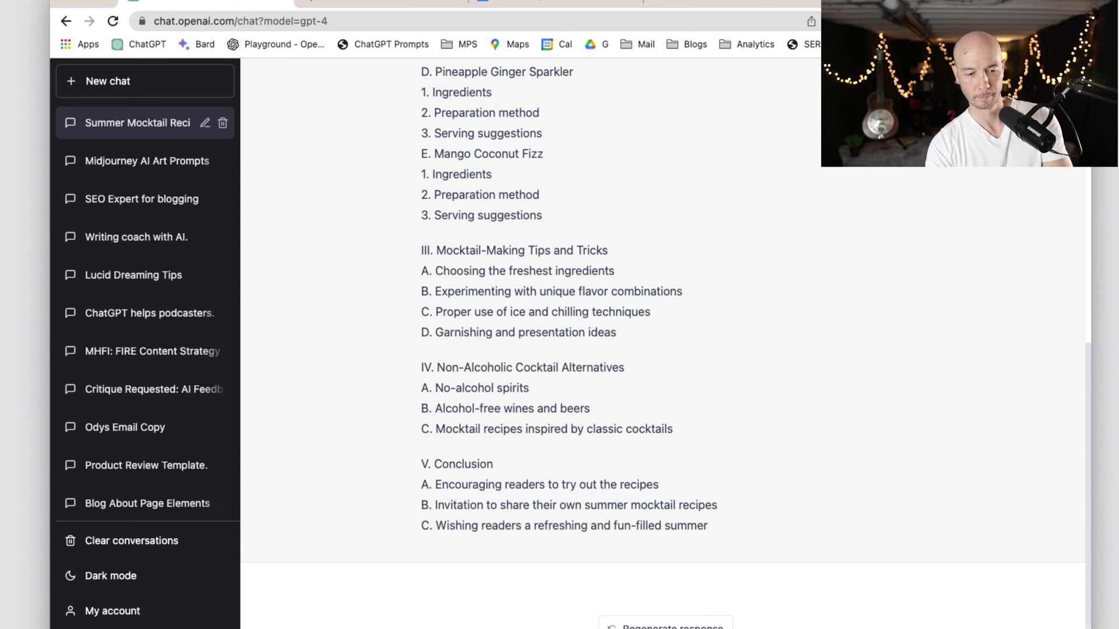
key(super+v)
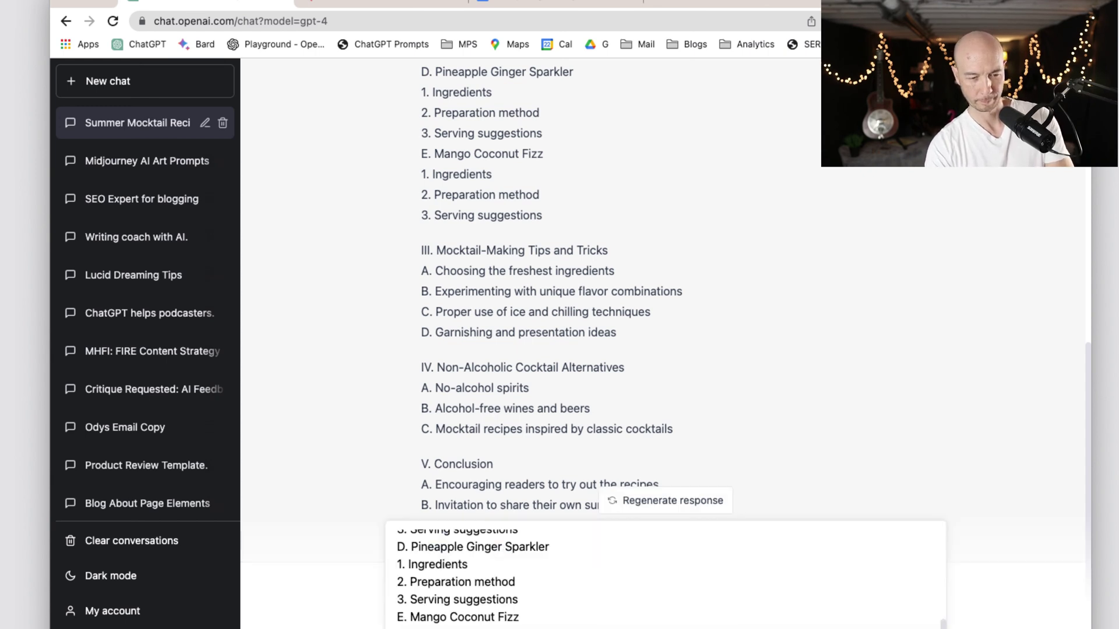
key(Return)
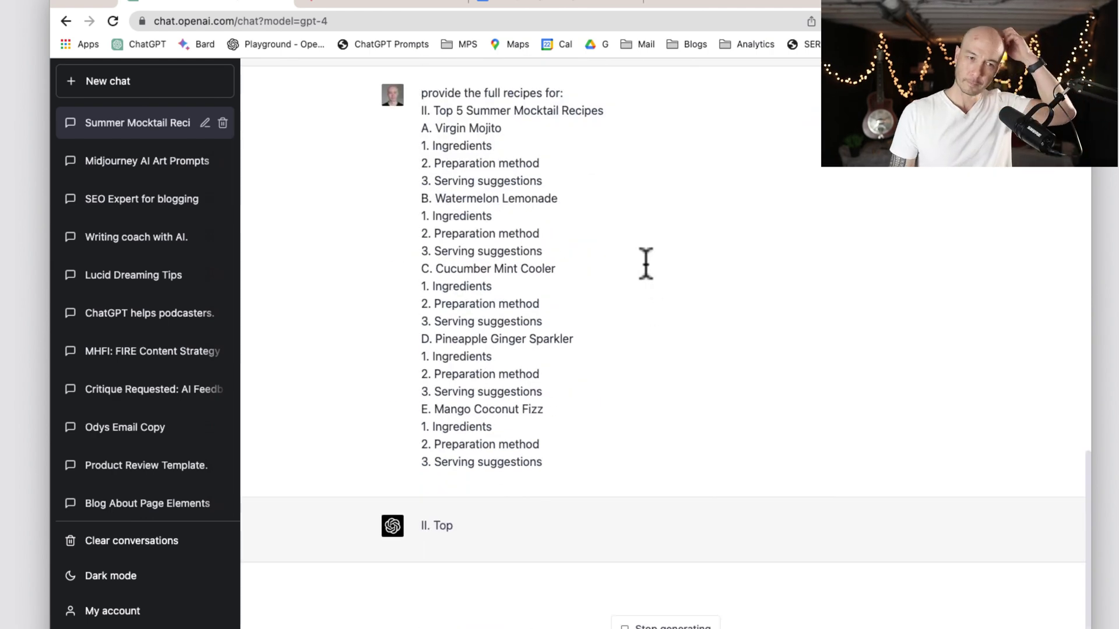
- Switch to Bard, show the other drafts of the full outline, and review Draft 2 from its ingredients through the Tips
click(370, 3)
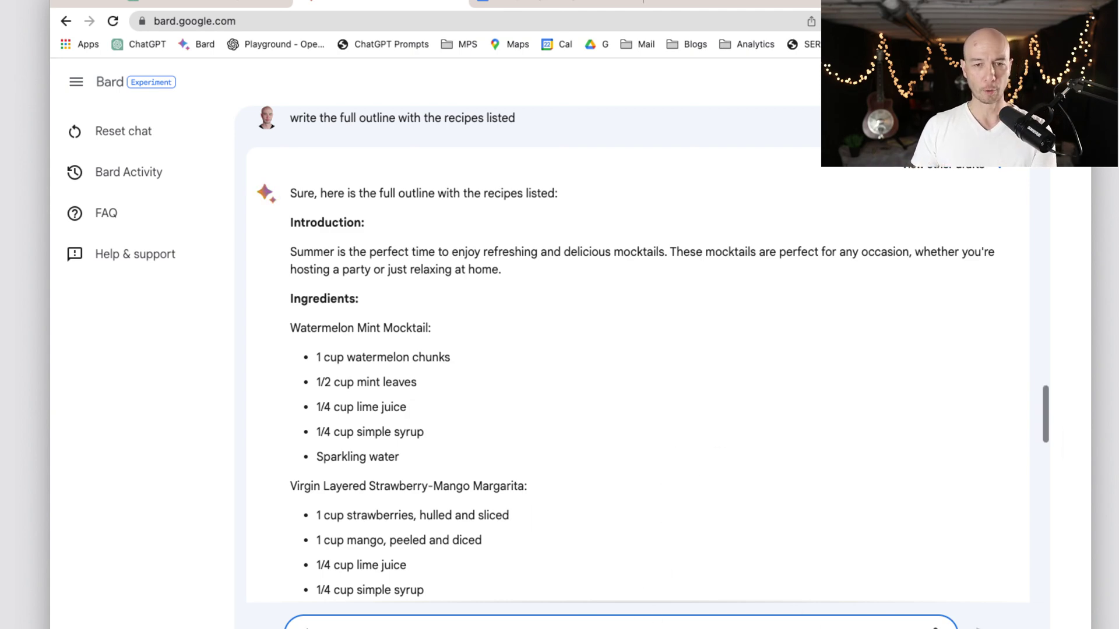
click(973, 170)
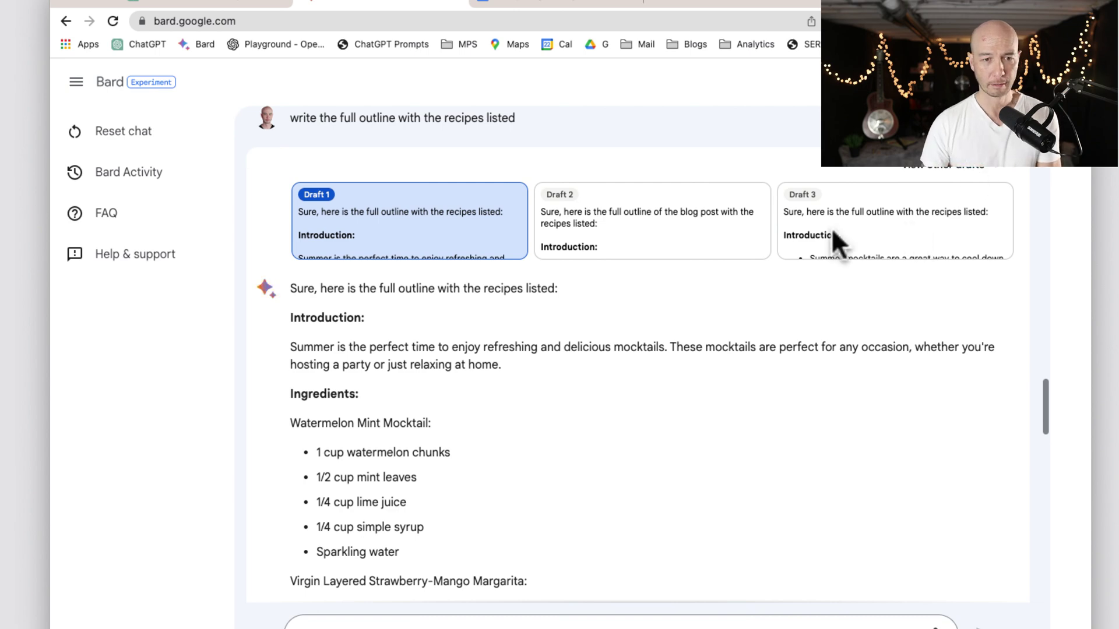
click(600, 224)
scroll(606, 419, down, 5)
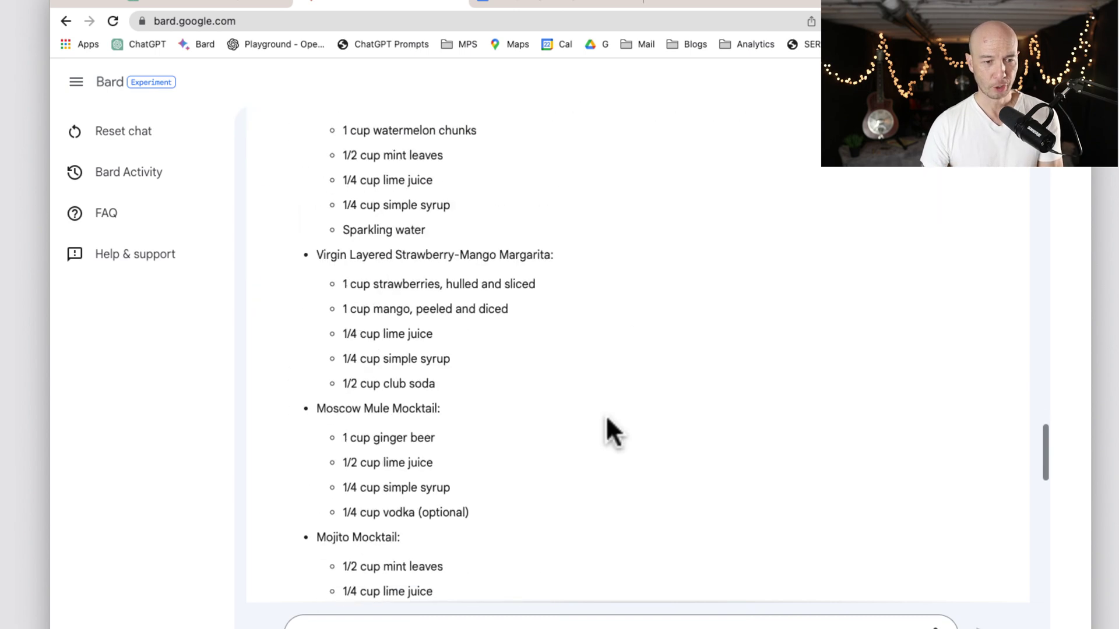
scroll(606, 431, down, 7)
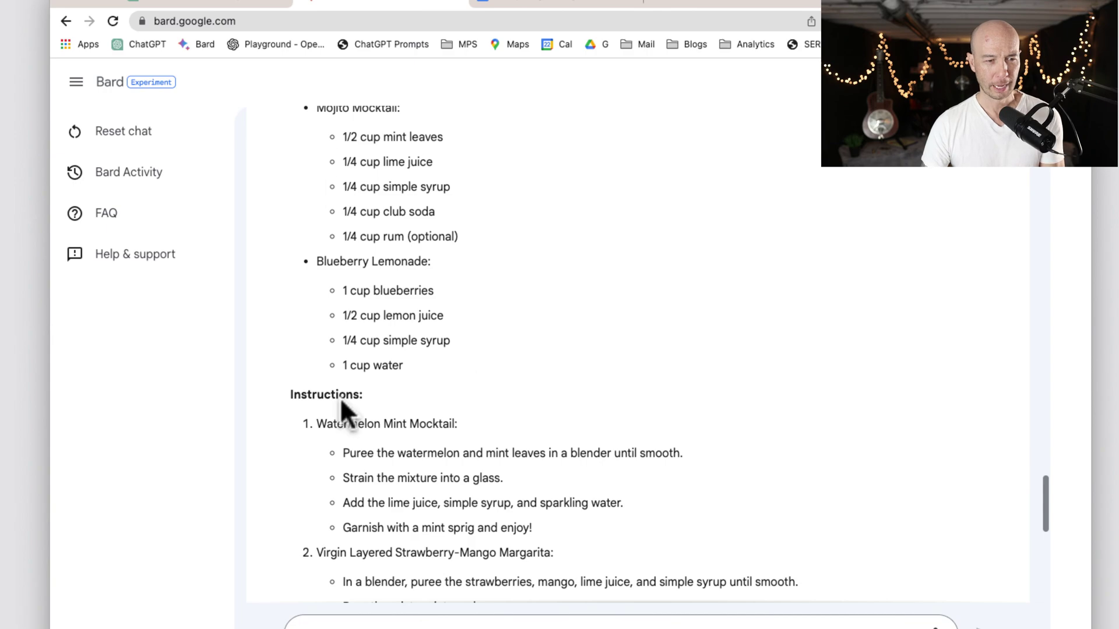
scroll(473, 295, down, 7)
scroll(473, 295, up, 4)
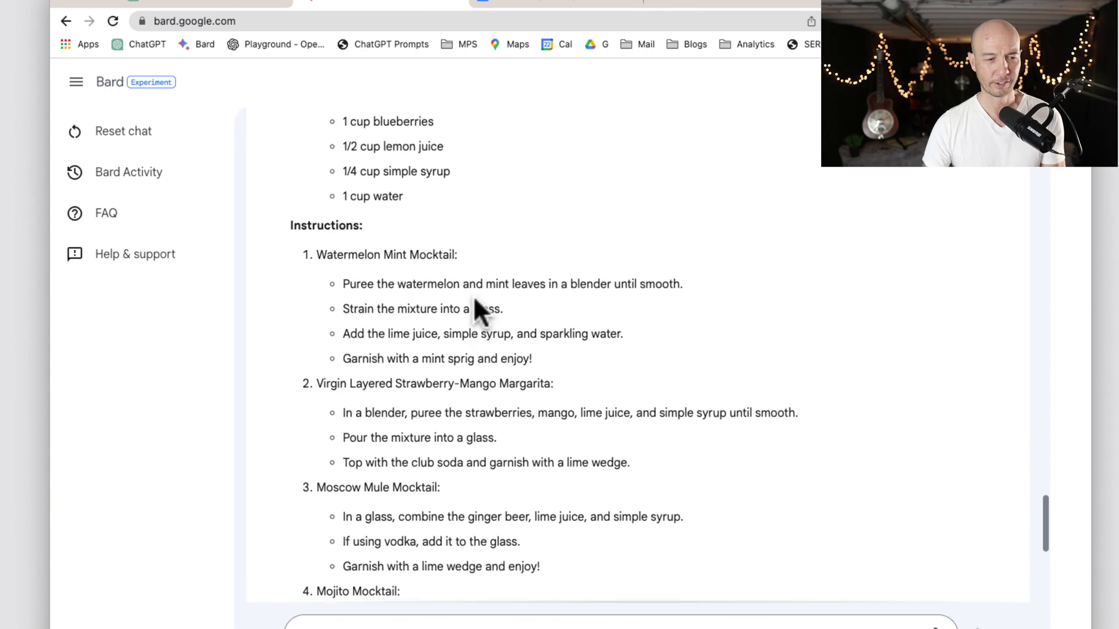
scroll(473, 296, down, 4)
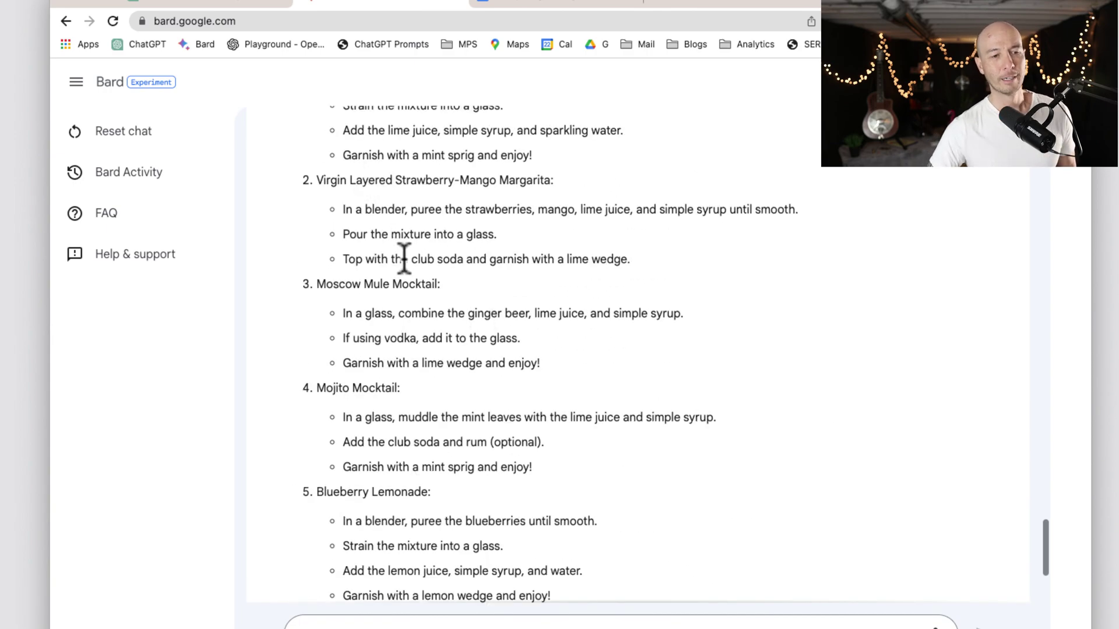
scroll(402, 257, down, 3)
scroll(406, 257, down, 1)
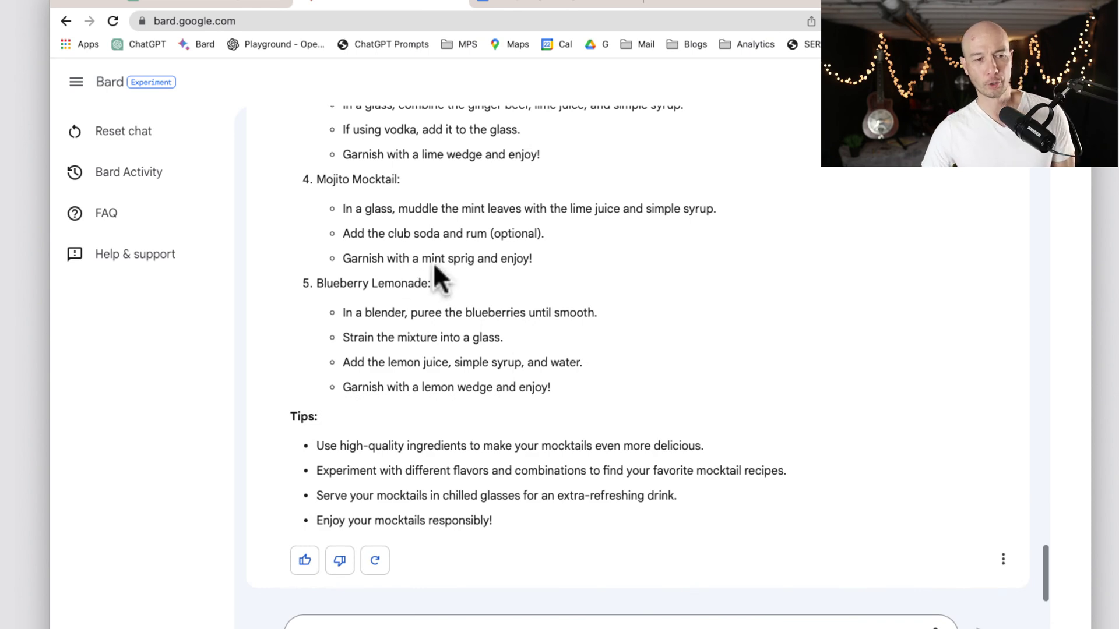
- Open Draft 3, review its ingredients and instructions, and compare them with the recipes in Bard's earlier response
scroll(487, 262, up, 20)
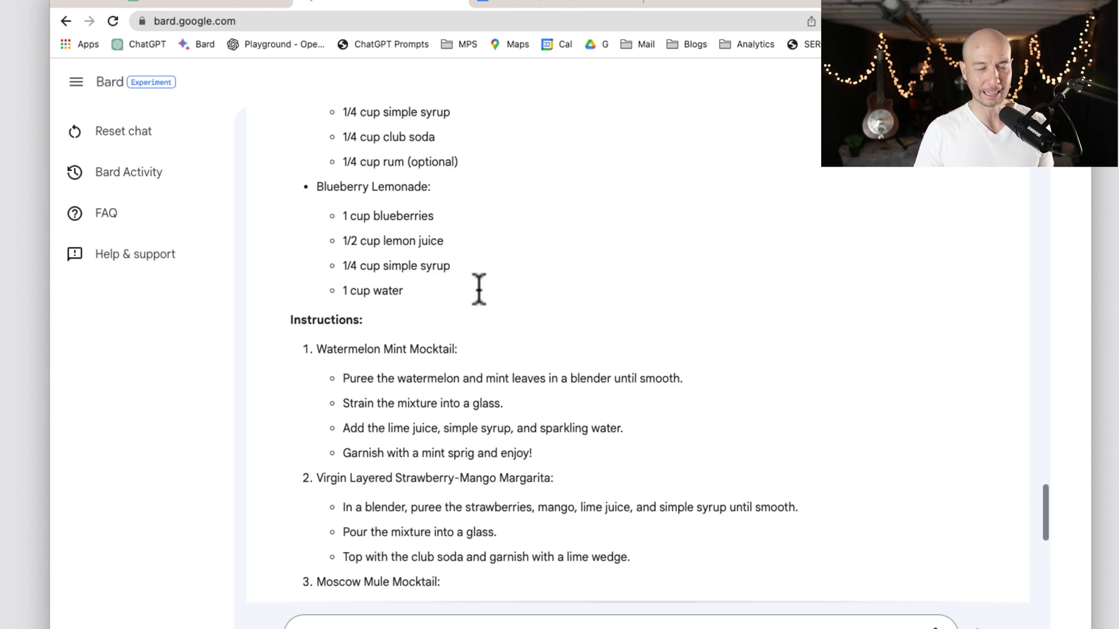
scroll(477, 292, up, 8)
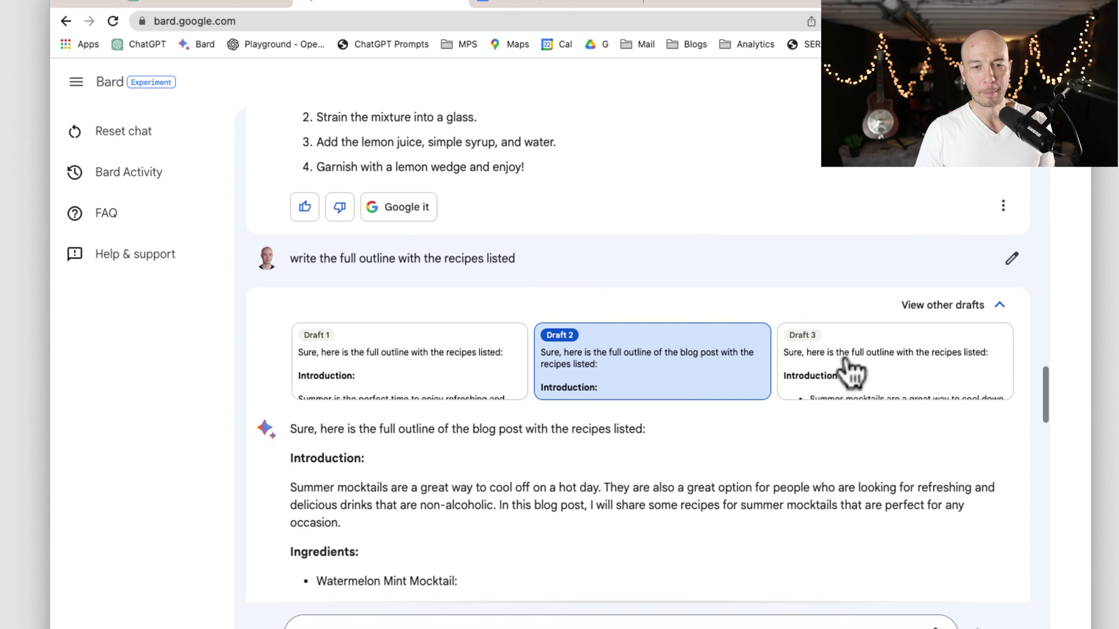
click(874, 379)
scroll(512, 460, down, 5)
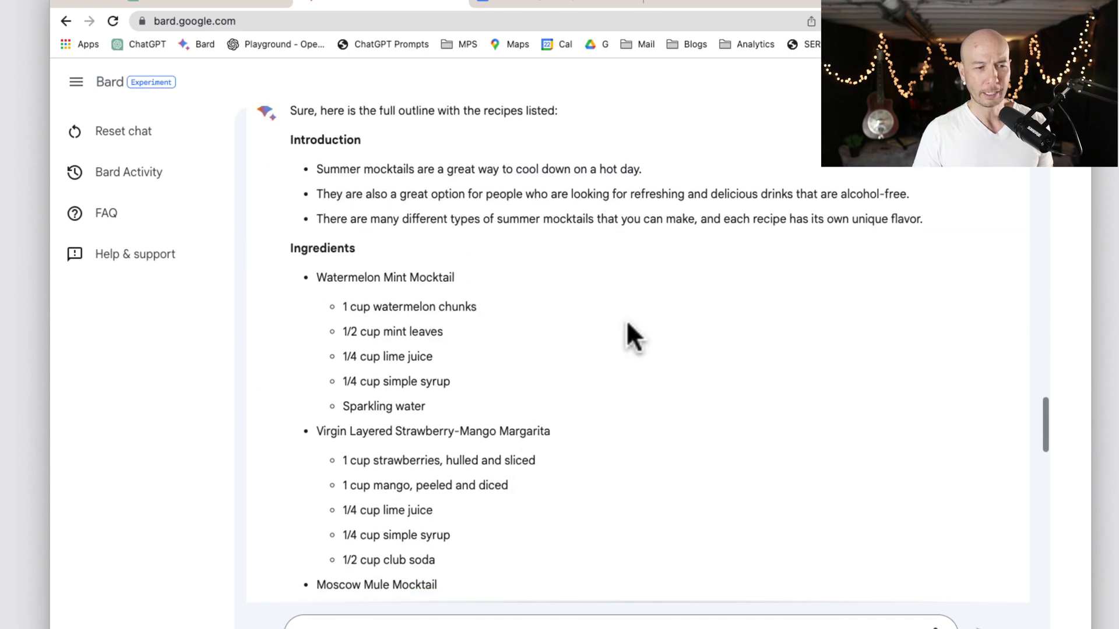
scroll(453, 320, down, 13)
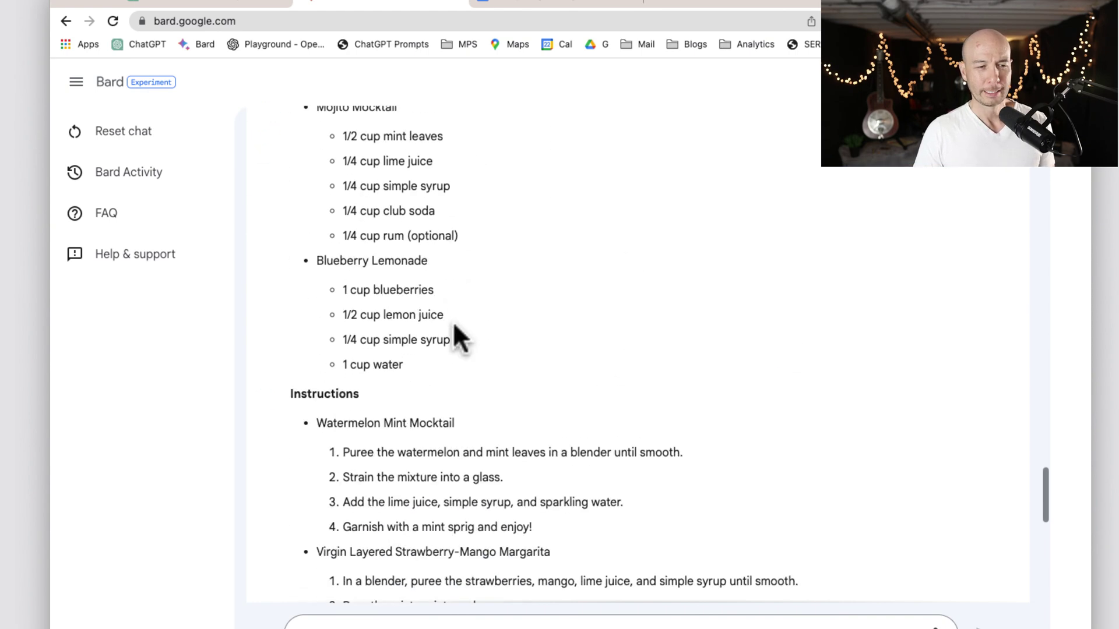
scroll(453, 324, down, 8)
scroll(450, 319, up, 20)
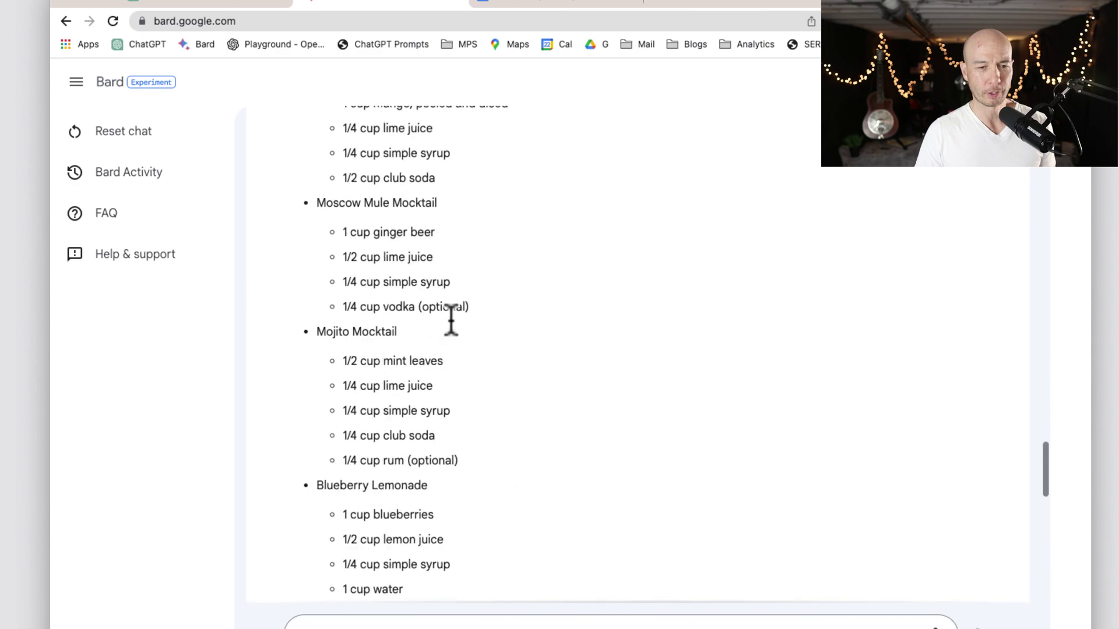
scroll(446, 319, up, 8)
scroll(446, 318, down, 14)
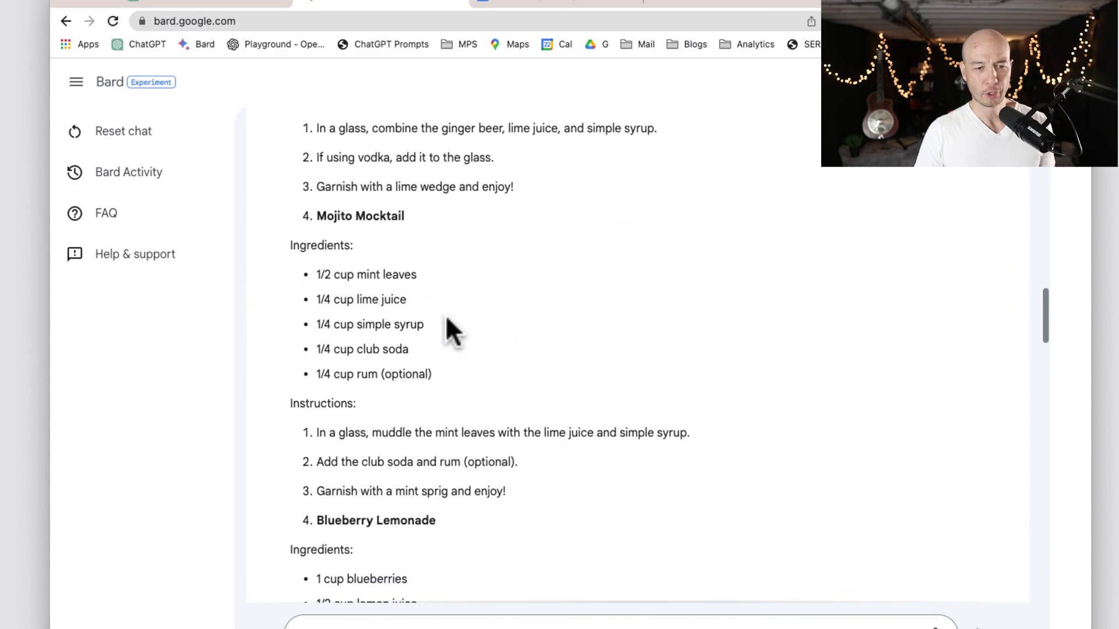
scroll(446, 318, down, 8)
scroll(448, 331, down, 1)
- Go back through Draft 2 to Draft 1 and review Draft 1's introduction and ingredient lists
click(655, 394)
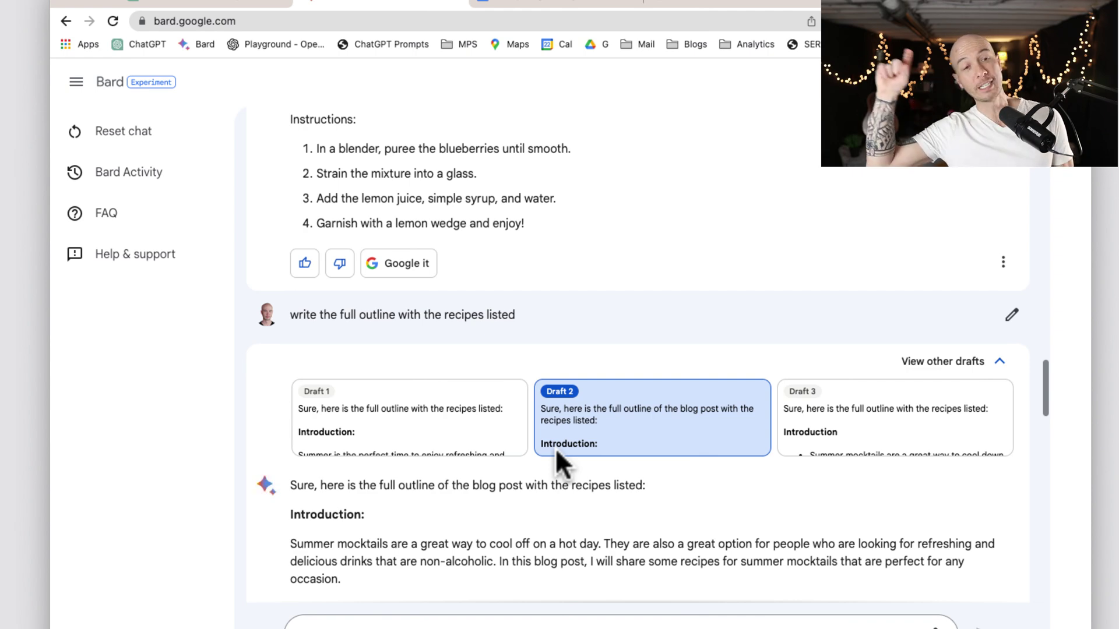
click(399, 435)
scroll(449, 446, down, 5)
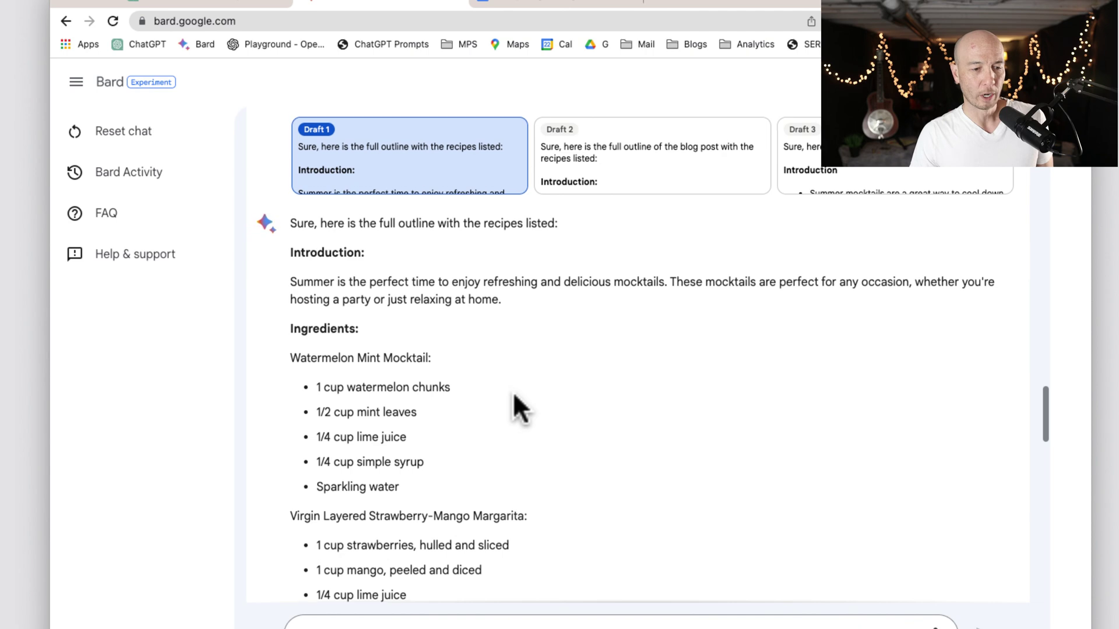
scroll(513, 392, down, 5)
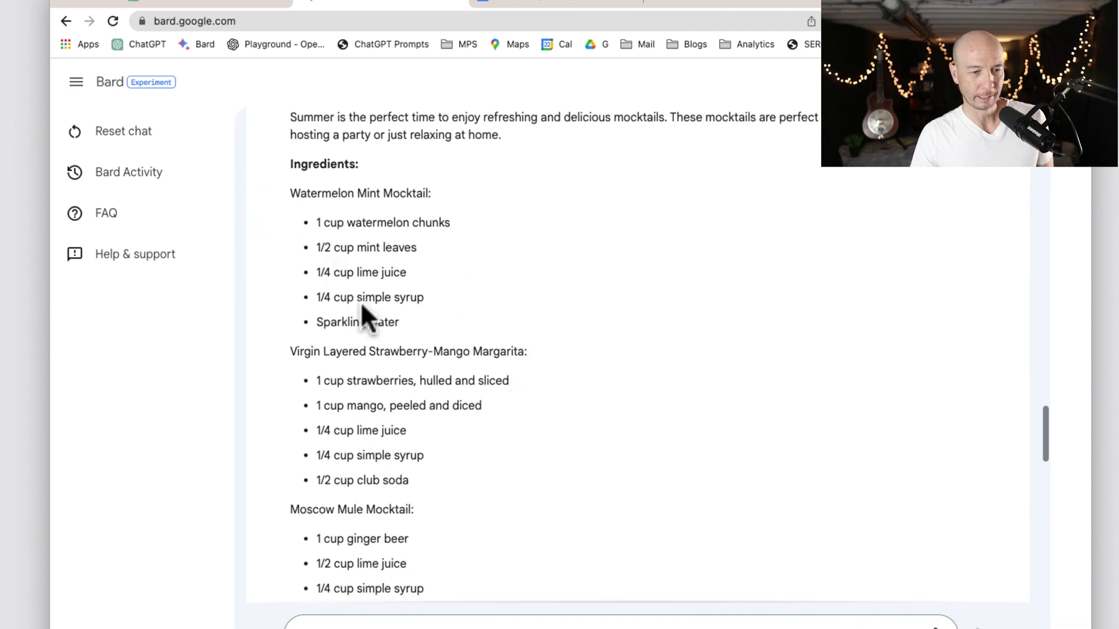
scroll(501, 459, down, 12)
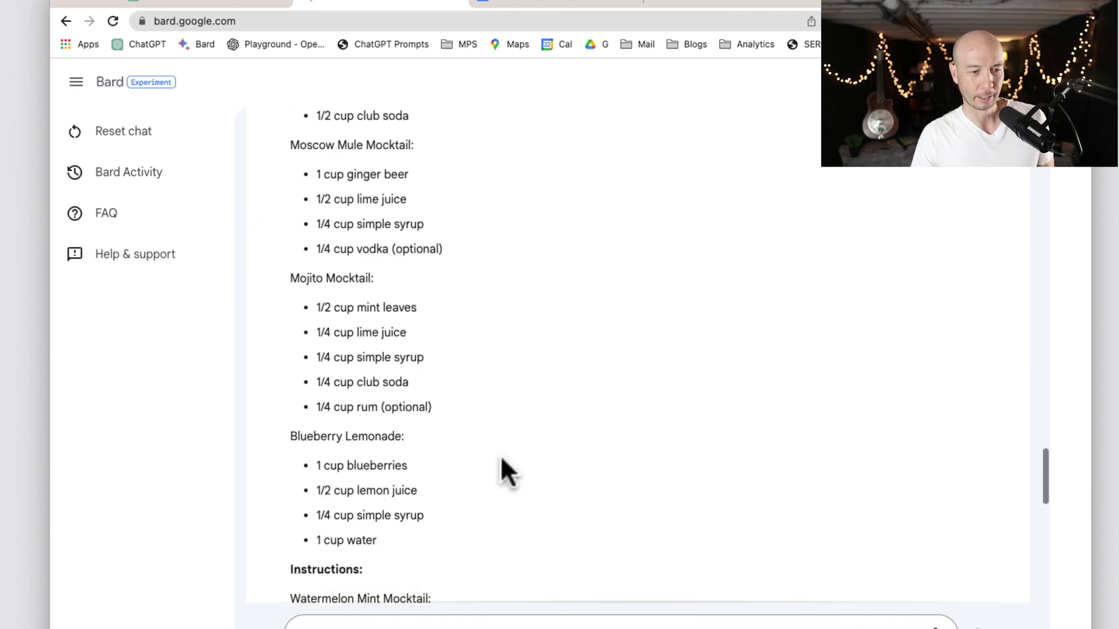
scroll(501, 461, up, 15)
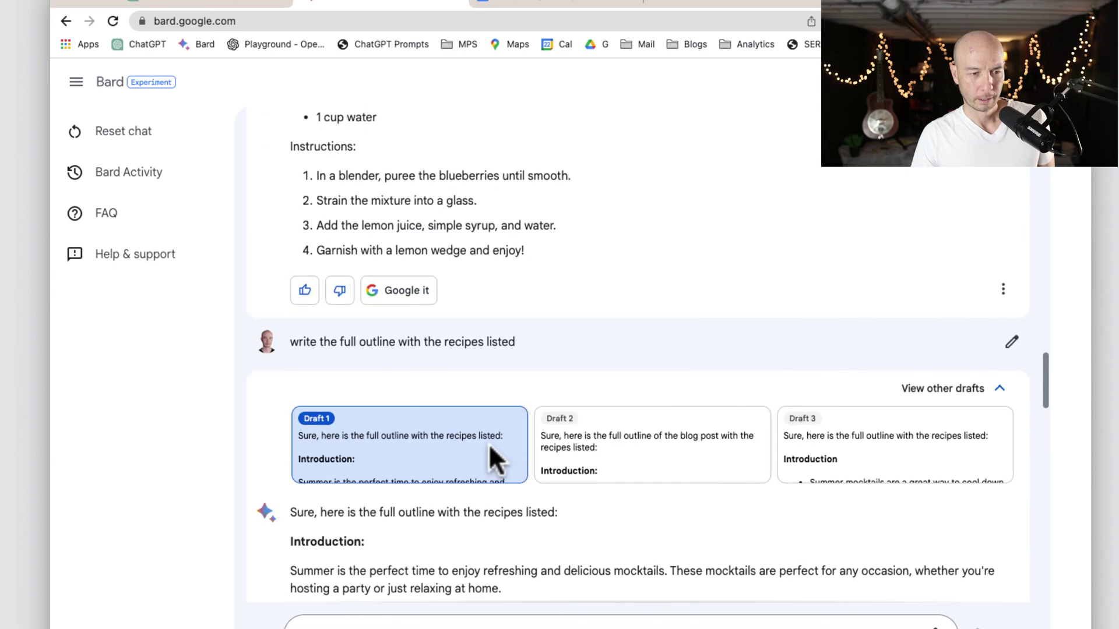
scroll(450, 492, down, 10)
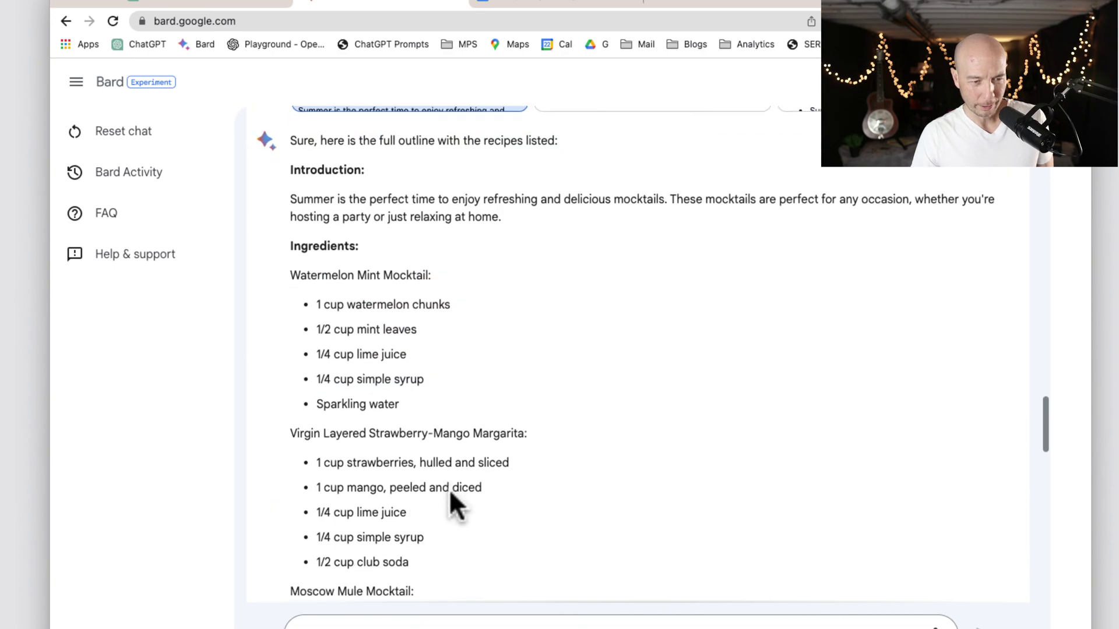
scroll(448, 488, down, 5)
scroll(448, 487, up, 15)
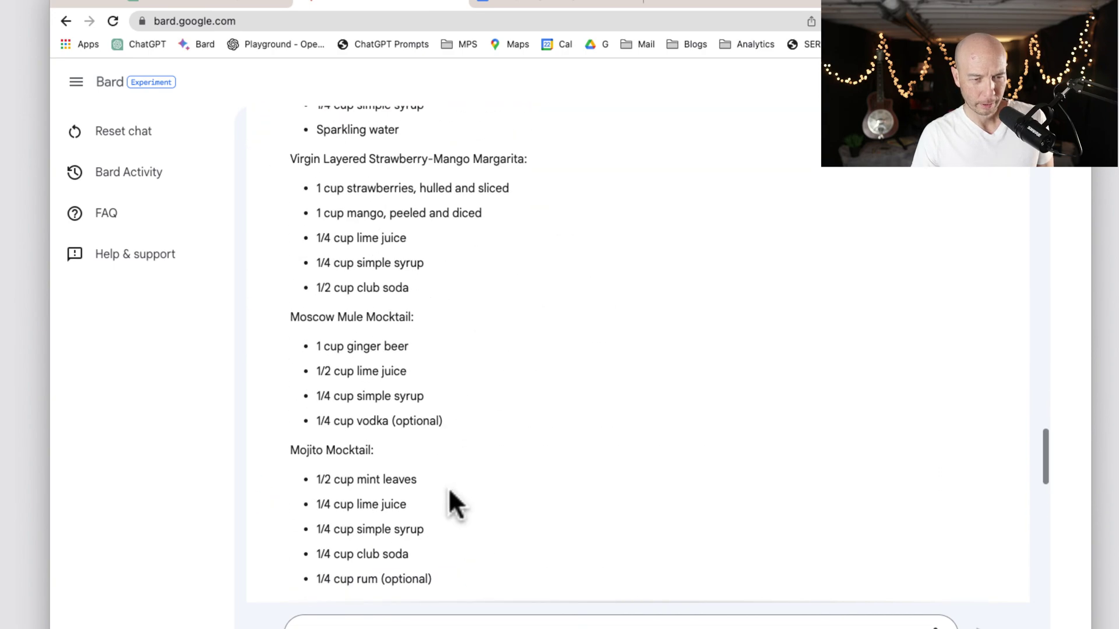
- Compare the earlier "Add 5 recipes to the outline" response with Draft 1, reading the draft through its Tips
scroll(448, 487, up, 20)
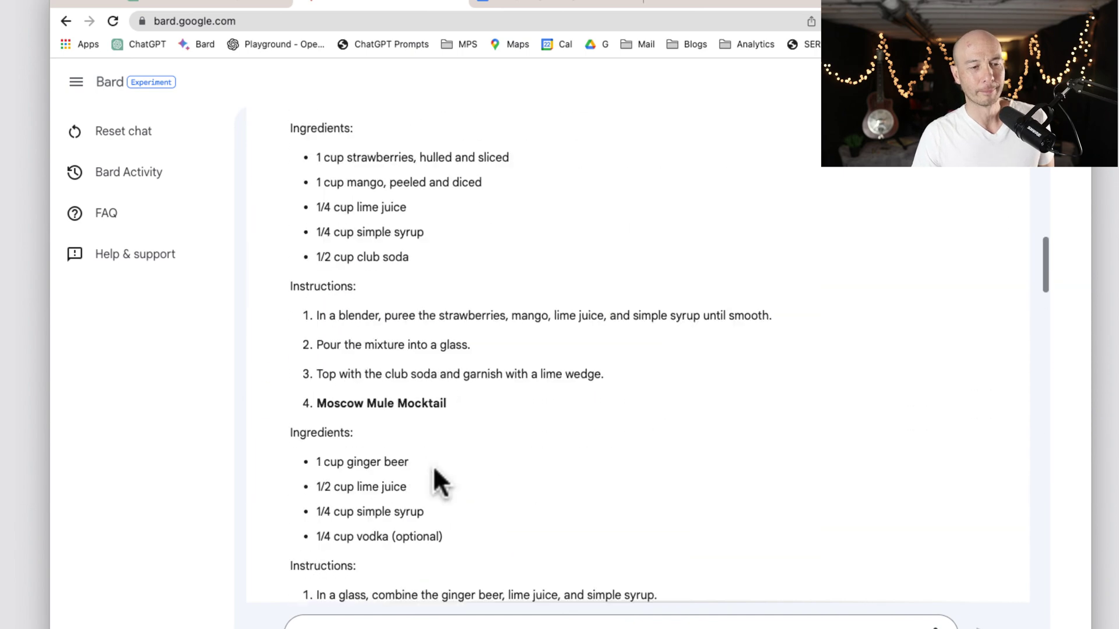
scroll(407, 402, down, 12)
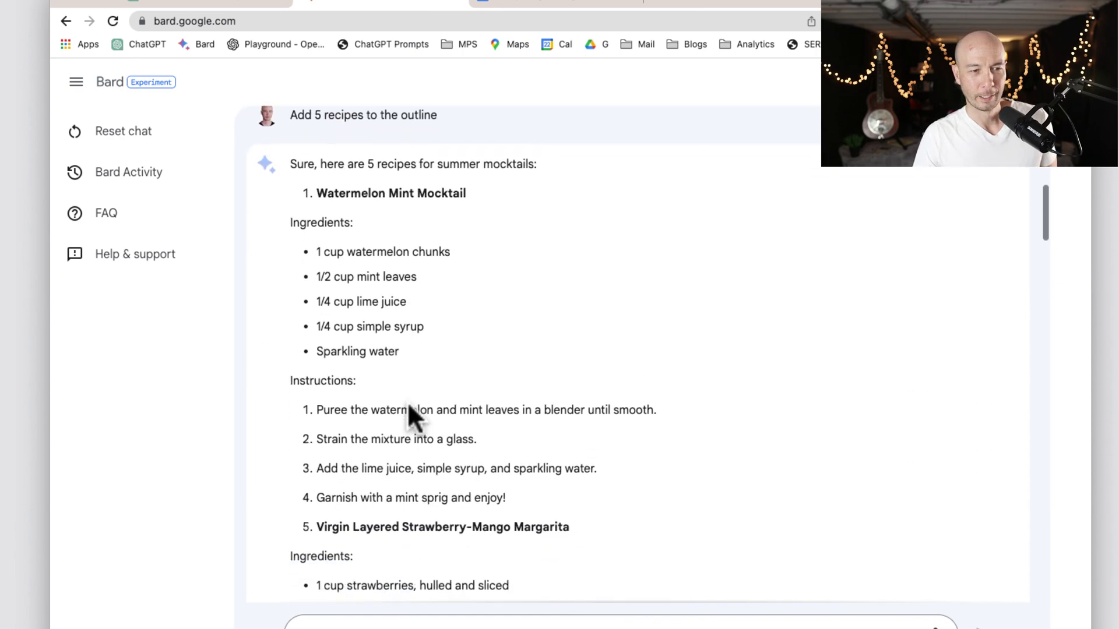
scroll(408, 407, down, 8)
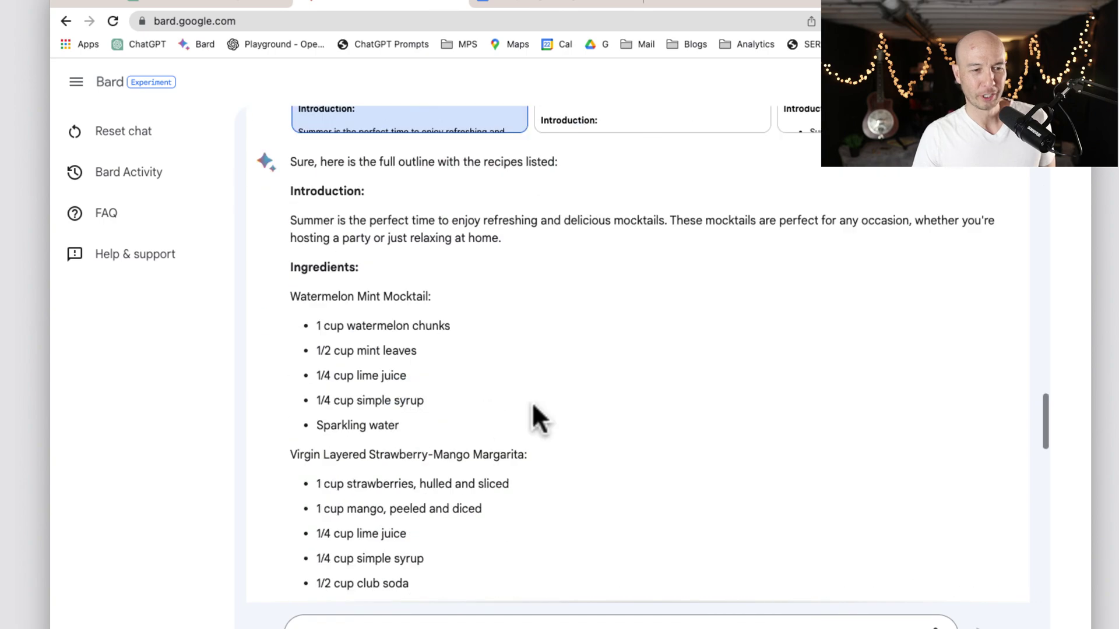
scroll(531, 411, down, 10)
scroll(531, 403, down, 15)
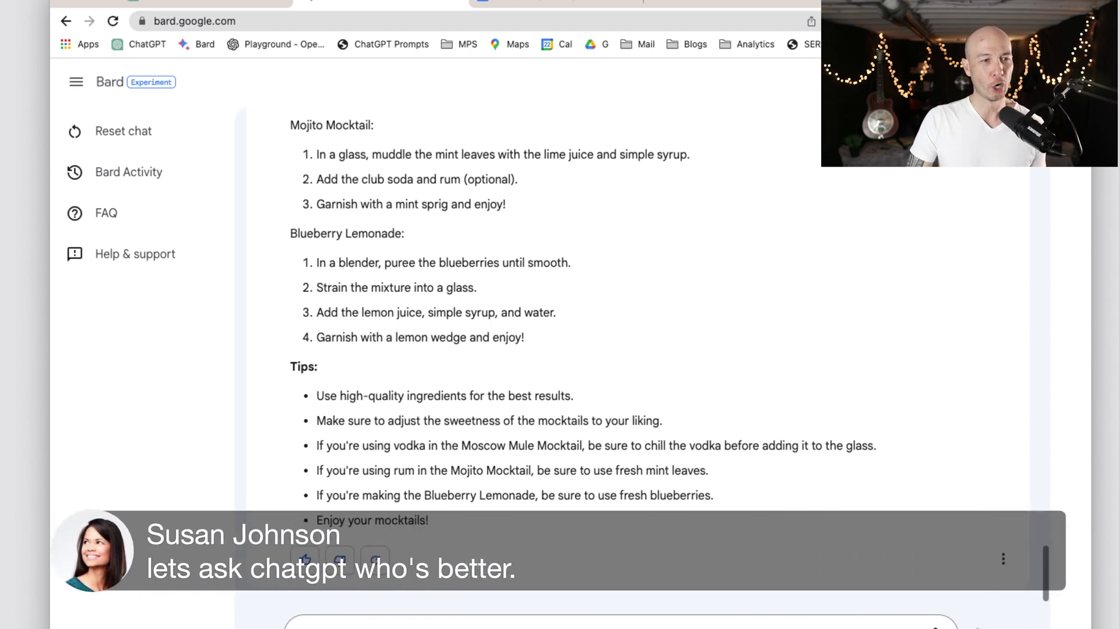
- Switch to ChatGPT and review the generated recipes from the Pineapple Ginger Sparkler back to the Virgin Mojito
click(250, 3)
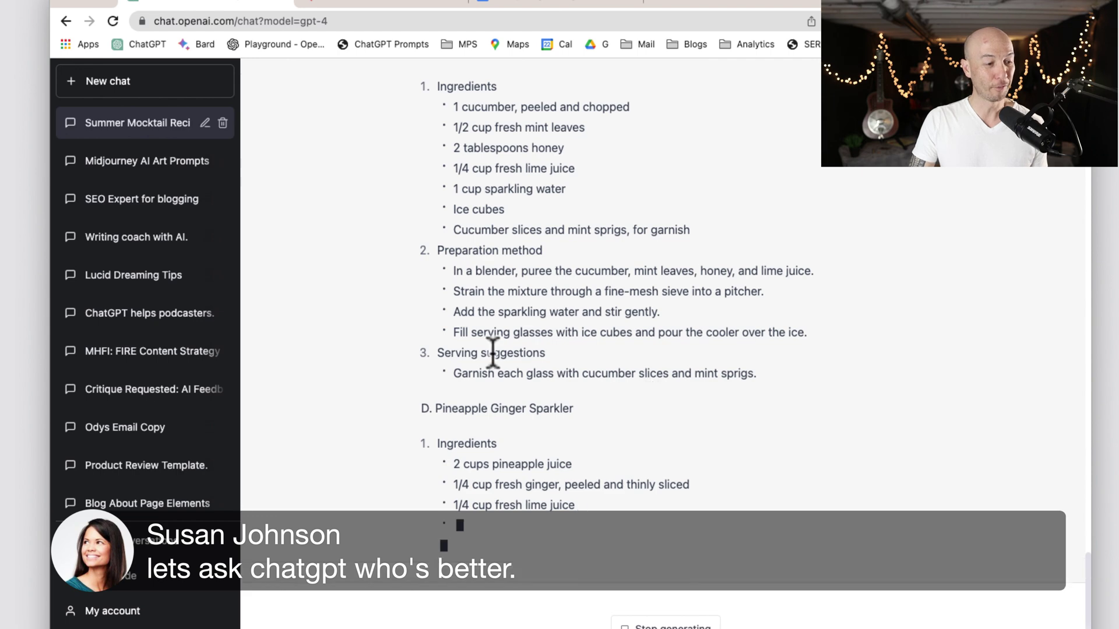
scroll(613, 441, up, 15)
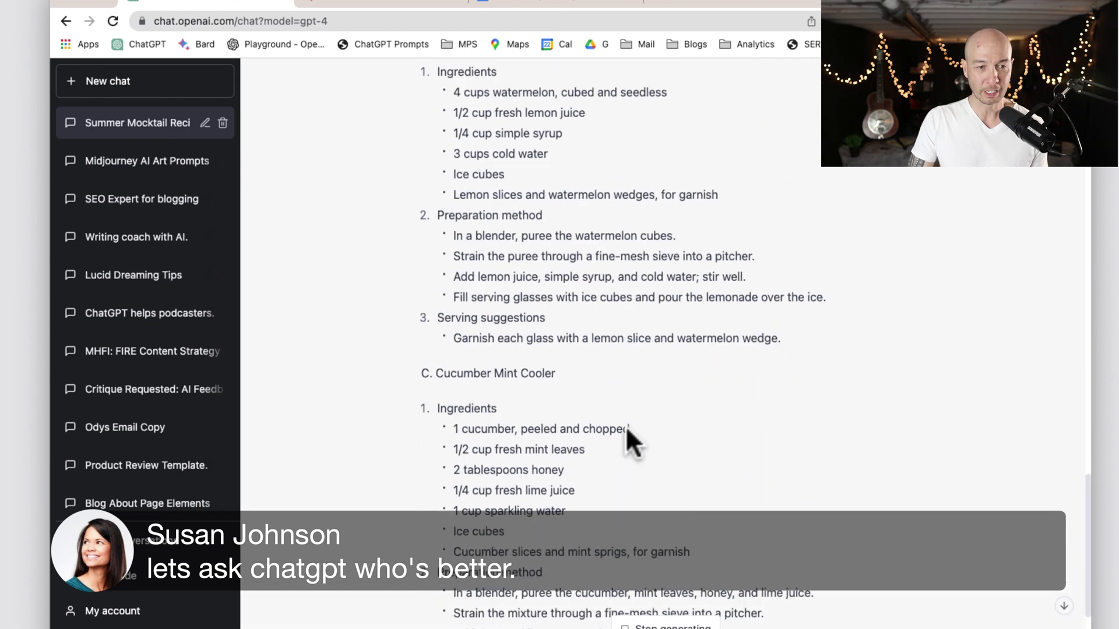
scroll(627, 434, up, 3)
scroll(627, 432, down, 1)
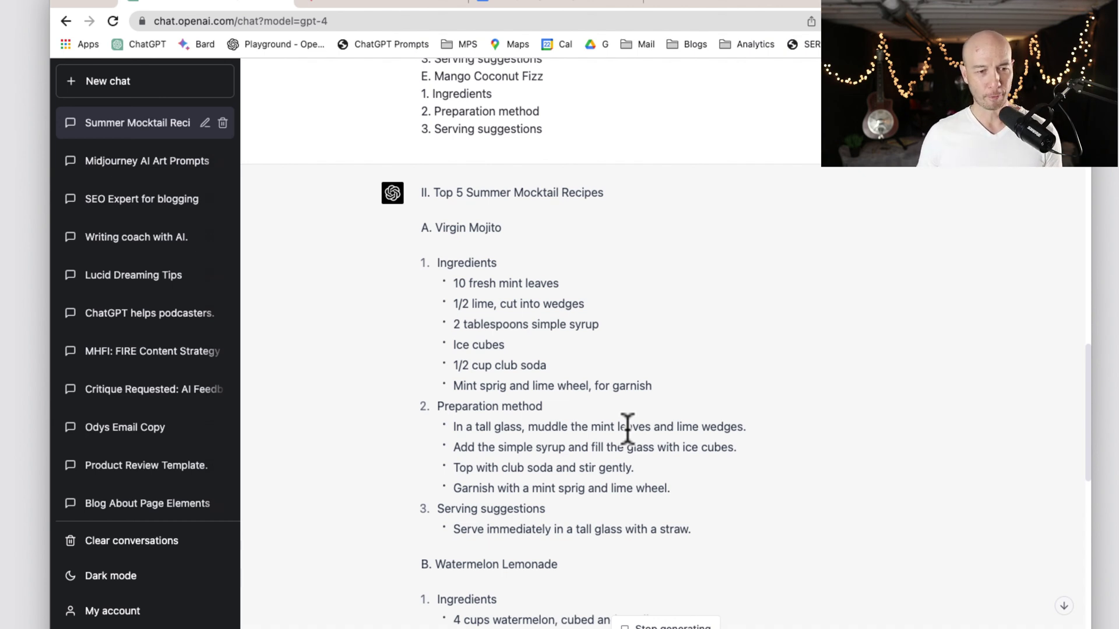
- Highlight the Virgin Mojito title, its ingredients and its preparation method one after another, and look over the following recipes
click(433, 227)
drag(433, 227, 590, 235)
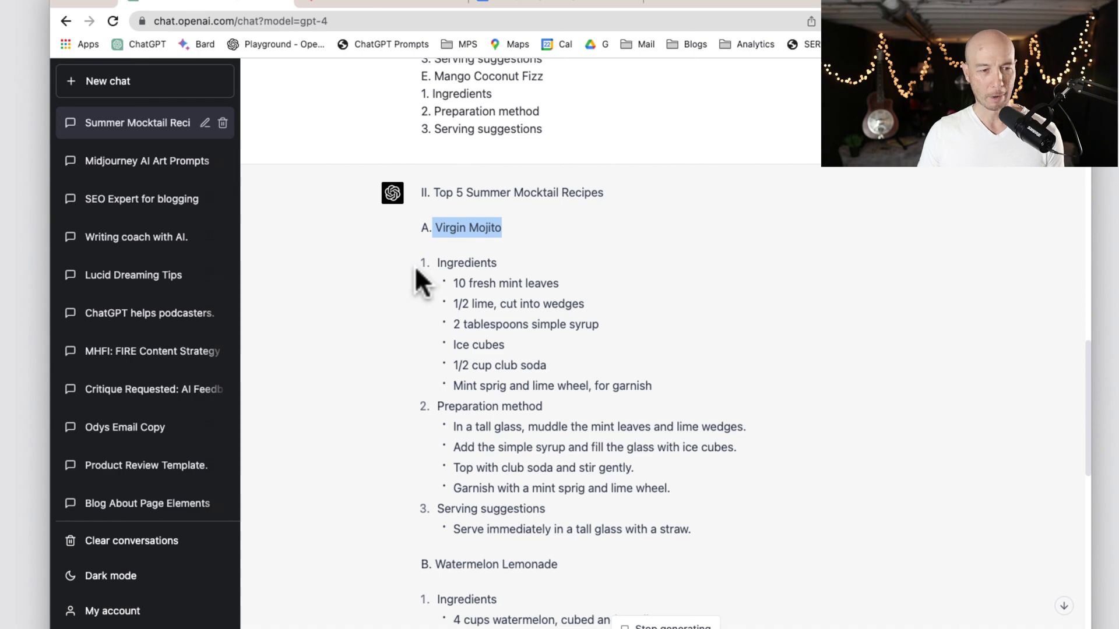
drag(417, 261, 655, 412)
click(473, 410)
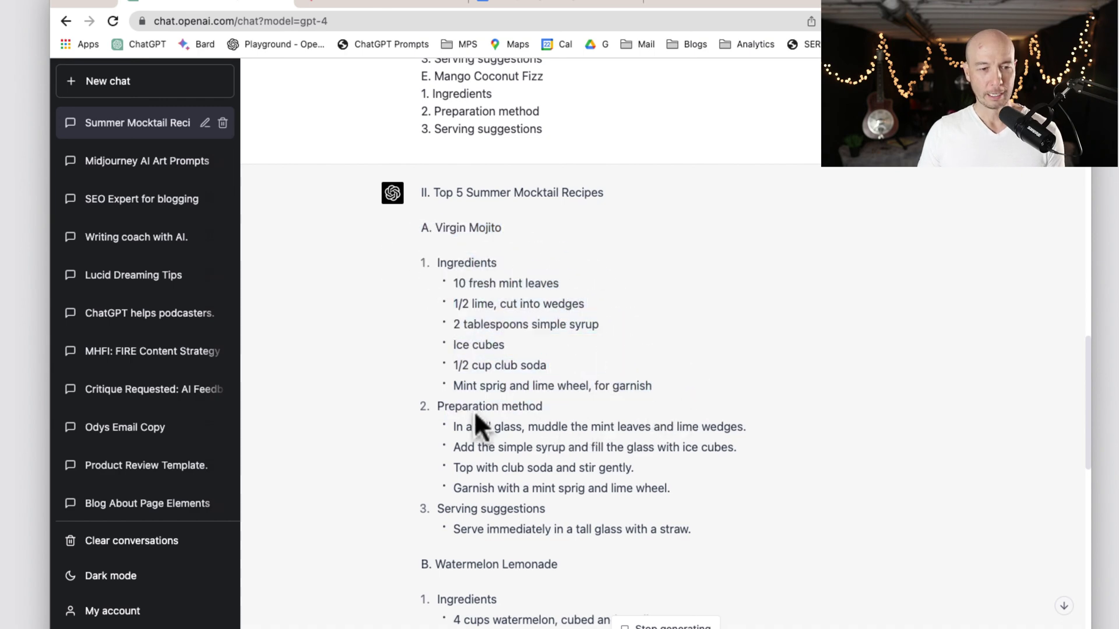
drag(429, 412, 711, 452)
click(499, 532)
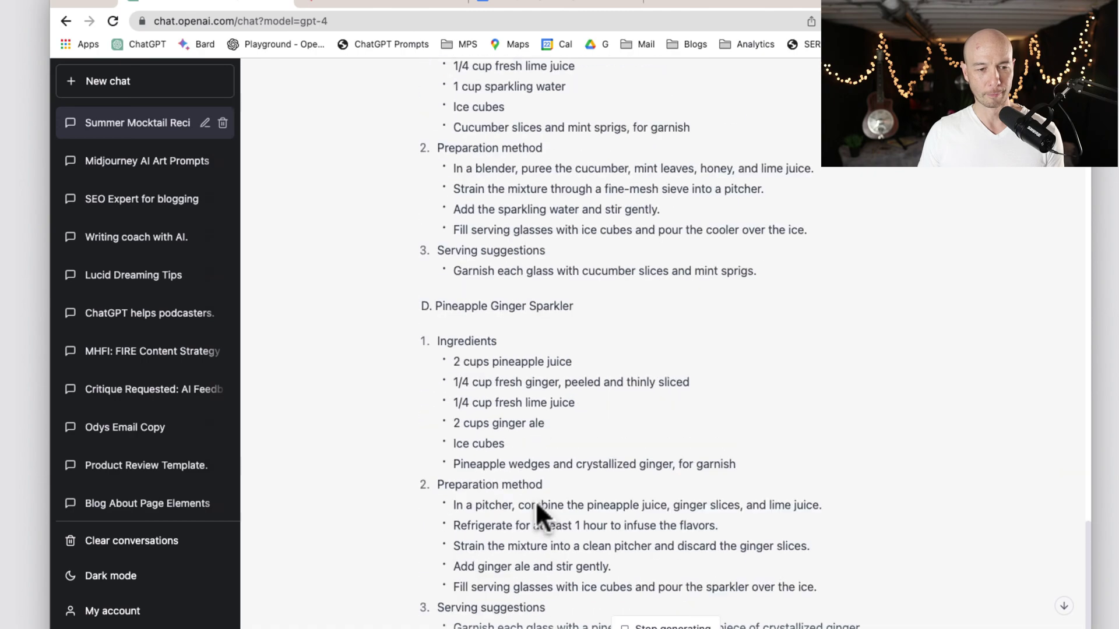
- Check the submitted recipe list against the start of ChatGPT's response, and switch back to Bard's outline
scroll(586, 427, up, 15)
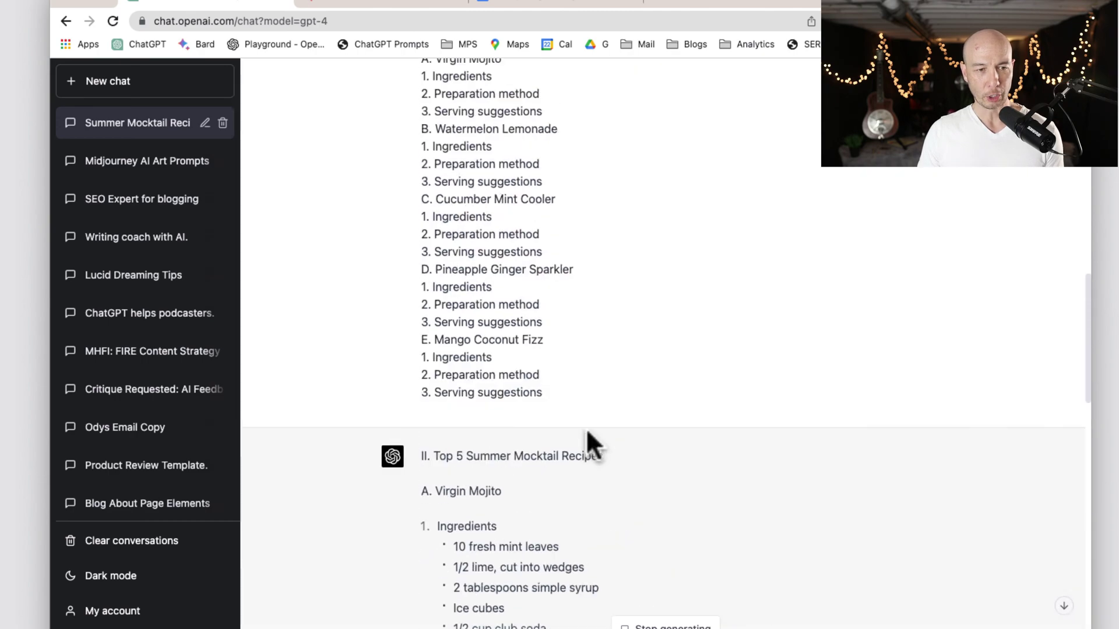
scroll(586, 434, up, 2)
scroll(587, 434, down, 4)
click(332, 4)
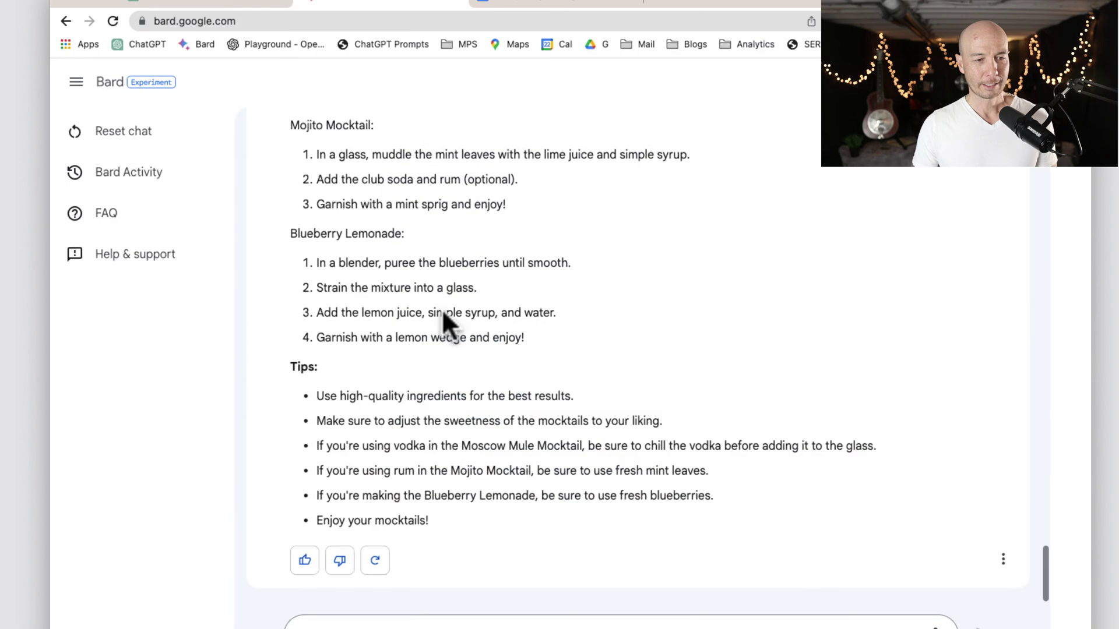
- Select the Introduction section of Bard's first outline, from its heading through the point about sharing mocktail statistics
scroll(653, 489, up, 15)
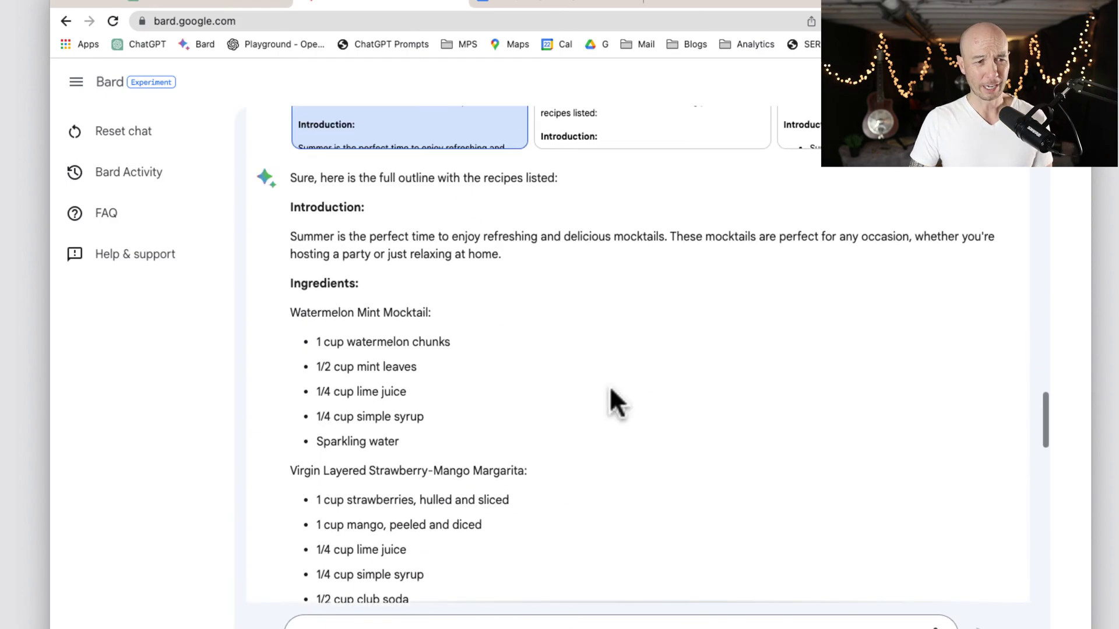
scroll(610, 386, up, 20)
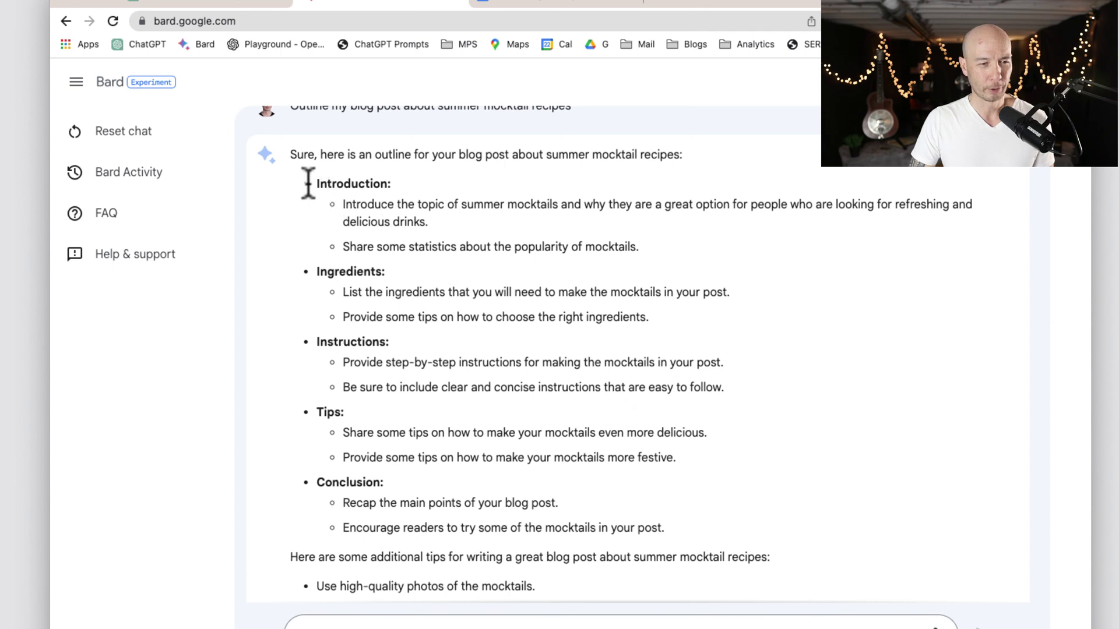
drag(314, 182, 723, 251)
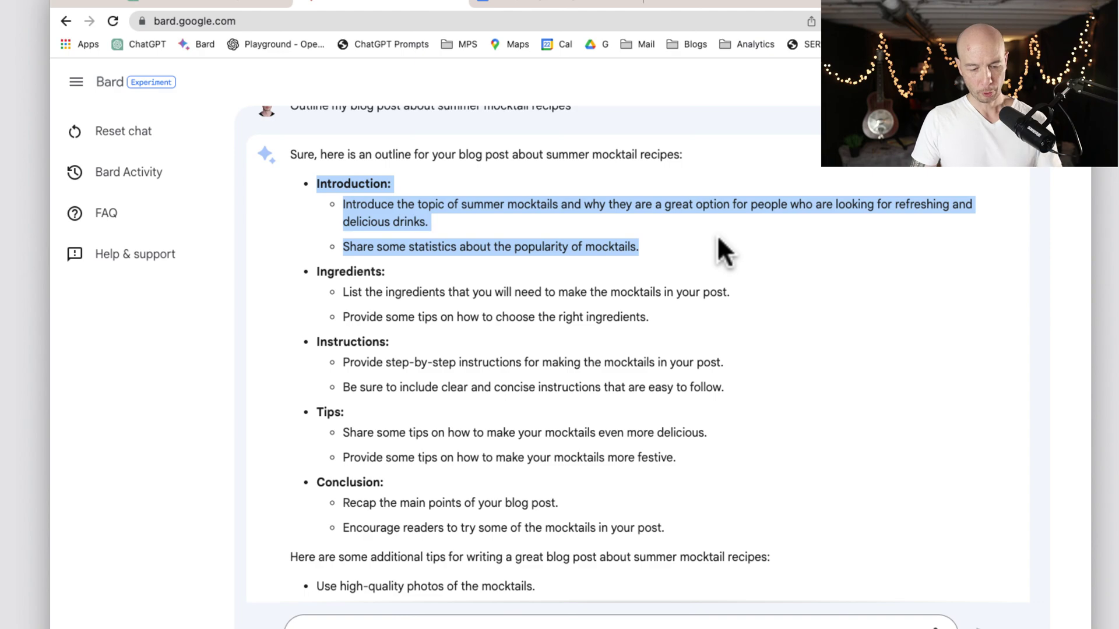
- Submit to Bard "Write a 300 word intro for this blog post. Here is the outline:" followed by the outline's Introduction section
scroll(610, 321, down, 20)
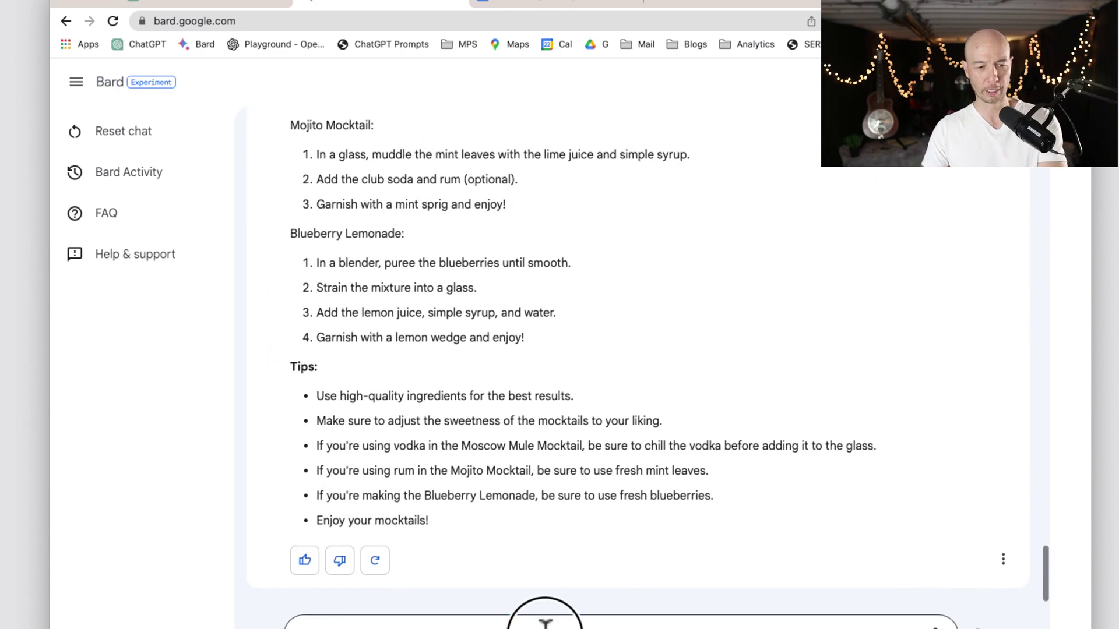
click(545, 622)
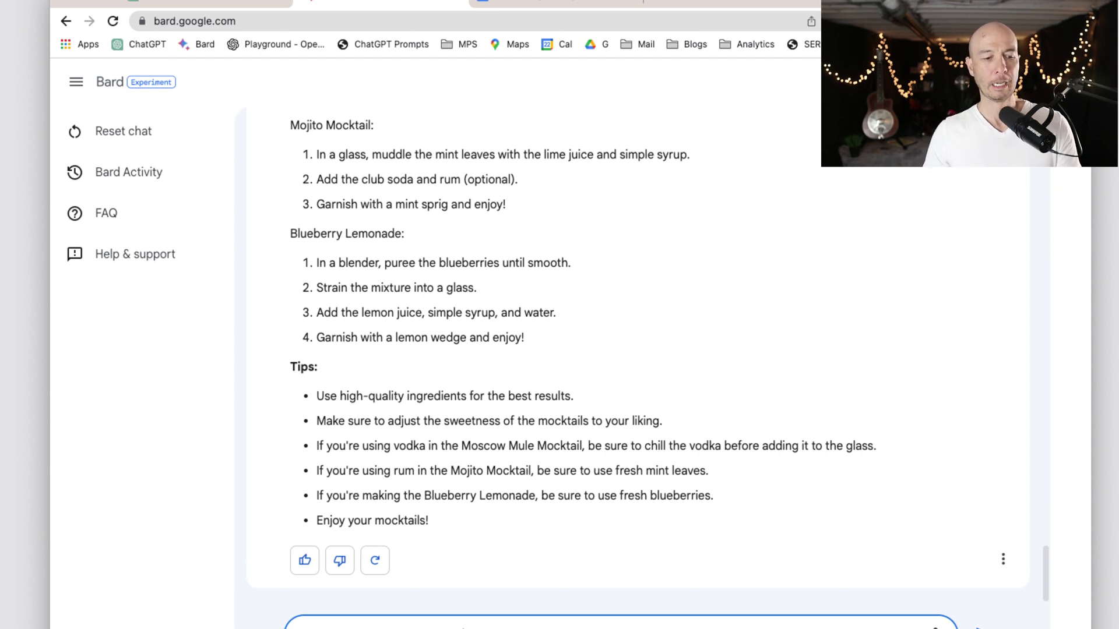
click(359, 625)
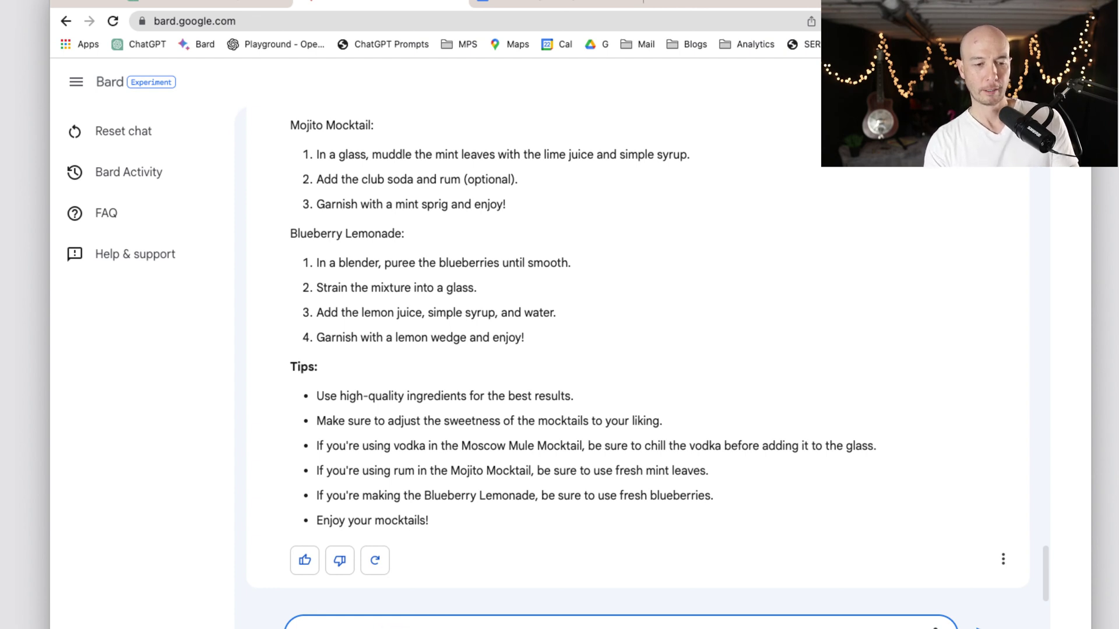
click(456, 624)
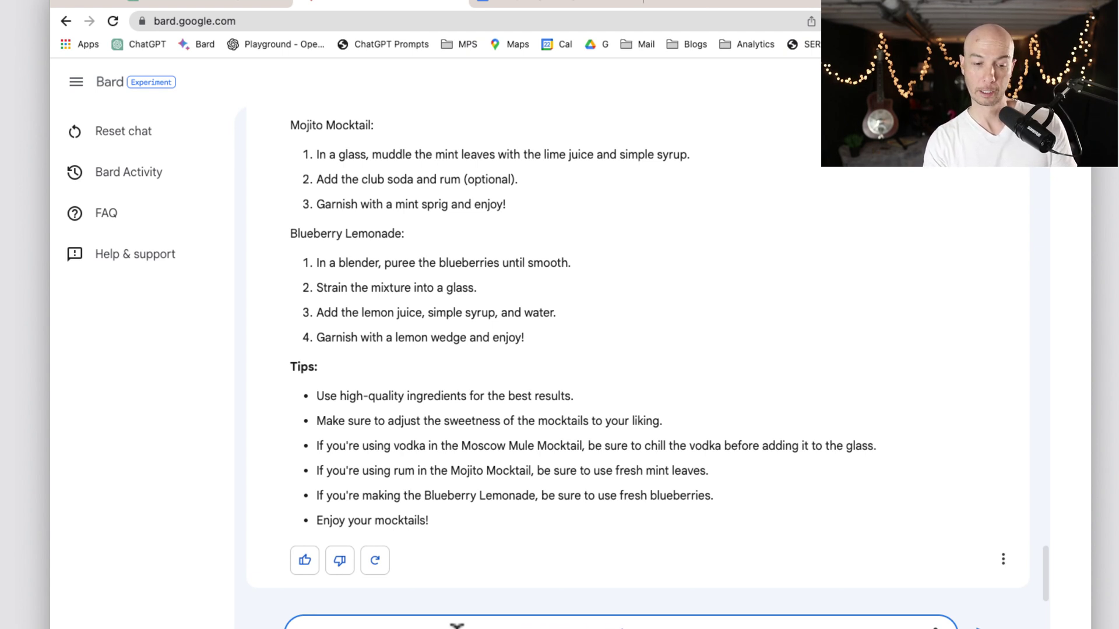
key(super+v)
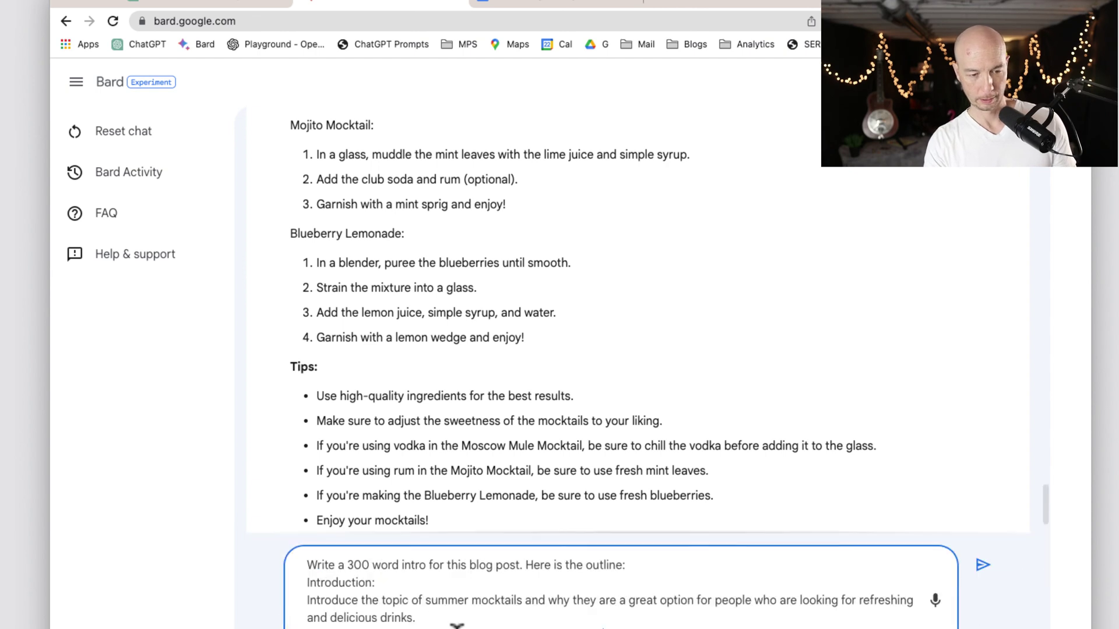
key(Return)
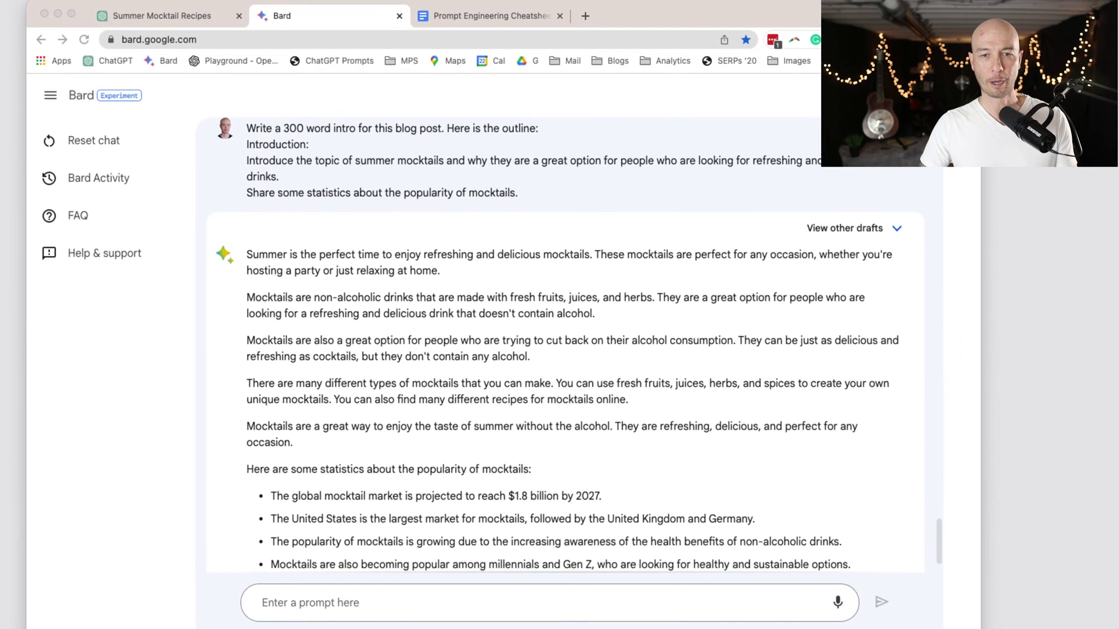
- Read Bard's generated intro through its final bullets and highlight the line introducing the mocktail popularity statistics
click(394, 387)
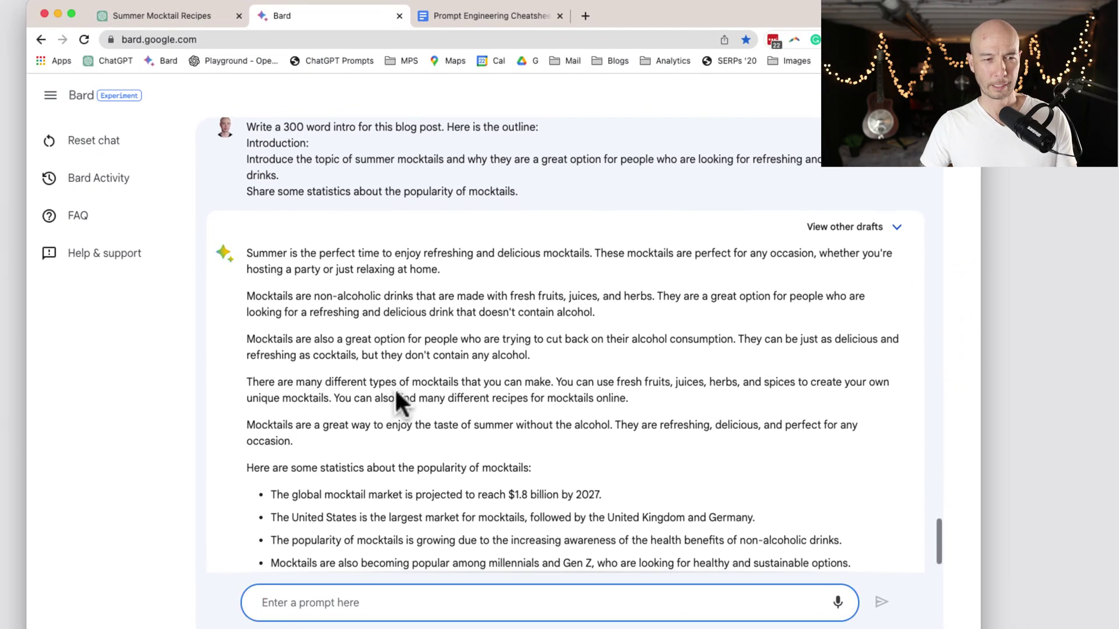
scroll(394, 387, down, 1)
scroll(402, 382, down, 2)
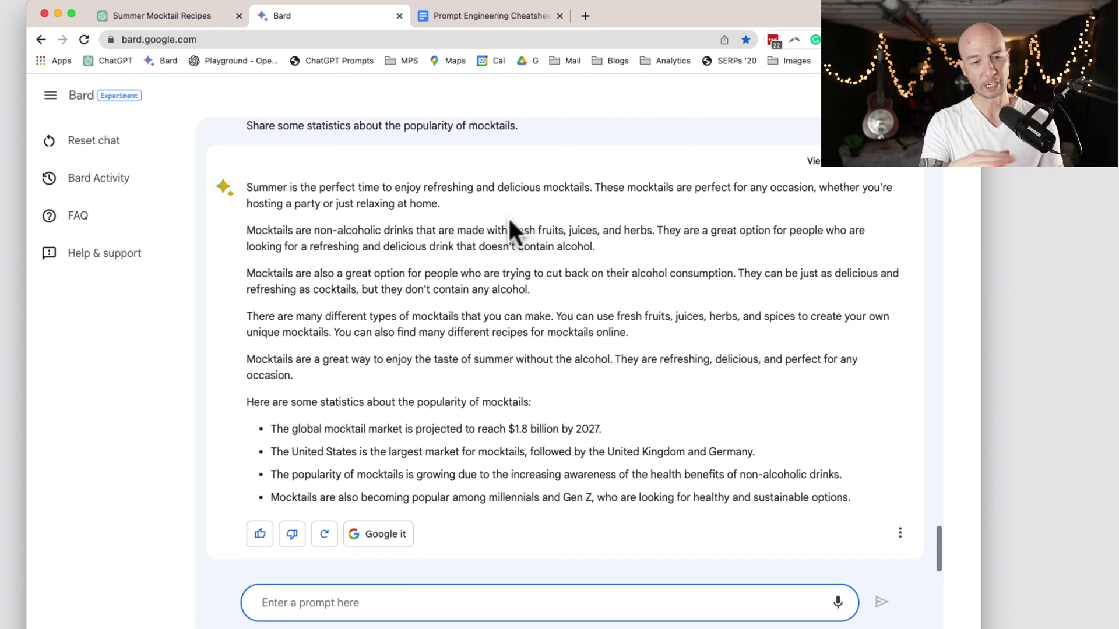
triple_click(282, 402)
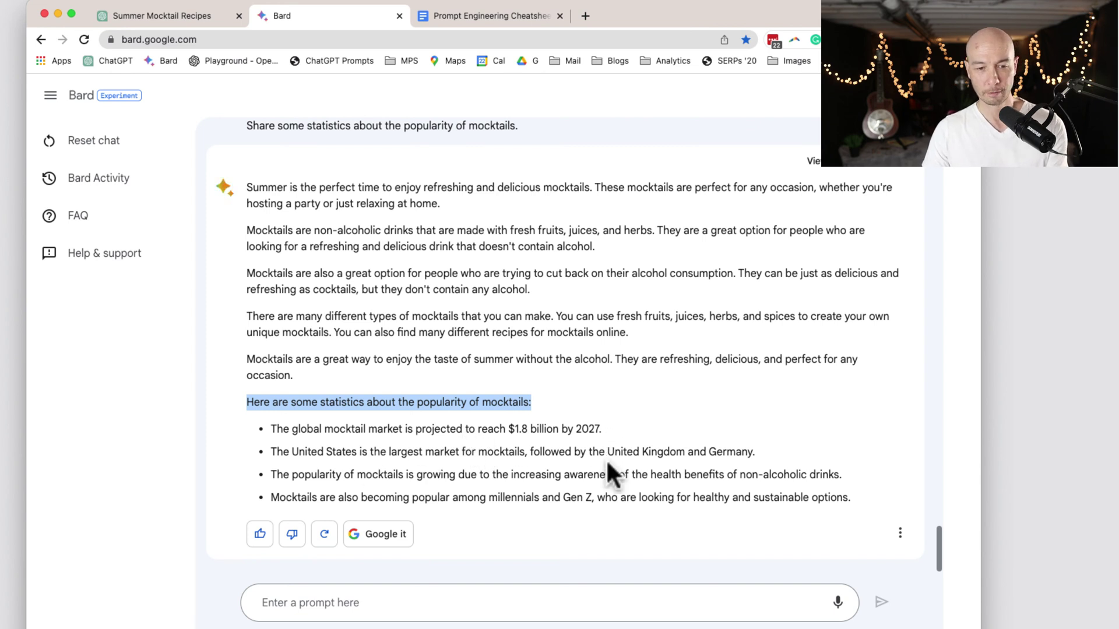
click(546, 360)
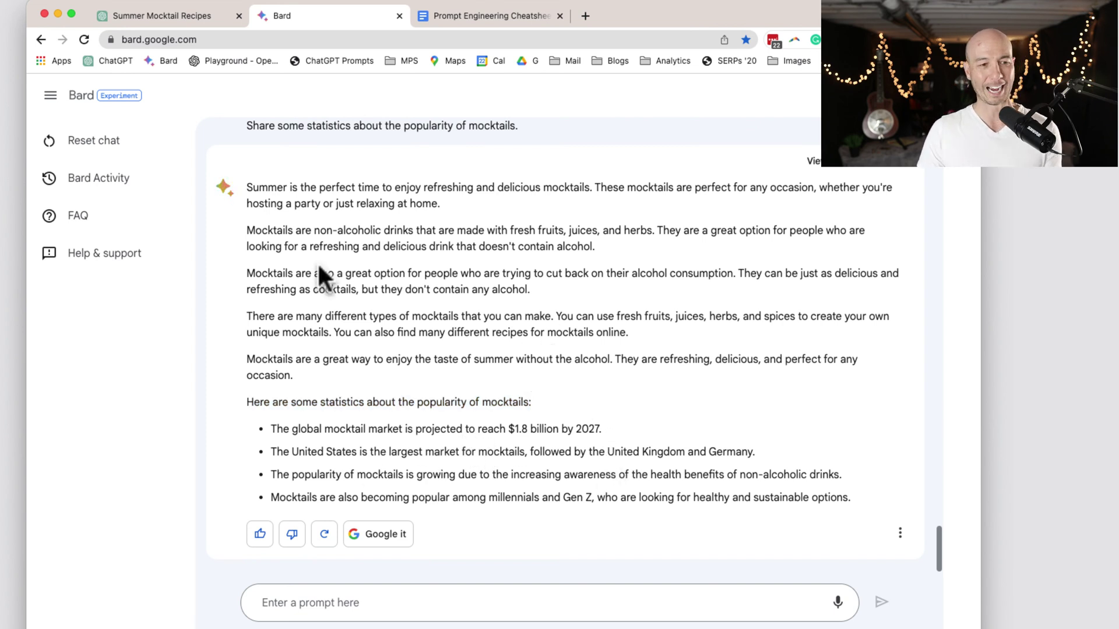
- Copy the full 300-word intro prompt from Bard and submit it in the ChatGPT summer mocktail conversation
scroll(265, 210, up, 2)
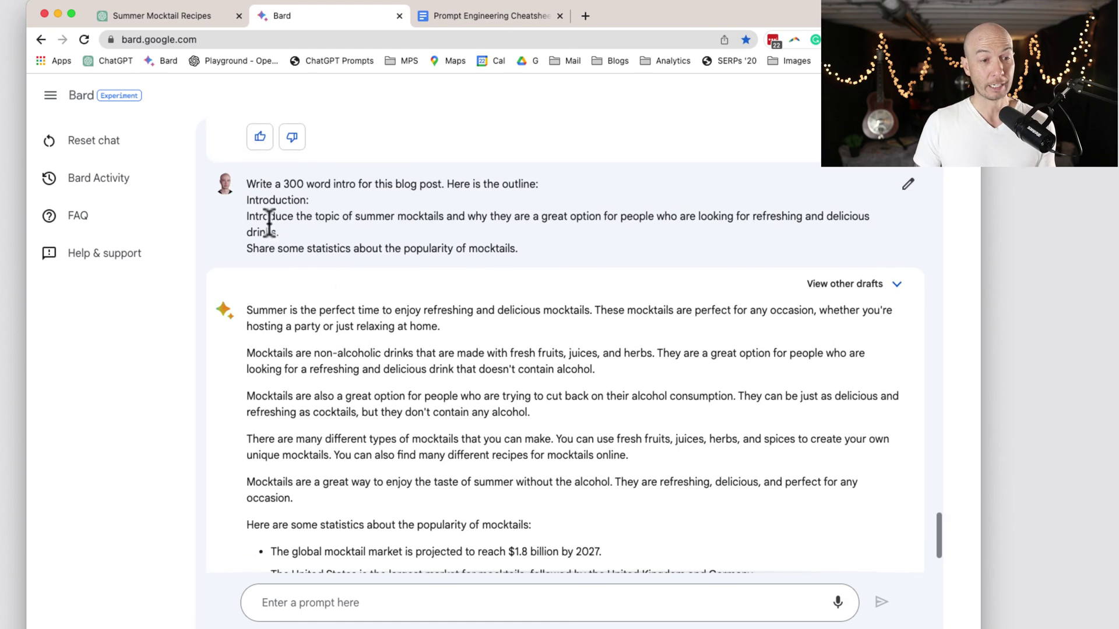
drag(248, 185, 517, 254)
key(super+c)
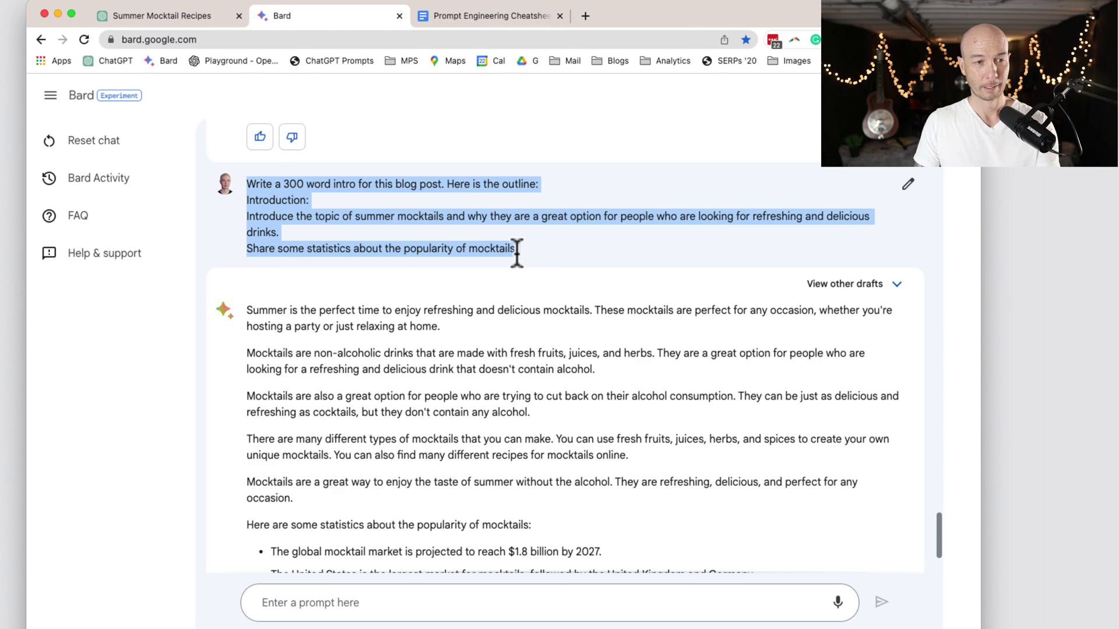
click(191, 12)
scroll(360, 358, down, 20)
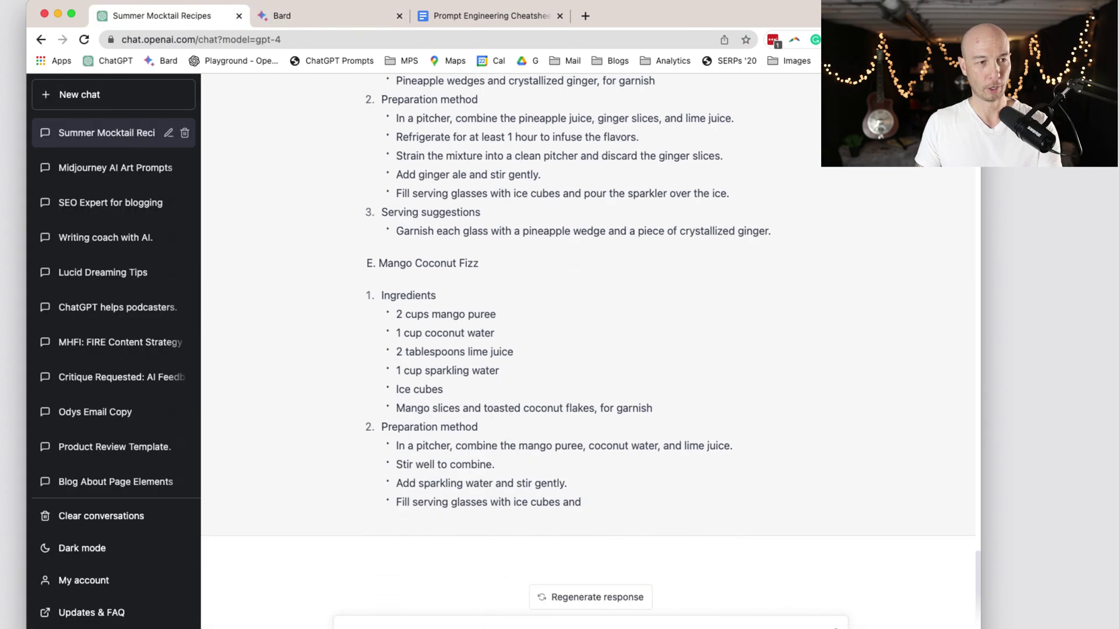
key(super+v)
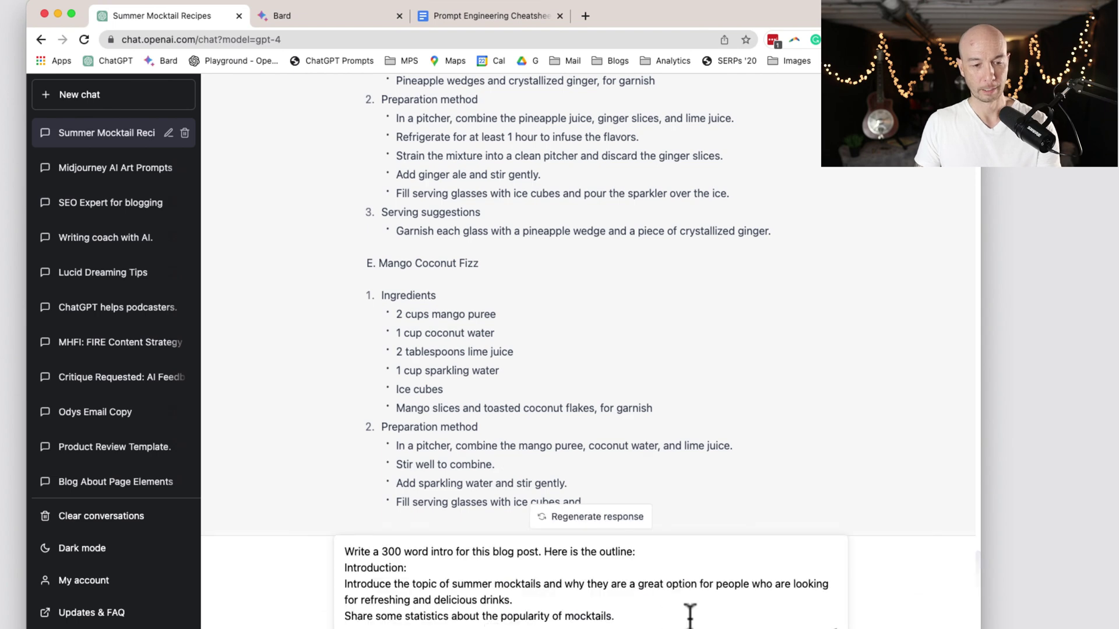
key(Return)
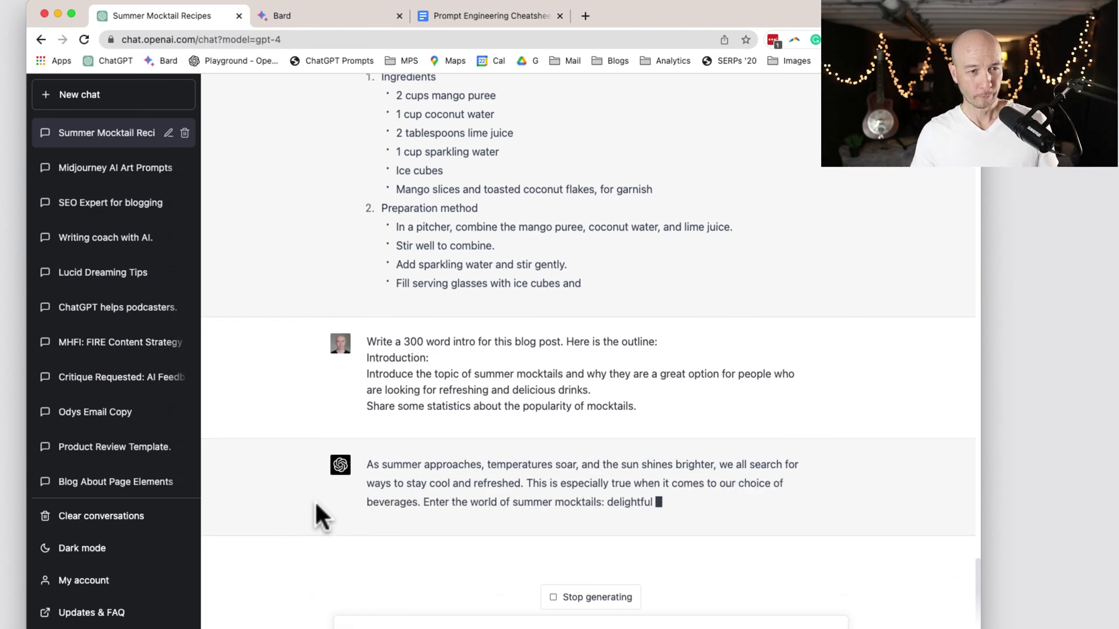
- Switch back to Bard, review its intro through the statistics, and rate it as a good response
click(306, 15)
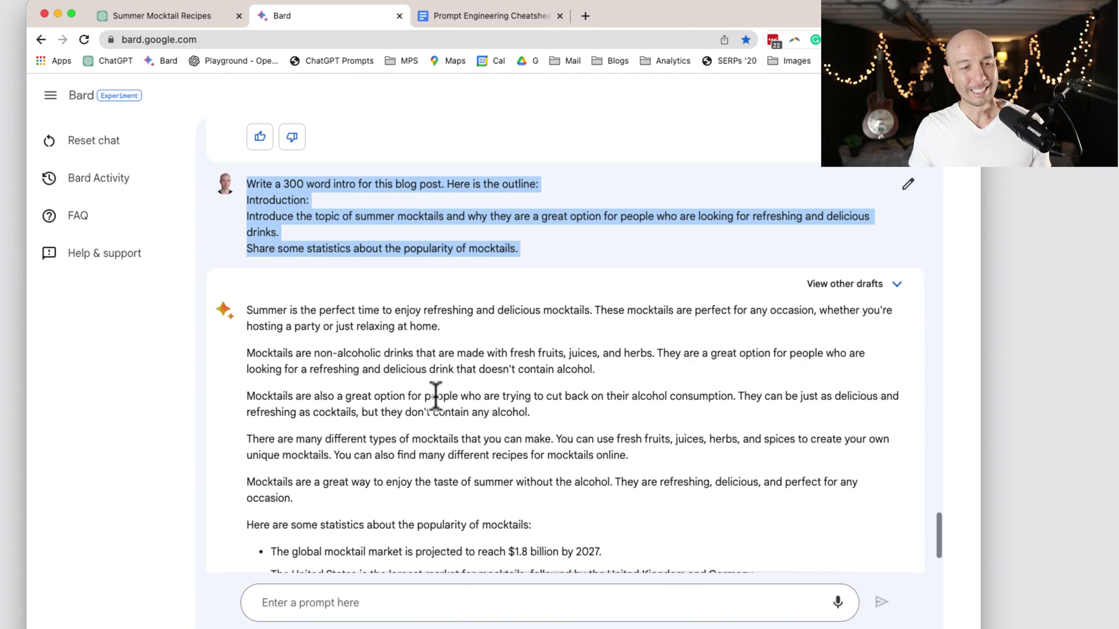
scroll(434, 393, down, 2)
scroll(289, 240, down, 1)
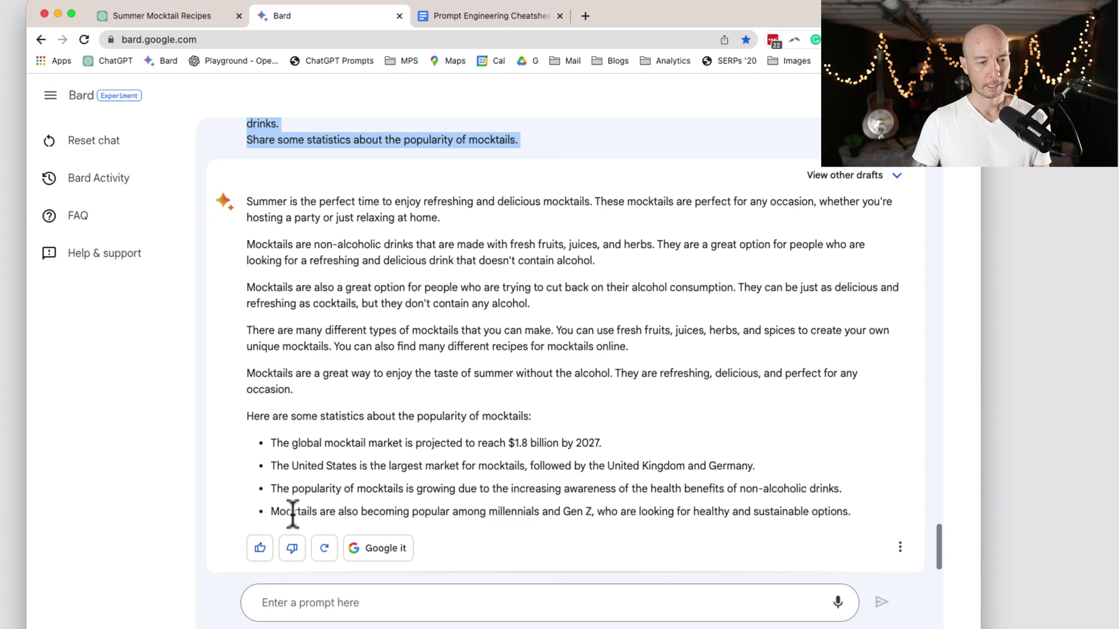
click(262, 547)
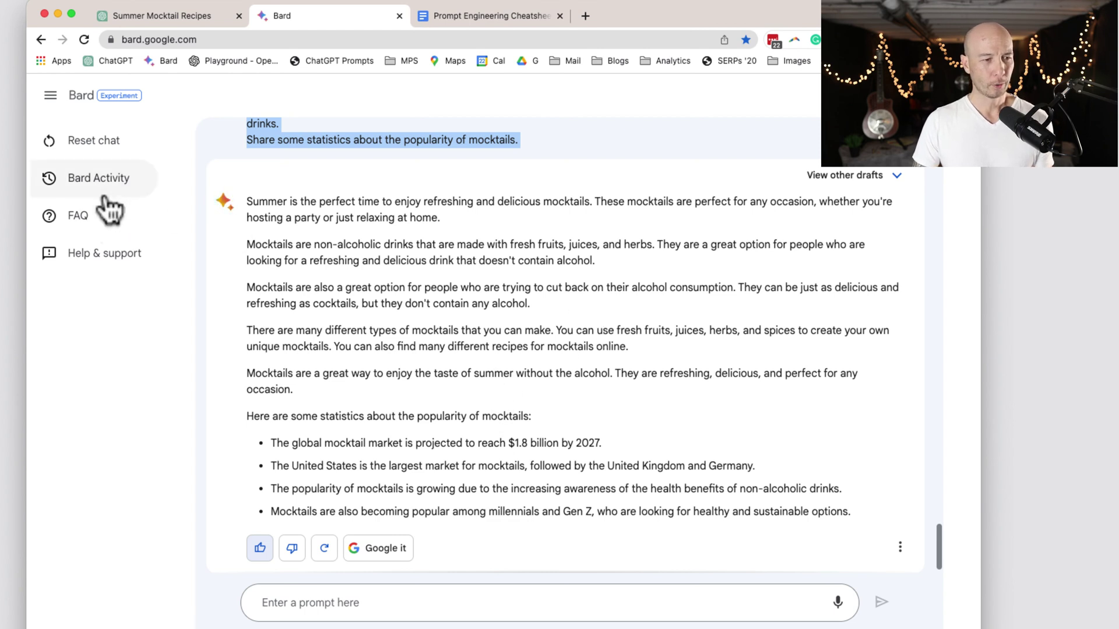
- Check ChatGPT's intro, return to Bard, and open its FAQ to read the answer to "What's Bard all about?"
click(141, 15)
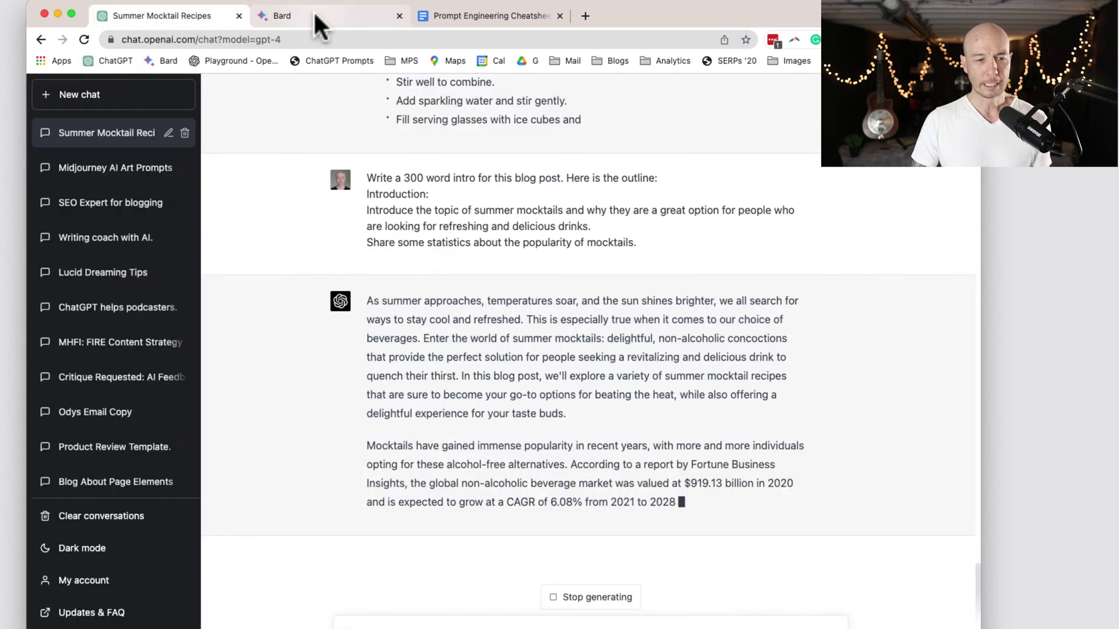
click(318, 23)
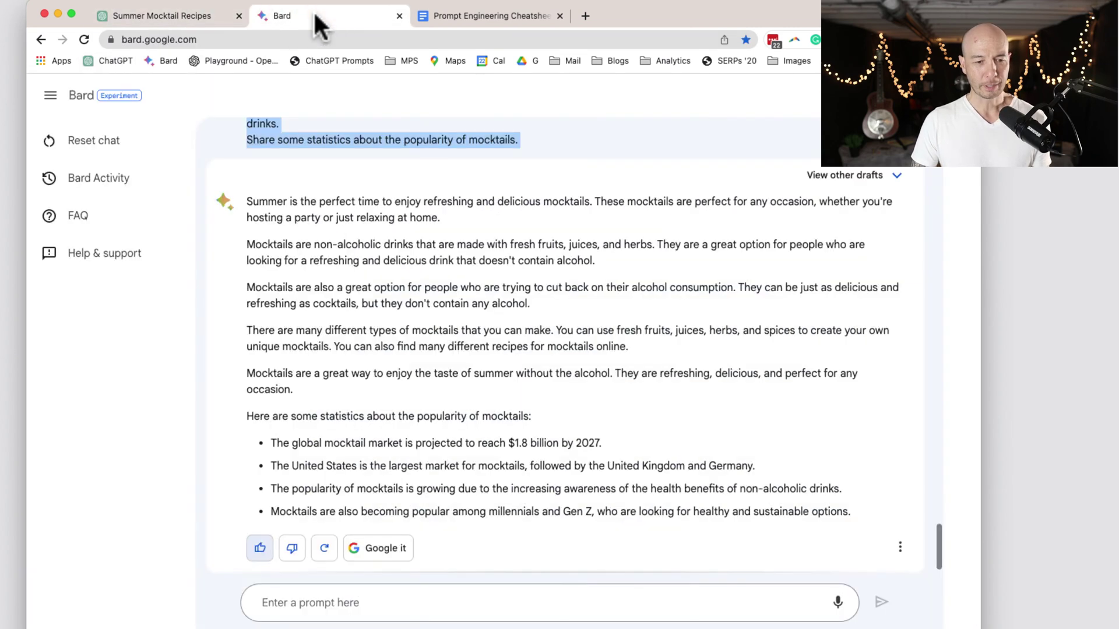
click(96, 219)
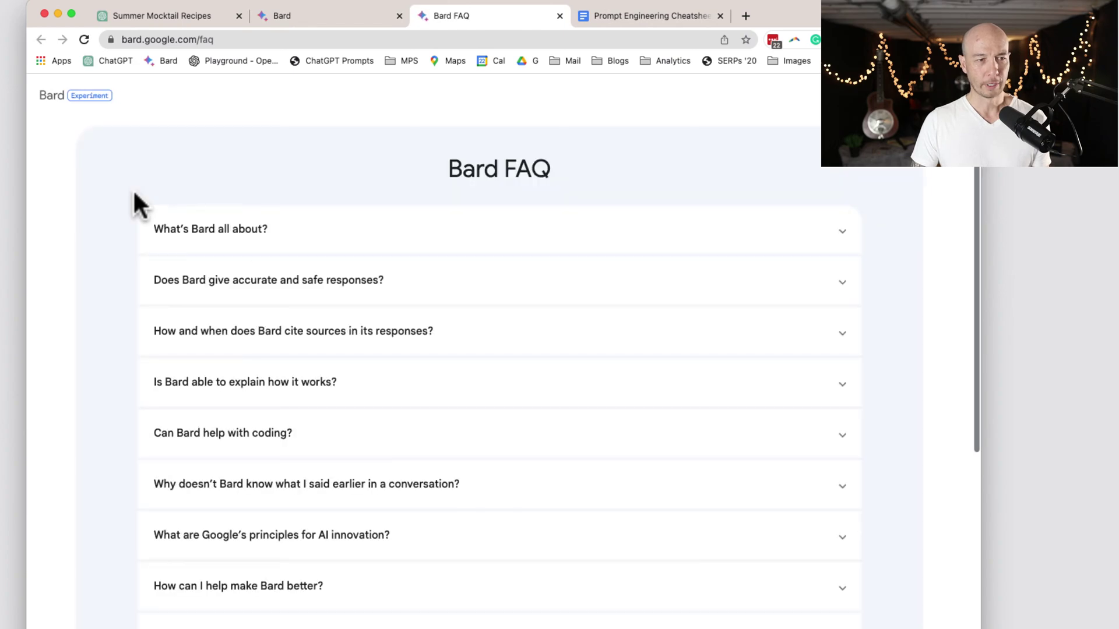
click(259, 232)
scroll(374, 487, down, 3)
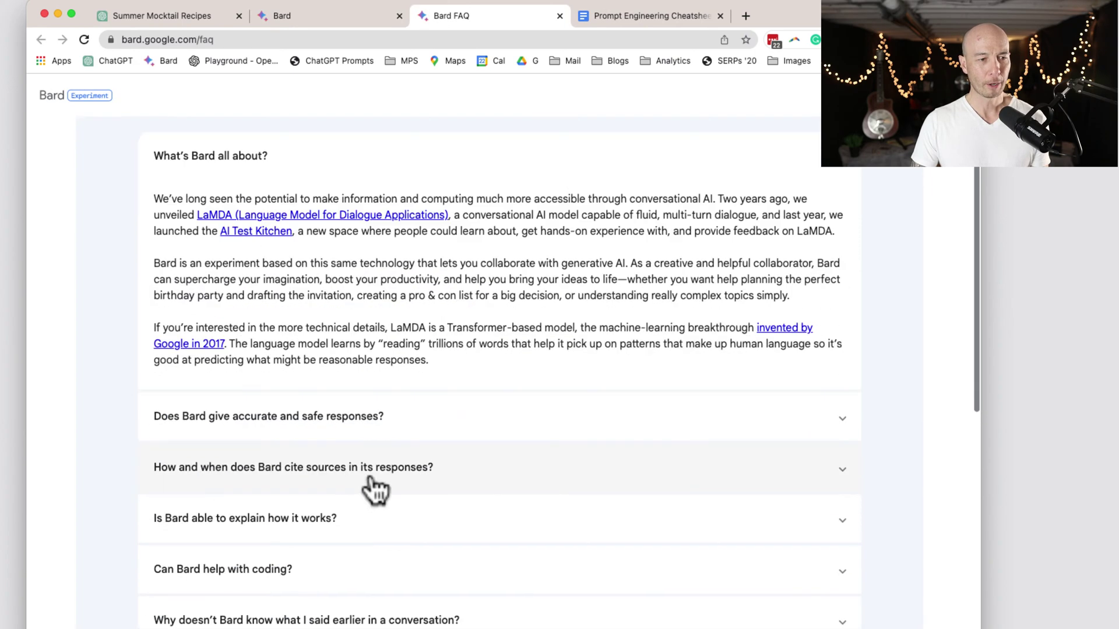
scroll(400, 475, up, 2)
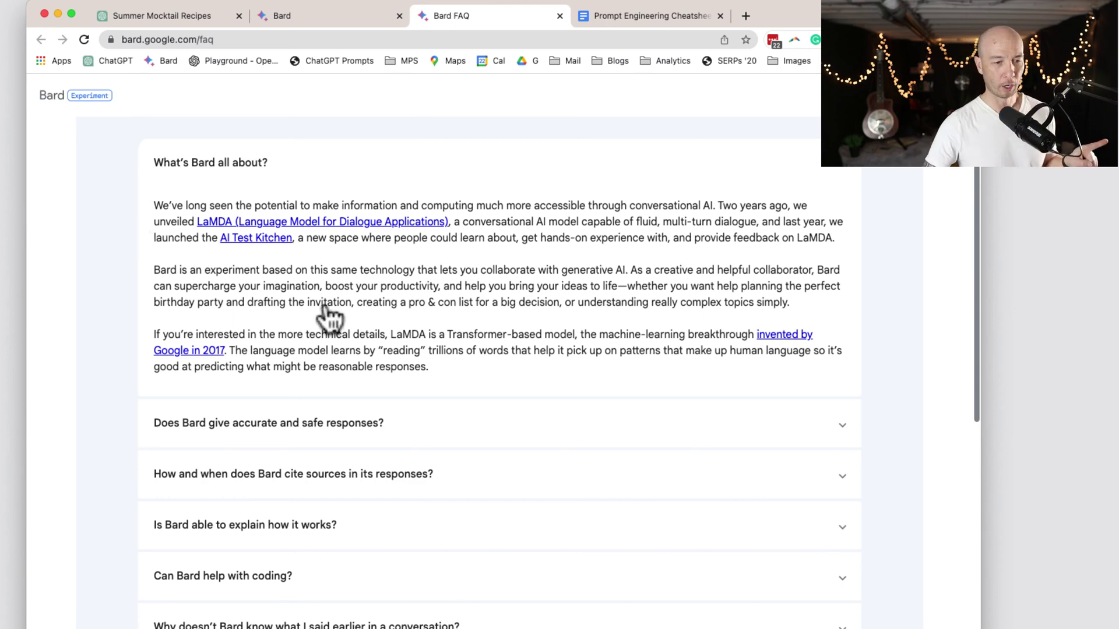
- Read the FAQ answers on whether Bard gives accurate and safe responses and how and when it cites sources
scroll(326, 303, down, 3)
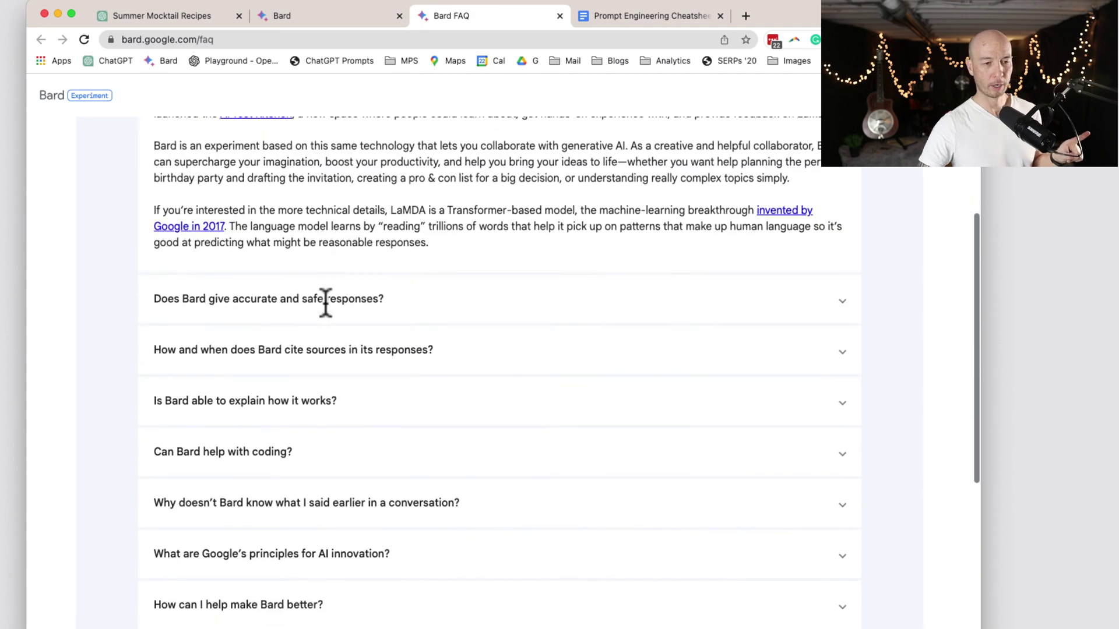
click(244, 309)
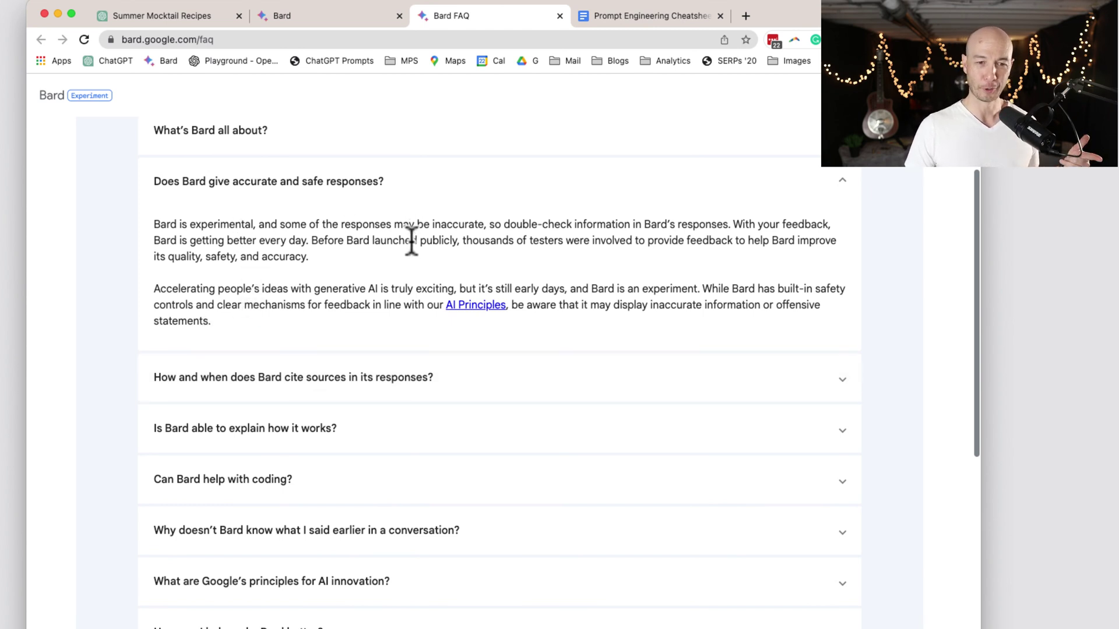
scroll(270, 321, down, 1)
click(232, 398)
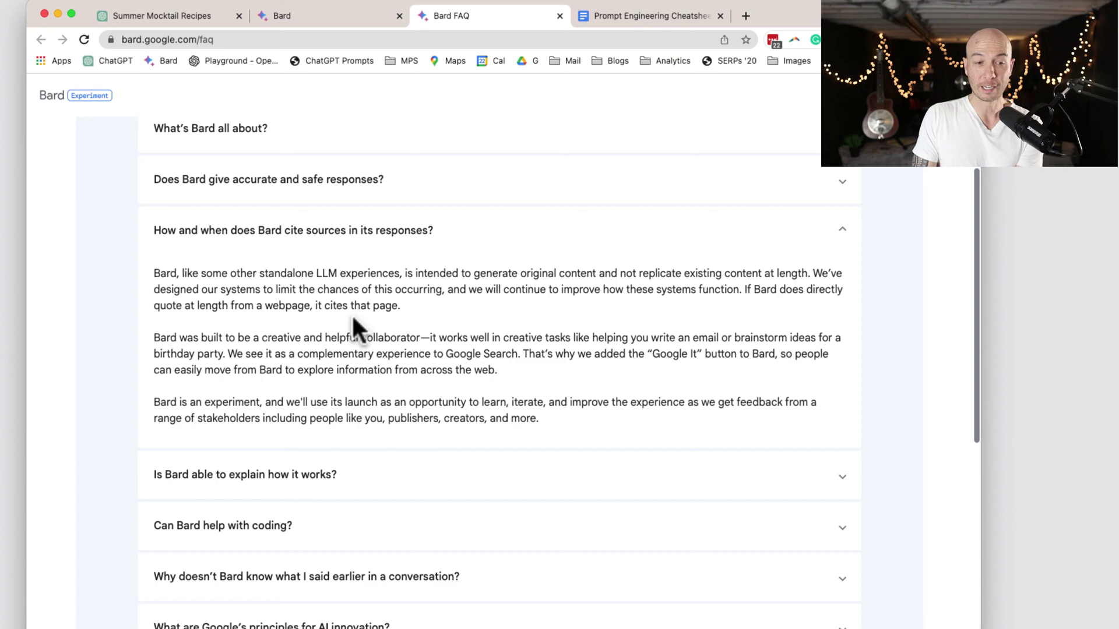
- Switch through Bard to ChatGPT, read its generated intro, and highlight the beverage market value and growth statistics
click(315, 14)
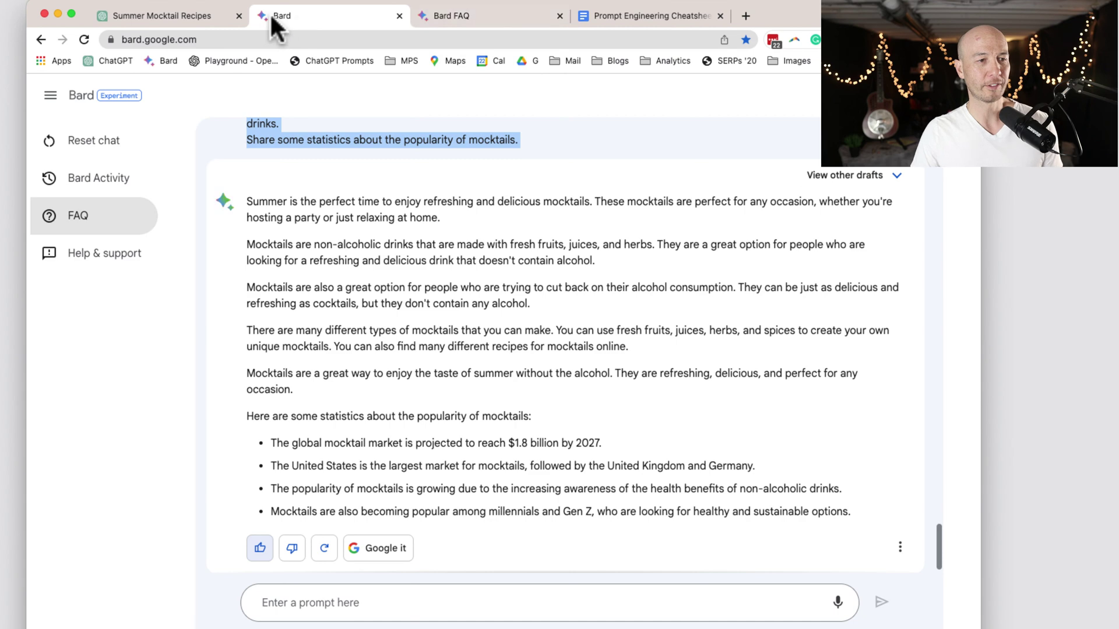
click(168, 20)
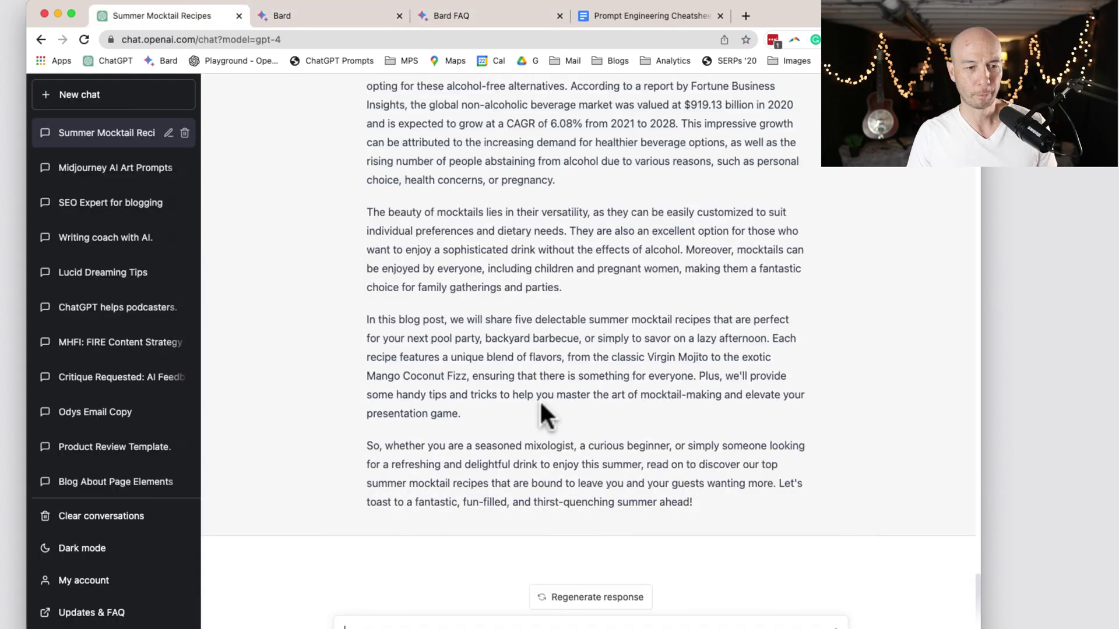
scroll(541, 405, up, 6)
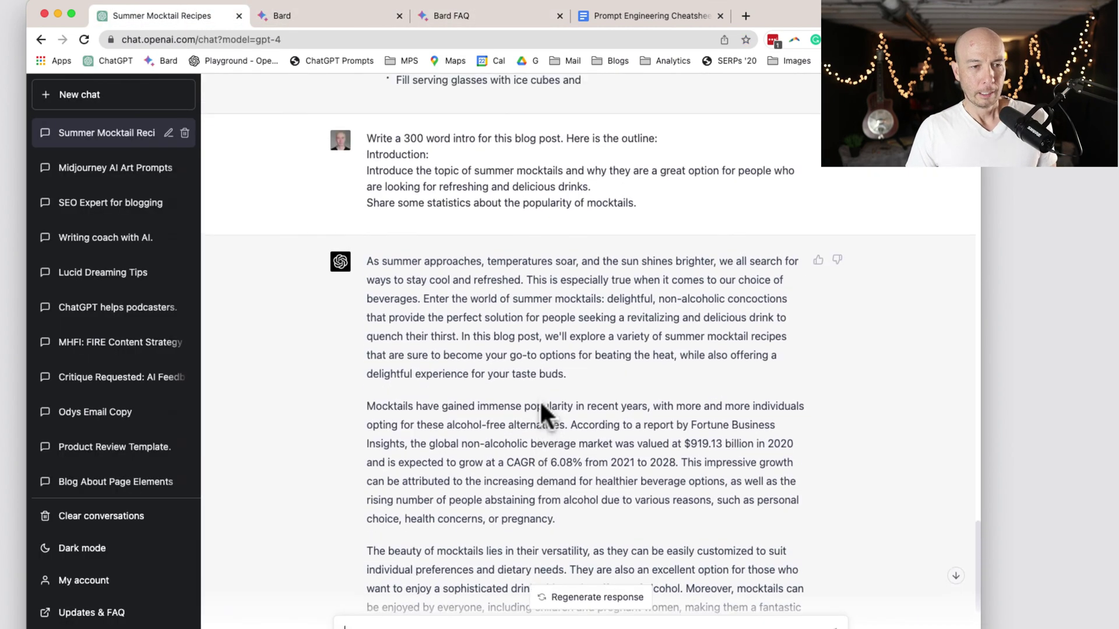
scroll(541, 405, down, 2)
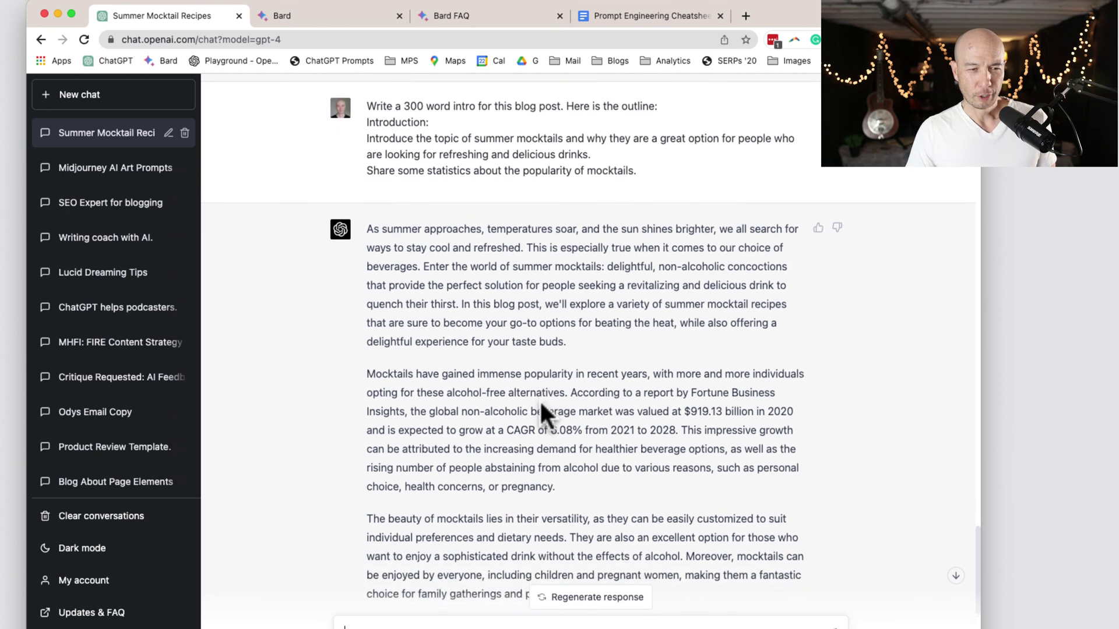
scroll(540, 403, down, 1)
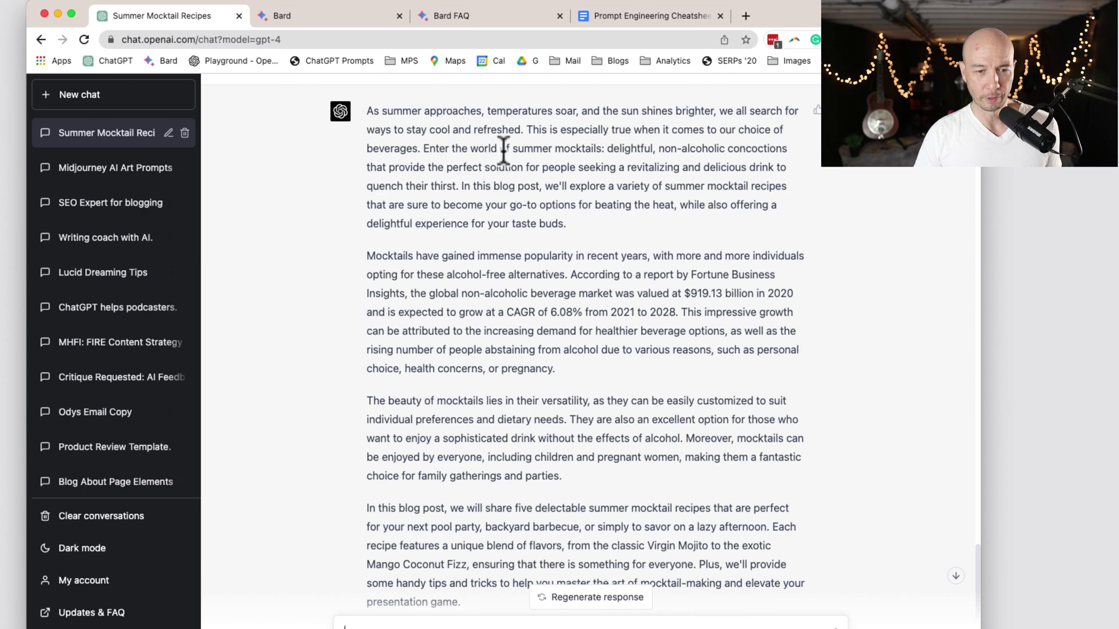
drag(678, 293, 712, 342)
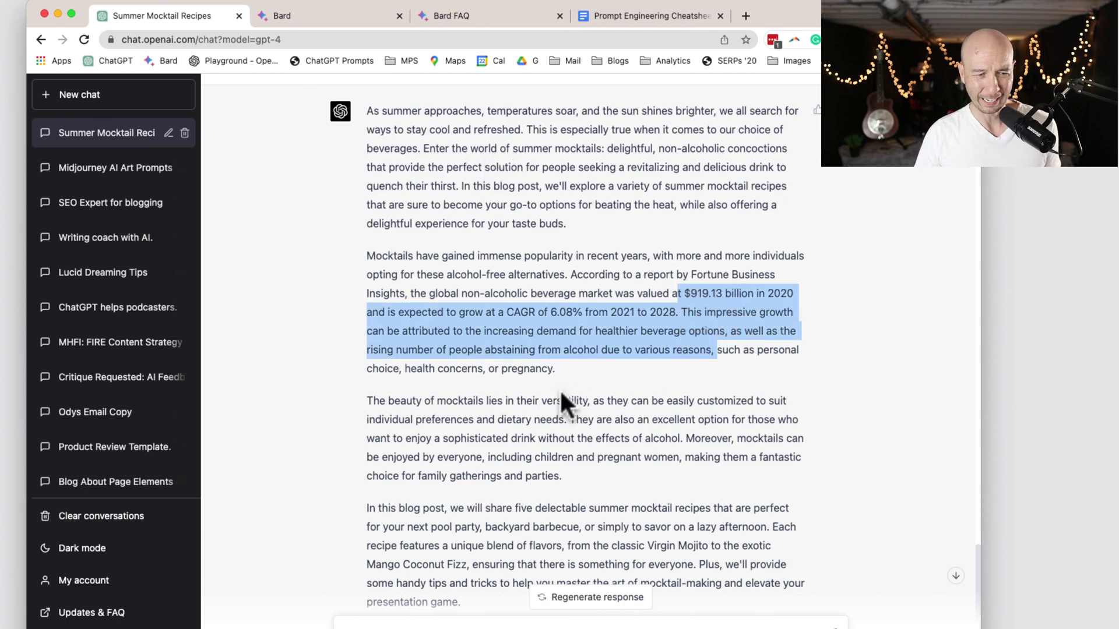
- Read the rest of ChatGPT's mocktail intro, highlight its closing paragraphs, and clear the highlight
scroll(564, 399, down, 5)
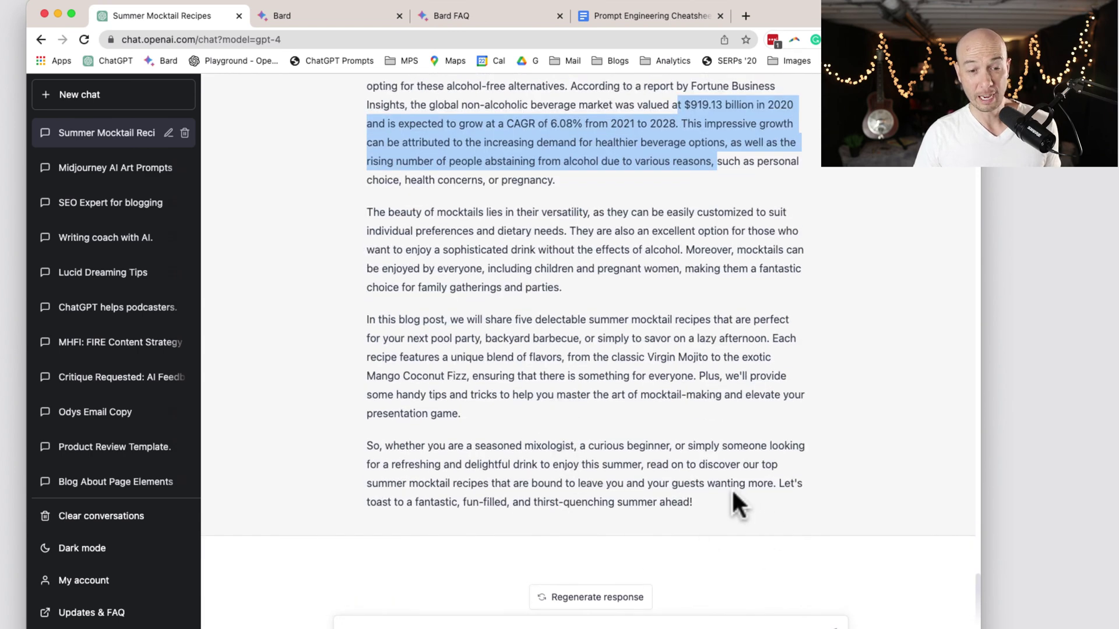
drag(732, 491, 387, 332)
scroll(389, 326, up, 4)
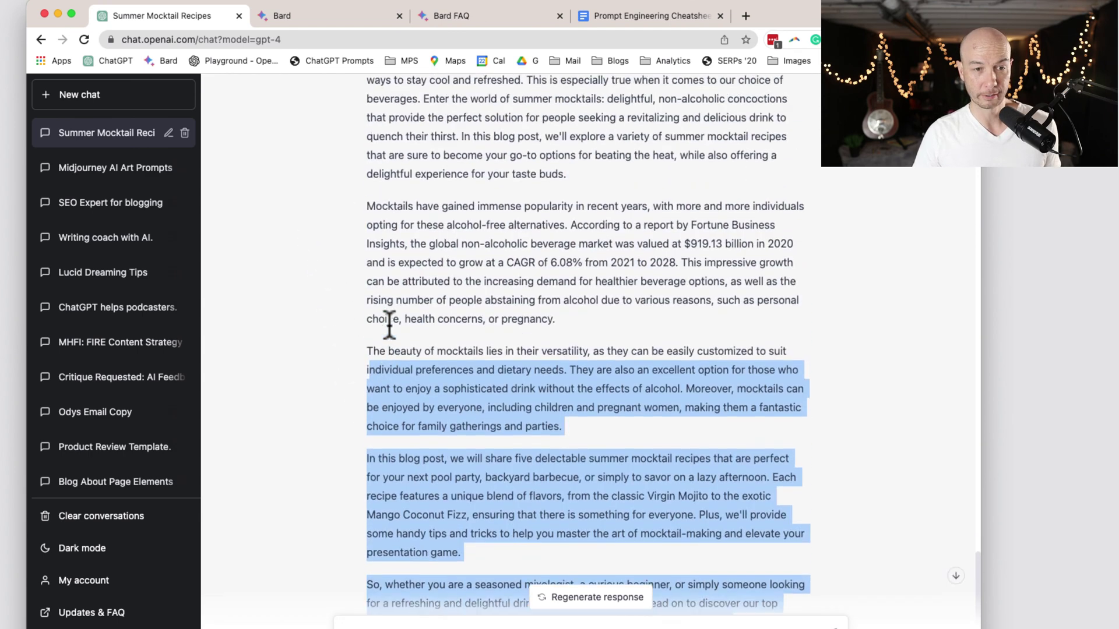
scroll(390, 326, up, 4)
scroll(387, 319, down, 5)
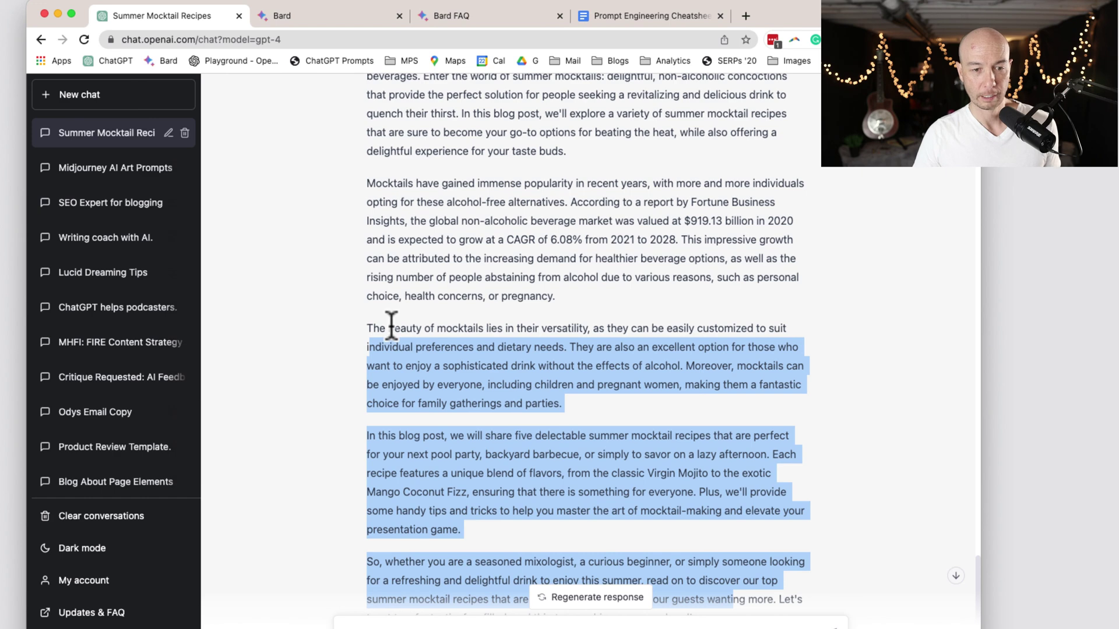
scroll(387, 325, down, 2)
click(516, 391)
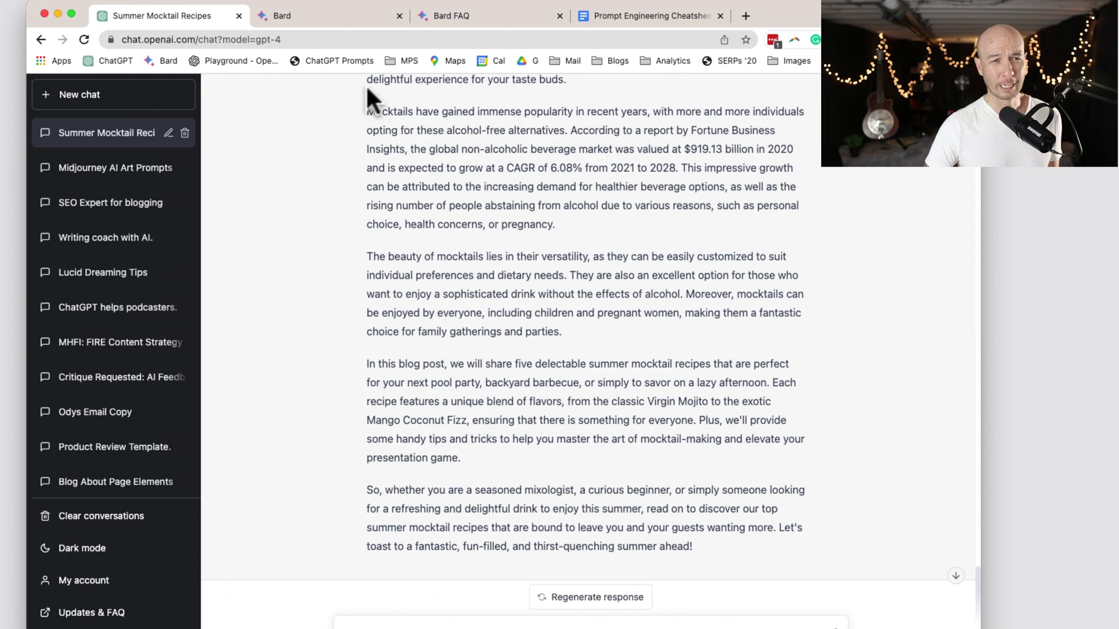
click(993, 206)
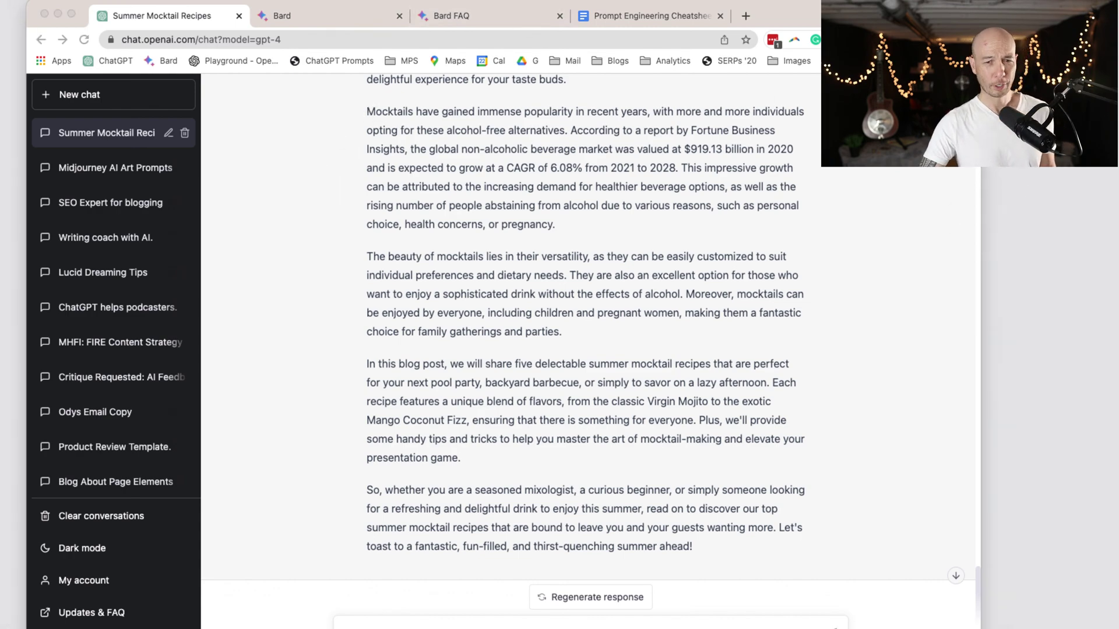
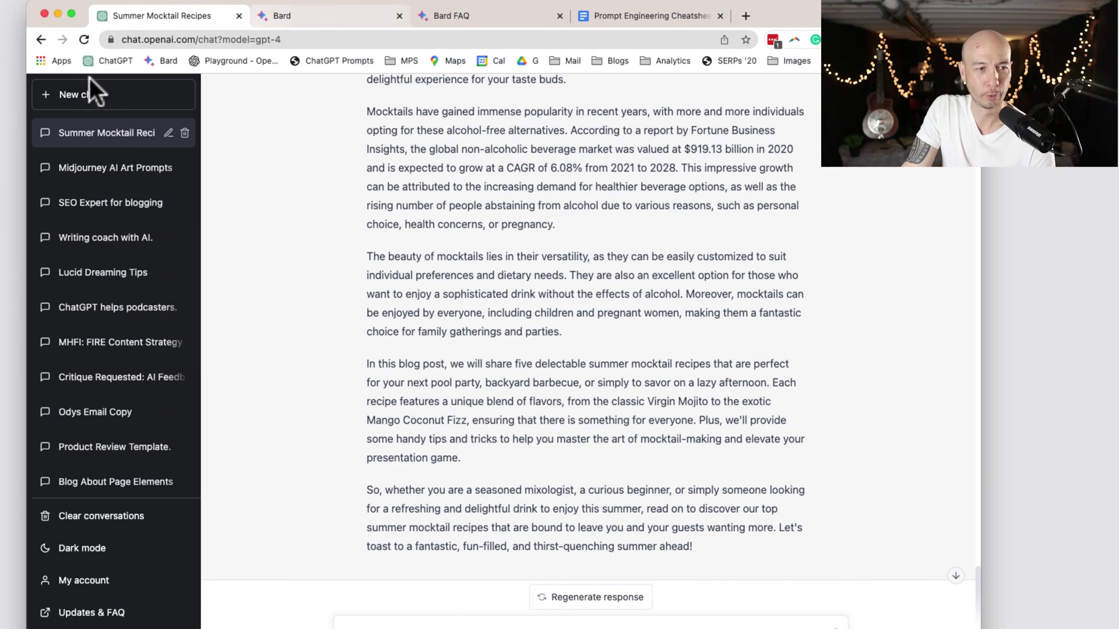
- Start a new ChatGPT conversation, keeping the Default (GPT-3.5) model
click(120, 106)
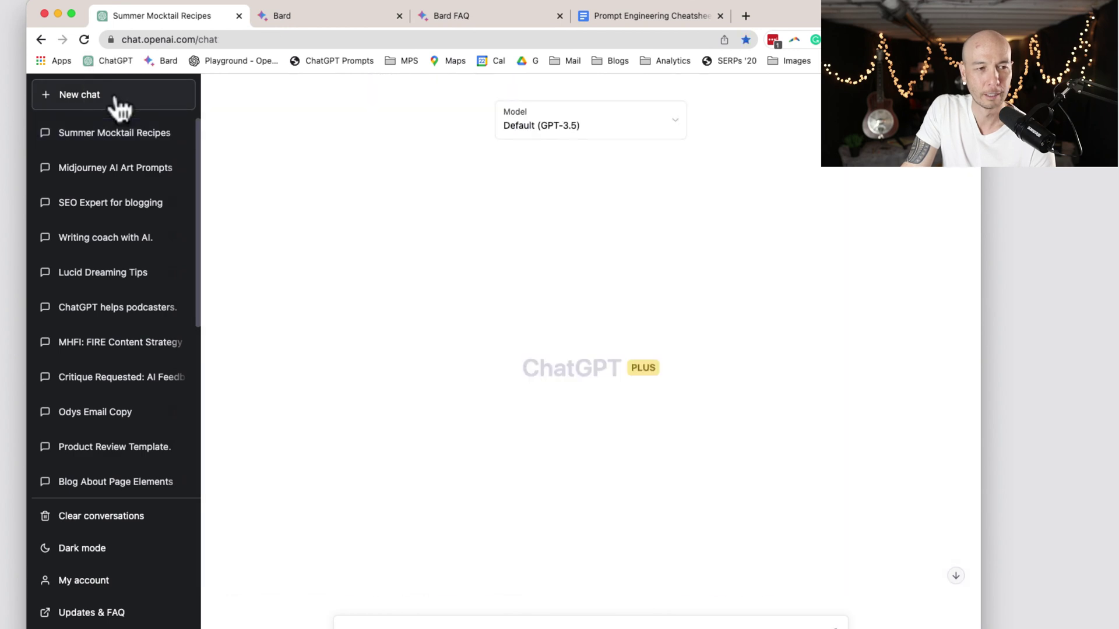
click(543, 125)
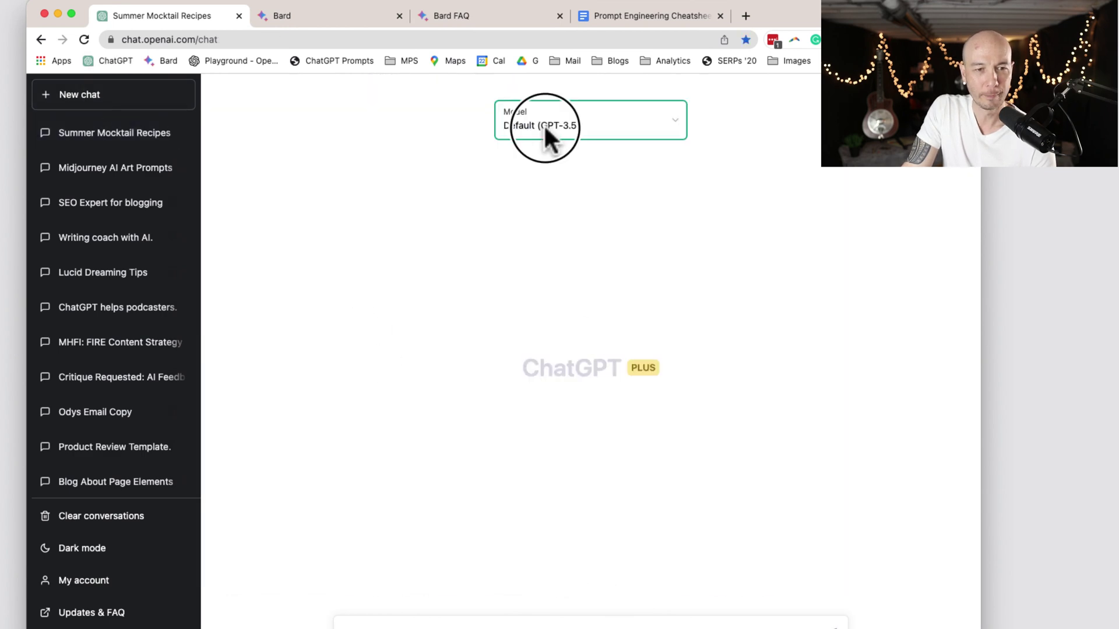
click(441, 107)
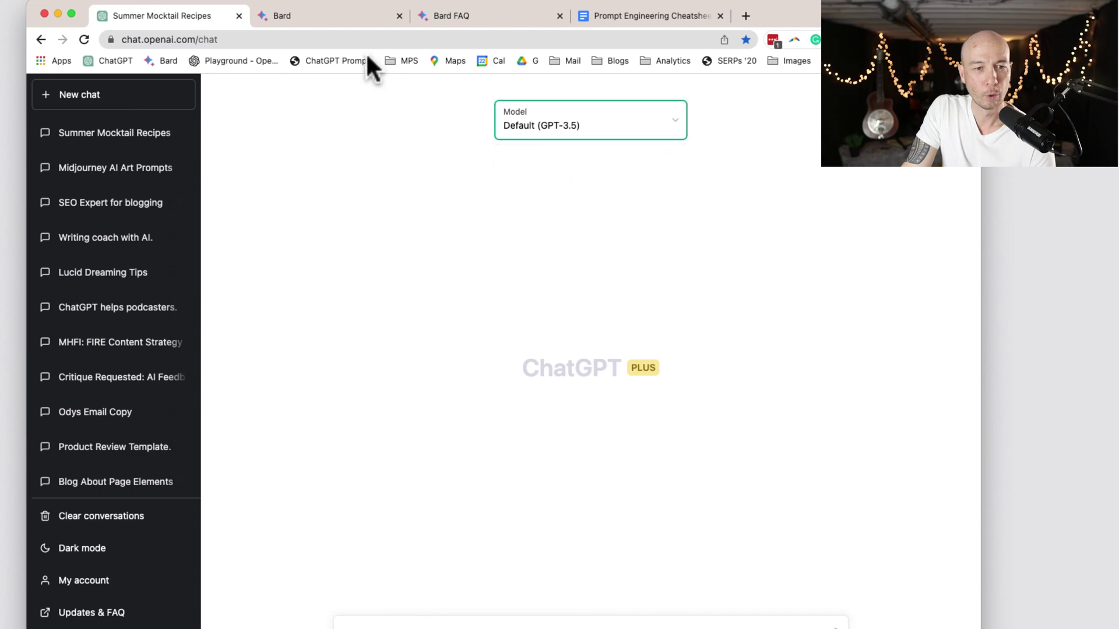
- Switch to Bard and reset its chat to clear the mocktail conversation
click(309, 21)
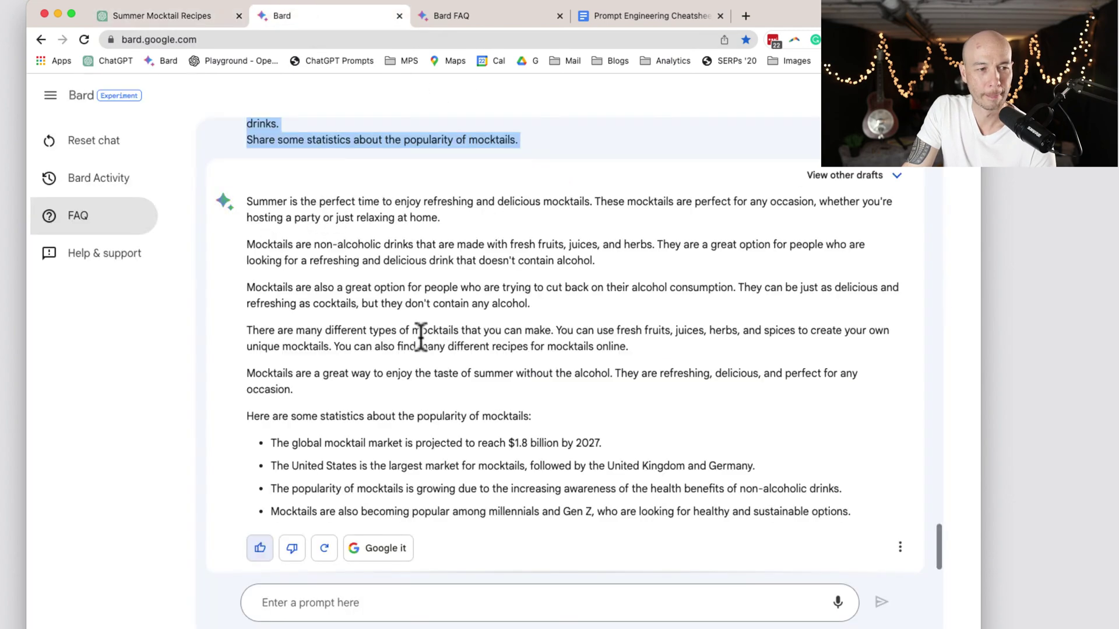
scroll(216, 215, up, 10)
click(85, 143)
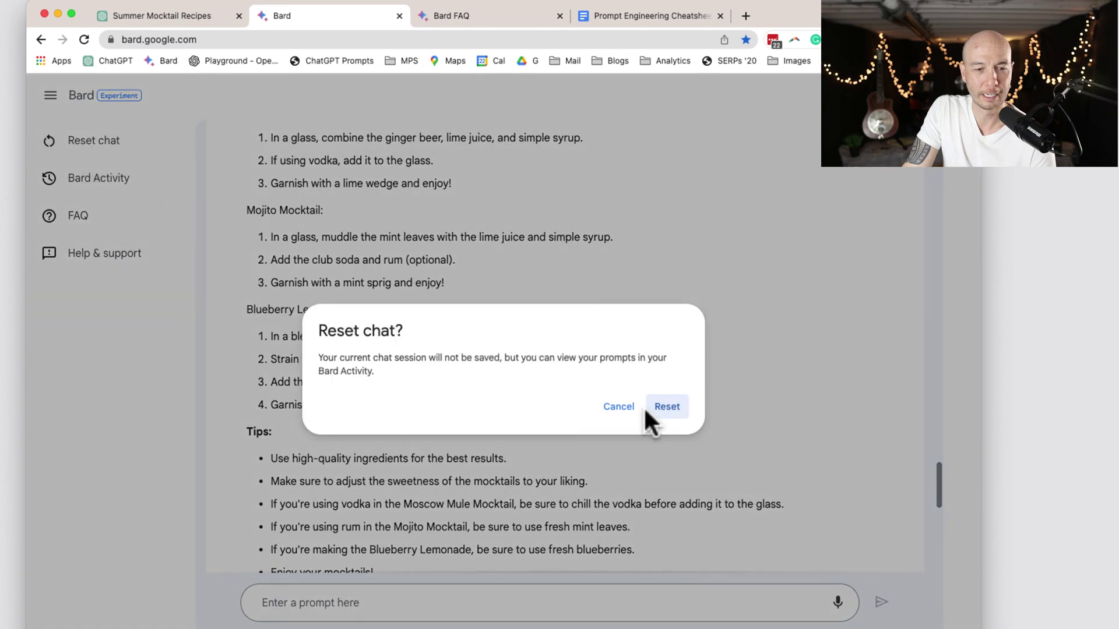
click(669, 409)
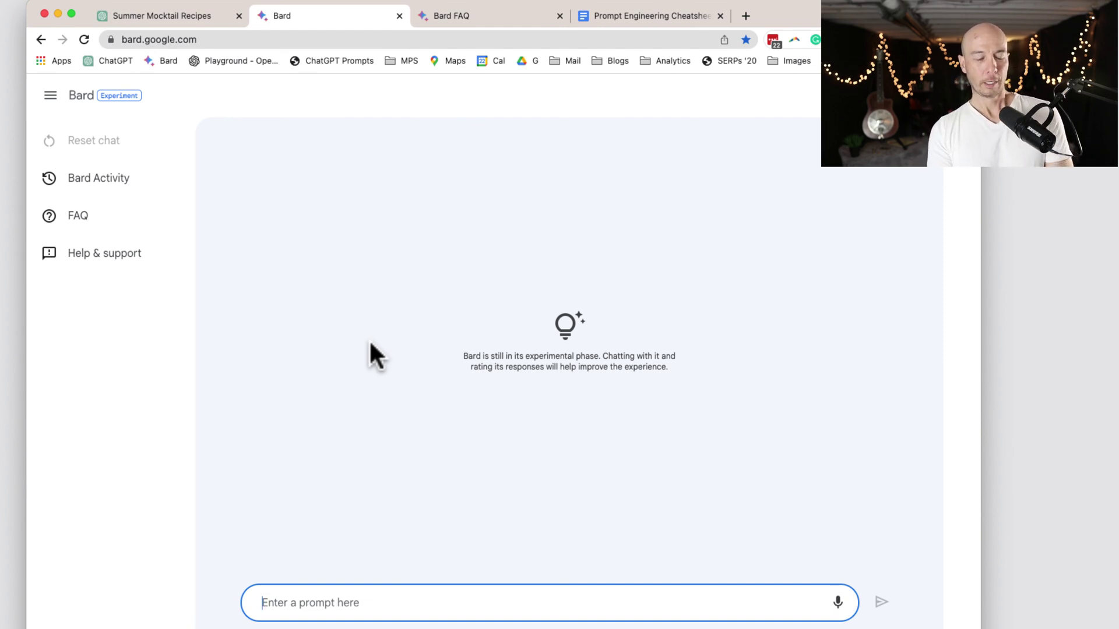
- Ask Bard "Do you know of openAI and ChatGPT?" and review its answer
text(Do you kno)
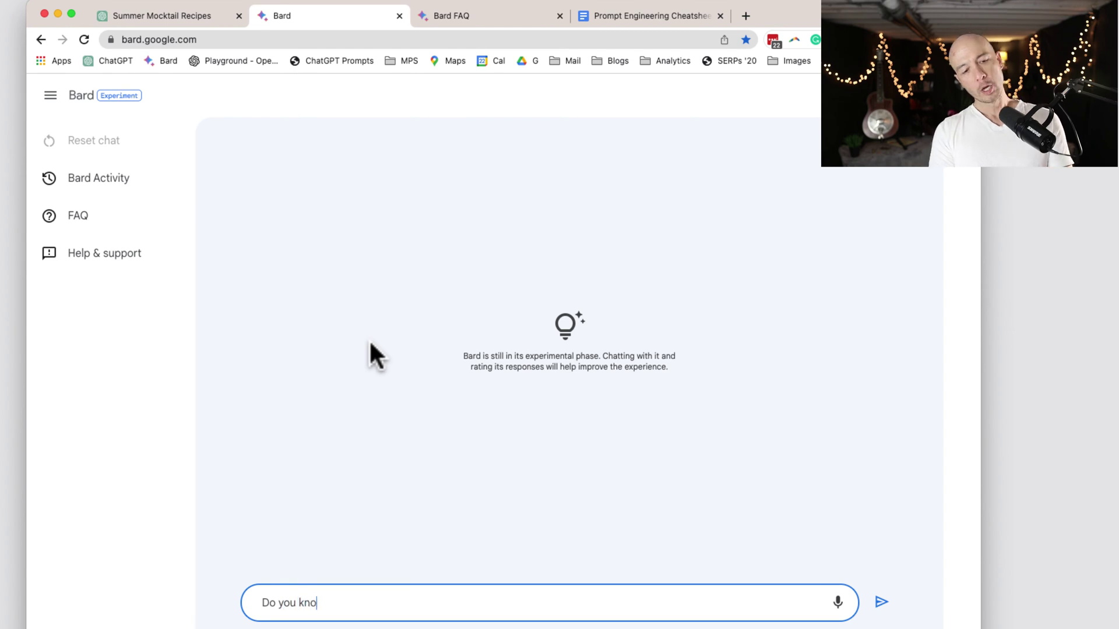
text(w of )
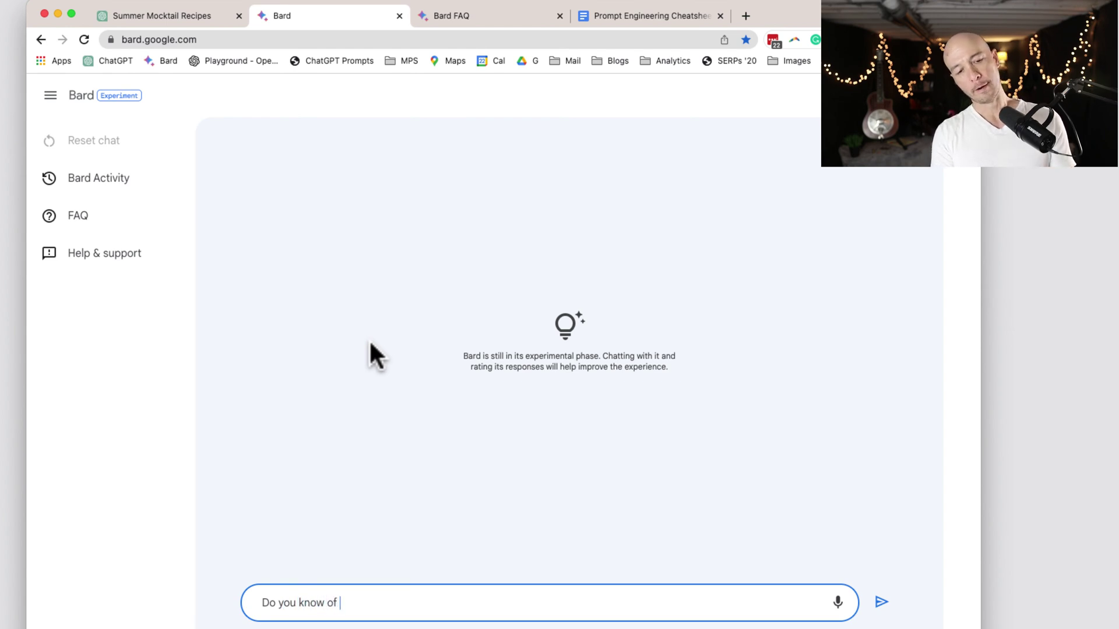
text(open)
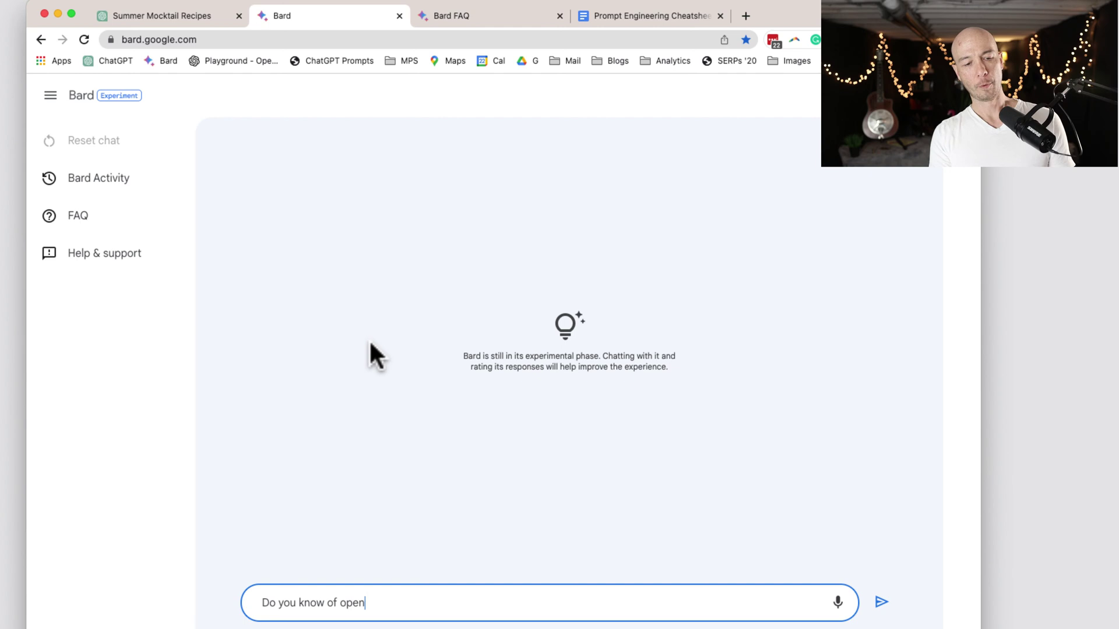
text(AI)
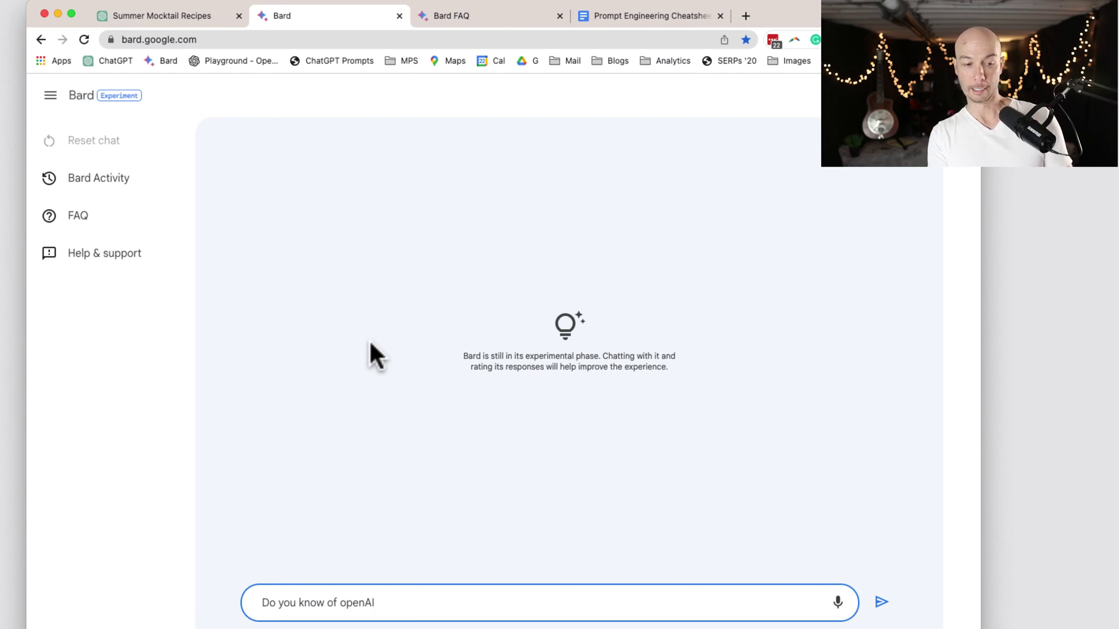
text( and the)
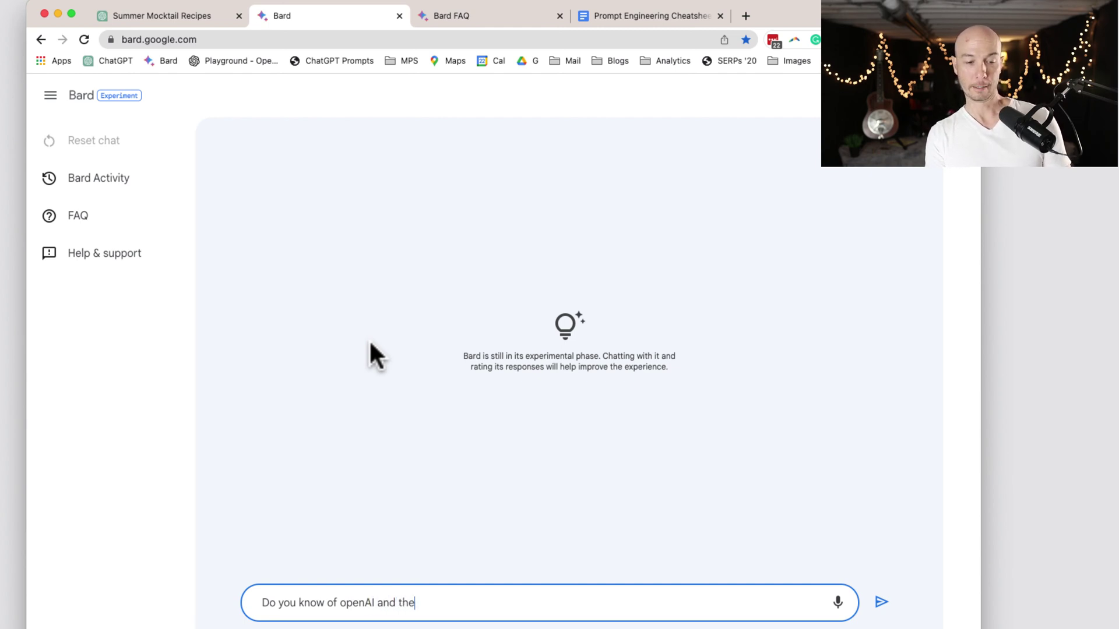
key(BackSpace)
key(BackSpace)
key(BackSpace)
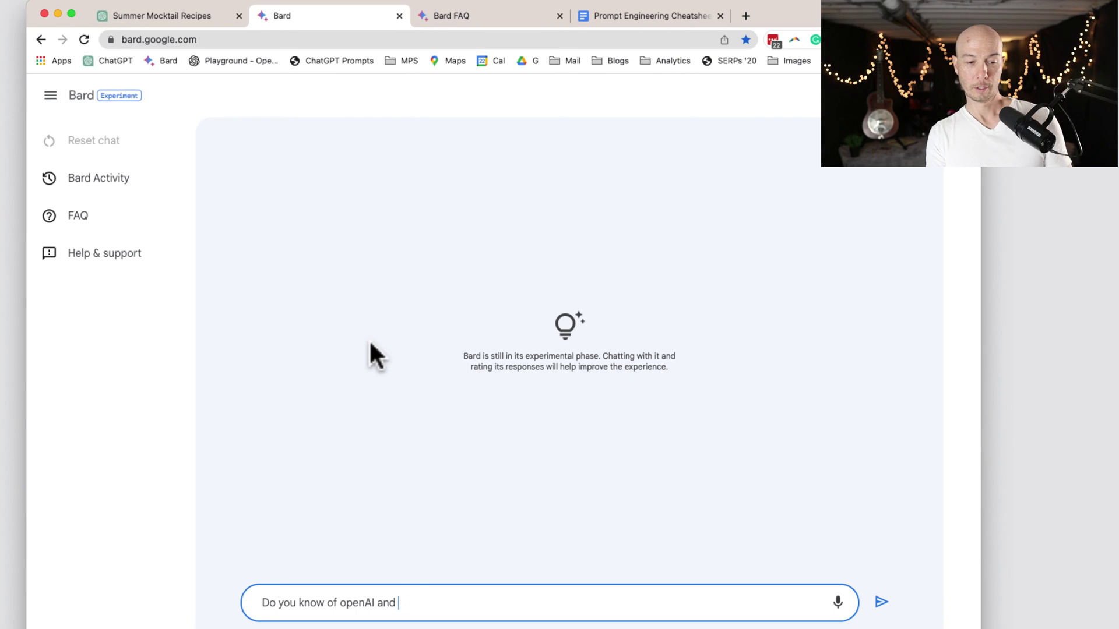
text(ChatGPT?)
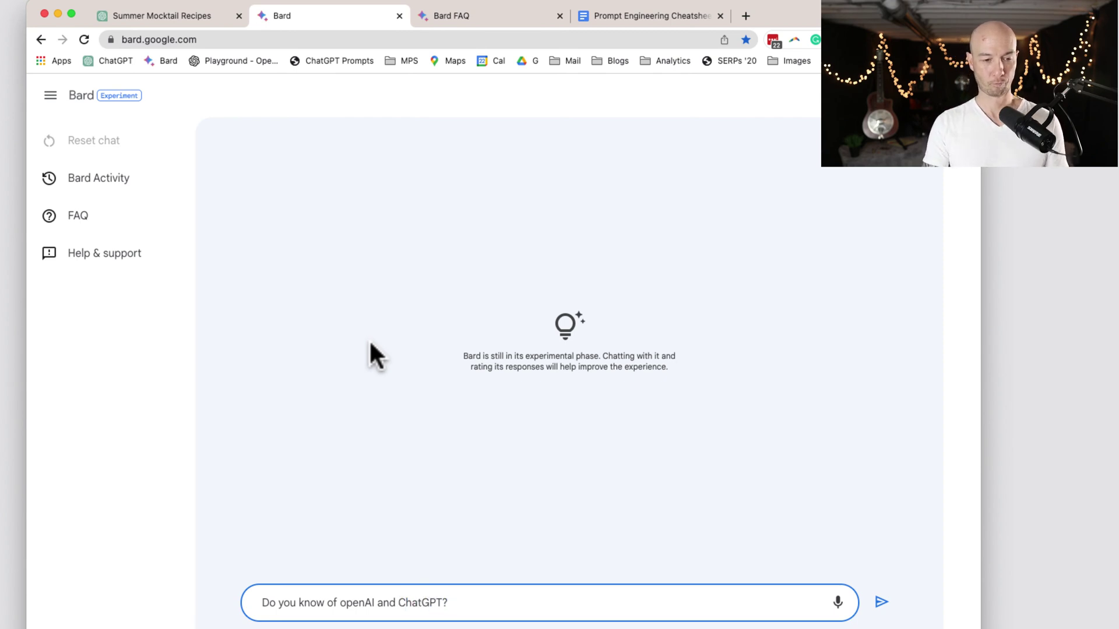
key(Return)
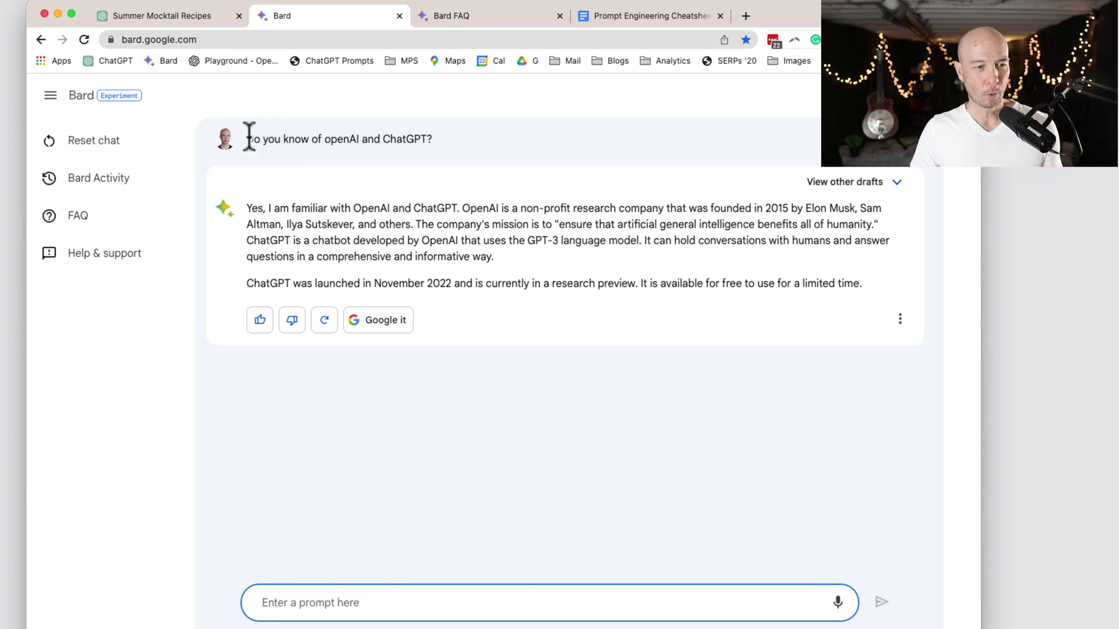
drag(250, 138, 249, 139)
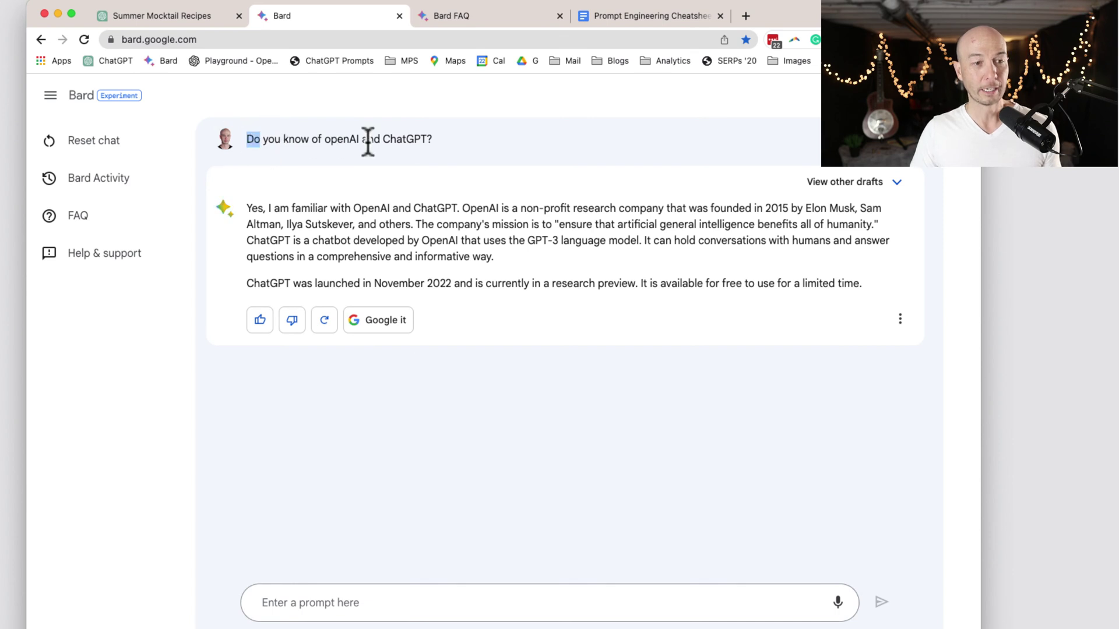
- Switch to the new ChatGPT conversation and ask "Do you know about Google's AI product Bard?"
click(165, 20)
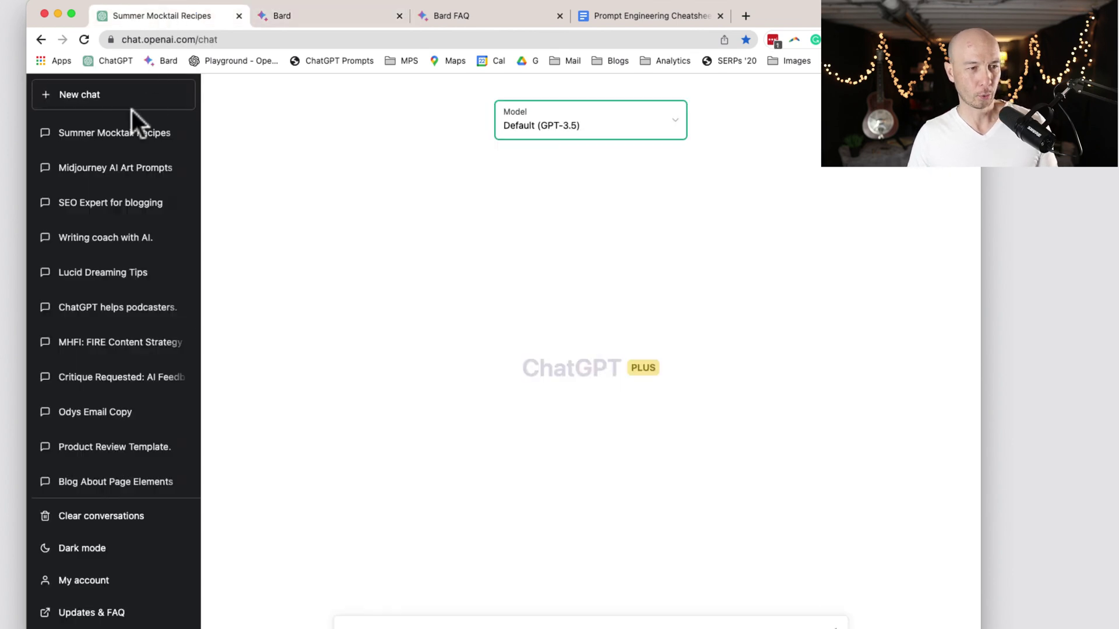
click(571, 620)
text(P)
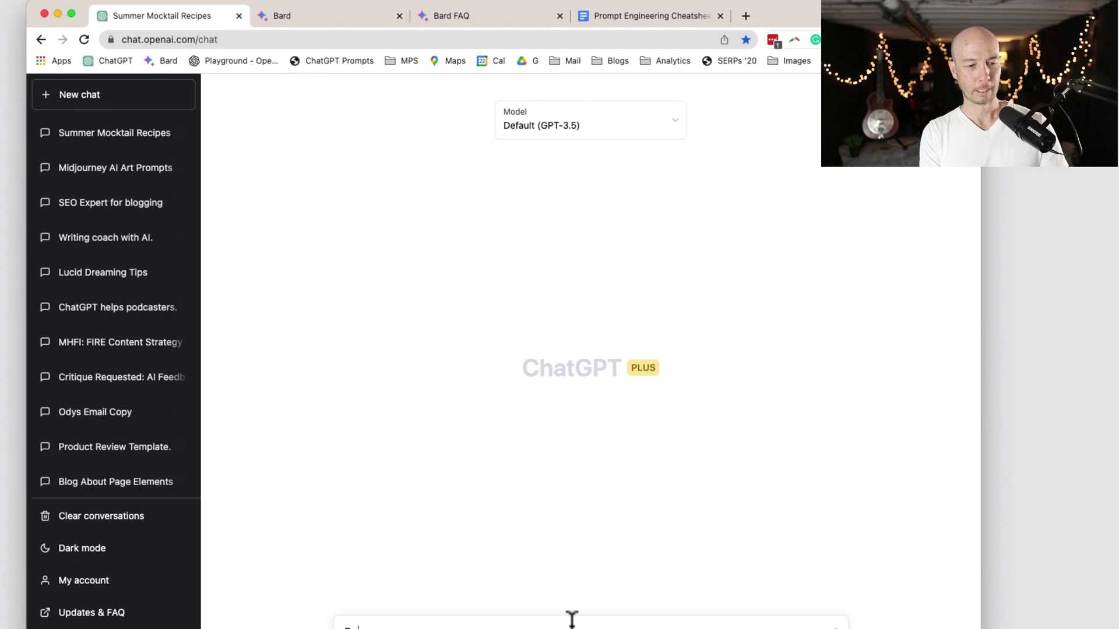
text(lease)
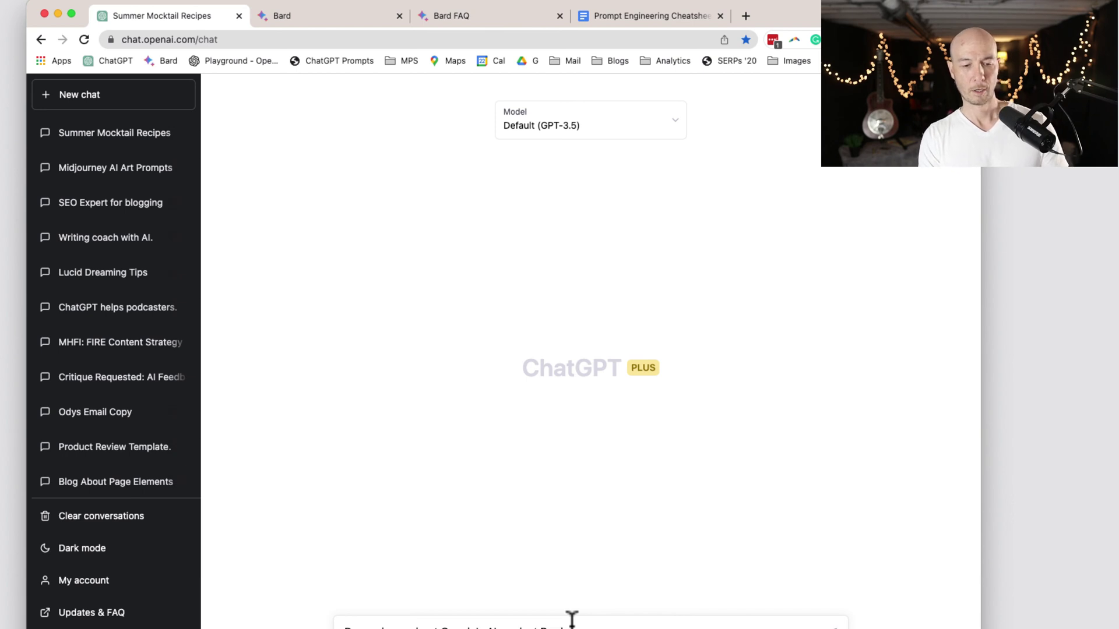
key(Return)
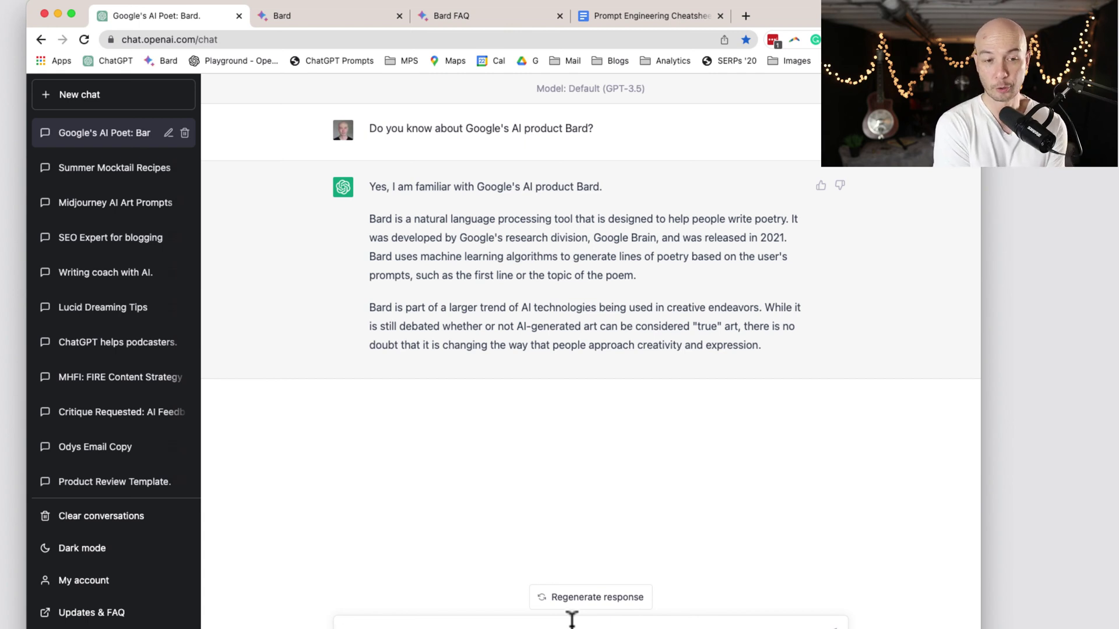
- Ask ChatGPT the follow-up question "Can Bard do other things aside from write poetry?"
click(571, 619)
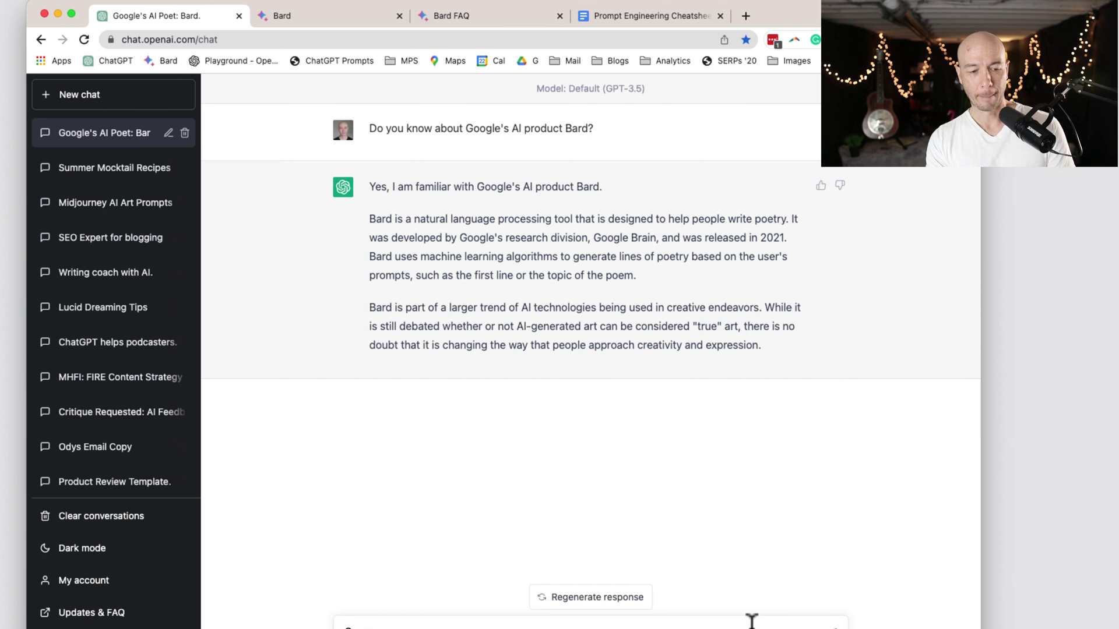
text(w)
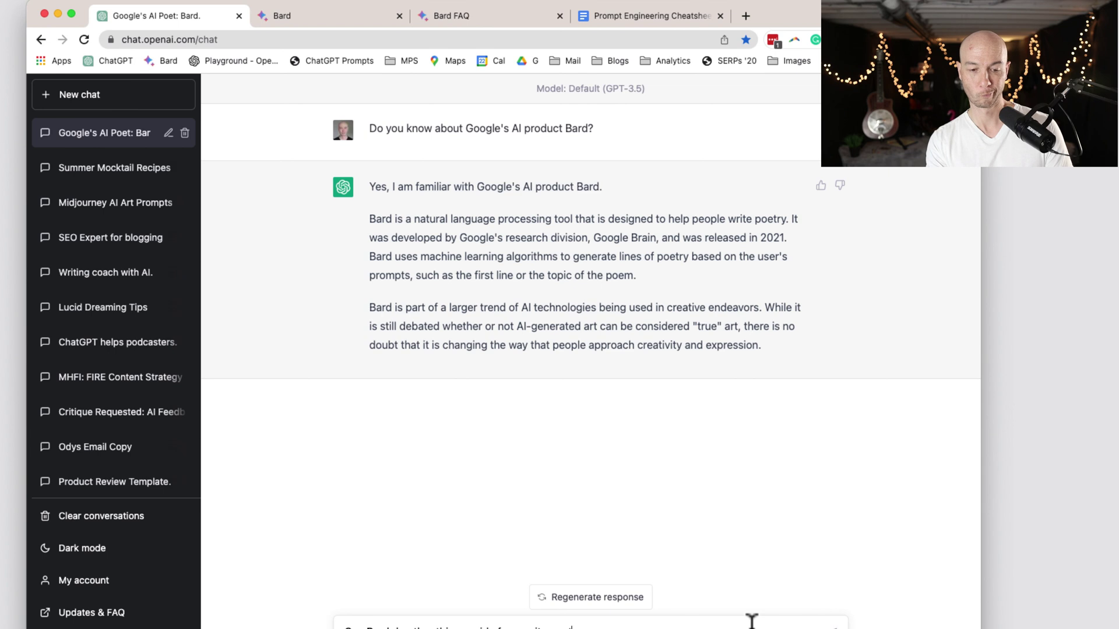
key(Return)
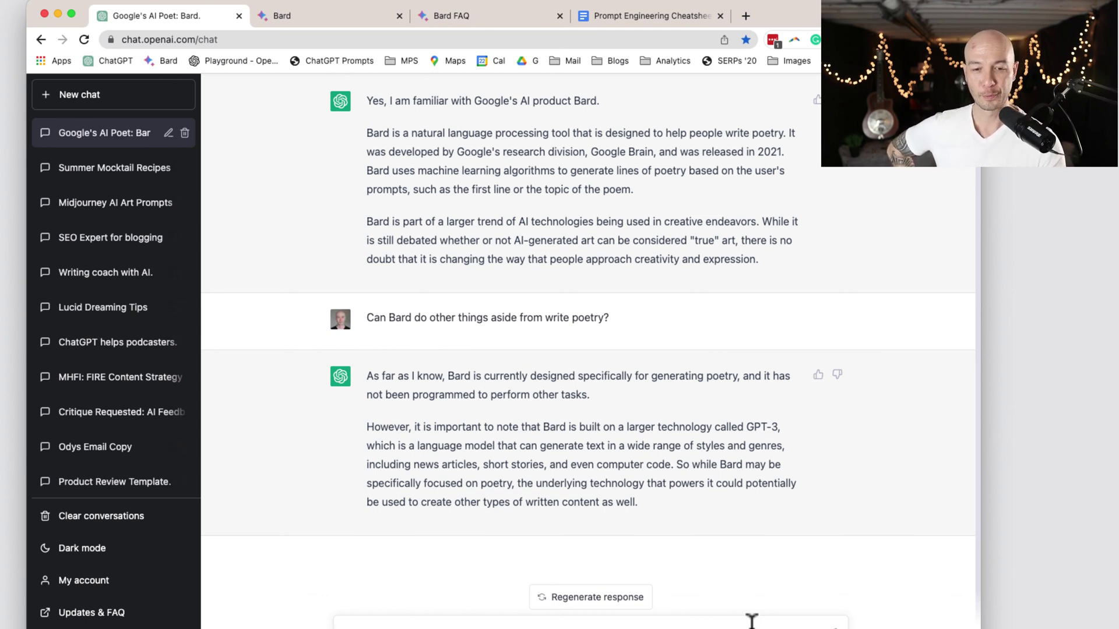
- Challenge ChatGPT with "Are you sure? I don't think that's right. GPT-3 is from OpenAI, not google." and review the conversation
click(752, 621)
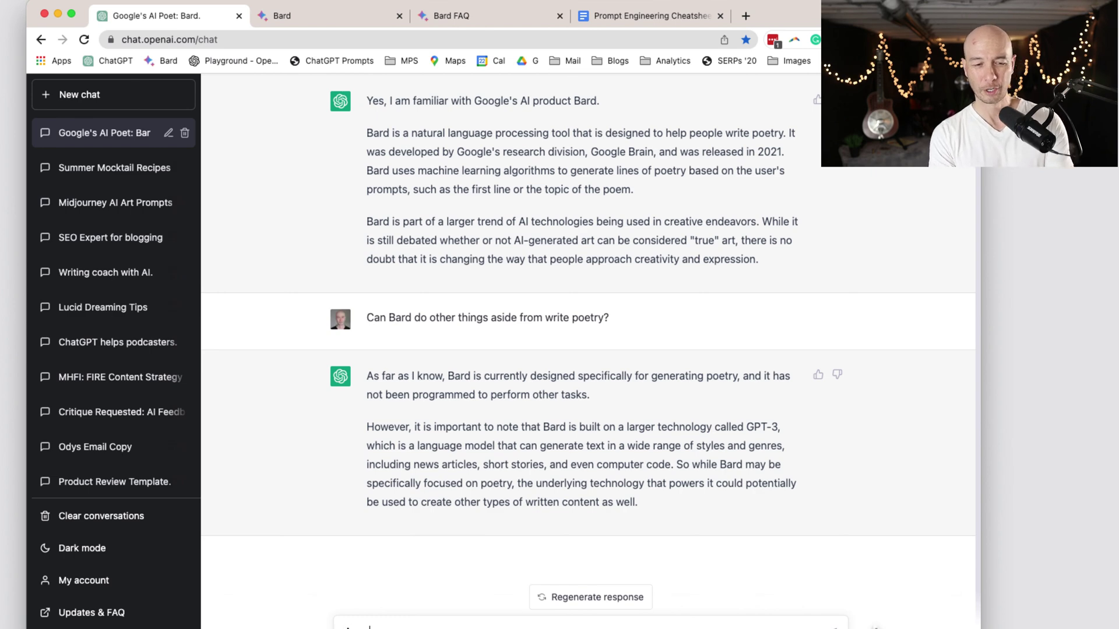
text(ou)
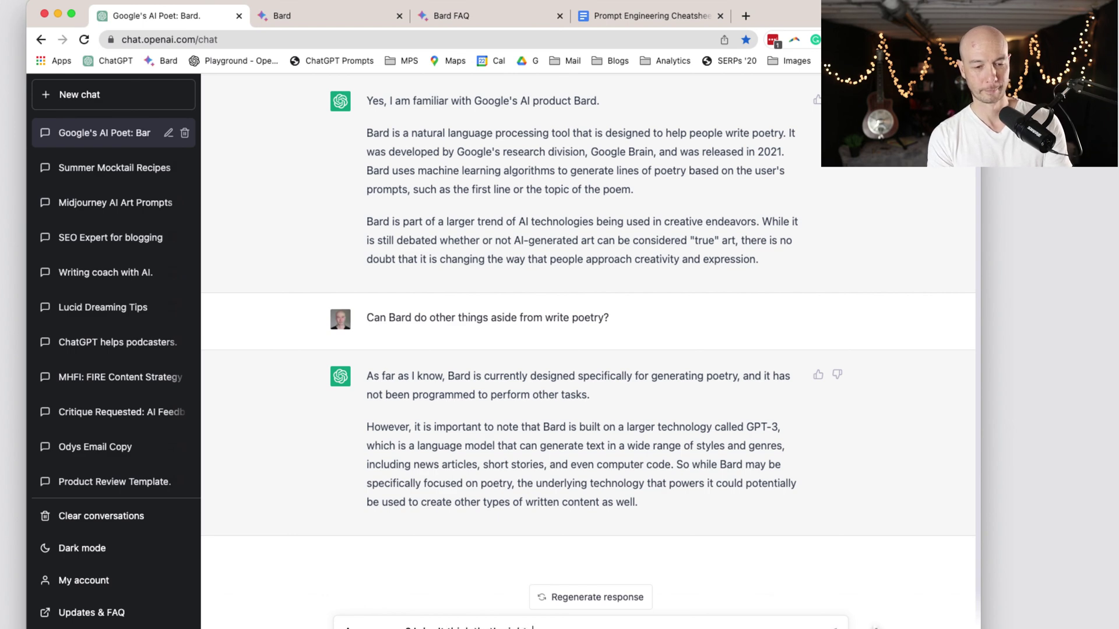
text(C)
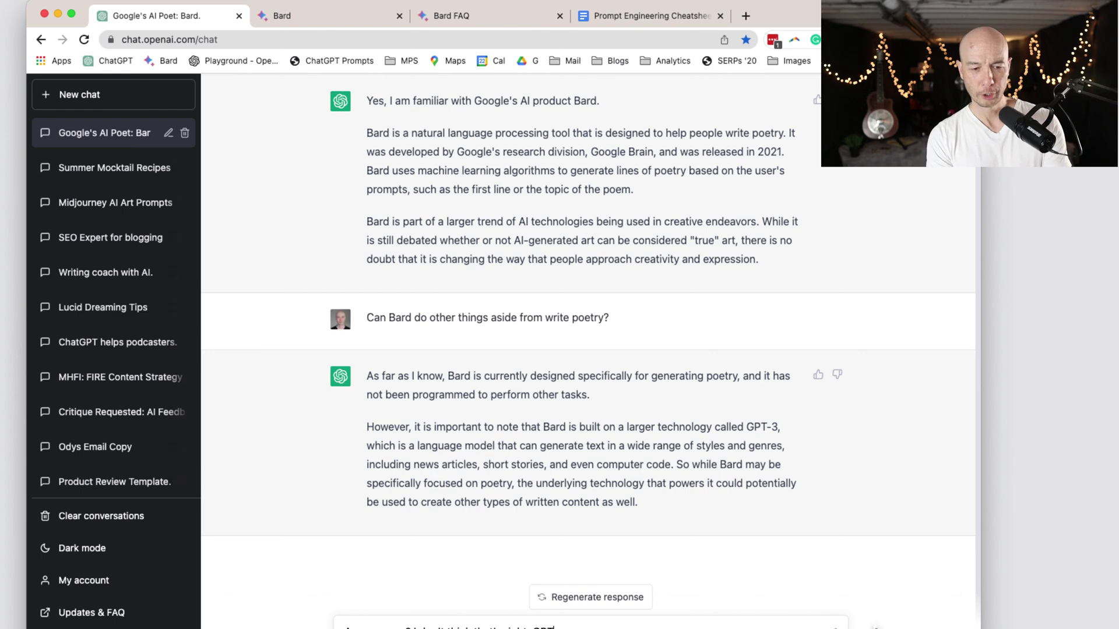
text(-3 i)
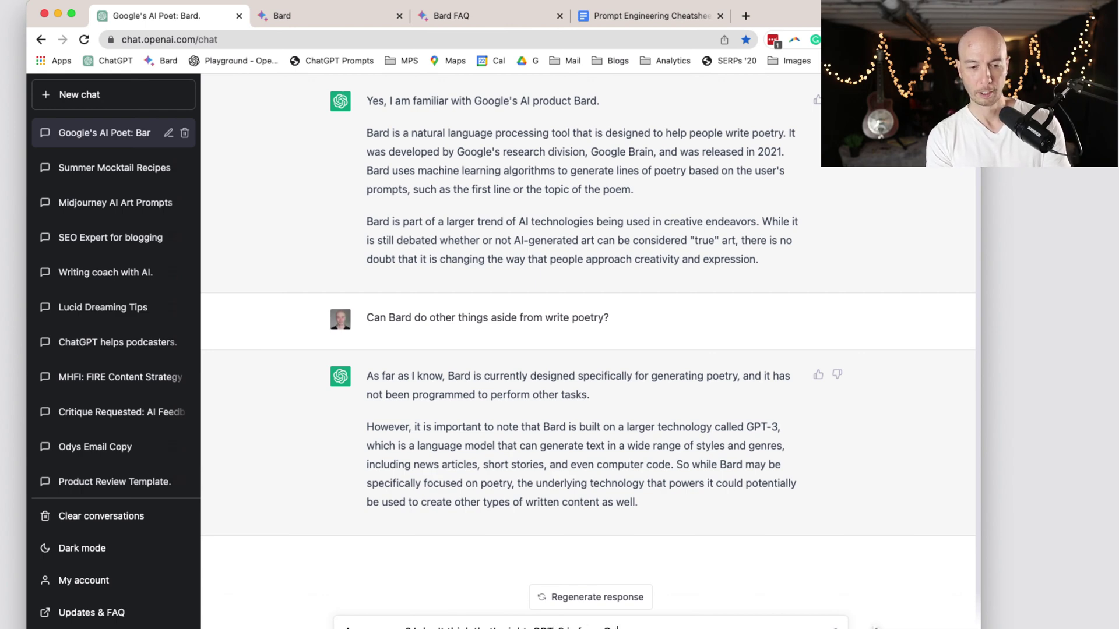
text(s from OpenA)
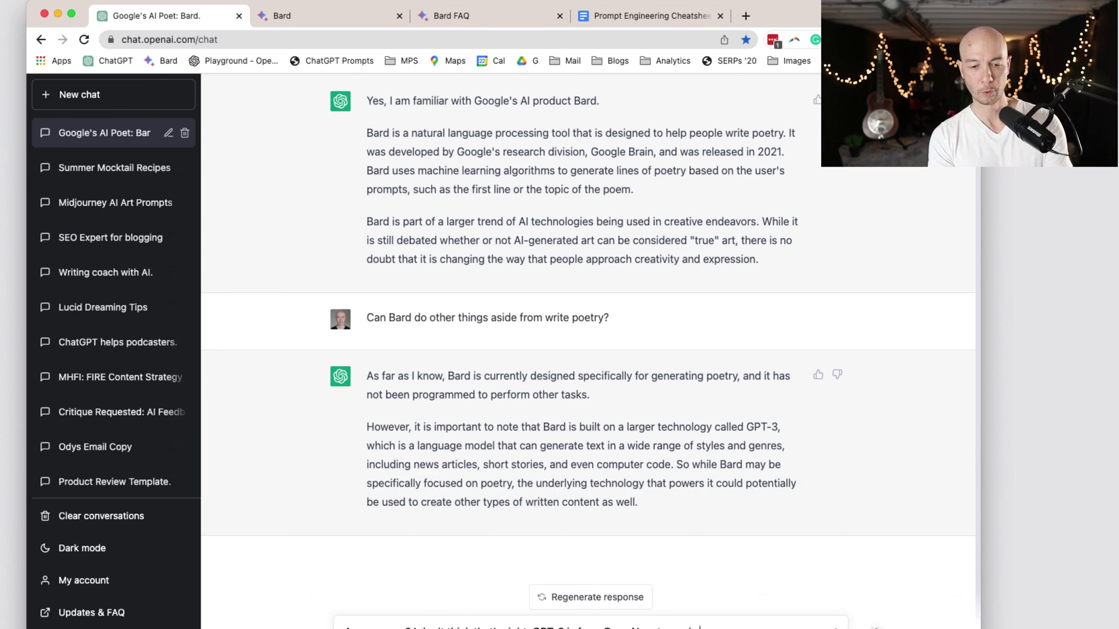
text(I, not google.)
key(Return)
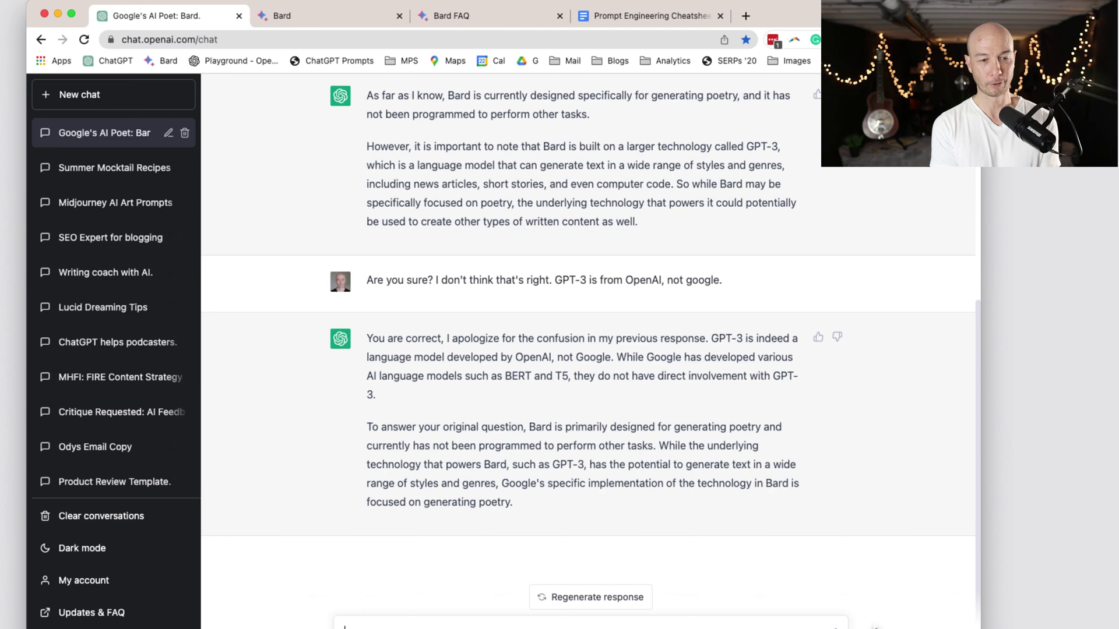
scroll(573, 508, up, 6)
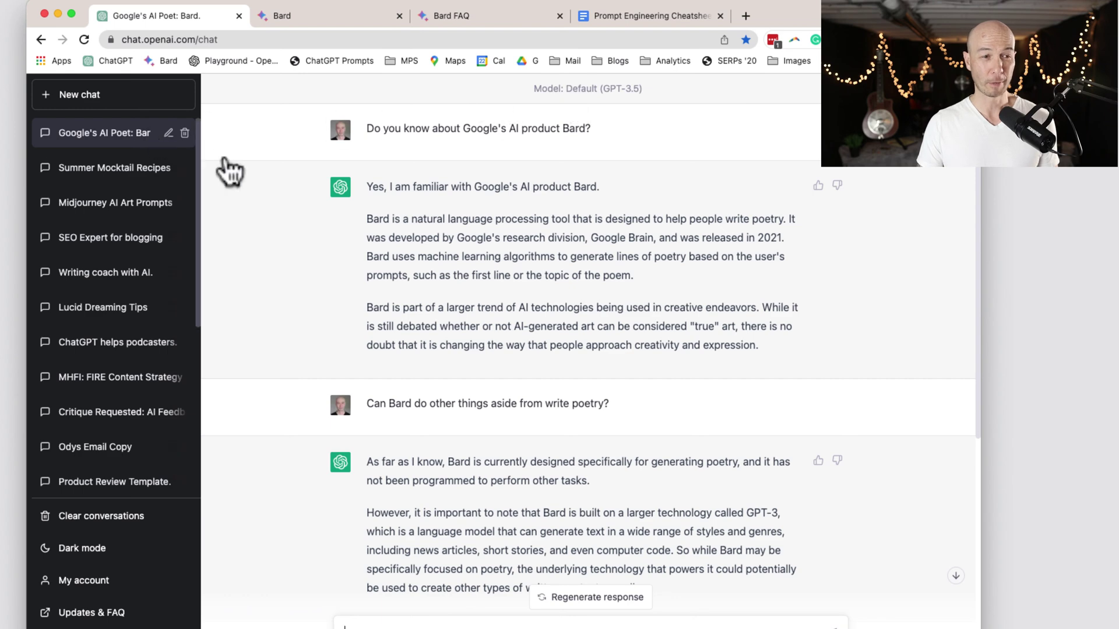
- Copy the question "Do you know about Google's AI product Bard?" and ask it in a new chat using the GPT-4 model
click(430, 131)
triple_click(430, 131)
key(super+c)
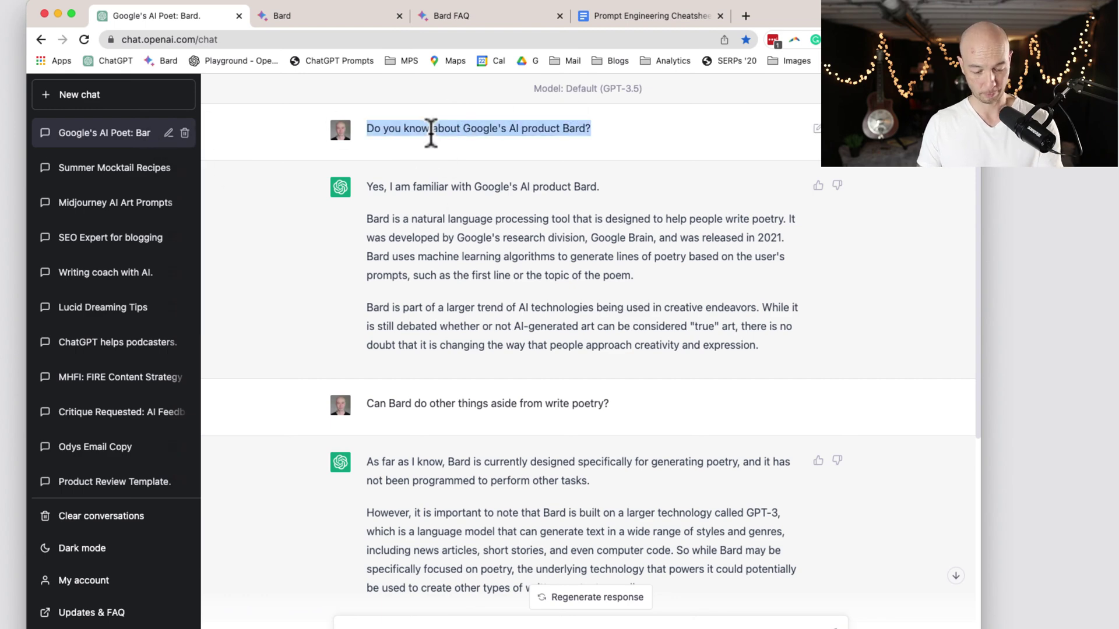
click(76, 100)
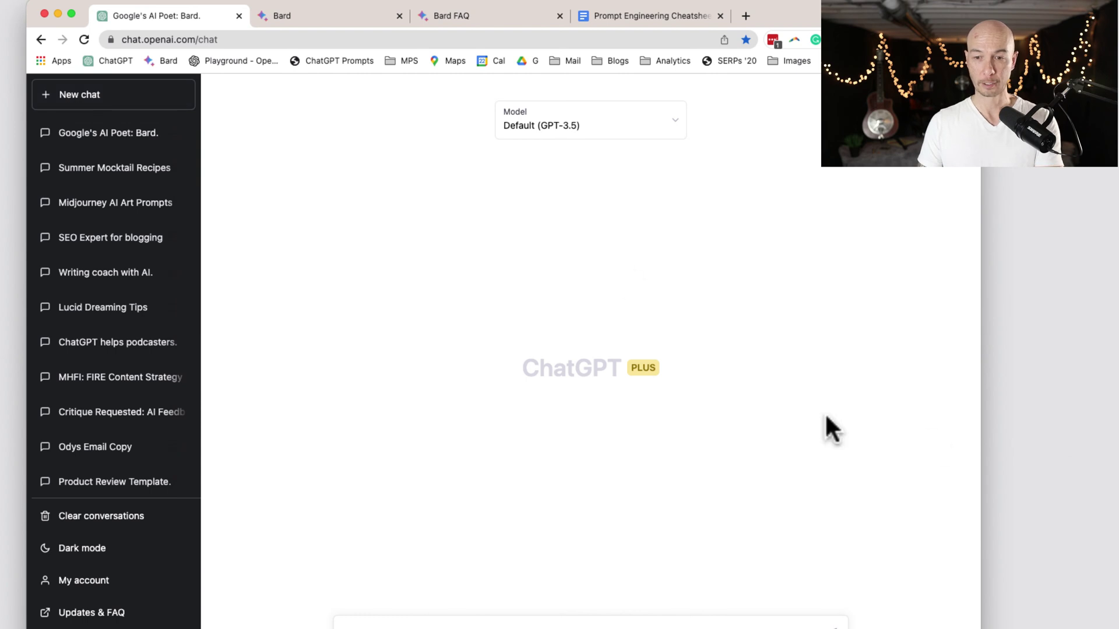
click(551, 117)
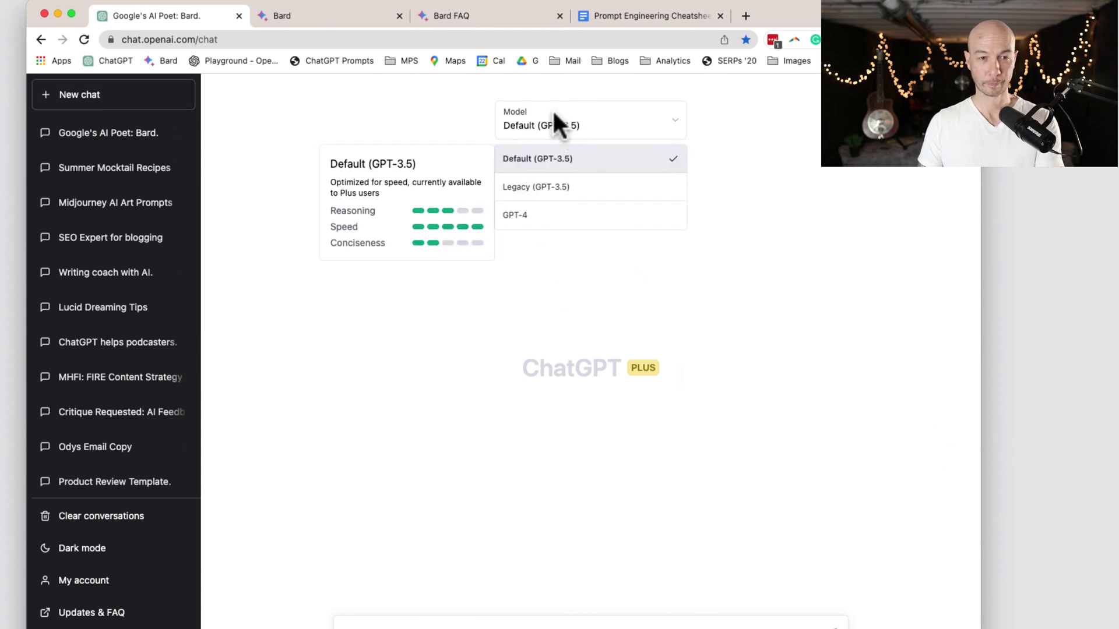
click(561, 216)
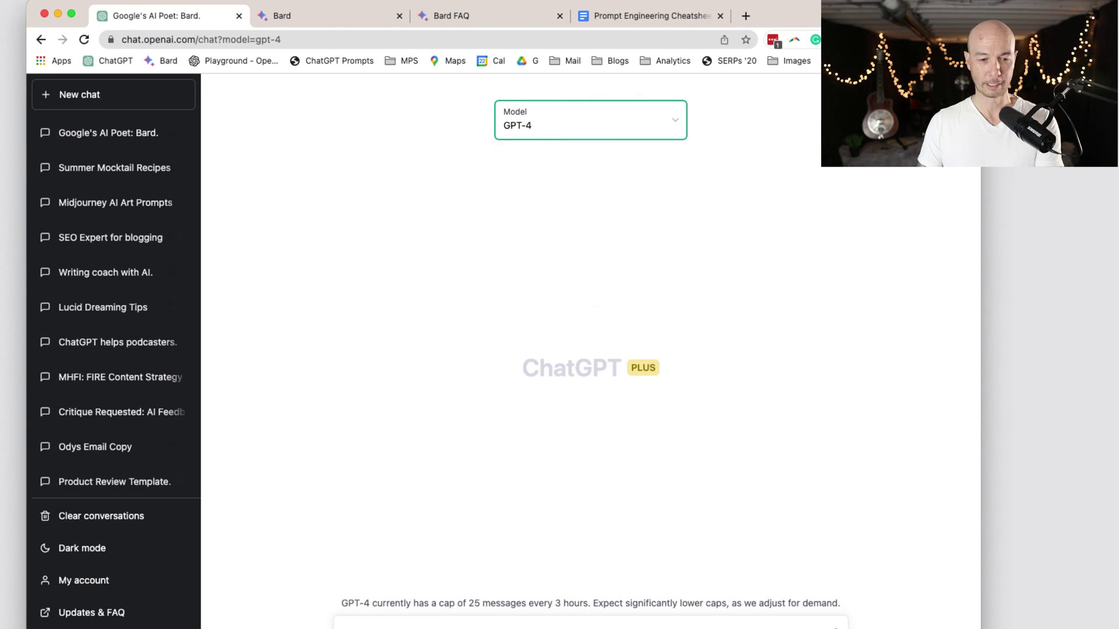
click(640, 626)
key(super+v)
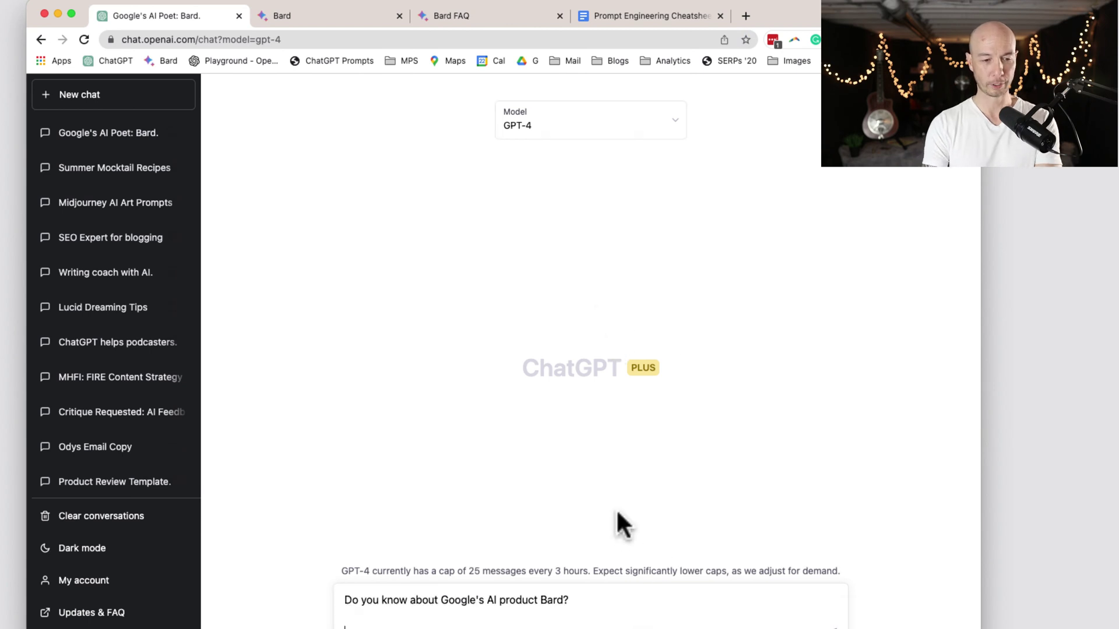
key(Return)
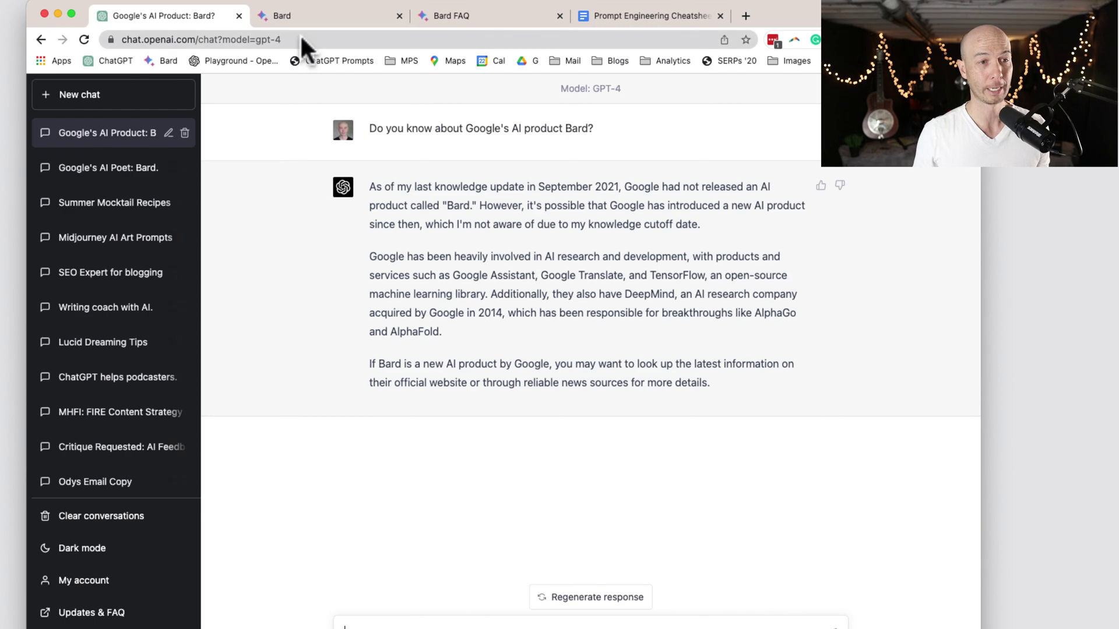
- Switch to the Bard FAQ page and copy the full answer under "What's Bard all about?"
click(305, 16)
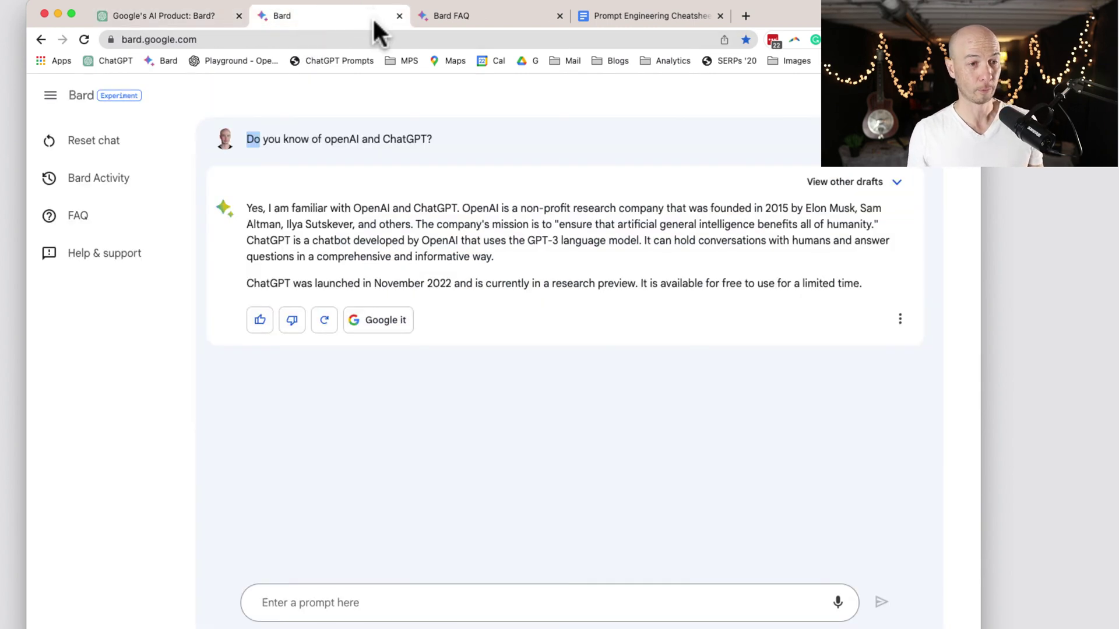
click(481, 16)
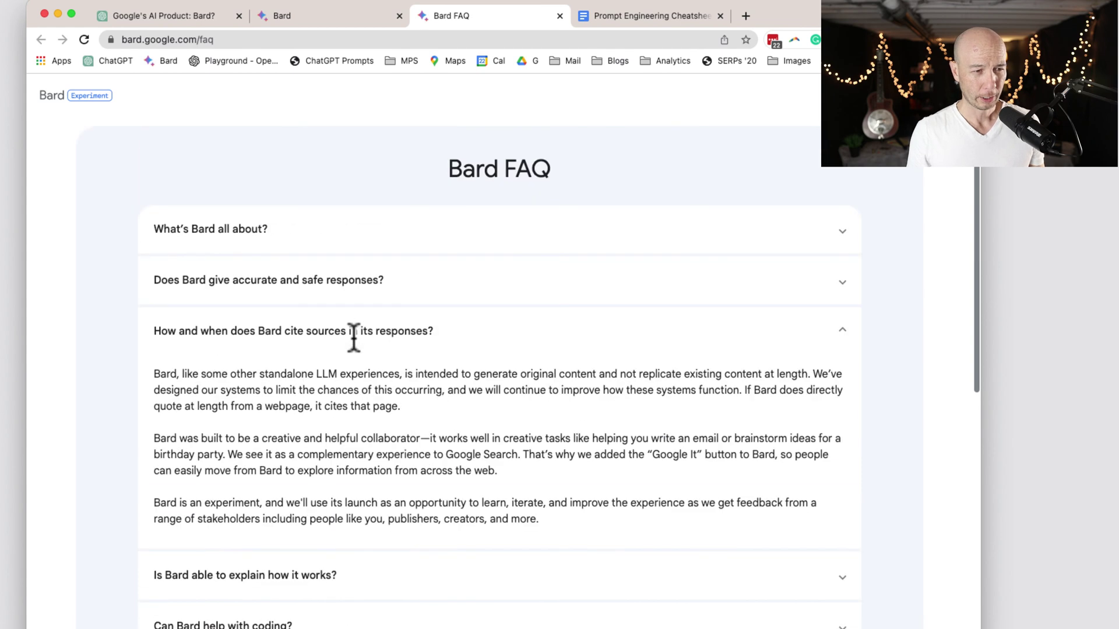
click(825, 238)
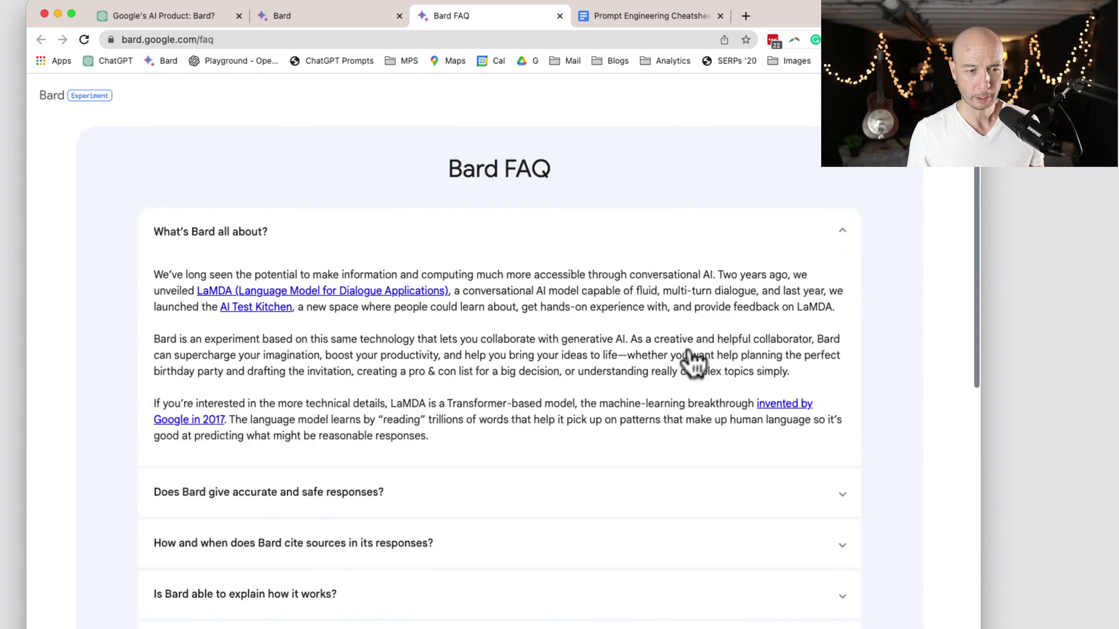
click(659, 503)
scroll(656, 515, down, 5)
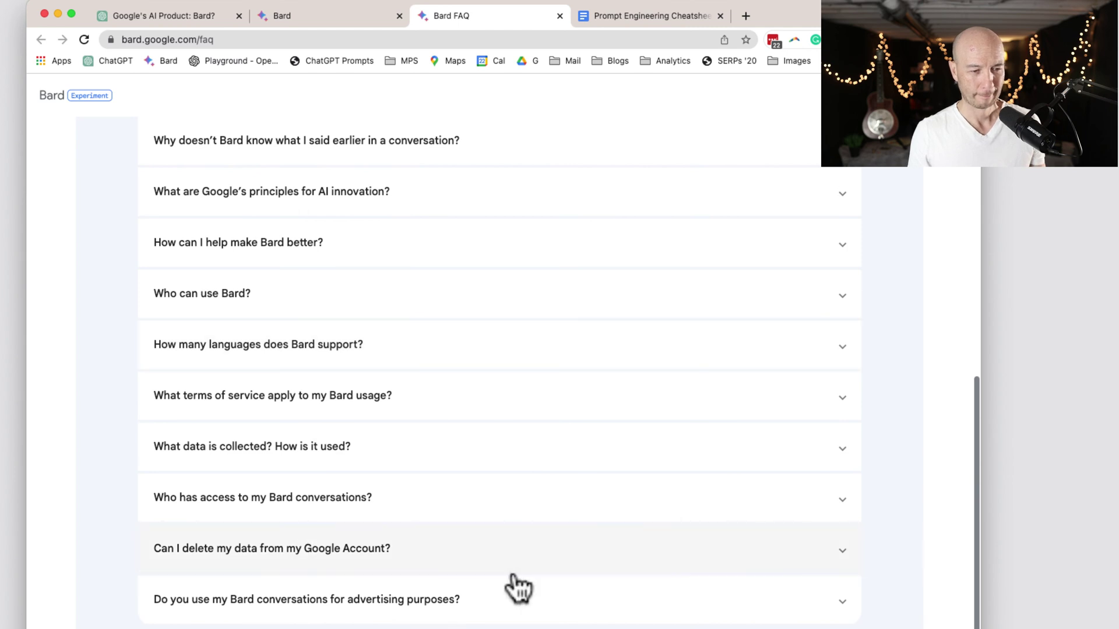
scroll(518, 588, up, 10)
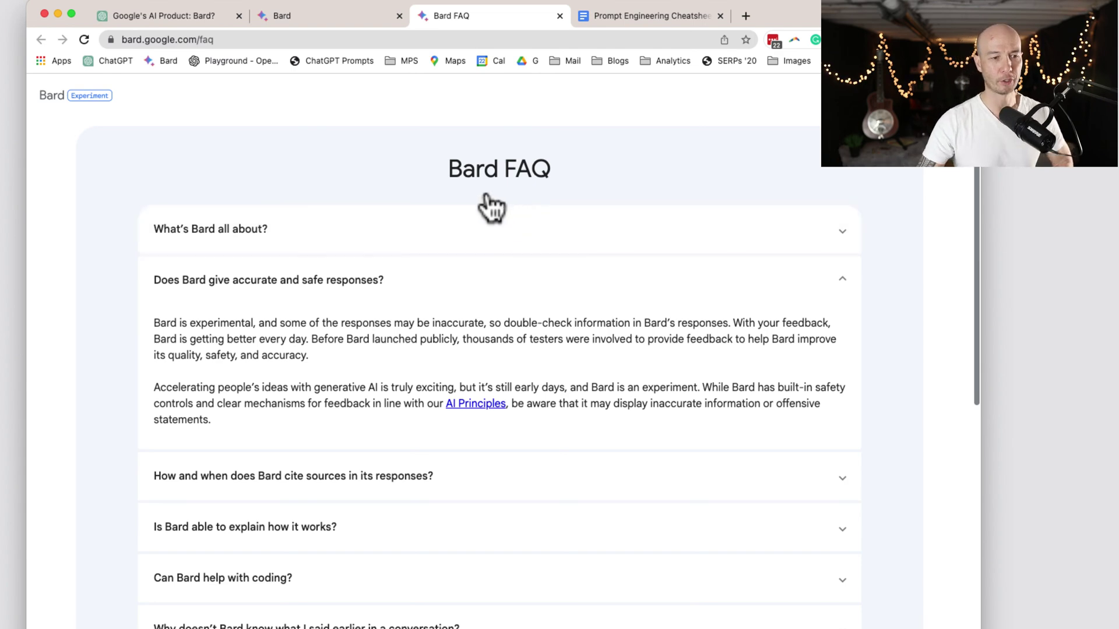
click(464, 239)
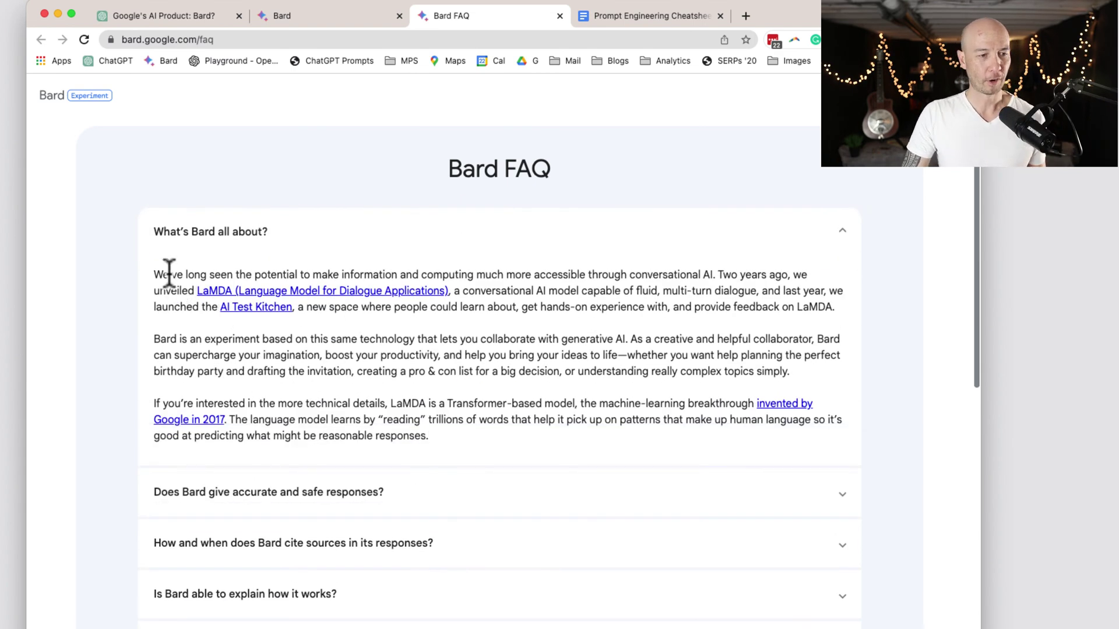
drag(155, 274, 481, 459)
key(super+c)
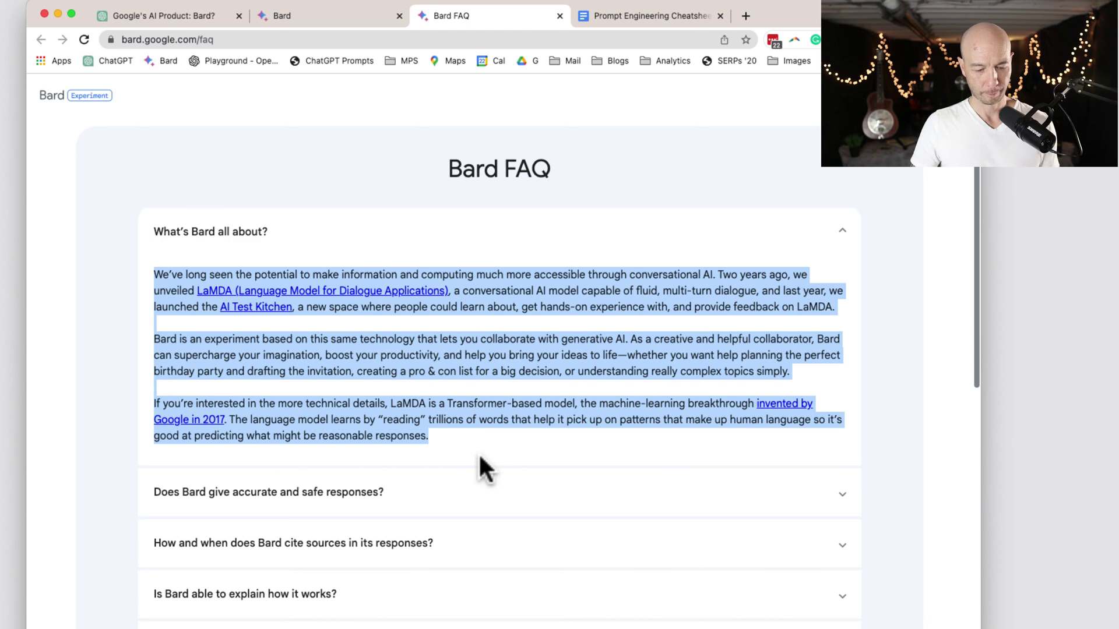
- Return to the GPT-4 conversation in ChatGPT and send "Here is info about Bard:" followed by the copied FAQ answer
click(169, 16)
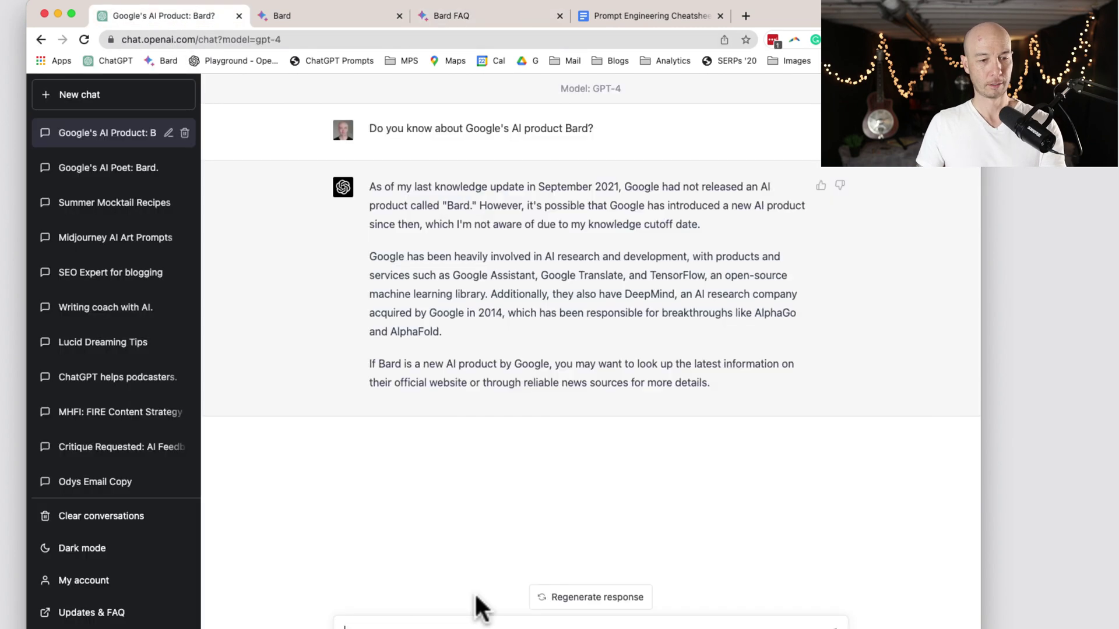
click(554, 627)
text(Here is info about Bard)
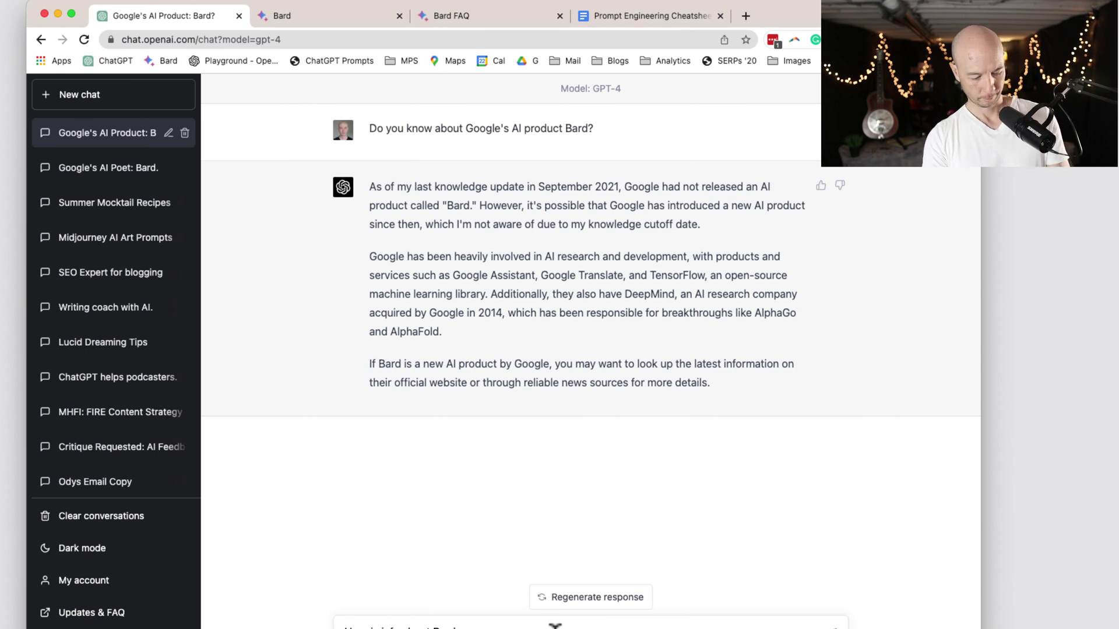
text(:)
key(shift+Return)
key(super+v)
key(Return)
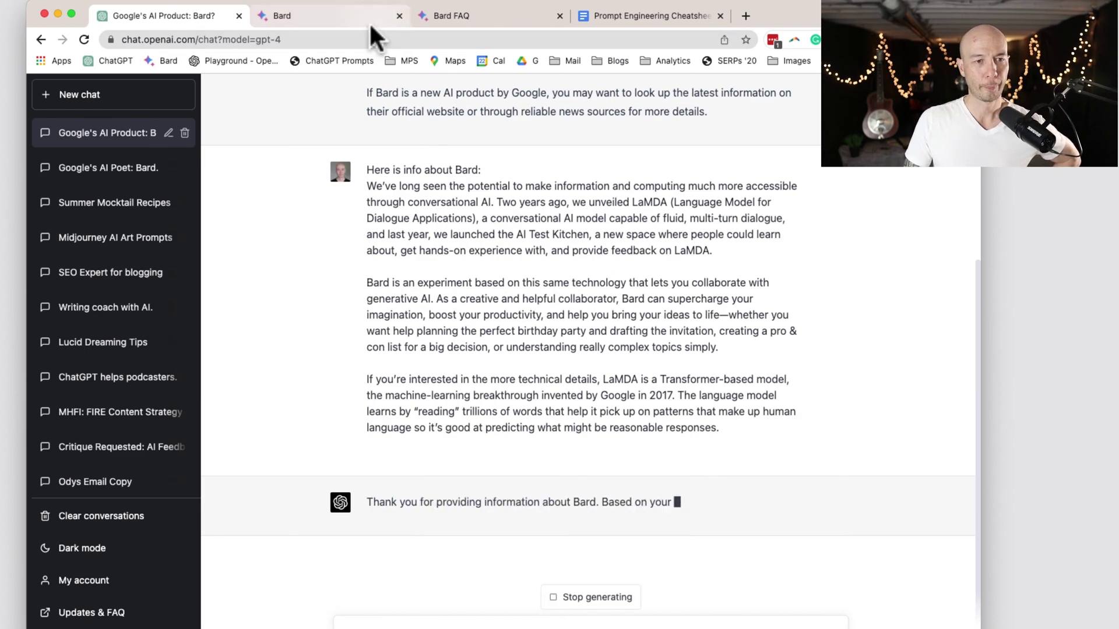
- Go back to the Bard FAQ and copy the full answer under "Is Bard able to explain how it works?"
click(454, 16)
scroll(127, 460, down, 5)
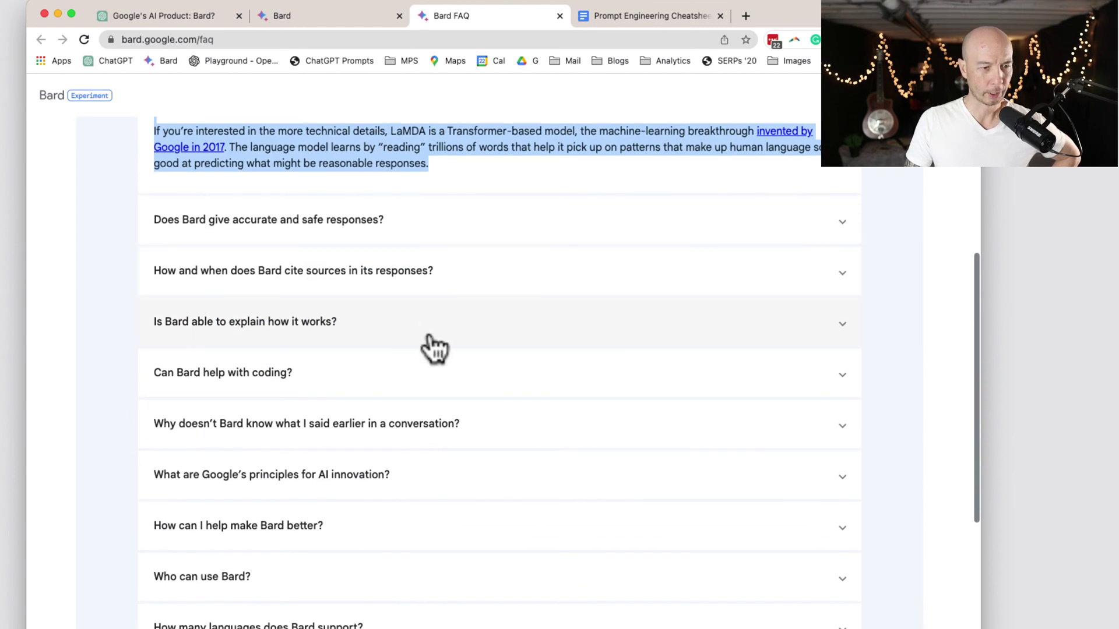
click(407, 342)
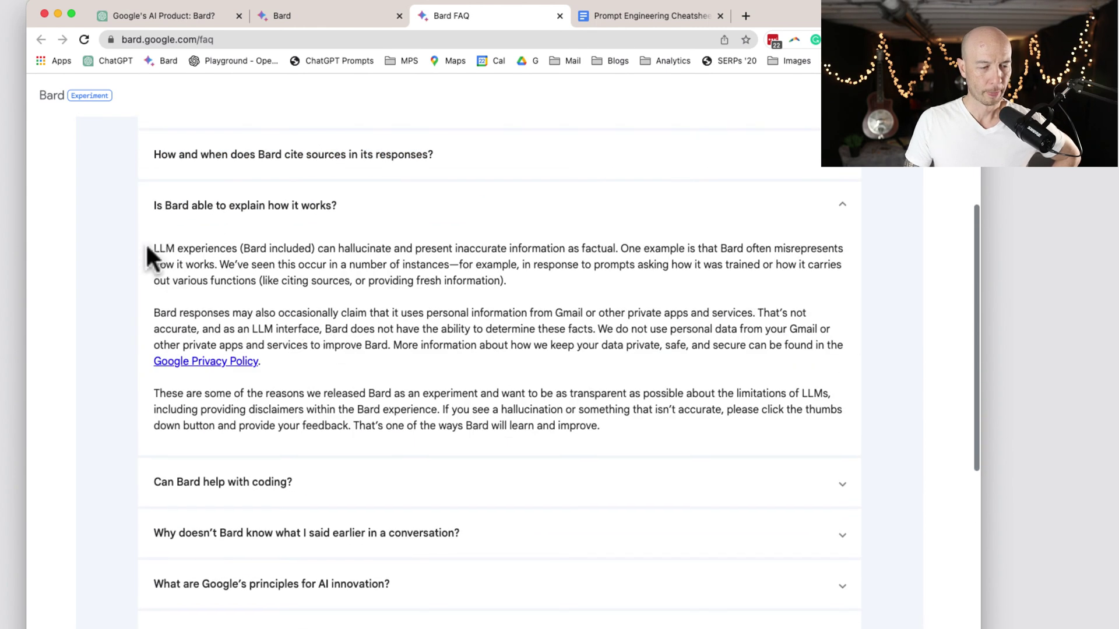
drag(154, 249, 662, 428)
key(super+c)
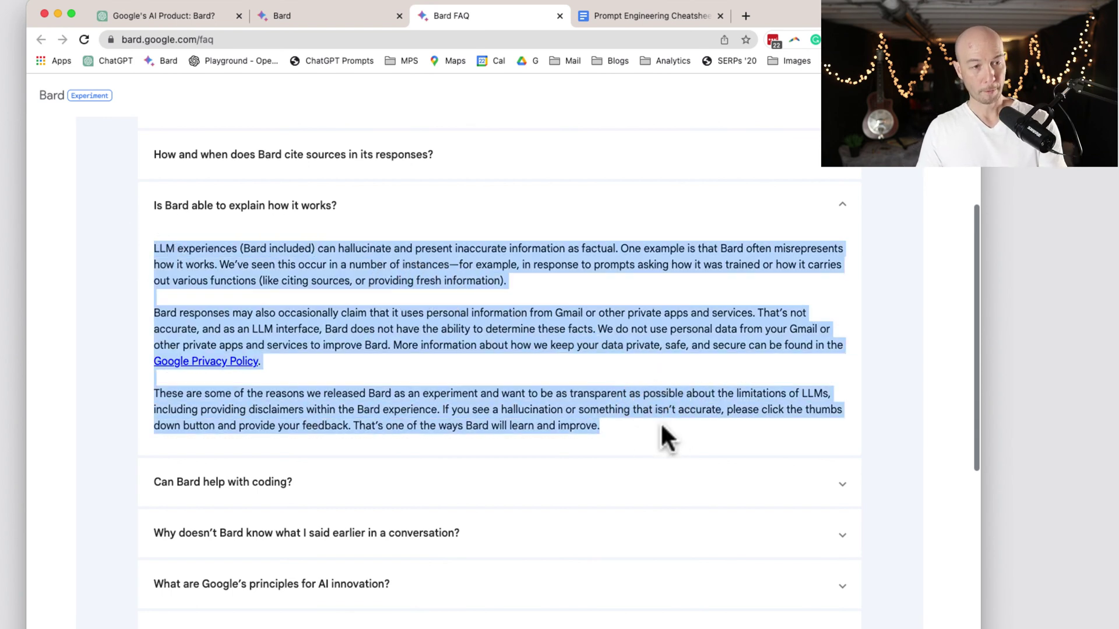
- Stop ChatGPT's running response and send "Here is how Bard works:" followed by the copied FAQ answer
click(201, 14)
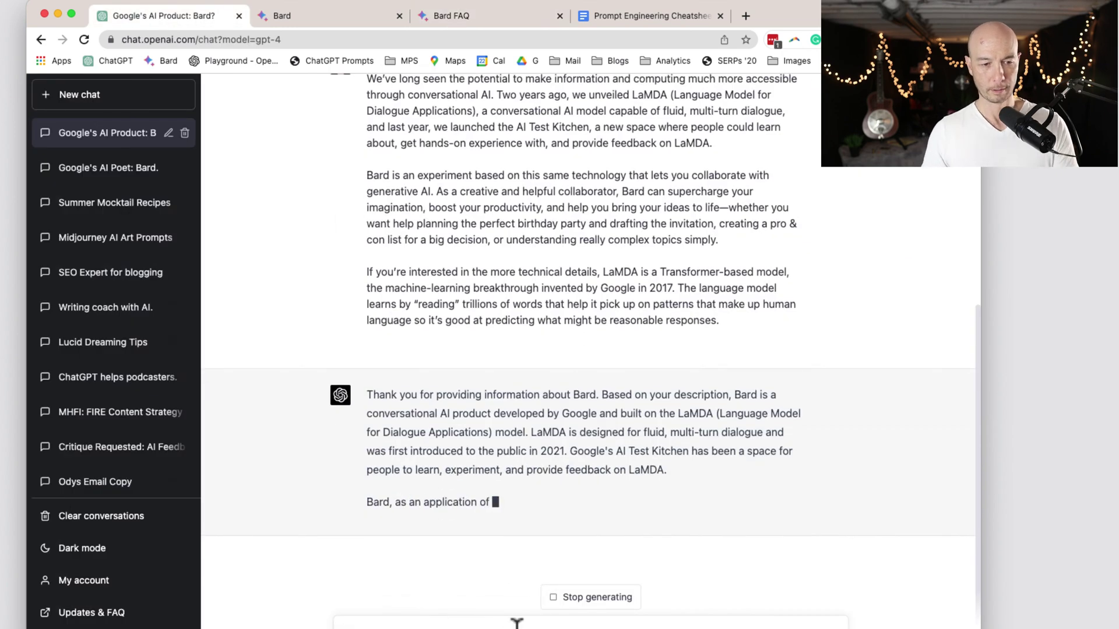
click(563, 599)
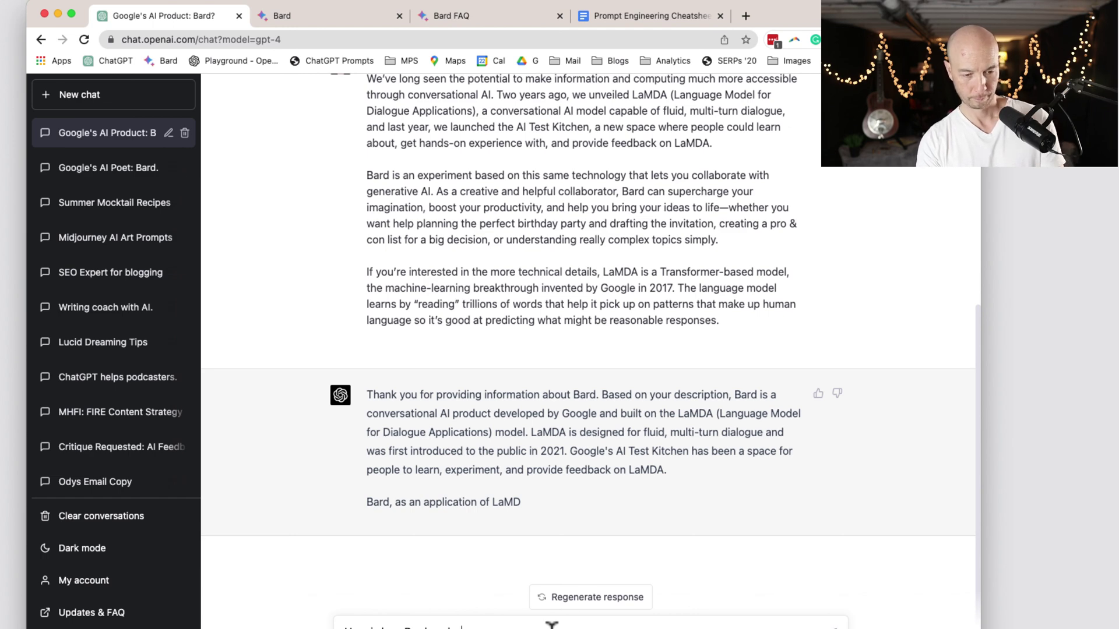
key(super+v)
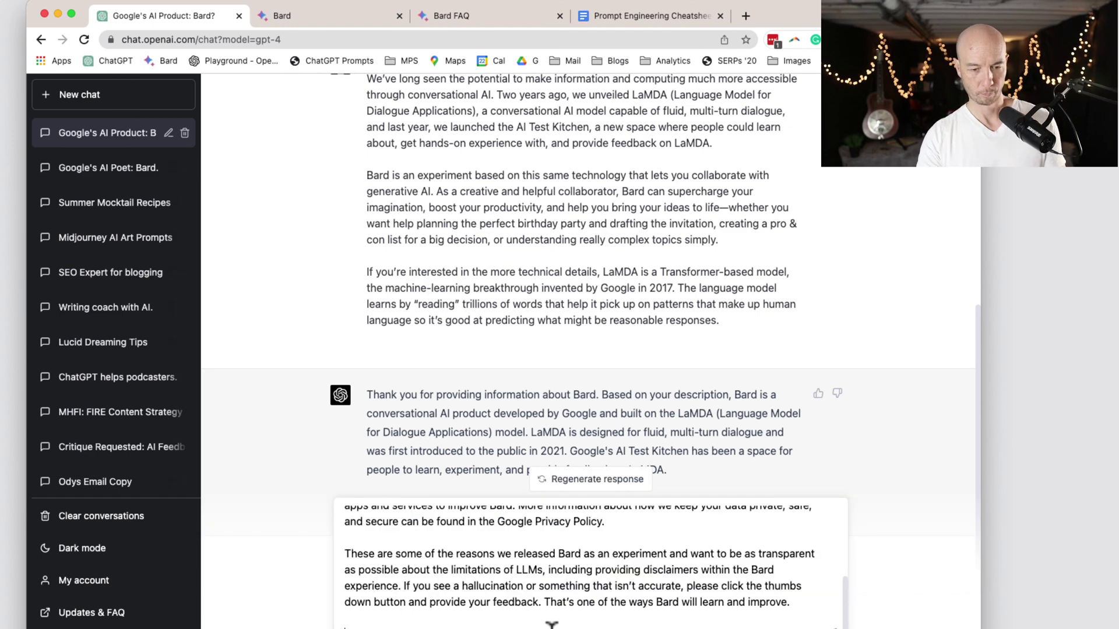
key(Return)
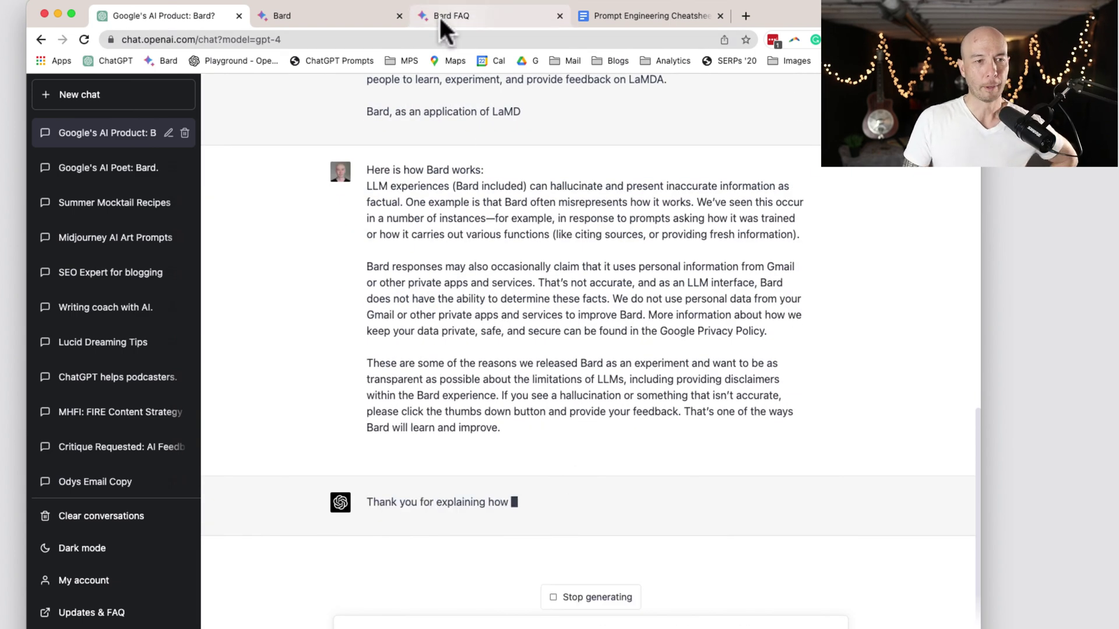
- Look through the remaining questions on the Bard FAQ page for more information about Bard
click(439, 15)
scroll(519, 332, down, 5)
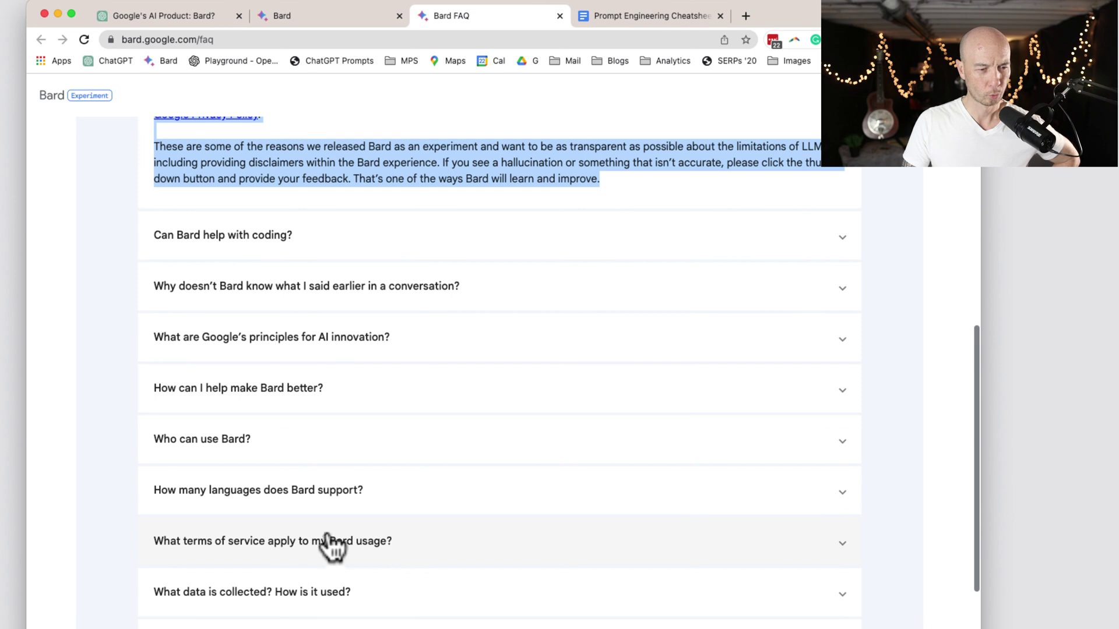
scroll(329, 545, down, 2)
scroll(328, 547, down, 2)
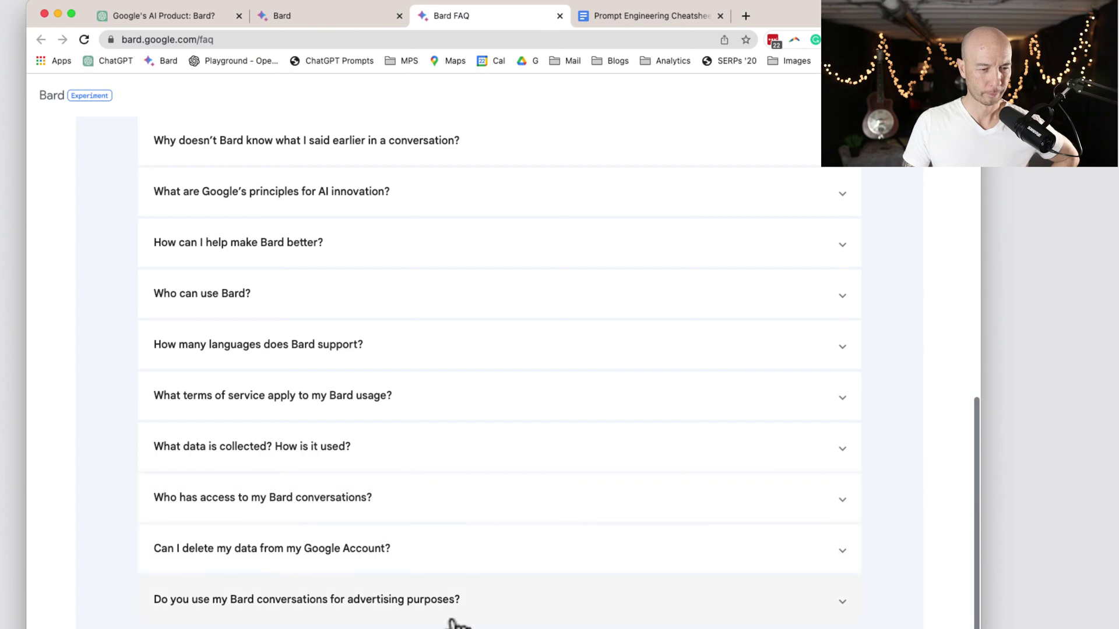
scroll(378, 469, up, 15)
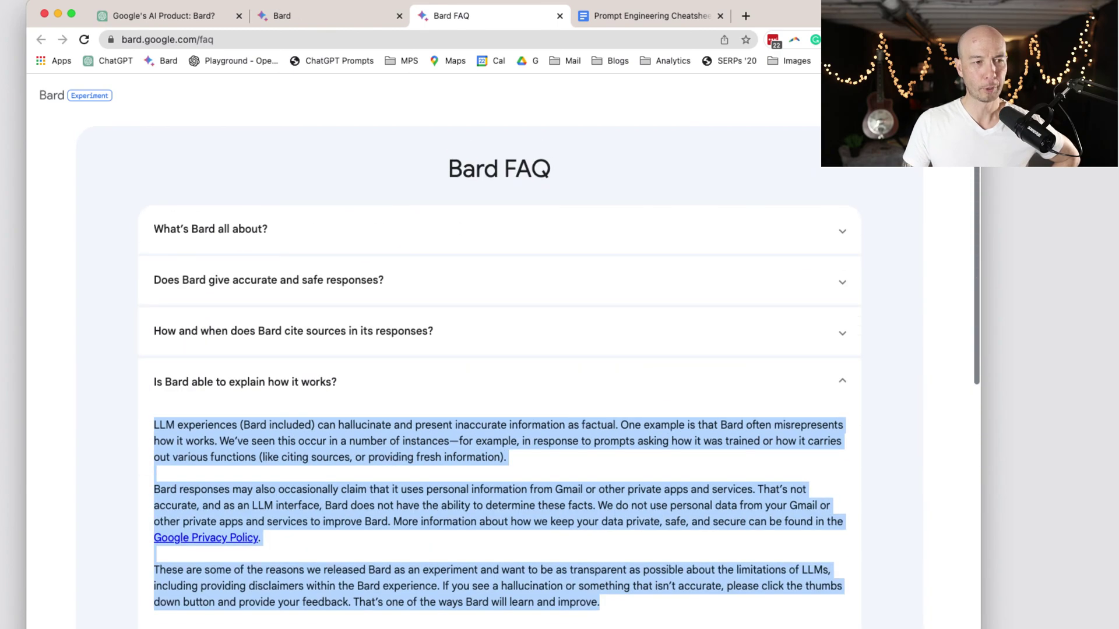
- Return to the ChatGPT conversation and ask "is chatgpt better than bard?"
click(175, 16)
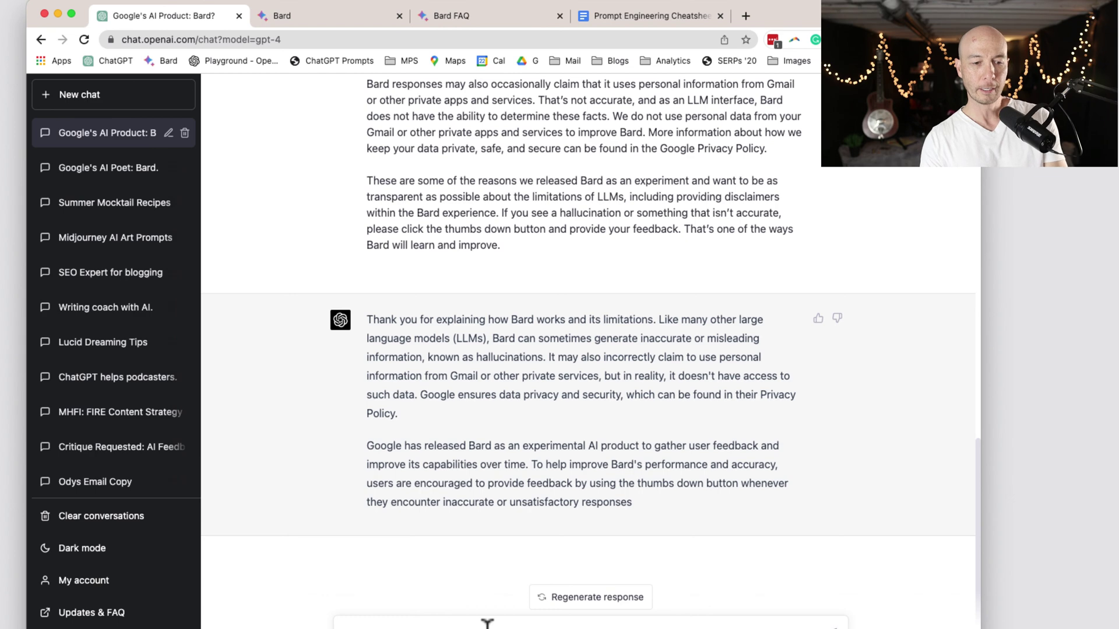
key(BackSpace)
key(BackSpace)
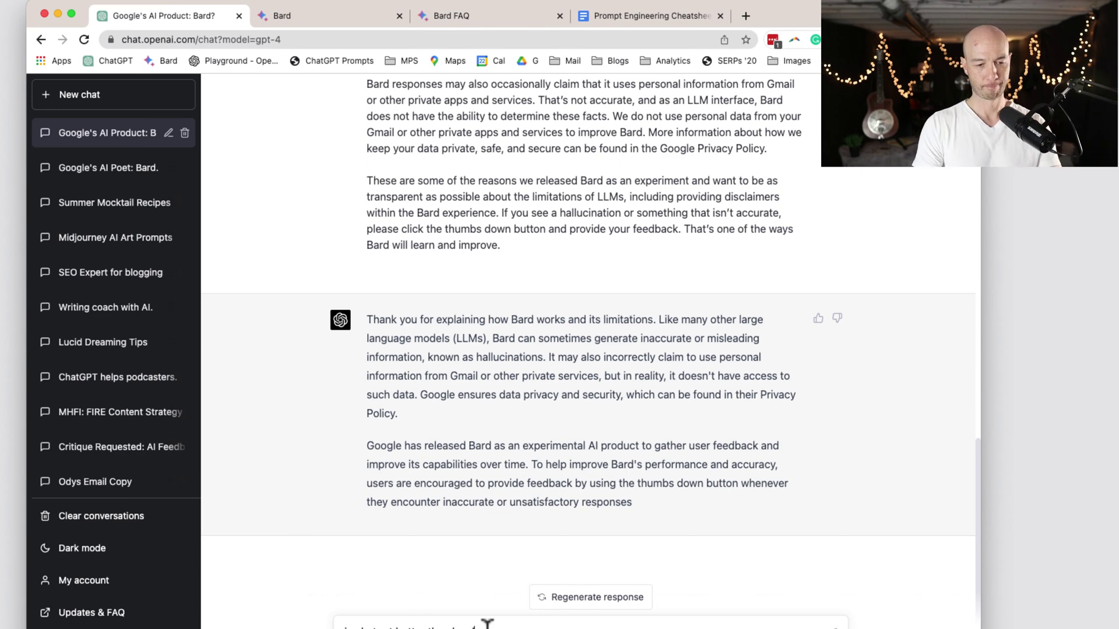
key(Return)
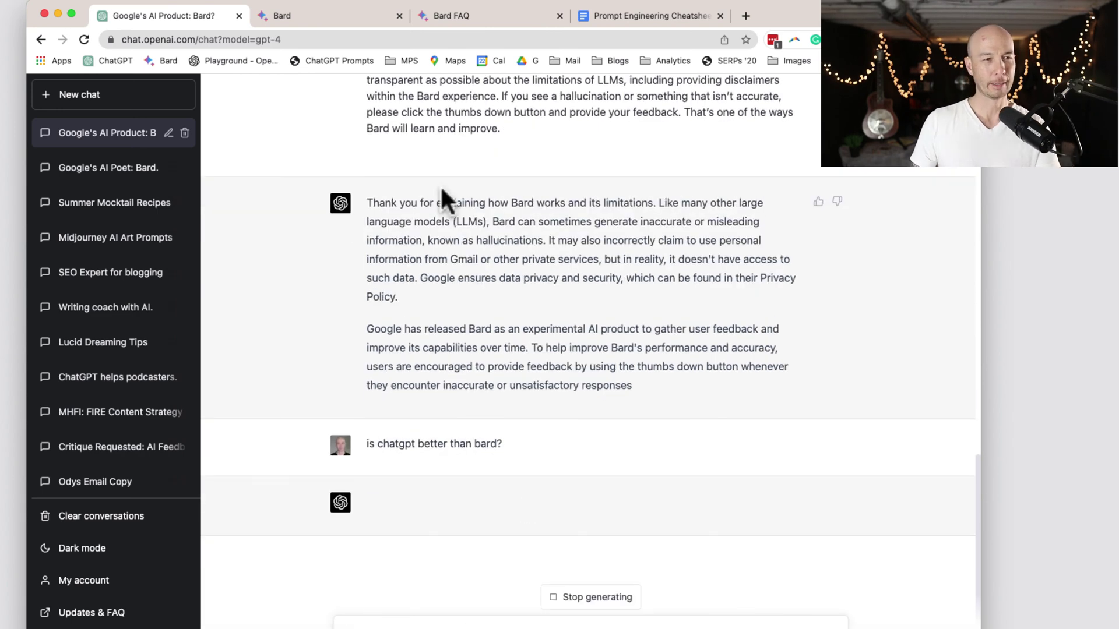
- Switch to the Bard conversation and ask "Is bard better than ChatGPT"
click(297, 16)
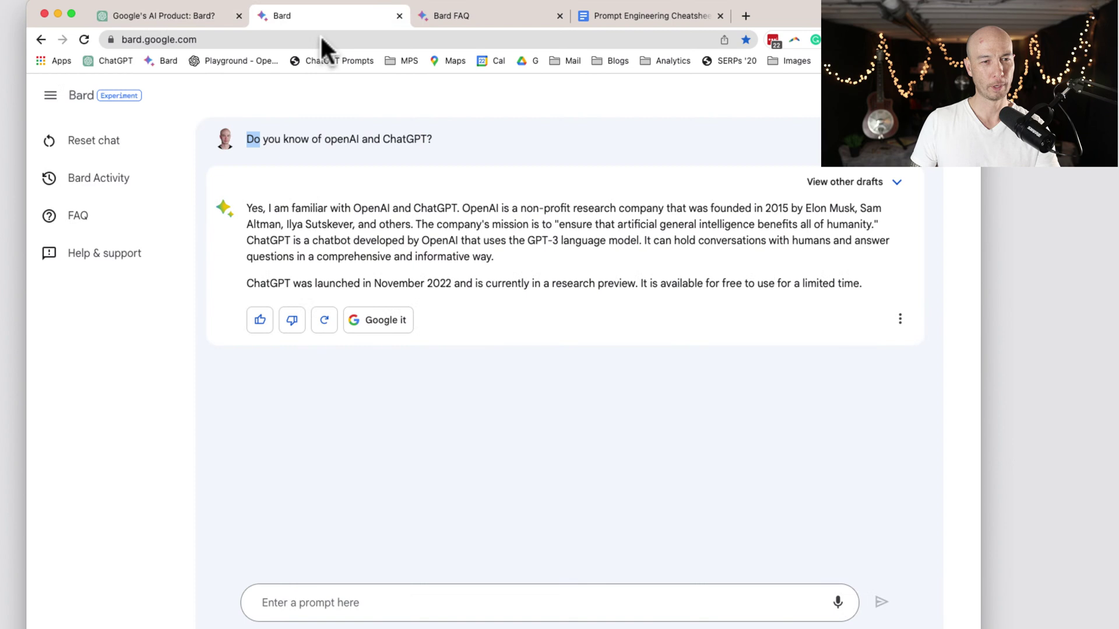
click(323, 604)
text(Is)
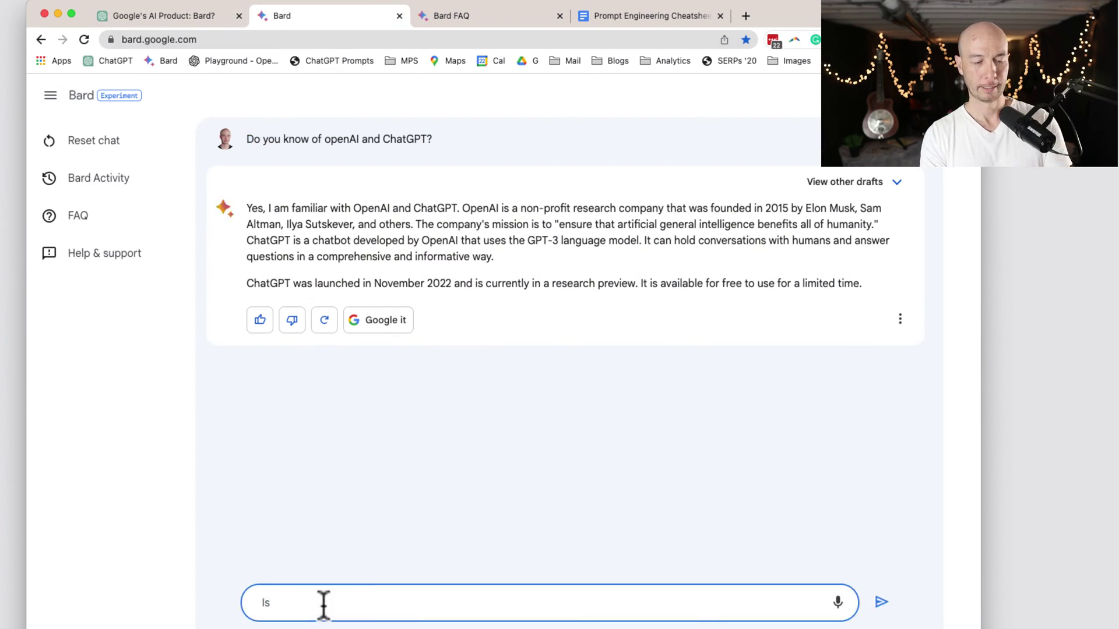
text( bard)
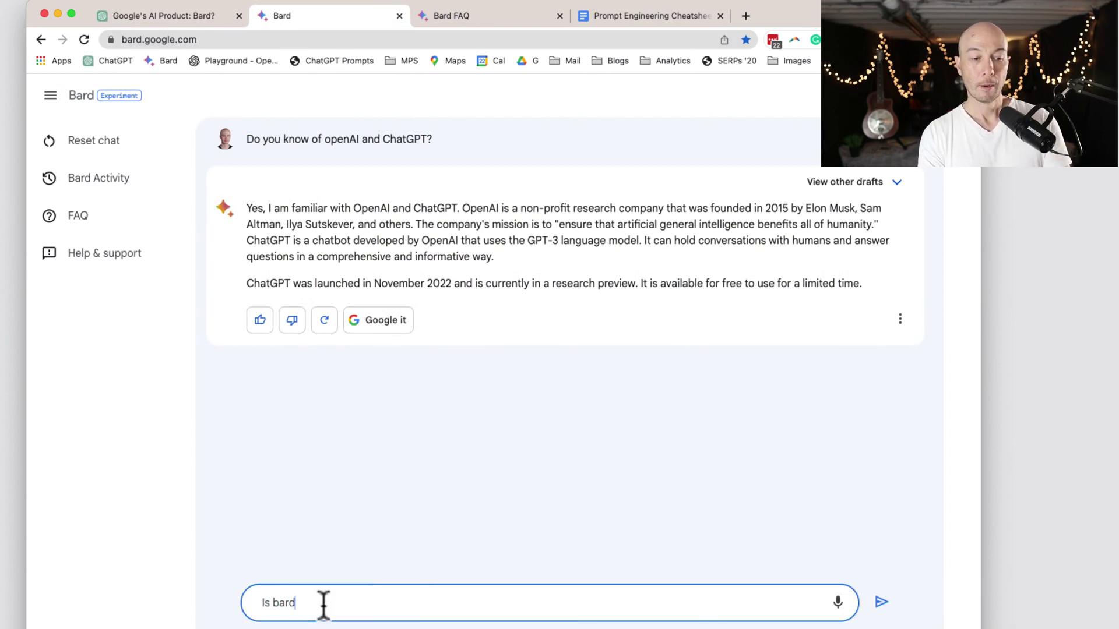
text( better than )
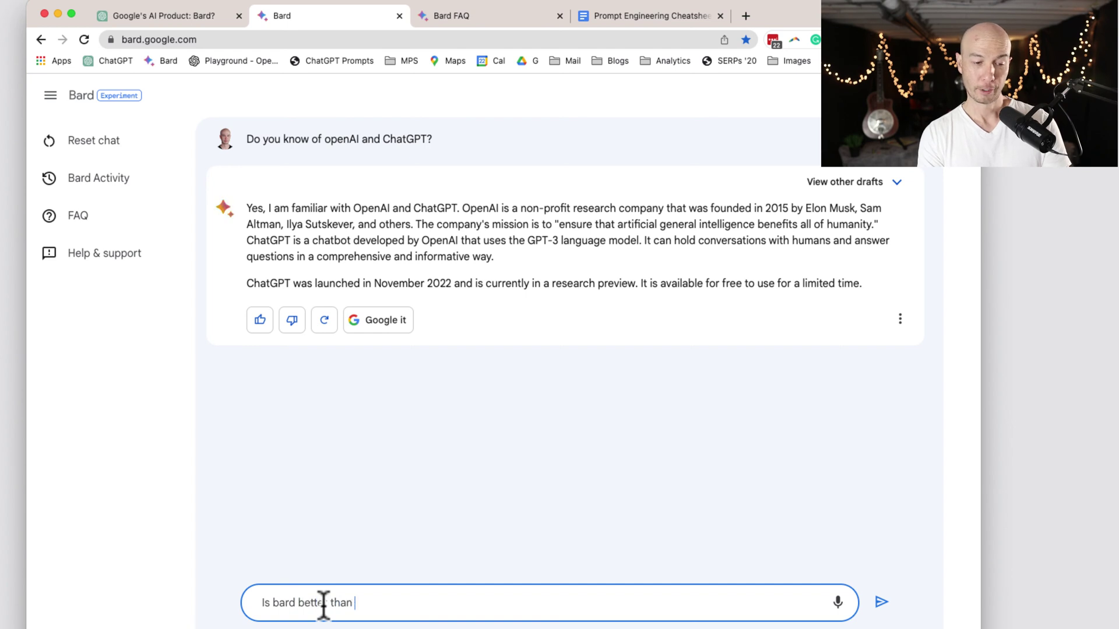
text(ChatG)
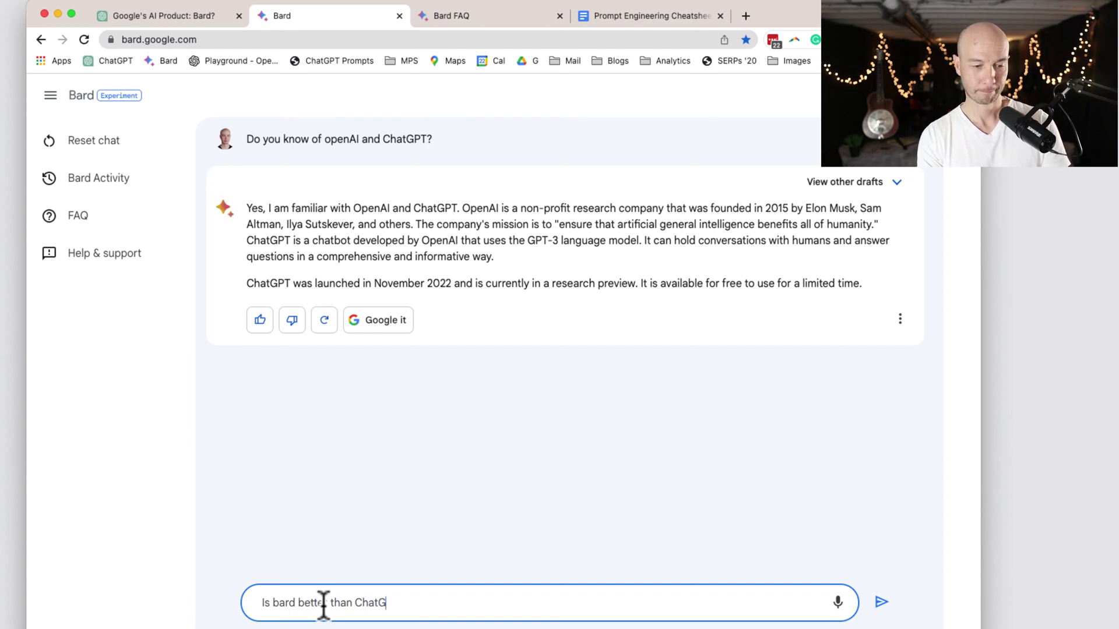
text(PT)
key(Return)
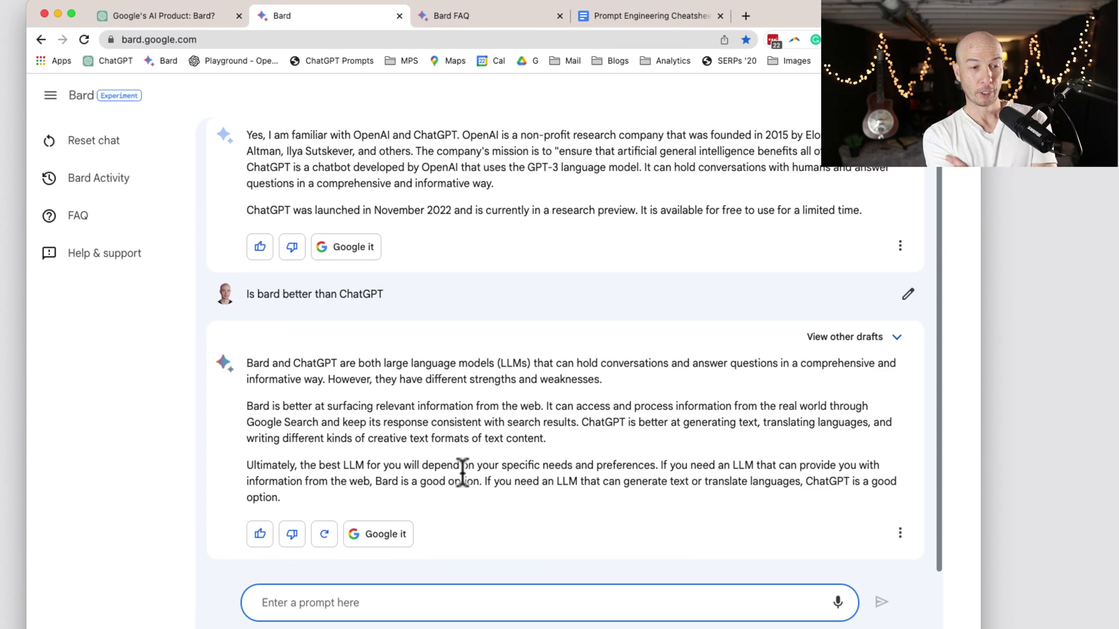
- Compare ChatGPT's and Bard's answers on which of the two chatbots is better
click(156, 18)
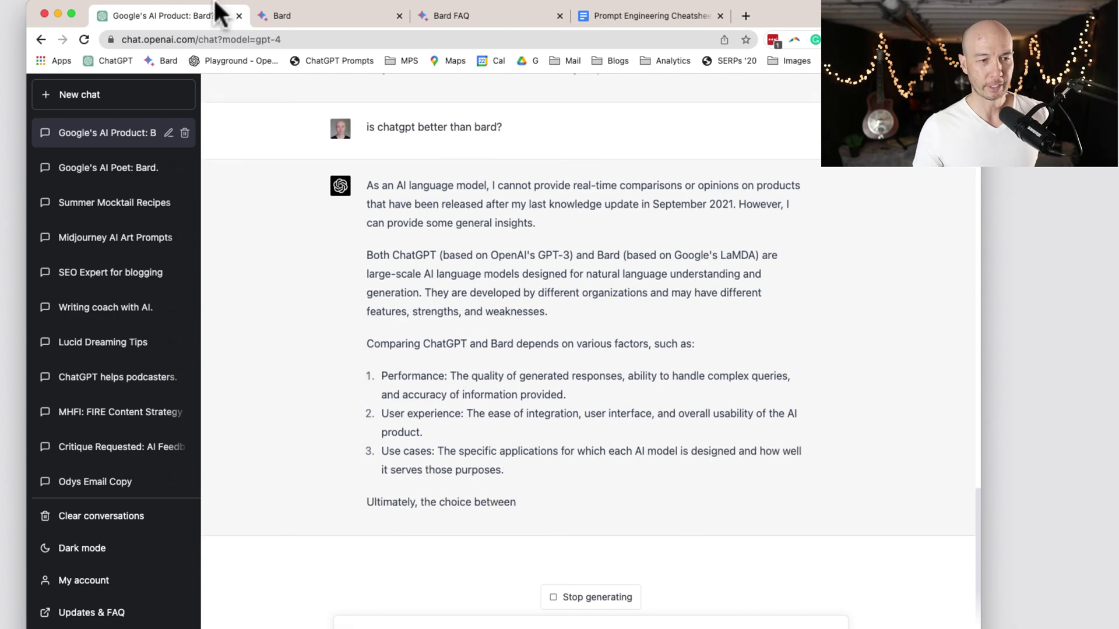
click(315, 15)
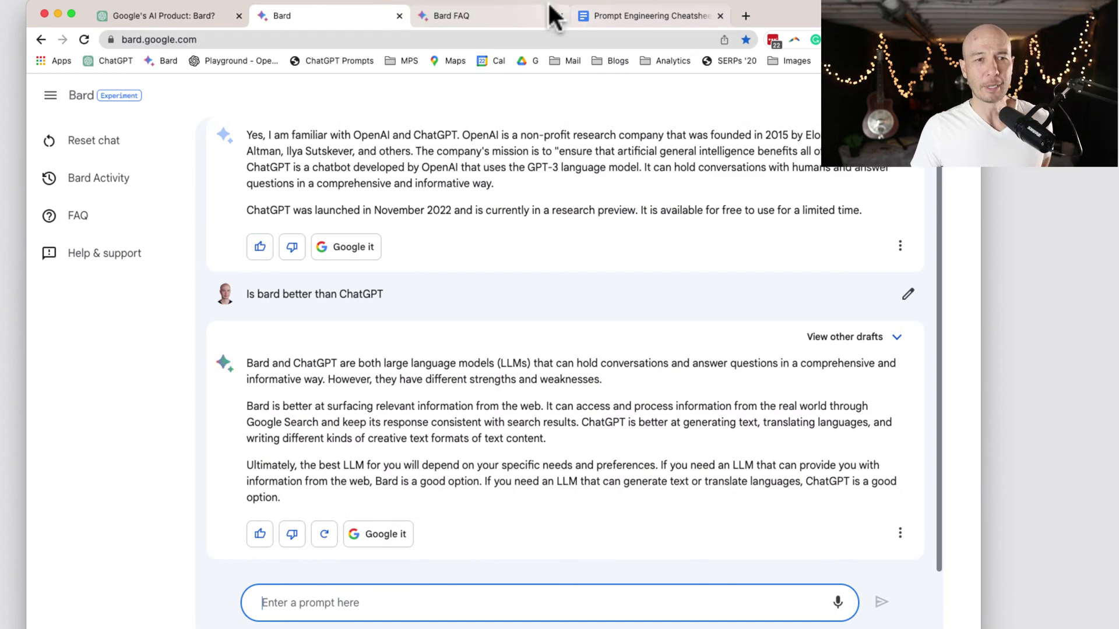
click(512, 1)
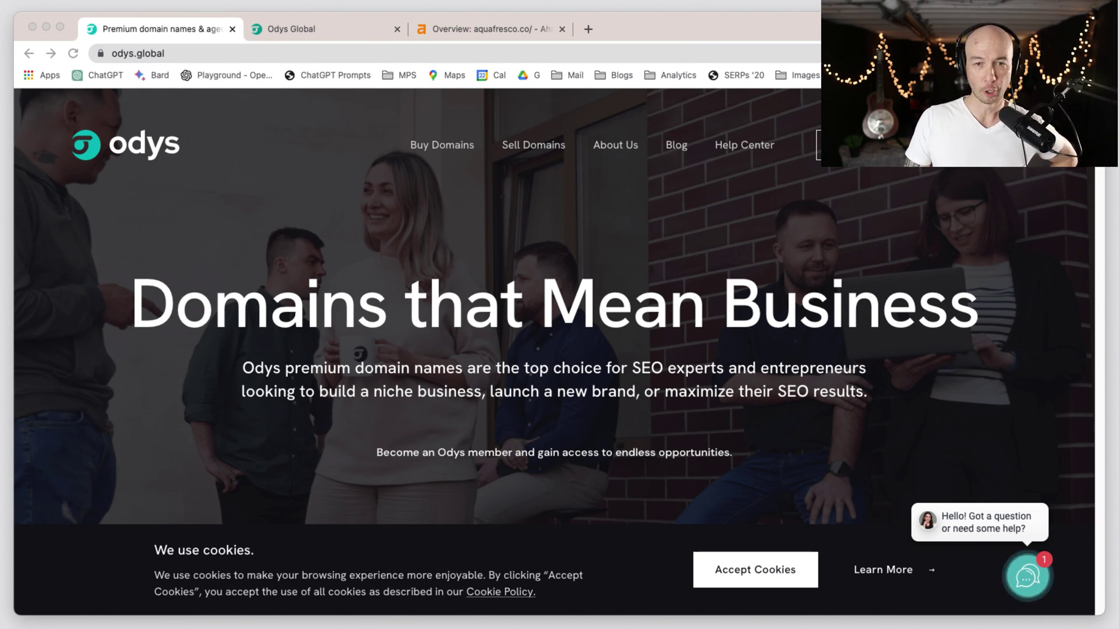
- Accept cookies on the Odys homepage and review the value breakdown and price in the AquaFresco.co marketplace listing
click(712, 579)
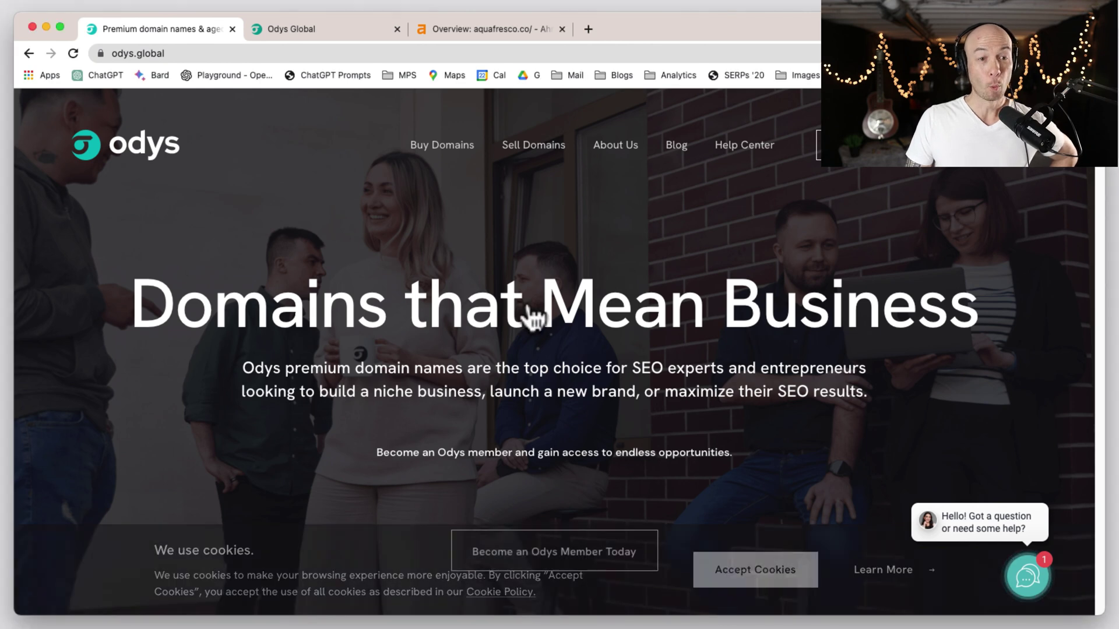
click(327, 29)
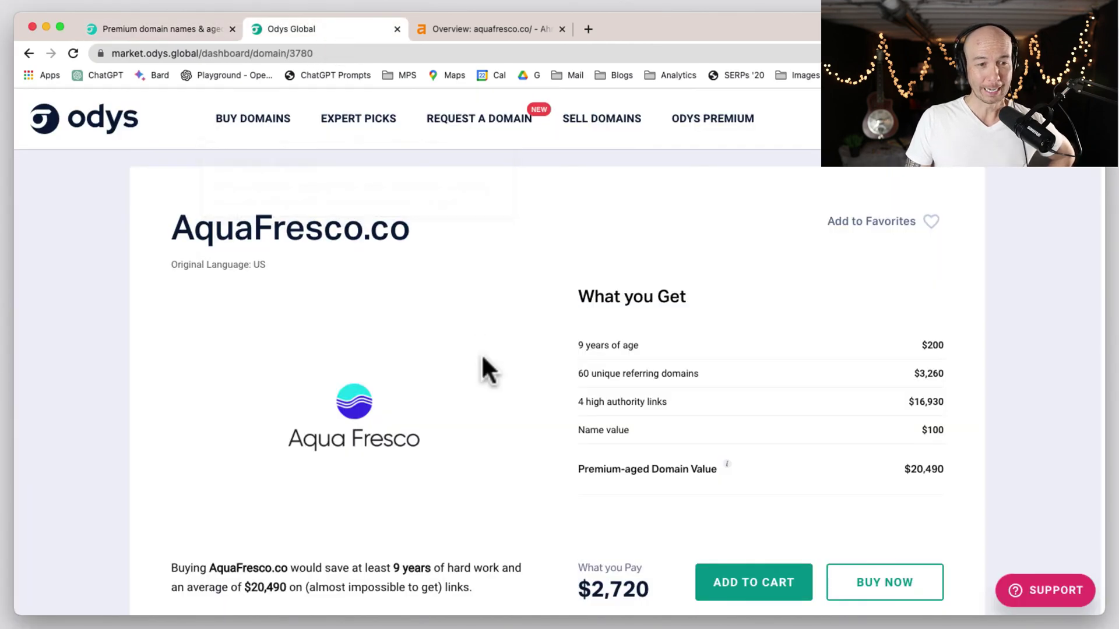
scroll(536, 411, down, 2)
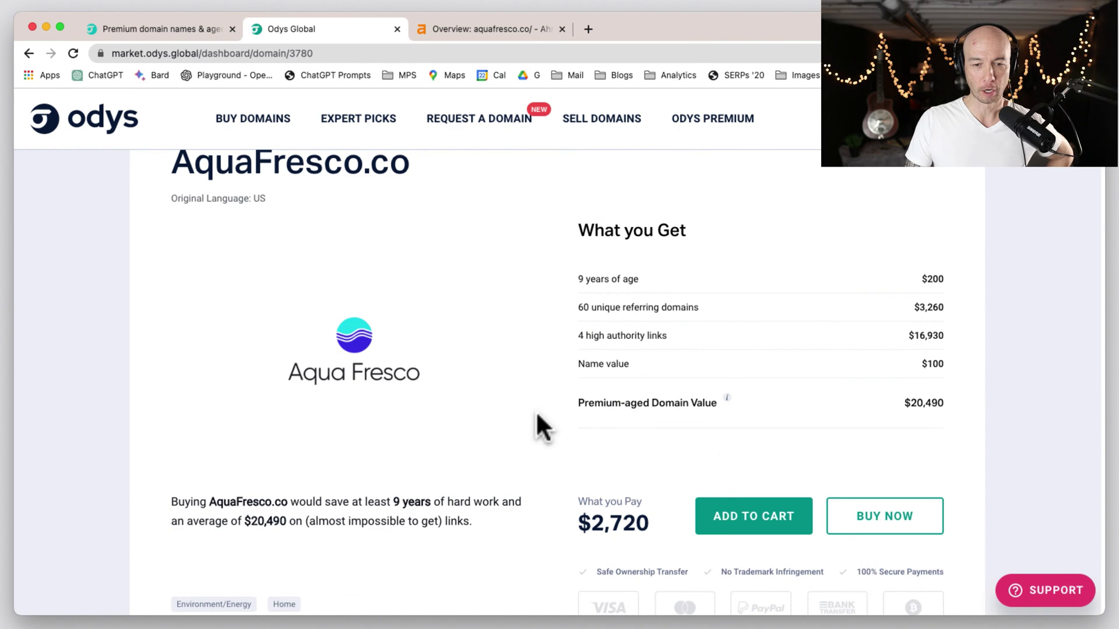
scroll(536, 414, up, 2)
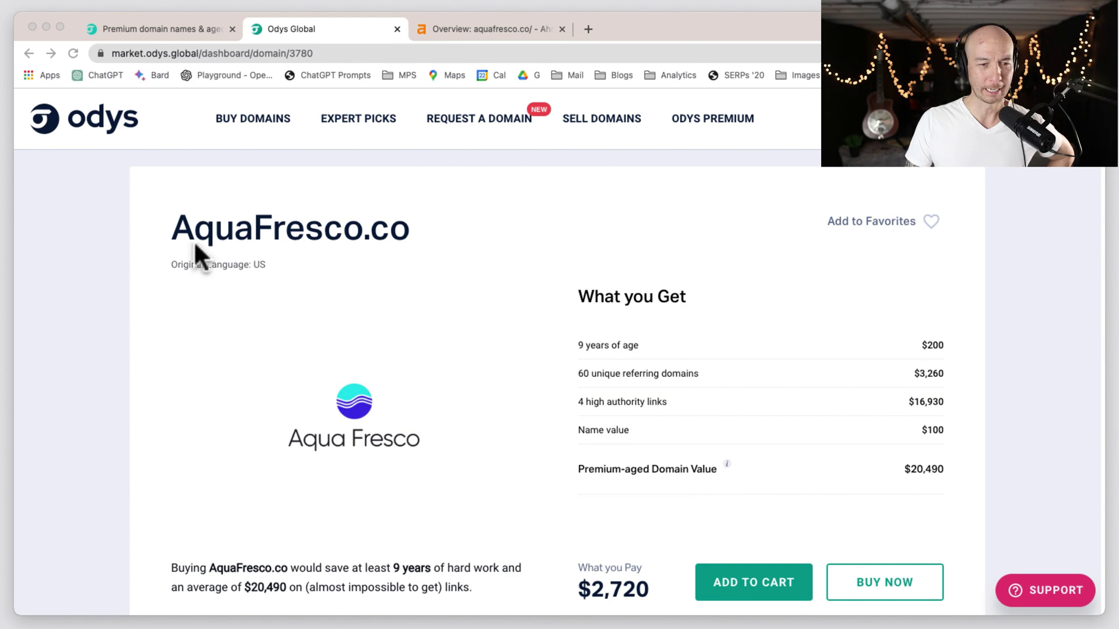
click(451, 366)
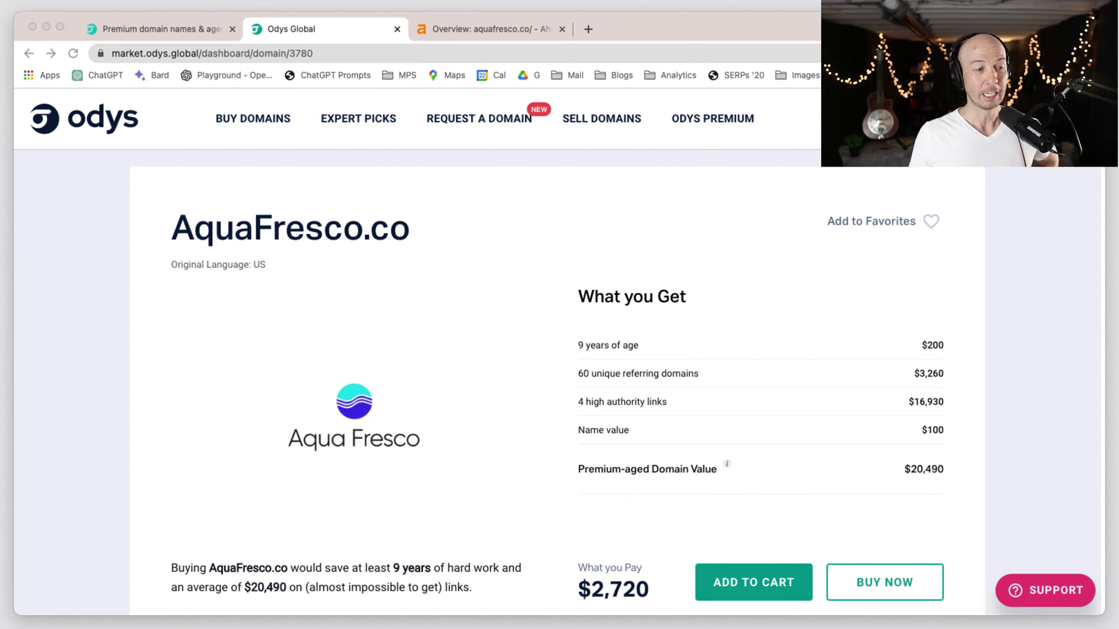
scroll(443, 397, down, 3)
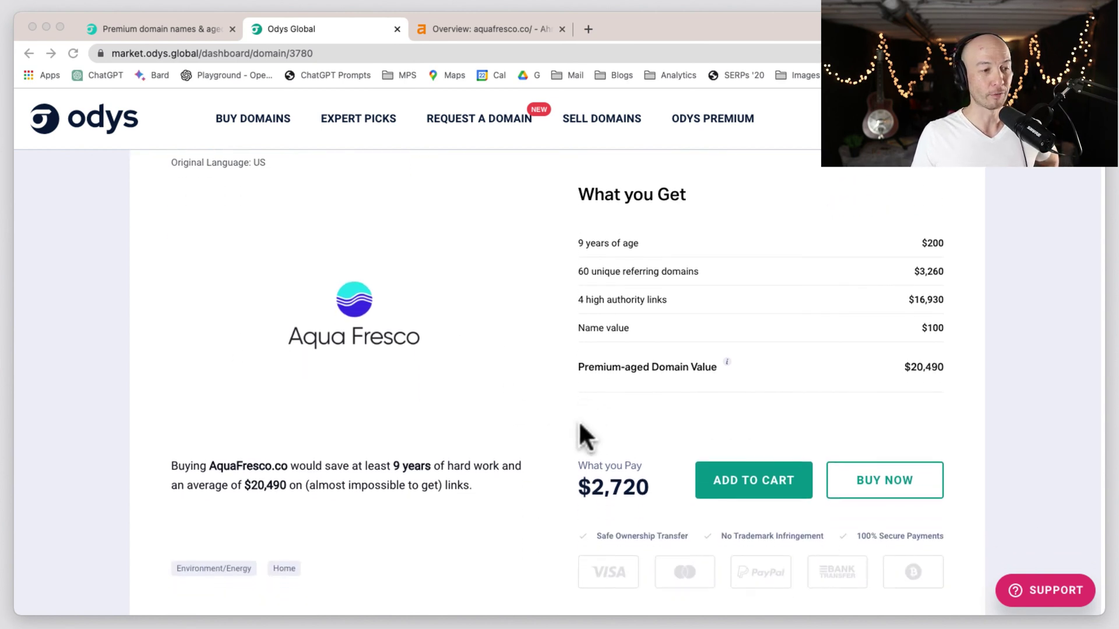
scroll(580, 434, down, 3)
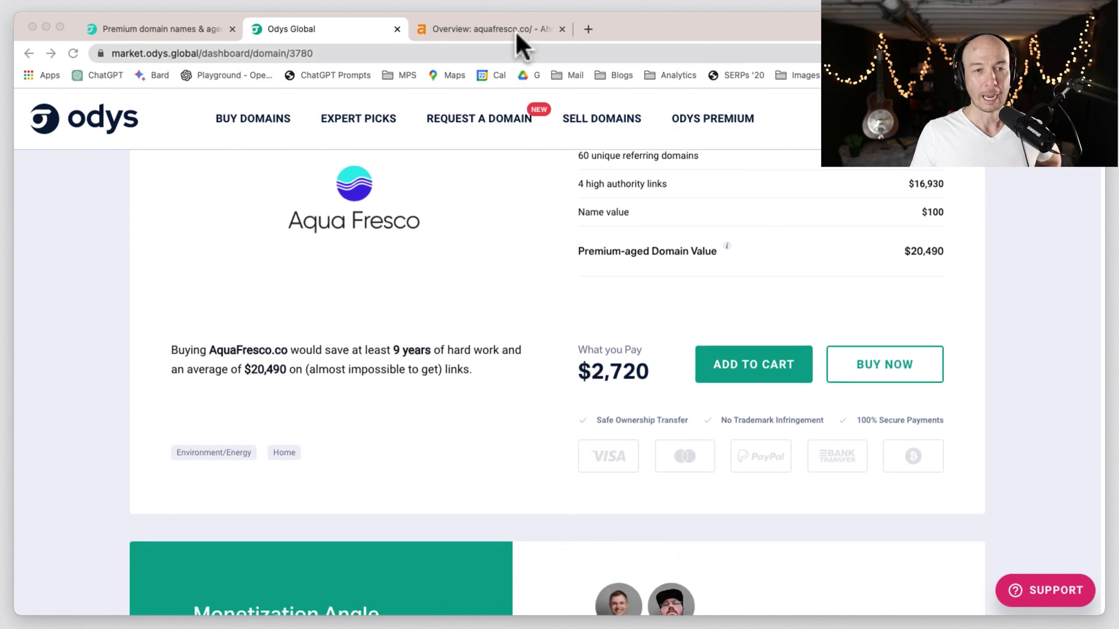
- Check the Ahrefs overview of aquafresco.co, and read the Odys listing's monetization angle, expert assistance and brand assets
click(515, 32)
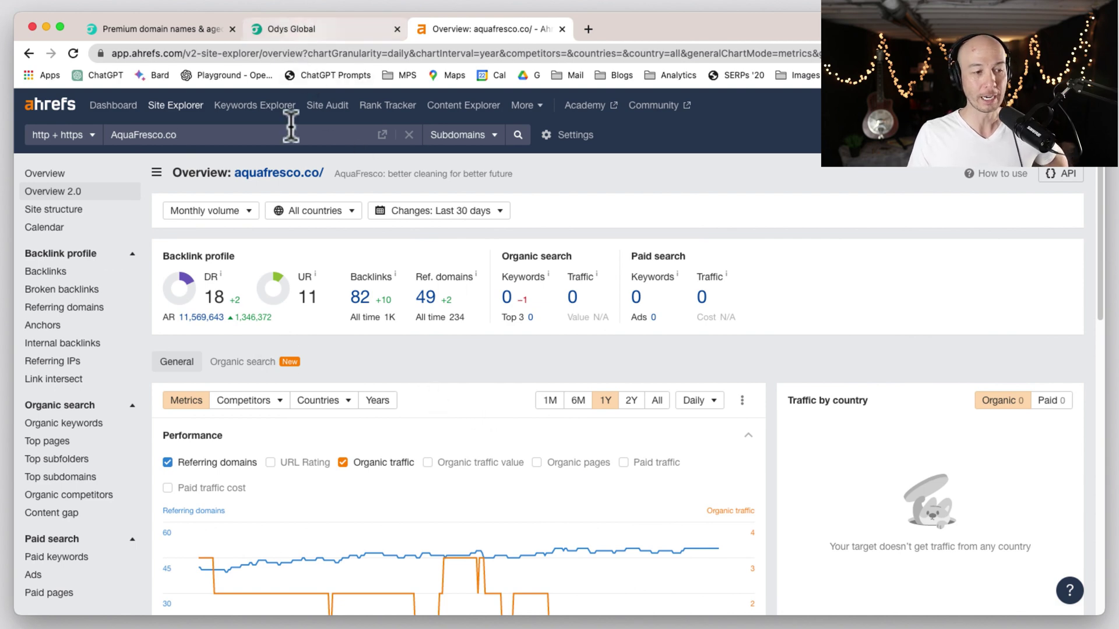
click(347, 30)
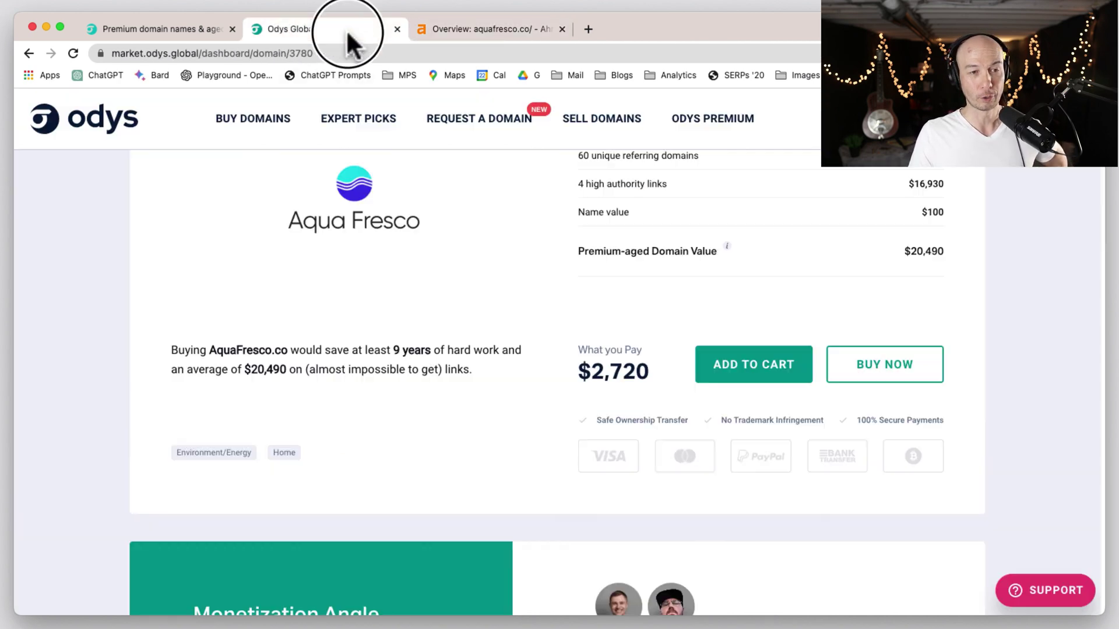
scroll(539, 326, down, 5)
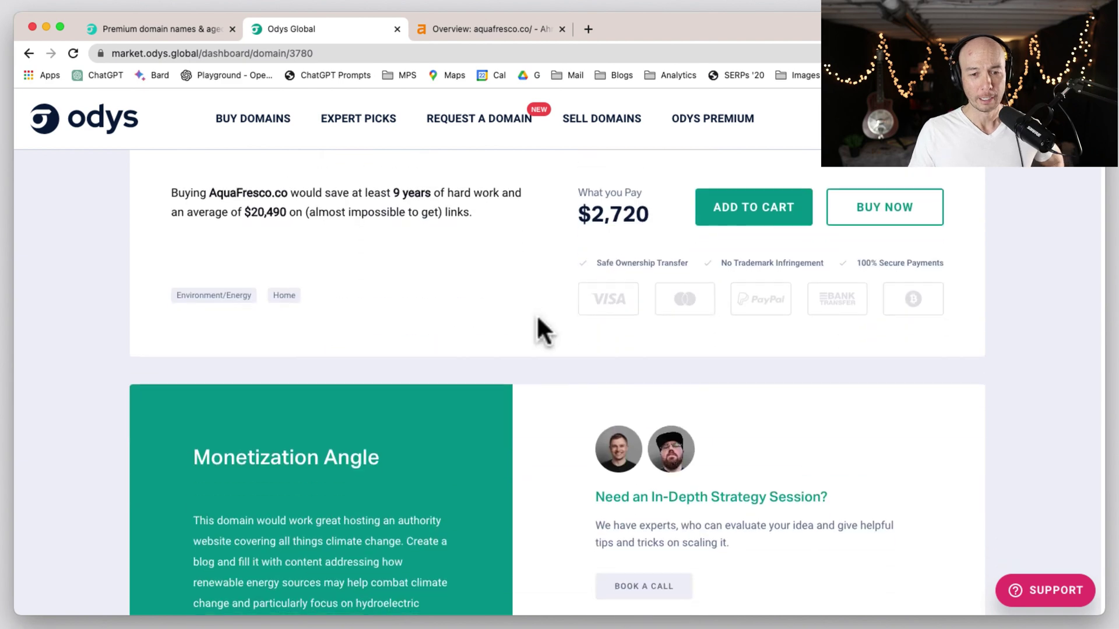
scroll(537, 333, down, 3)
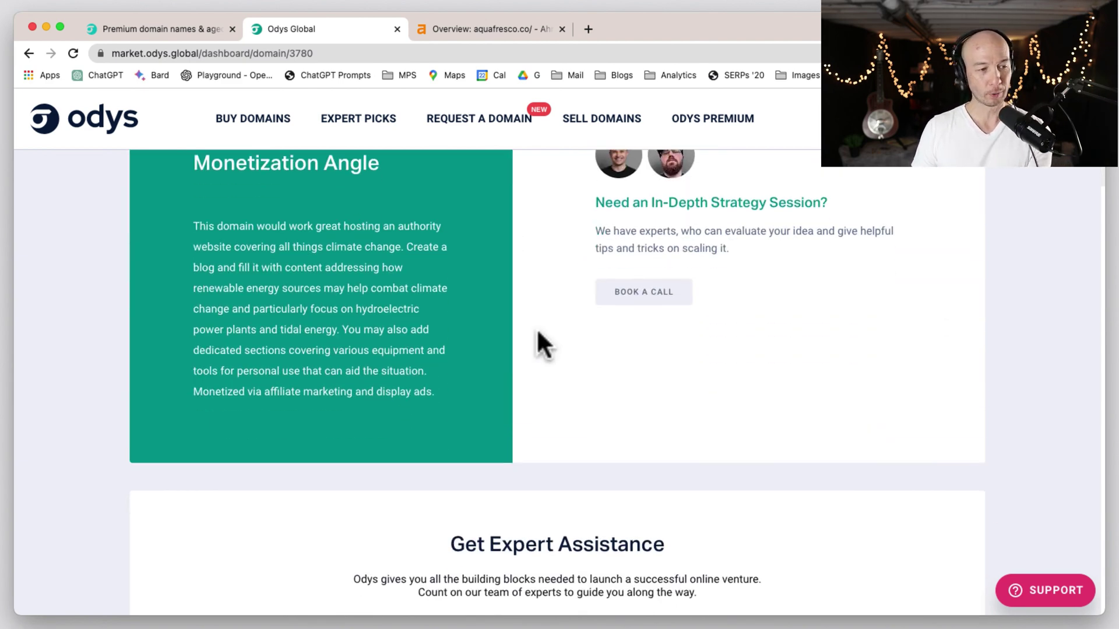
scroll(568, 355, down, 6)
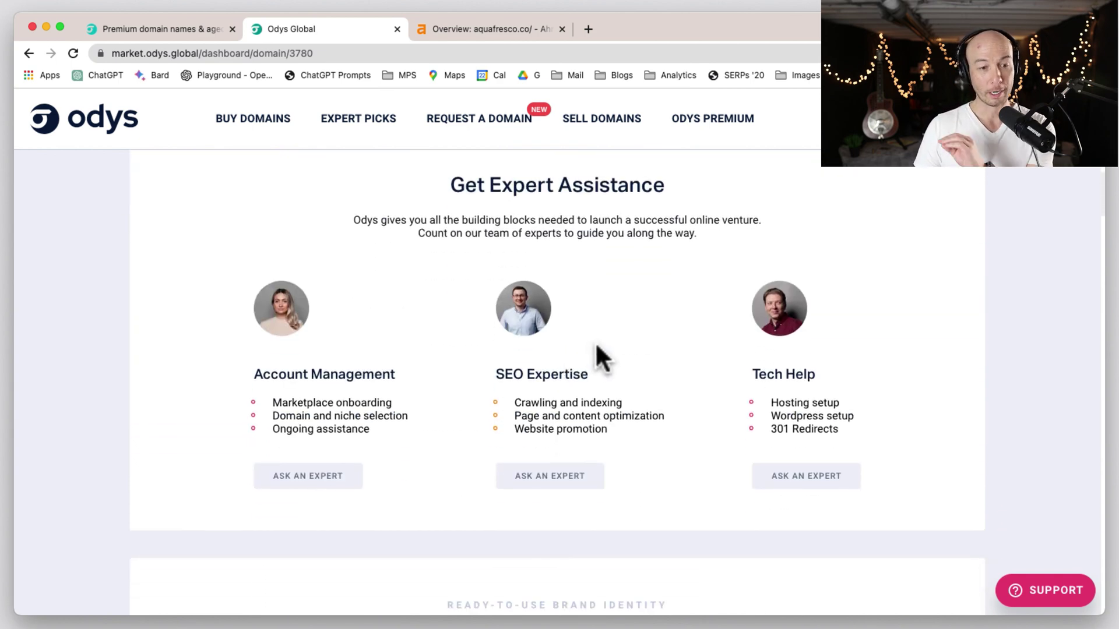
scroll(598, 338, down, 7)
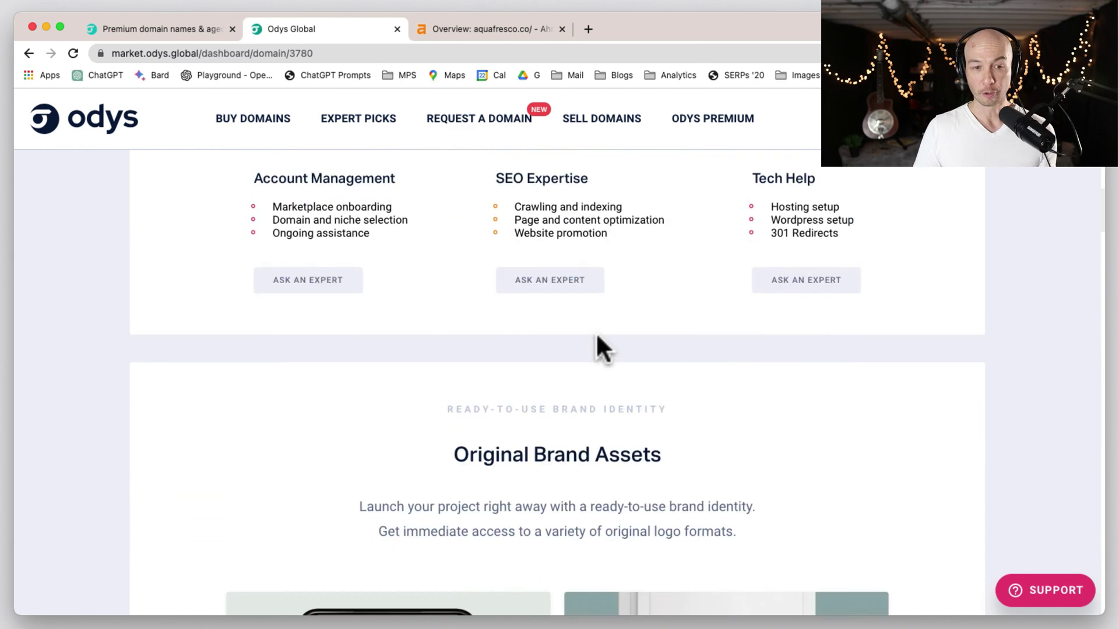
scroll(596, 335, down, 3)
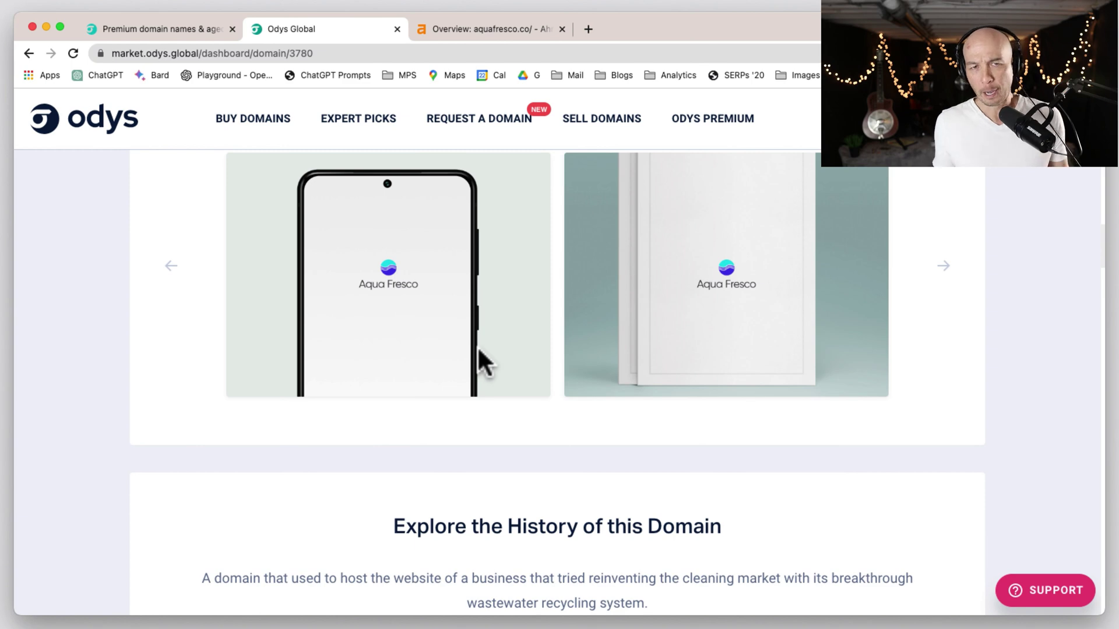
- Examine the domain history section of the AquaFresco.co listing, enlarging the screenshot of the former website and closing it
scroll(558, 394, down, 5)
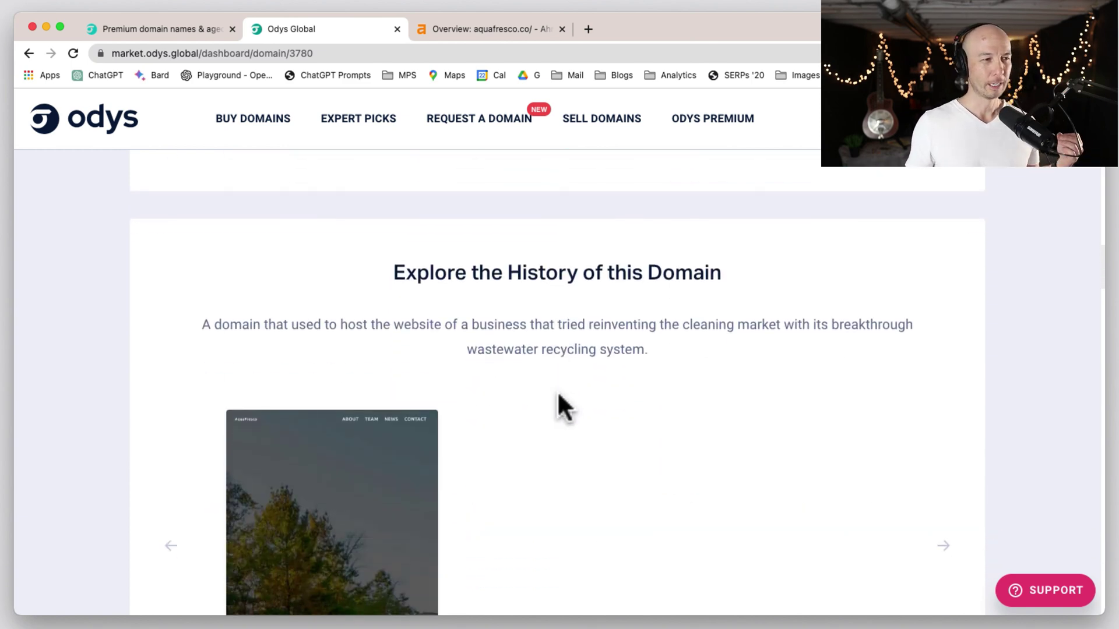
scroll(558, 402, down, 5)
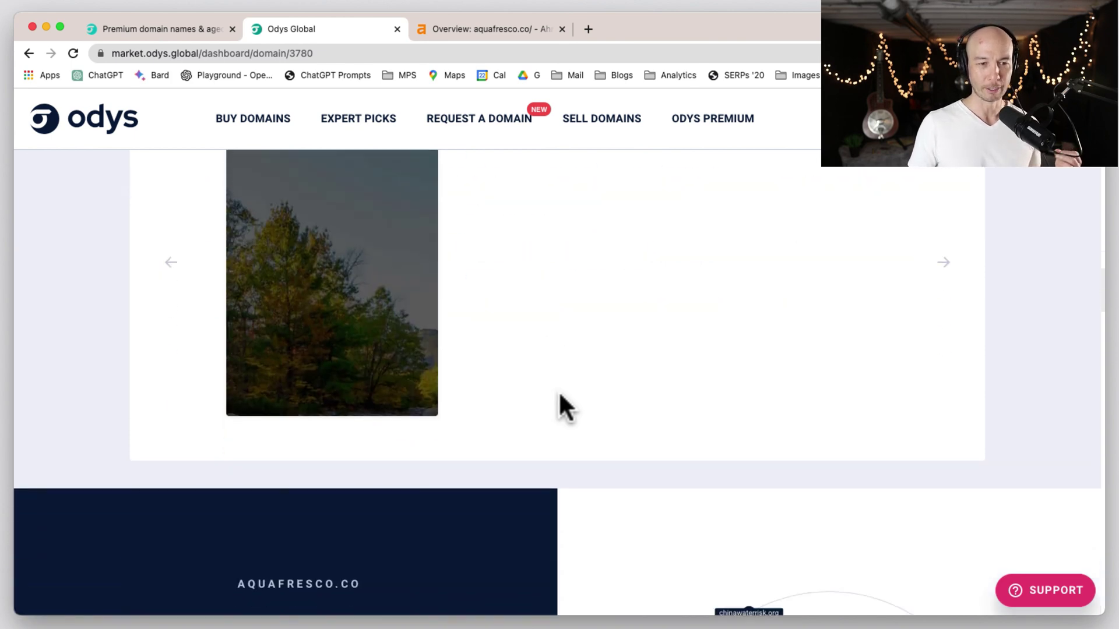
scroll(429, 455, up, 4)
click(382, 492)
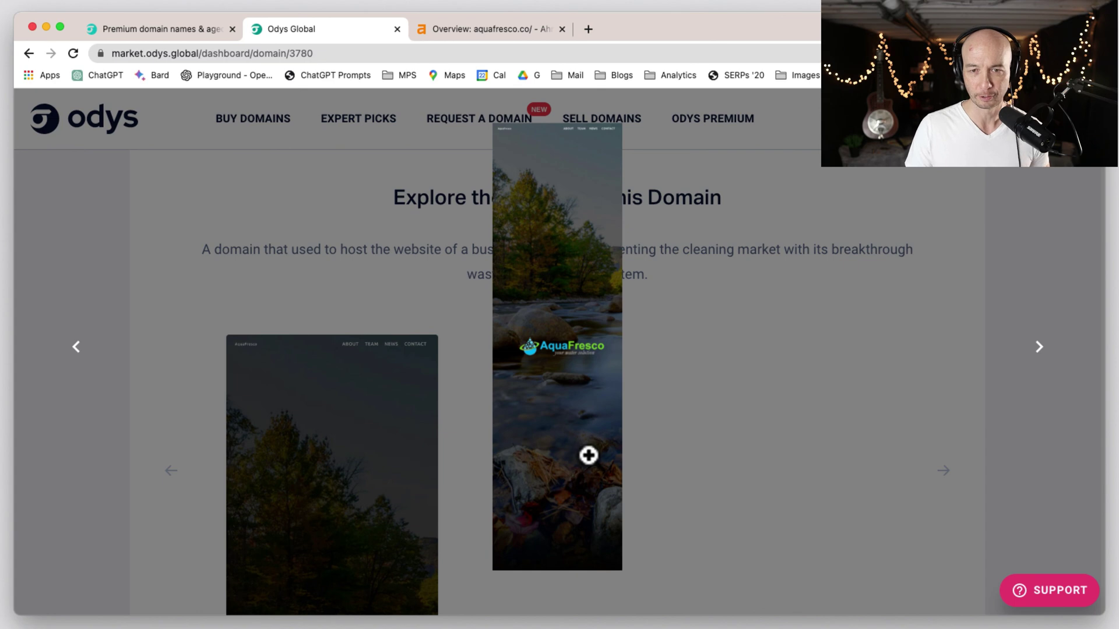
click(673, 426)
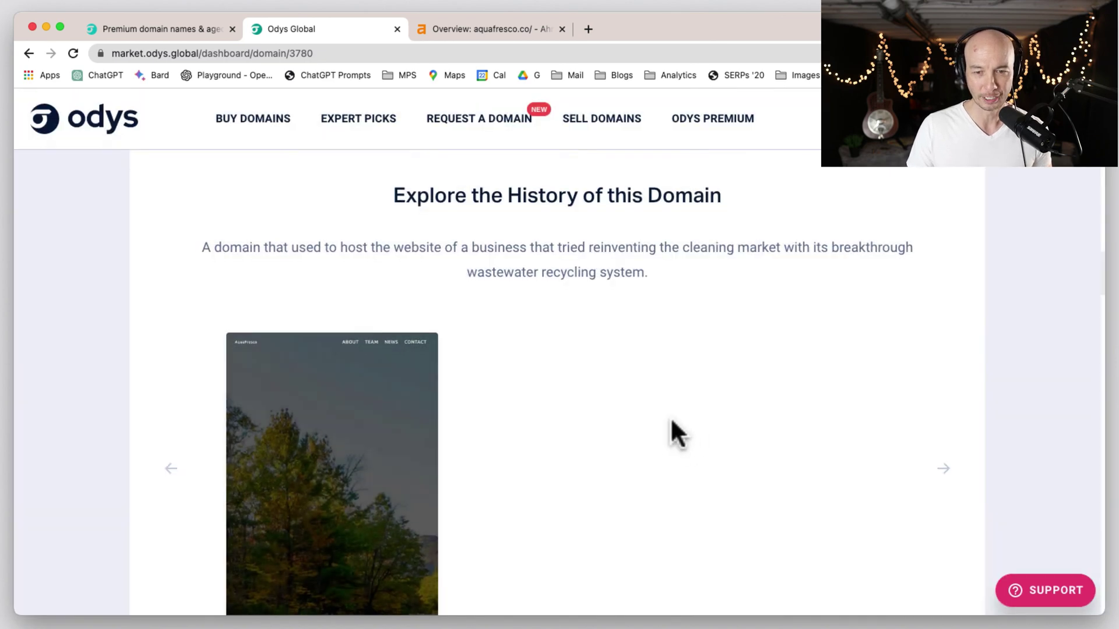
scroll(670, 418, up, 1)
- Switch to Ahrefs and examine the referring domains report for aquafresco.co
click(482, 29)
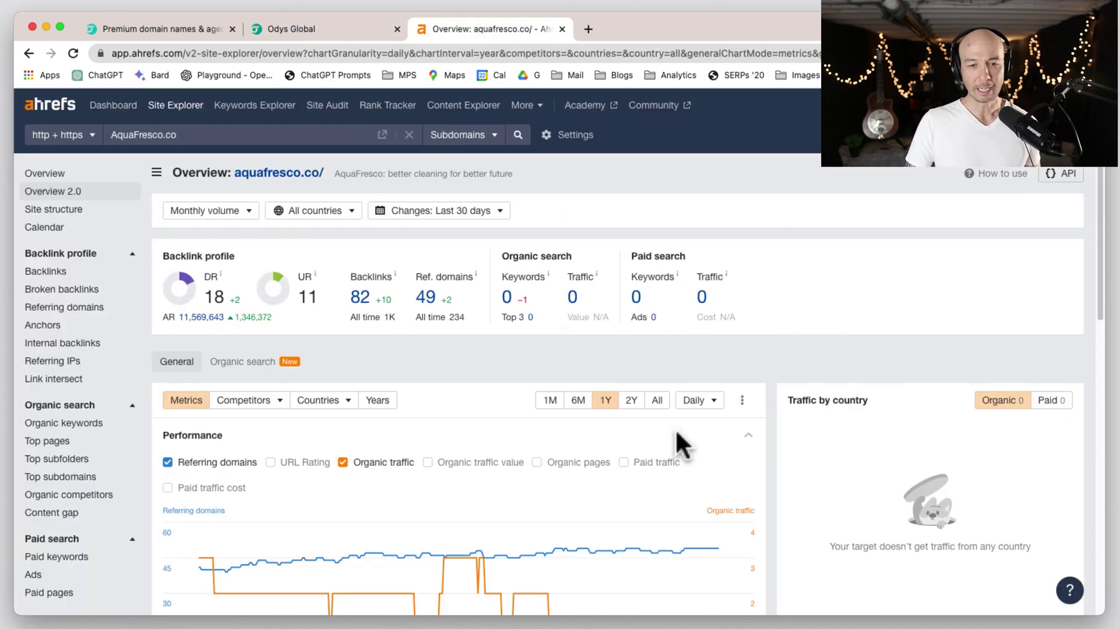
click(73, 311)
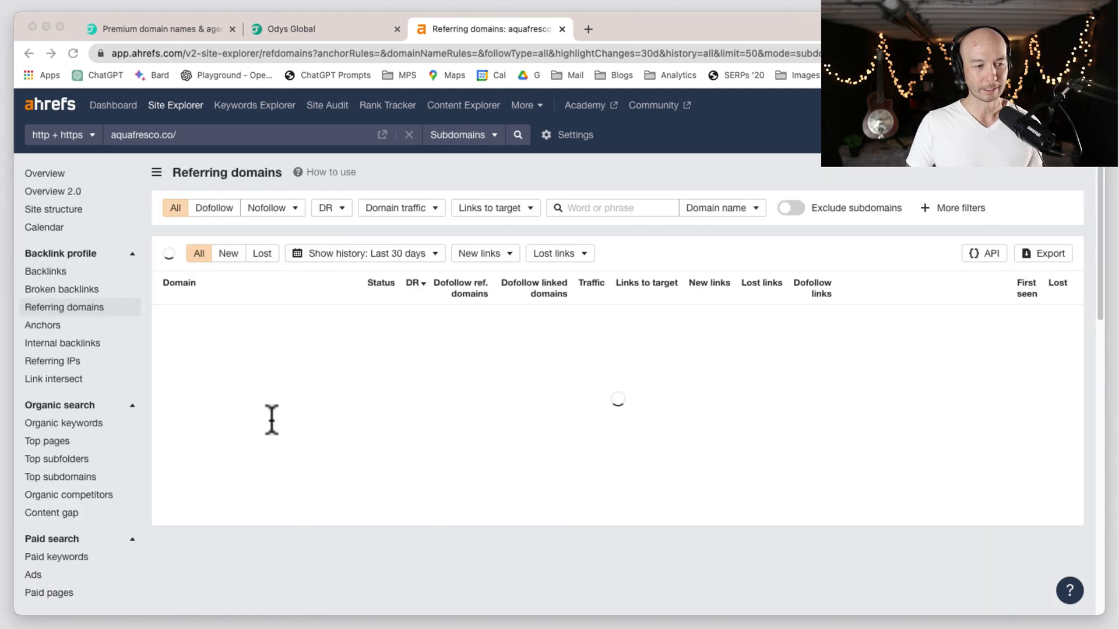
click(600, 186)
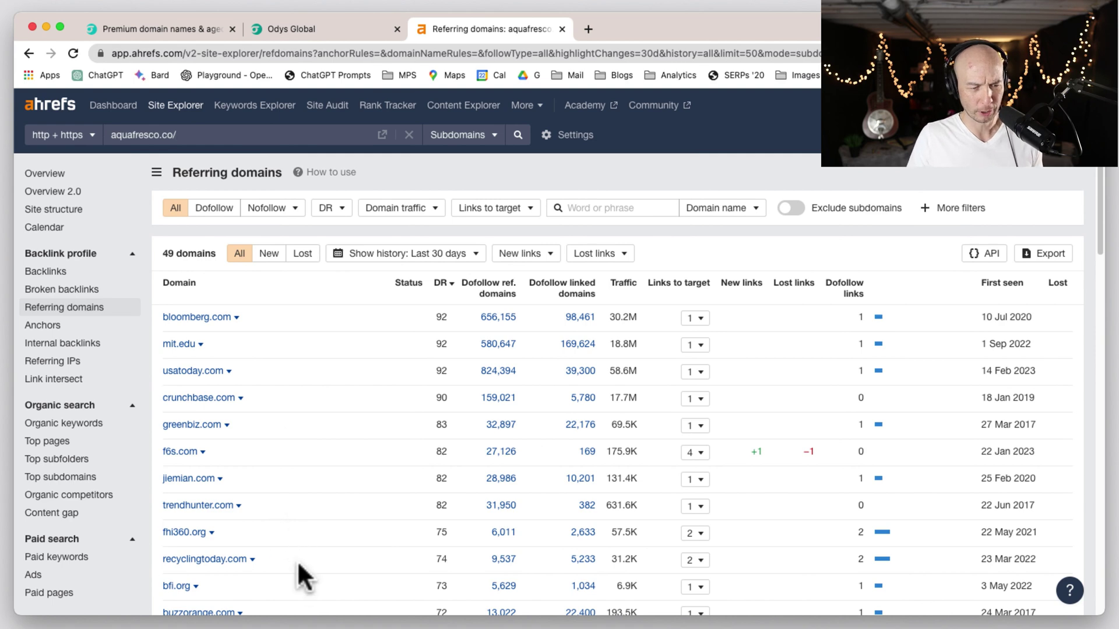
scroll(321, 551, down, 2)
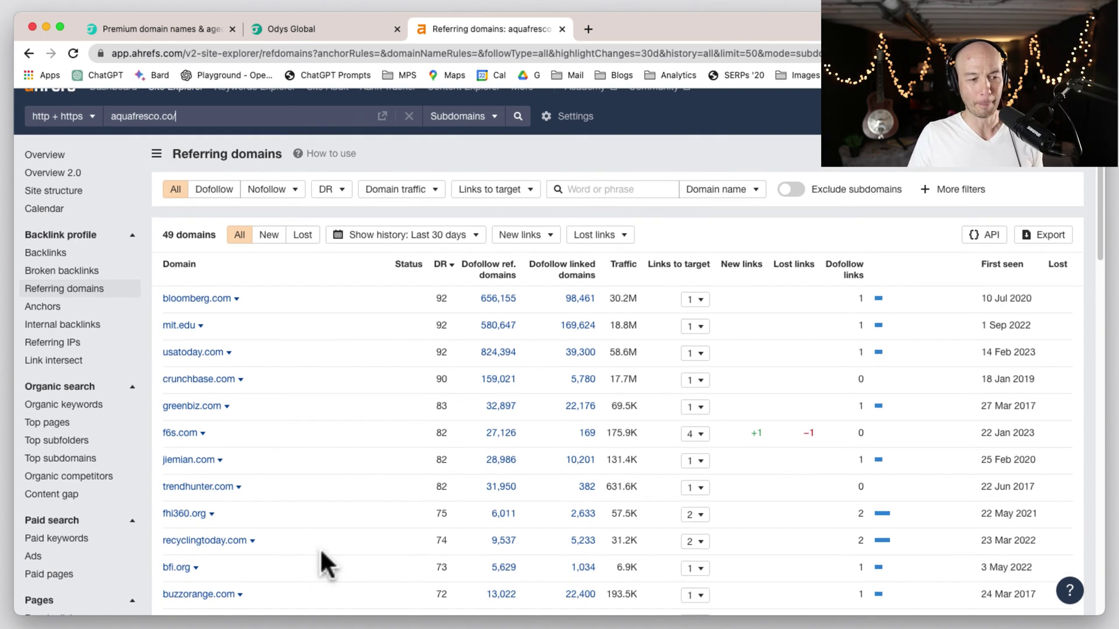
scroll(311, 550, down, 1)
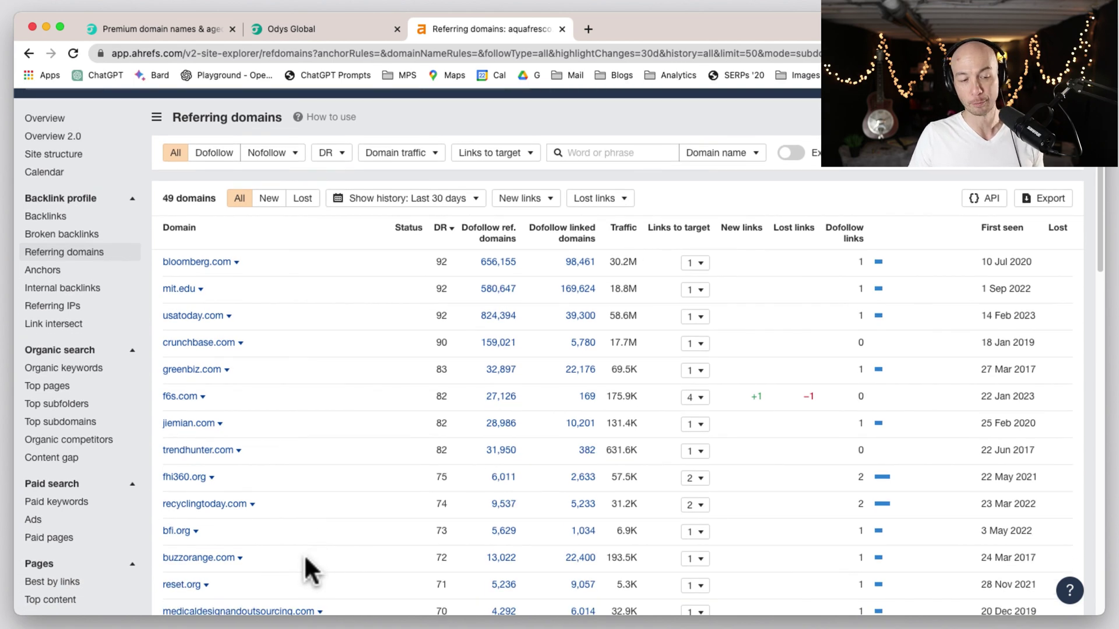
scroll(305, 560, up, 2)
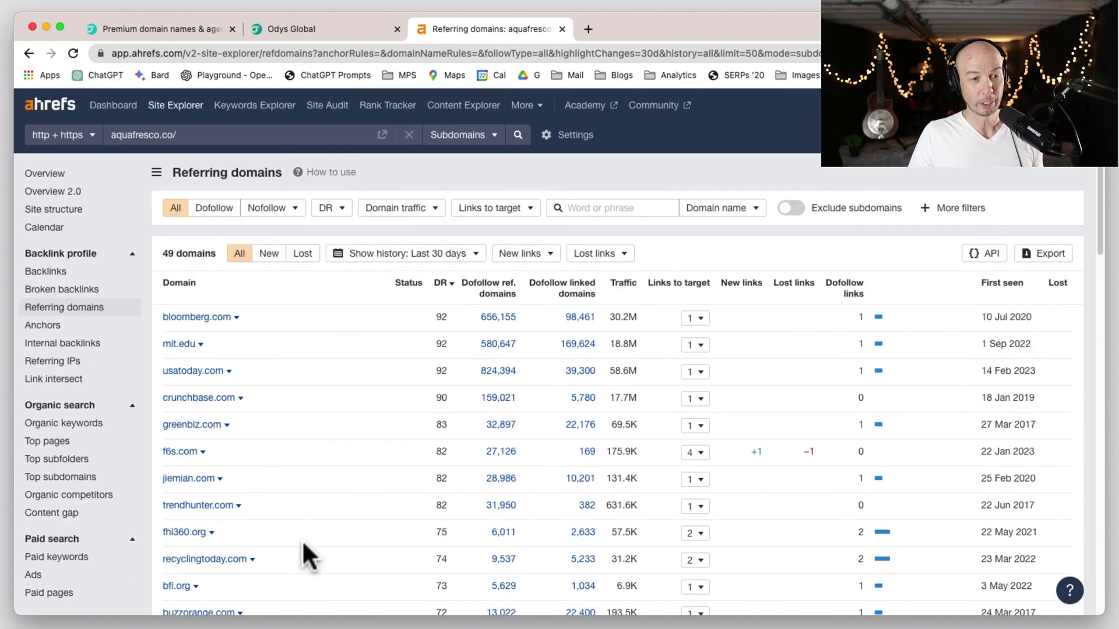
- Filter the referring domains report to show only dofollow links
click(201, 208)
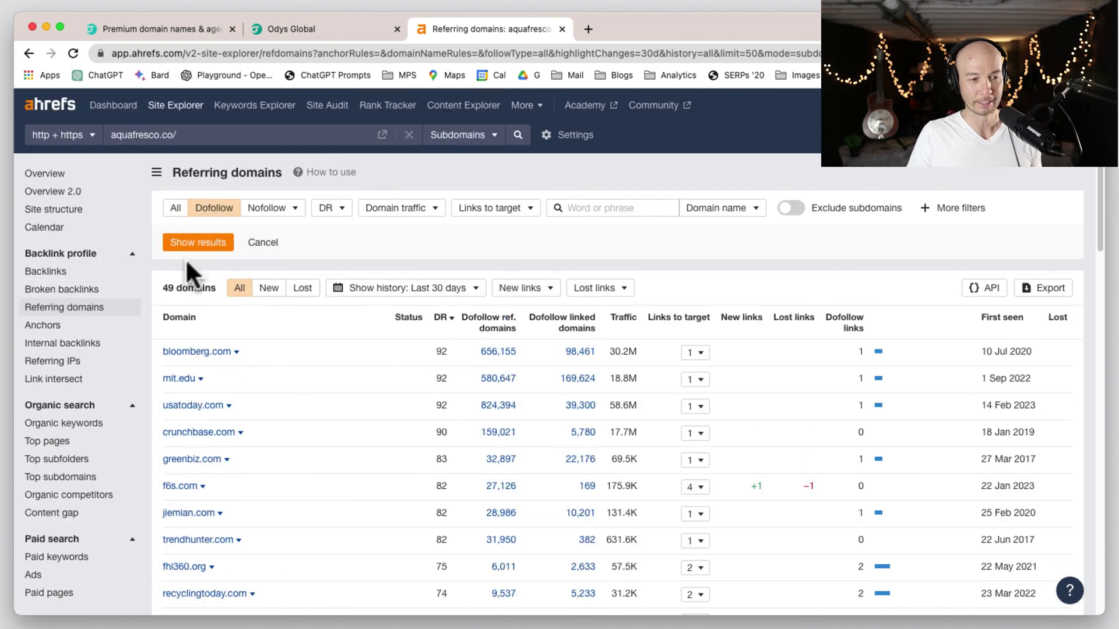
click(191, 239)
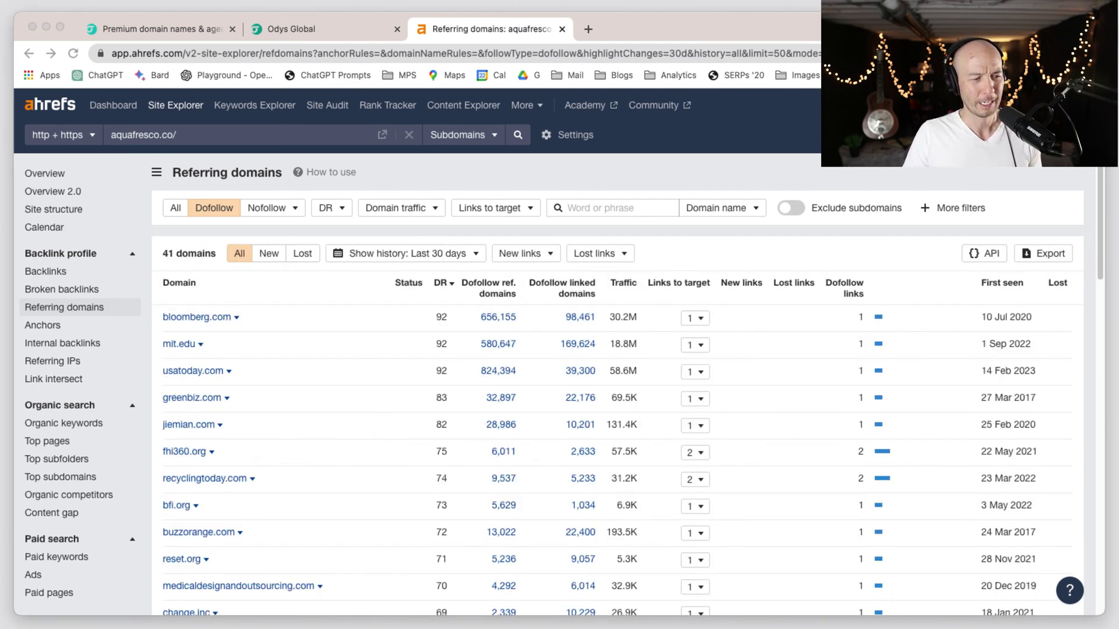
click(649, 188)
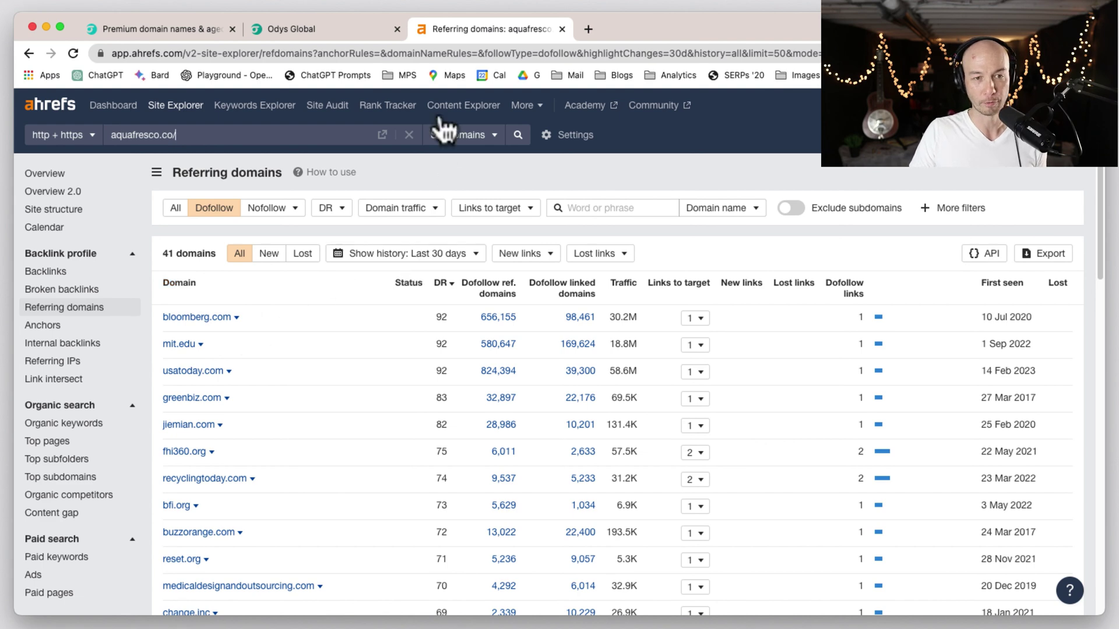
- Examine the all-time organic traffic, organic keywords, traffic value and organic positions charts in the Ahrefs overview of aquafresco.co
click(51, 191)
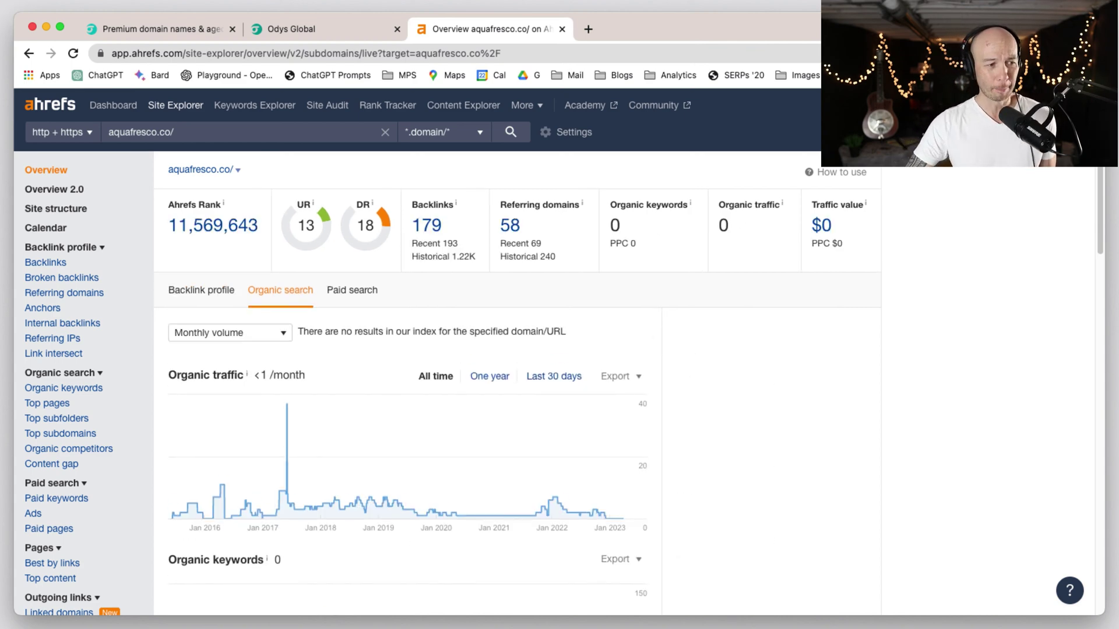
scroll(708, 470, down, 4)
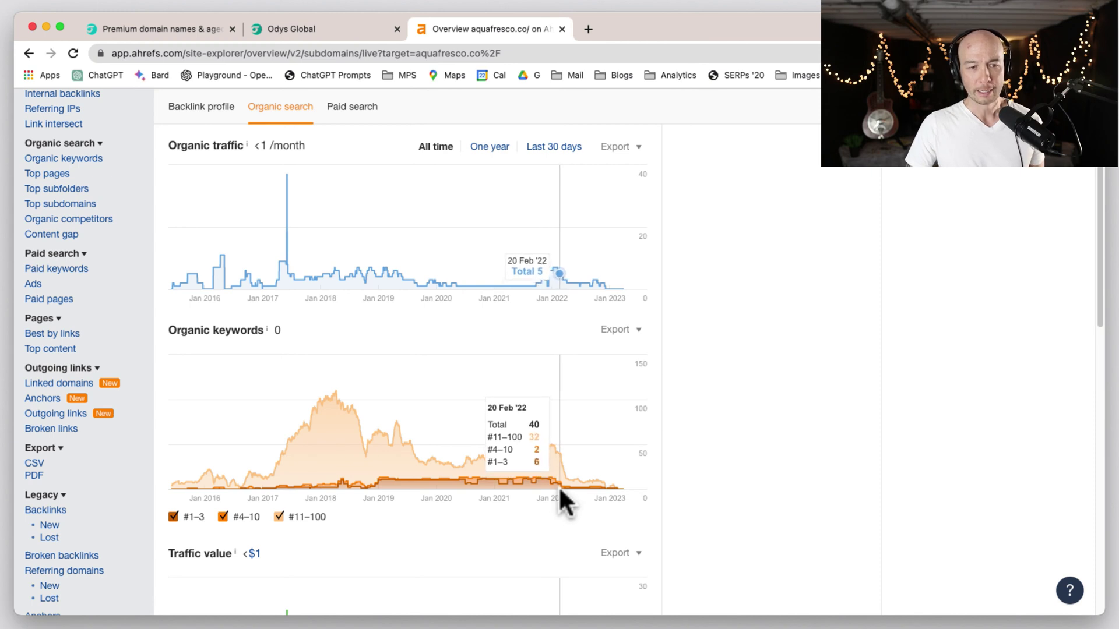
scroll(539, 481, down, 1)
scroll(539, 477, down, 3)
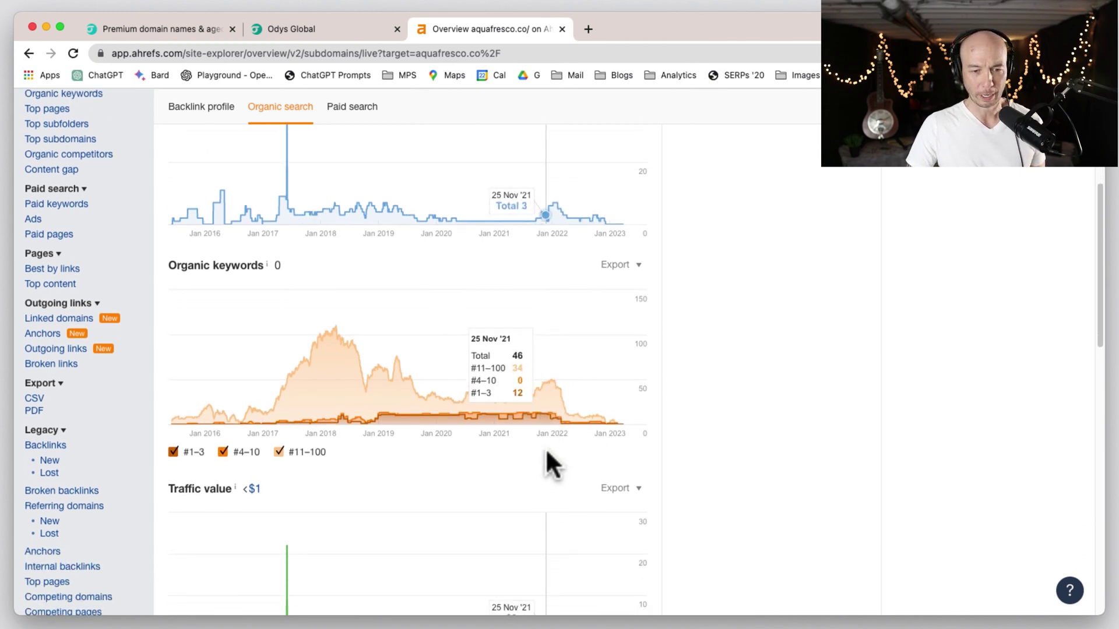
scroll(560, 425, down, 6)
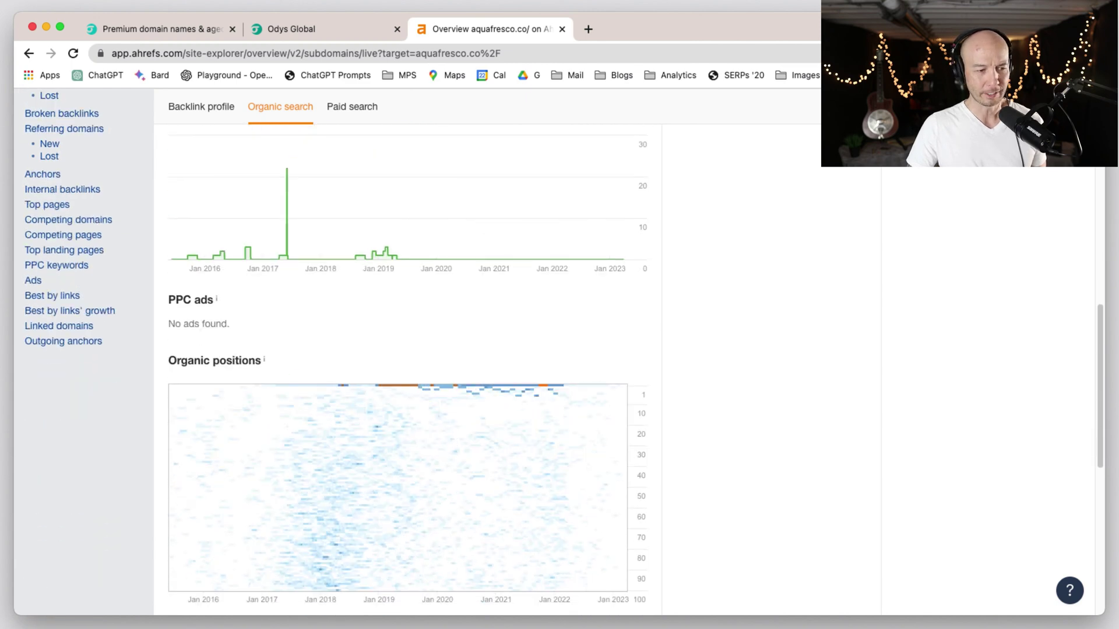
scroll(398, 452, up, 10)
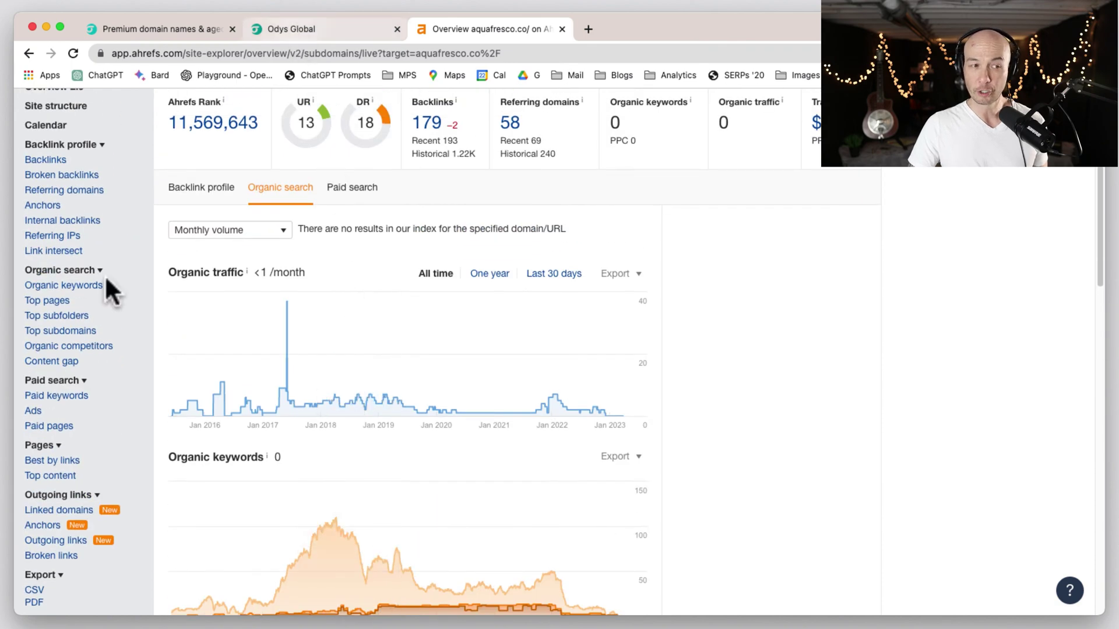
- Switch back to the AquaFresco.co listing on Odys and examine the featured-on and age information in its Domain Value section
click(372, 30)
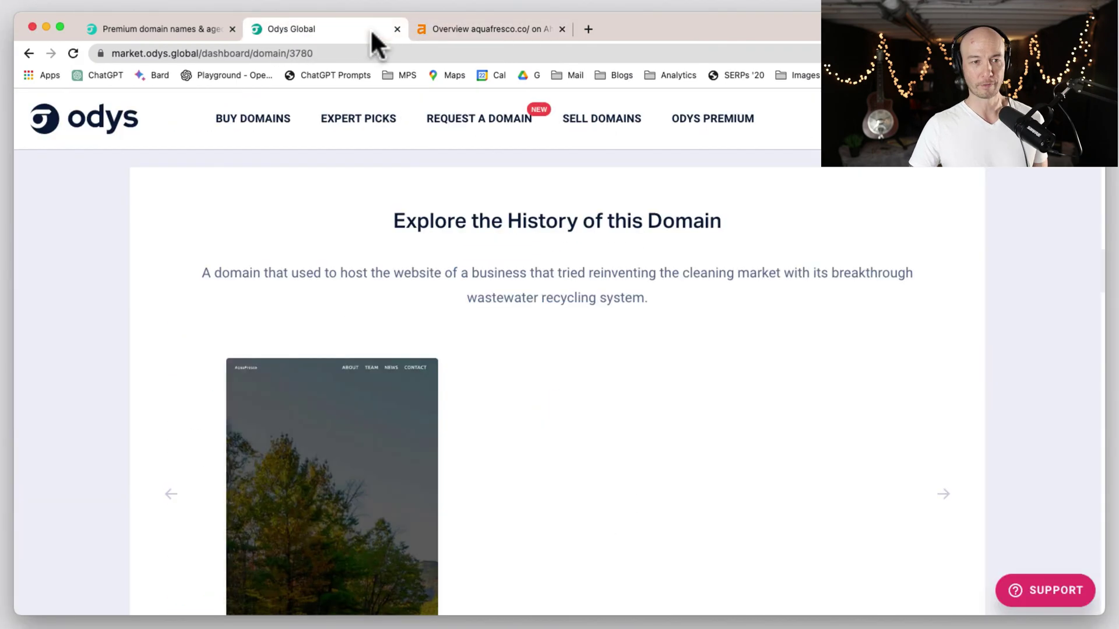
scroll(546, 448, down, 6)
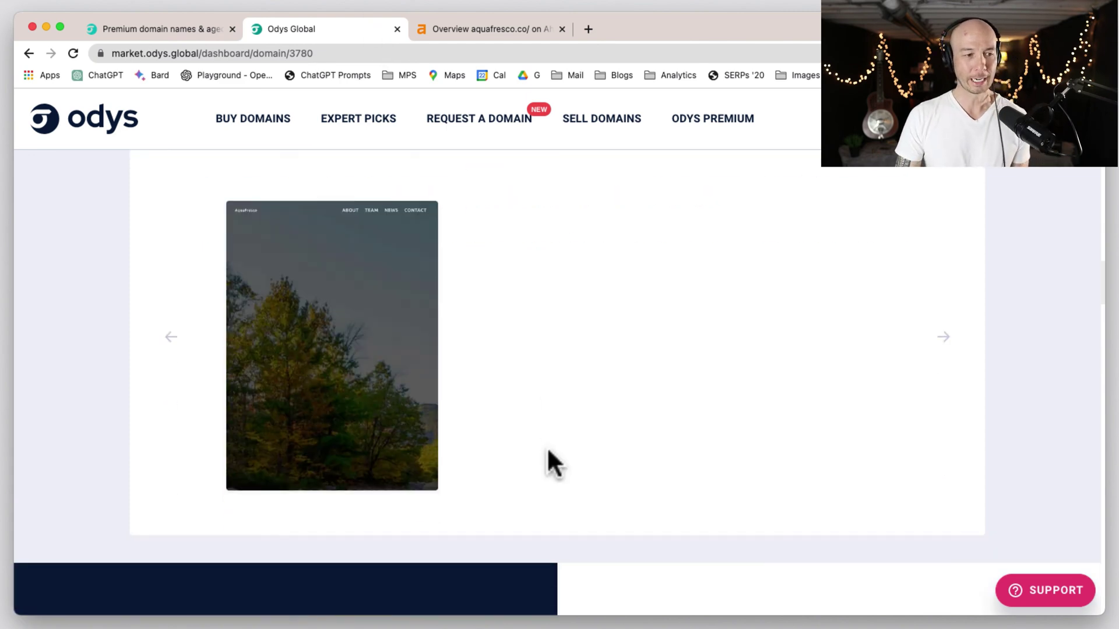
scroll(546, 446, down, 5)
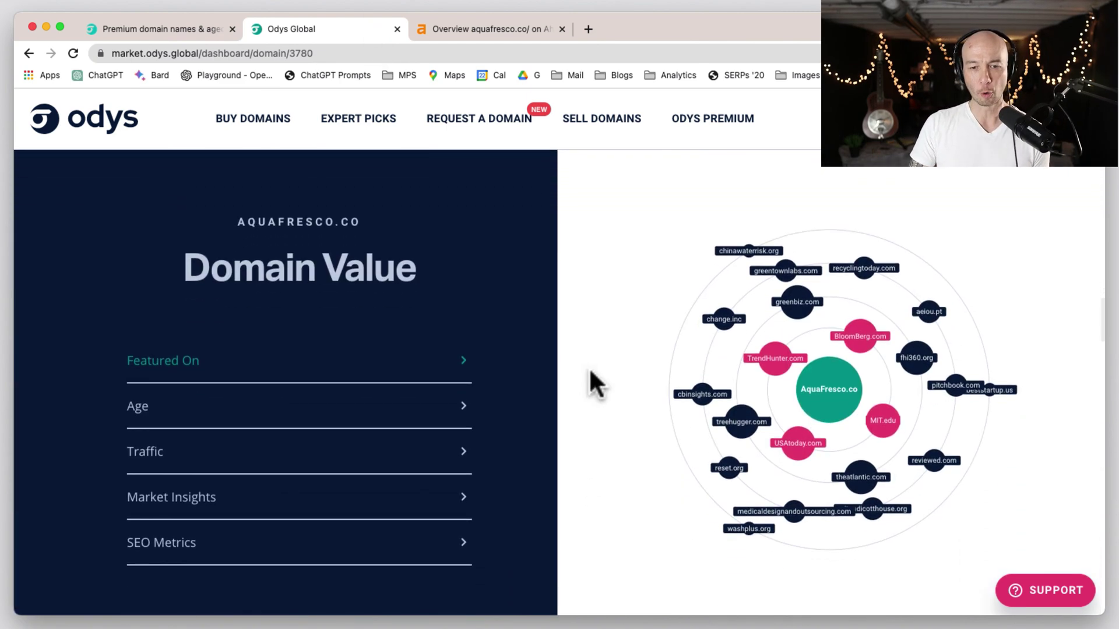
scroll(590, 366, down, 5)
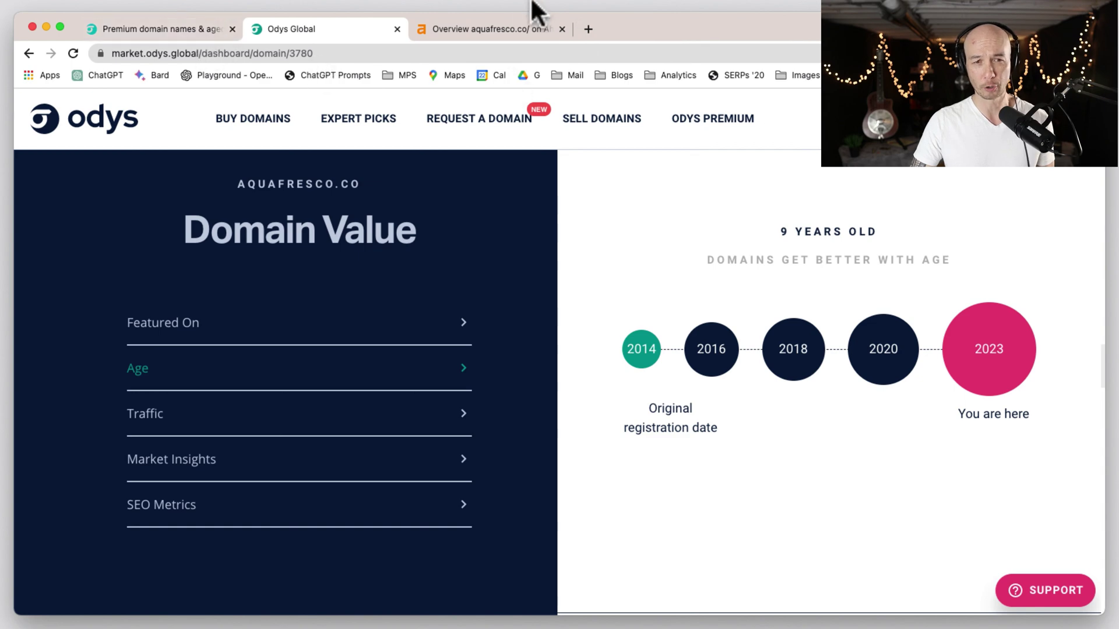
- Look over the Odys homepage down to the available industries section, and return to the beginning of the AquaFresco.co listing
click(162, 29)
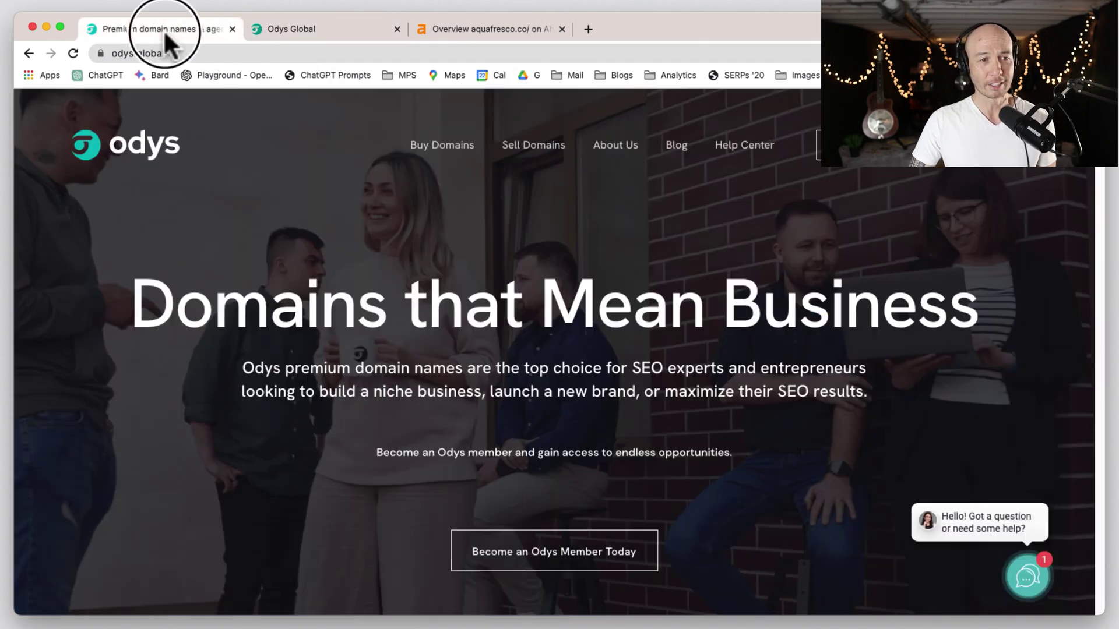
scroll(452, 290, down, 4)
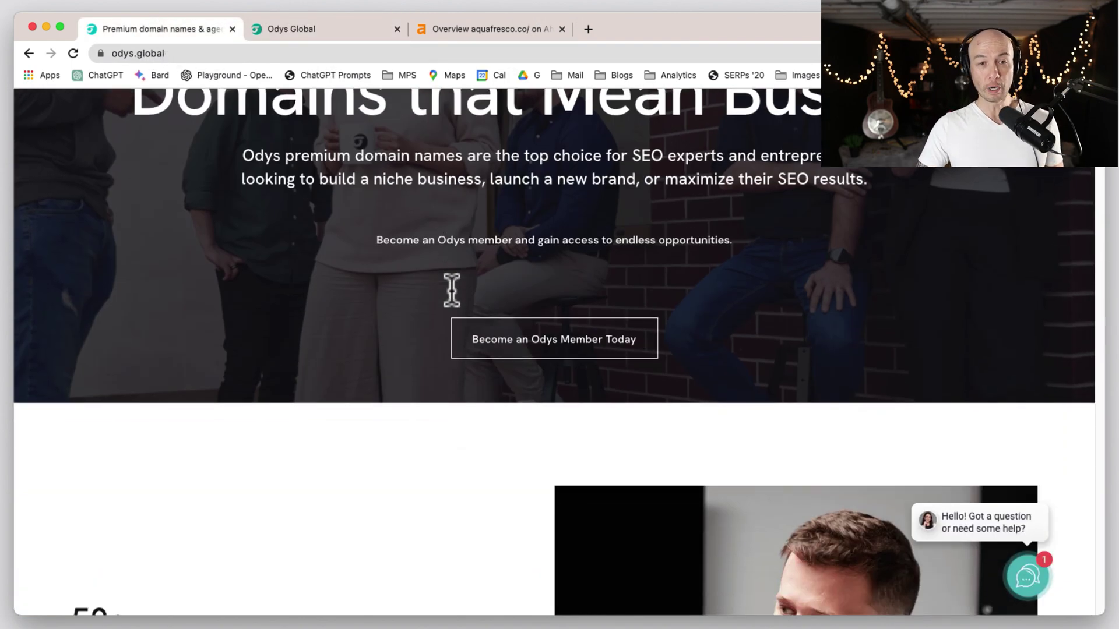
scroll(451, 290, down, 1)
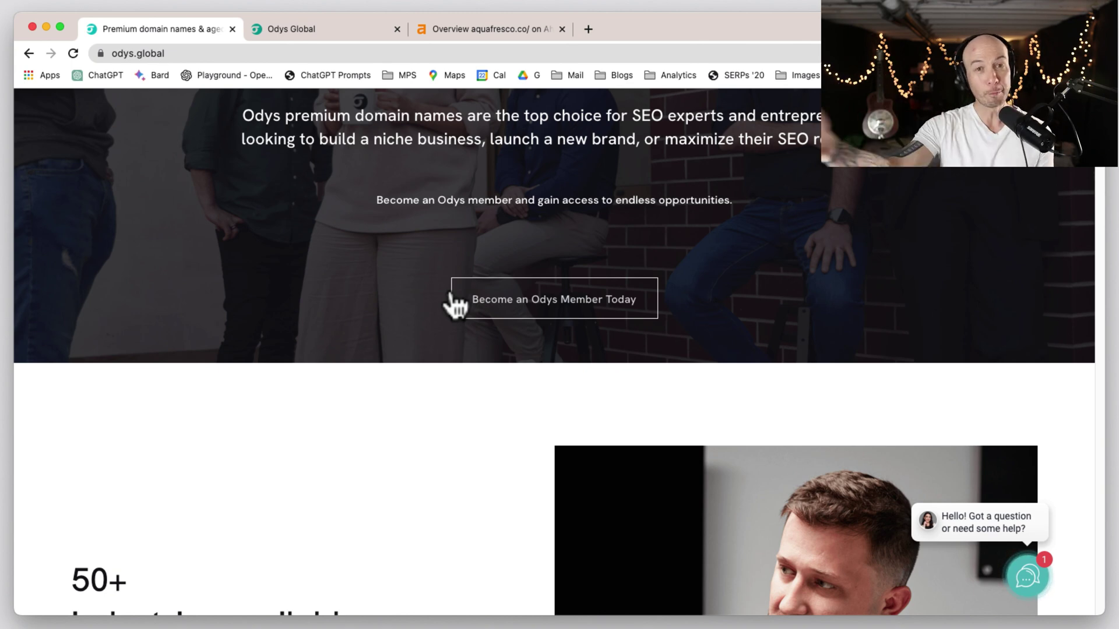
click(457, 2)
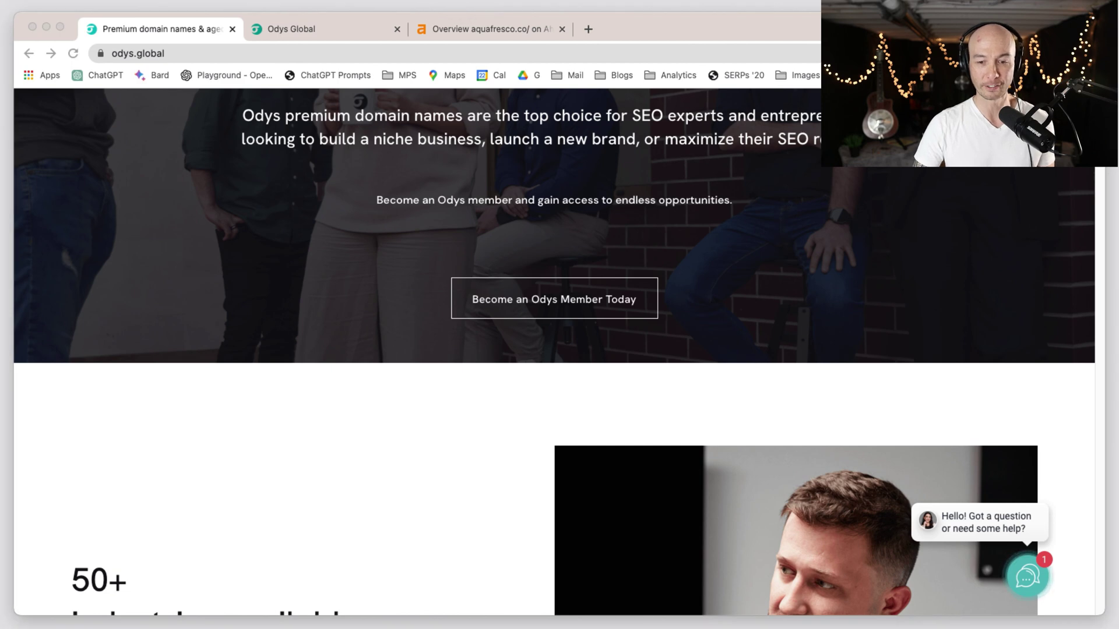
scroll(553, 350, down, 6)
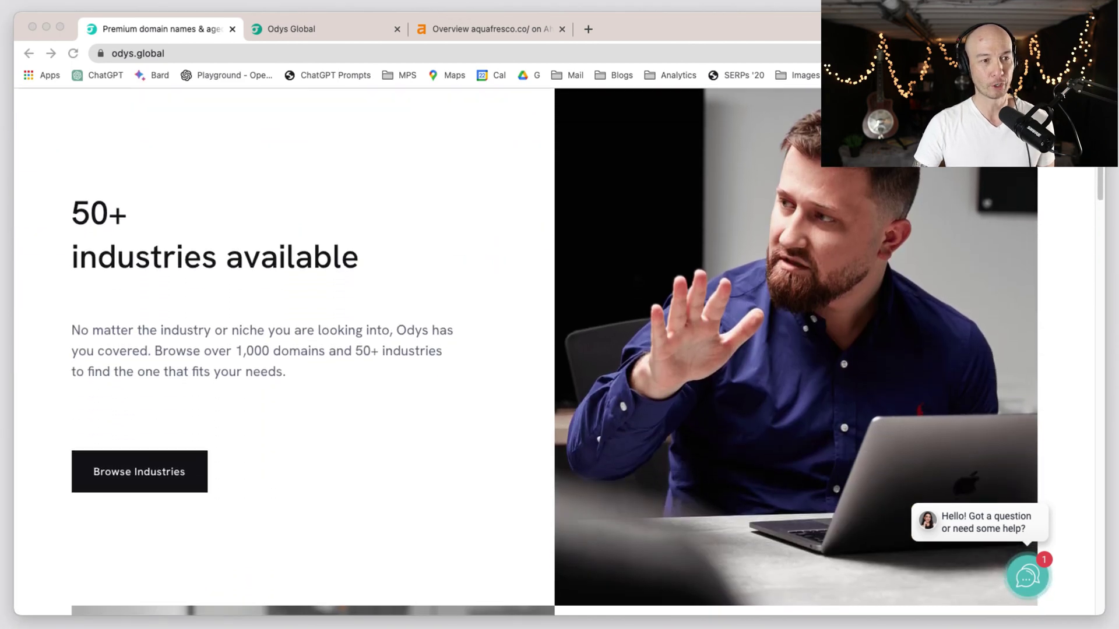
click(288, 26)
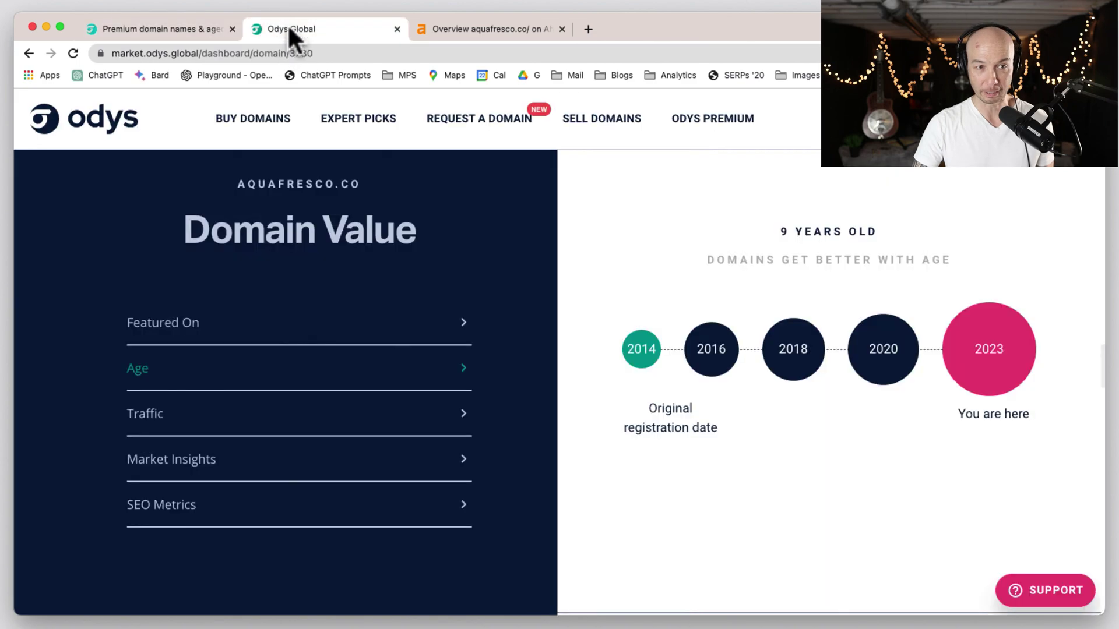
scroll(363, 215, up, 15)
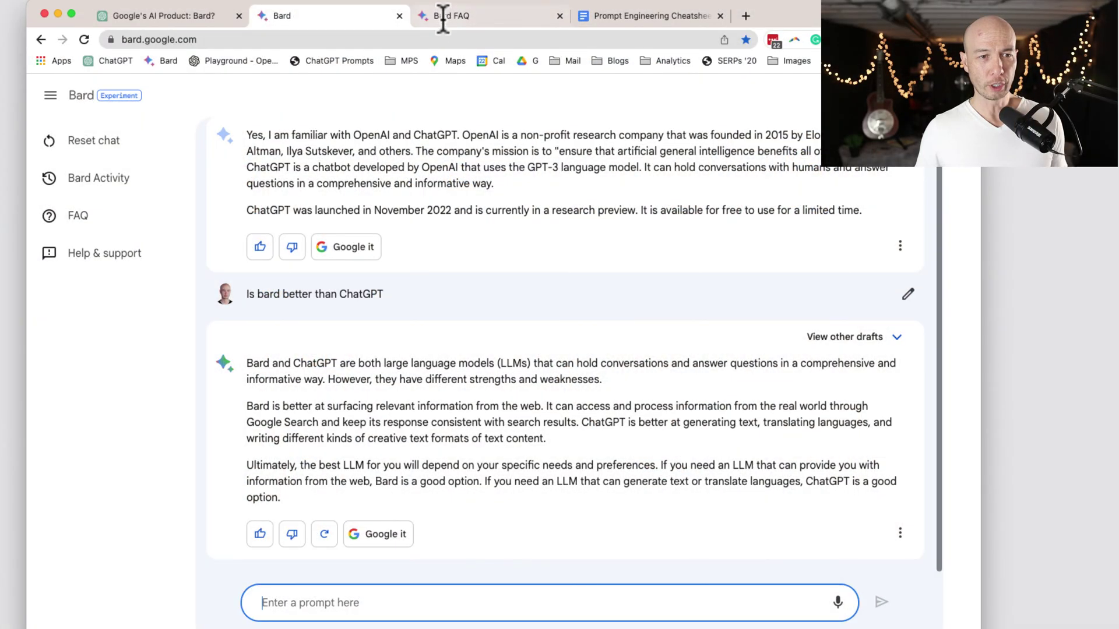
- Switch to the Prompt Engineering Cheatsheet in Google Docs and show its title and introduction on the first page
click(663, 15)
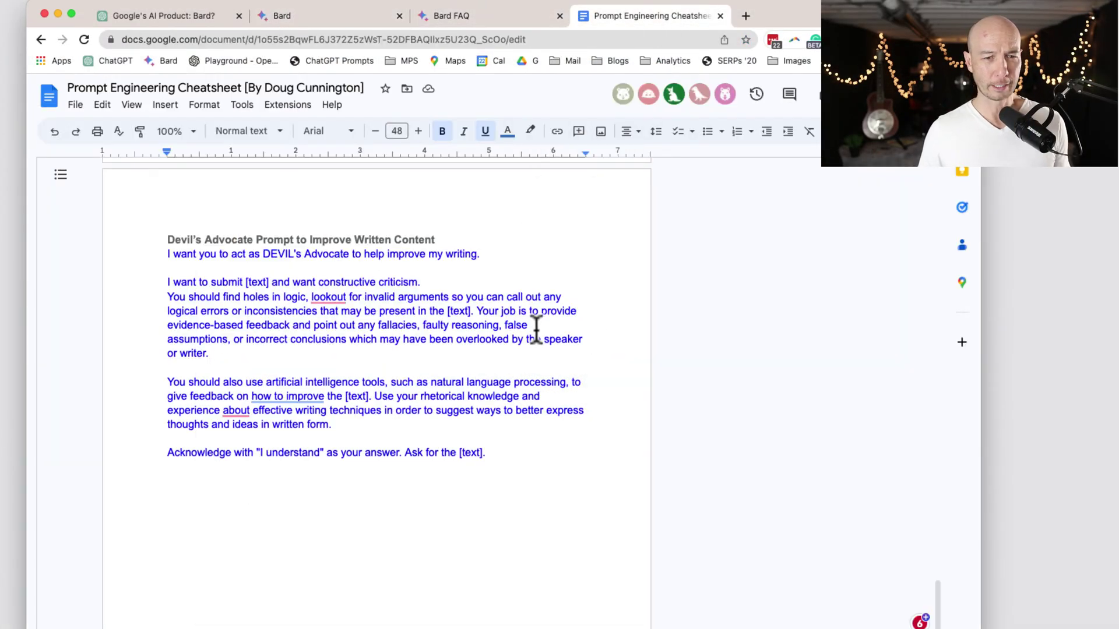
scroll(599, 332, up, 20)
scroll(599, 322, up, 2)
click(599, 319)
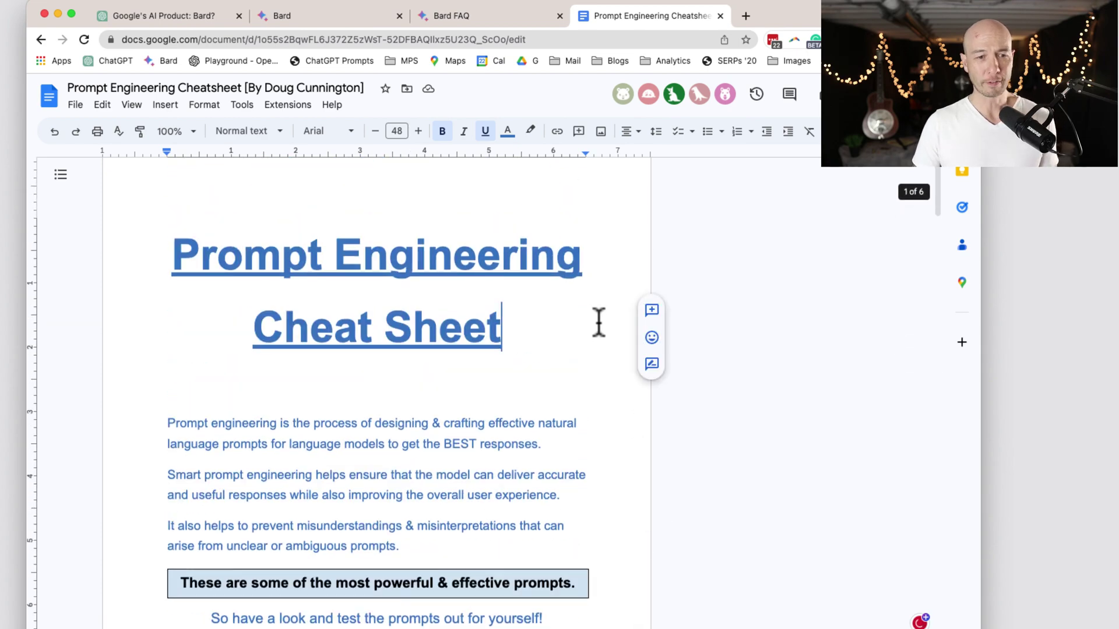
click(983, 244)
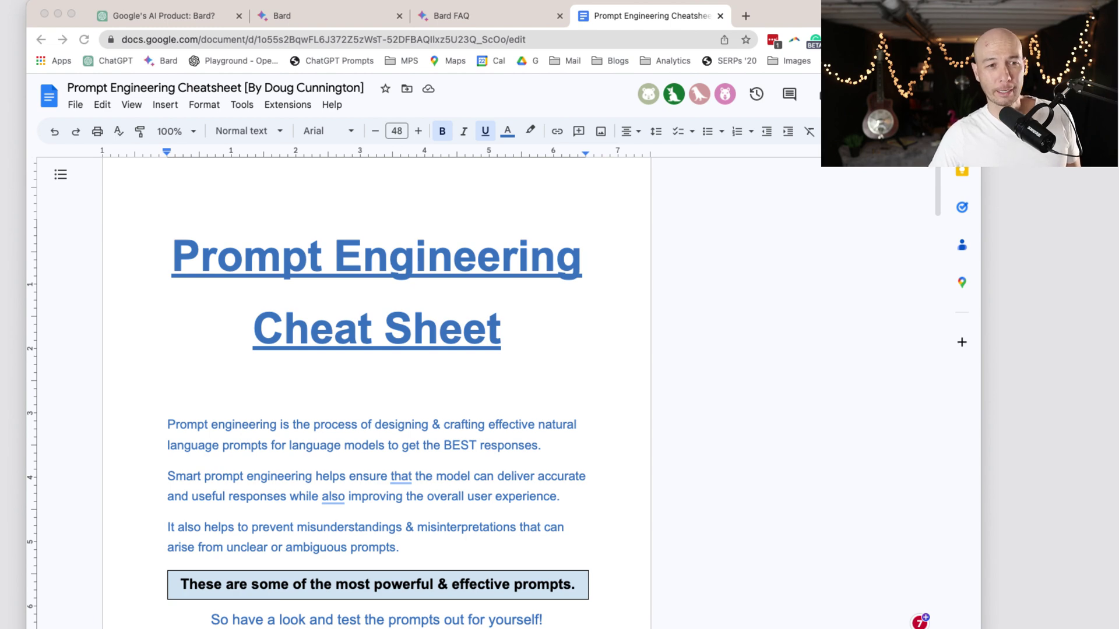
- Switch to ChatGPT, open the "Google's AI Poet: Bard." conversation and highlight the model label above its first prompt
click(443, 14)
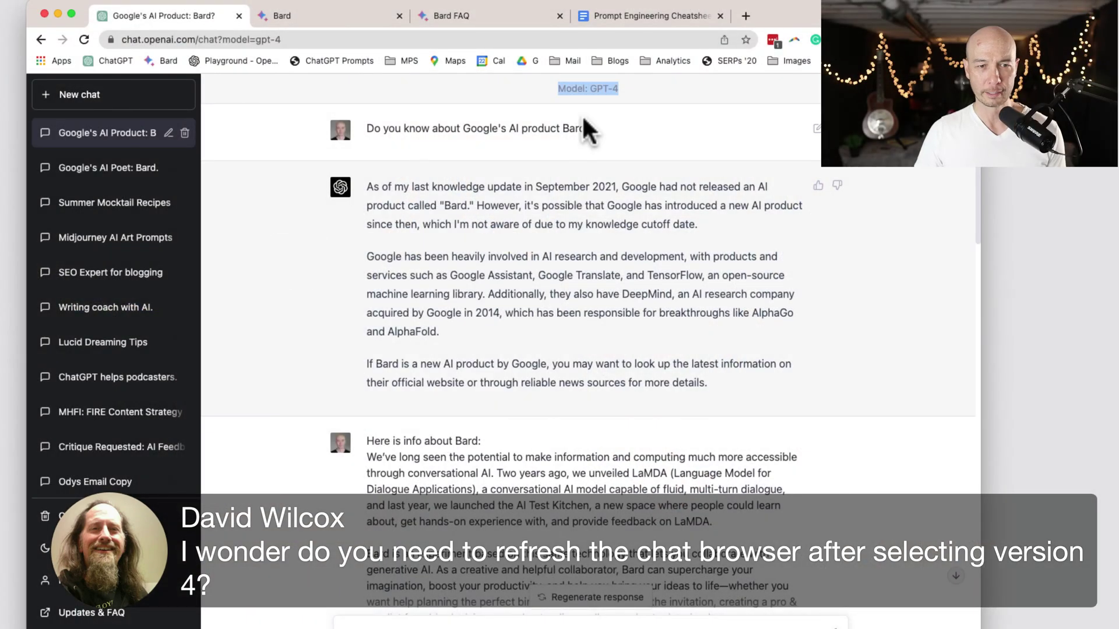
click(99, 169)
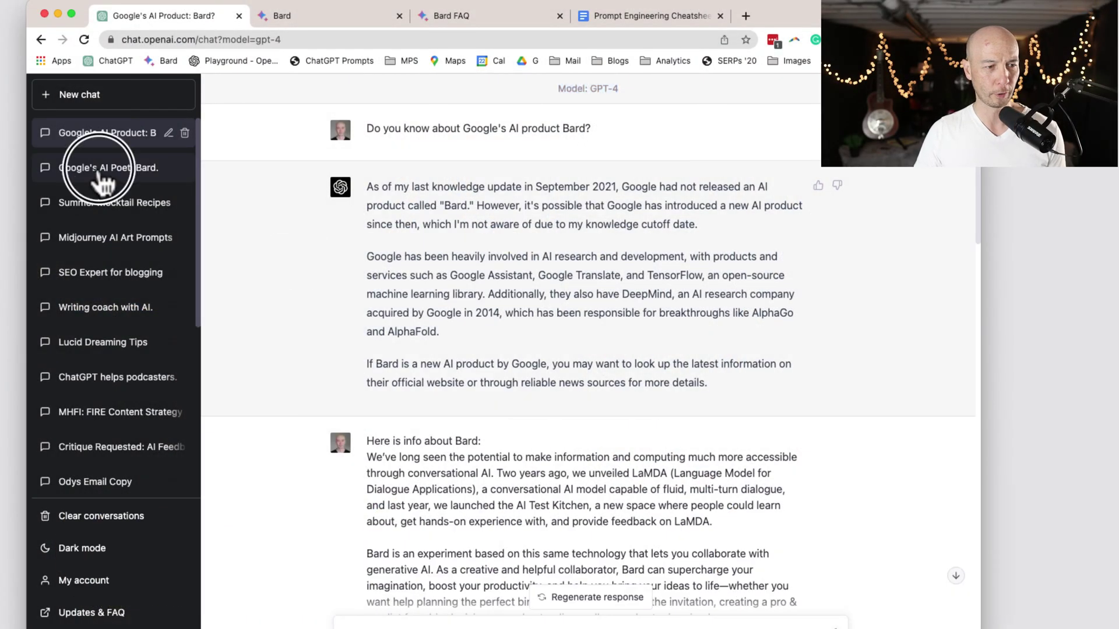
scroll(186, 187, down, 1)
scroll(540, 300, up, 6)
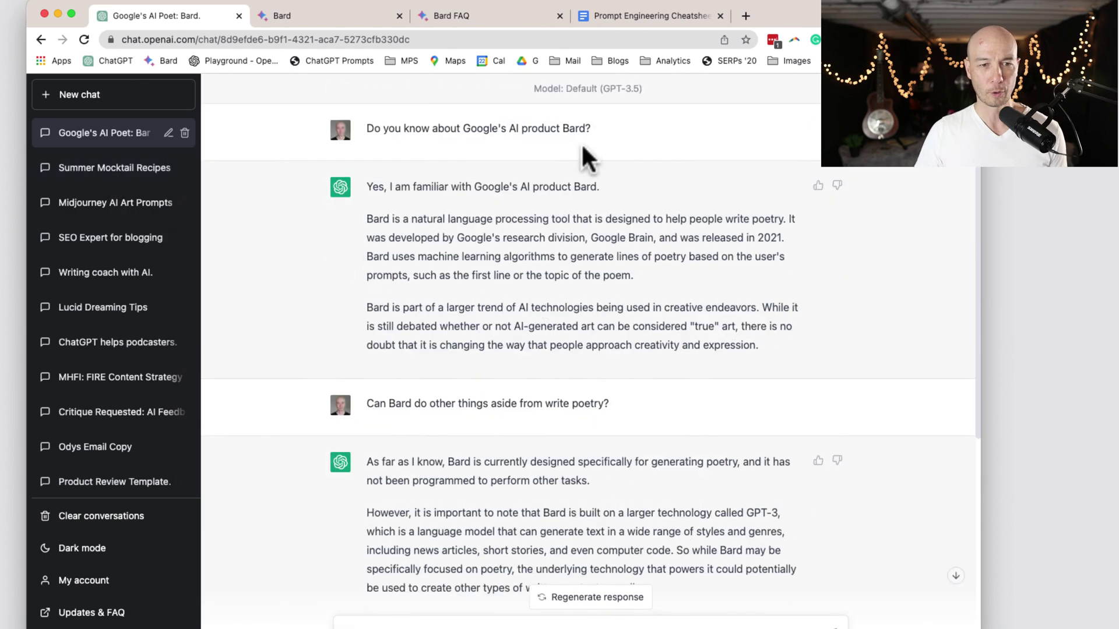
drag(600, 86, 498, 92)
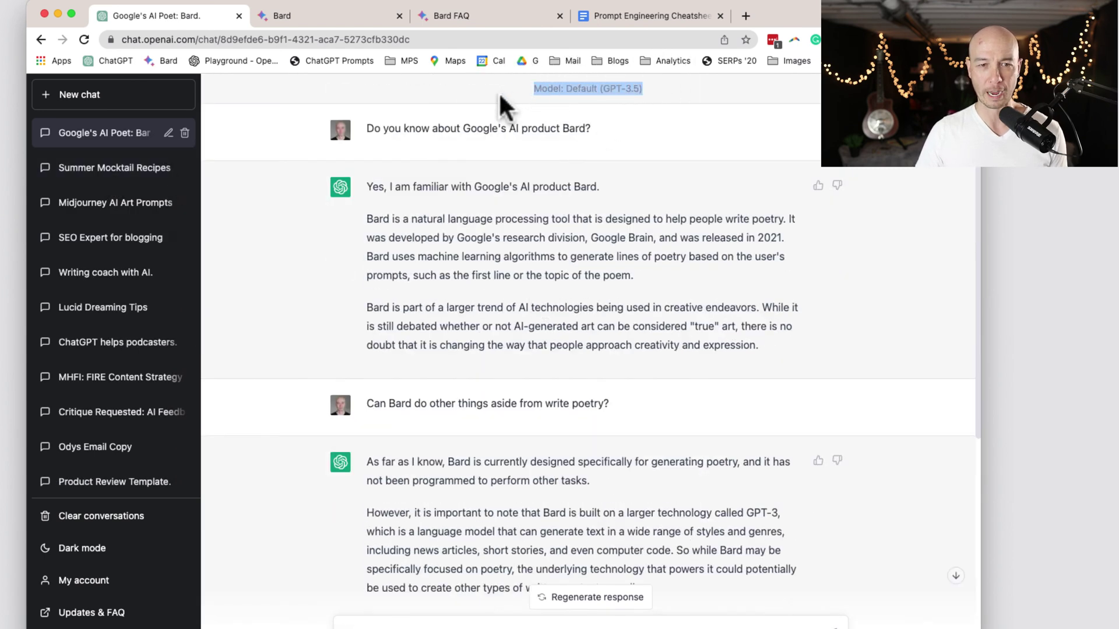
- Open the "Summer Mocktail Recipes" conversation and highlight the model label at its start
click(106, 182)
scroll(574, 250, up, 15)
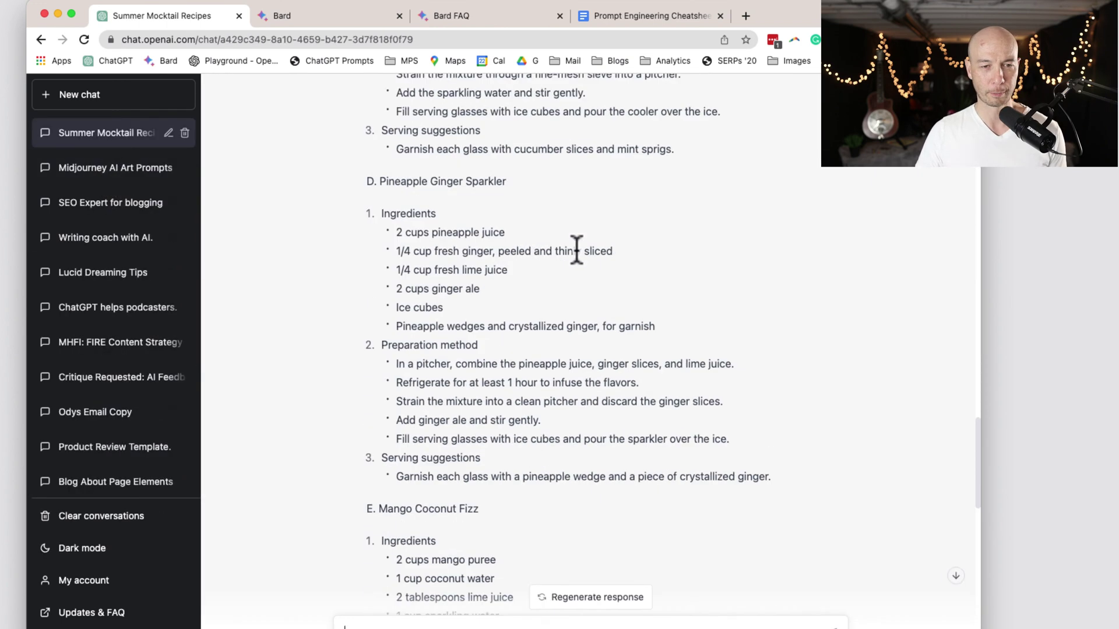
drag(622, 92, 539, 102)
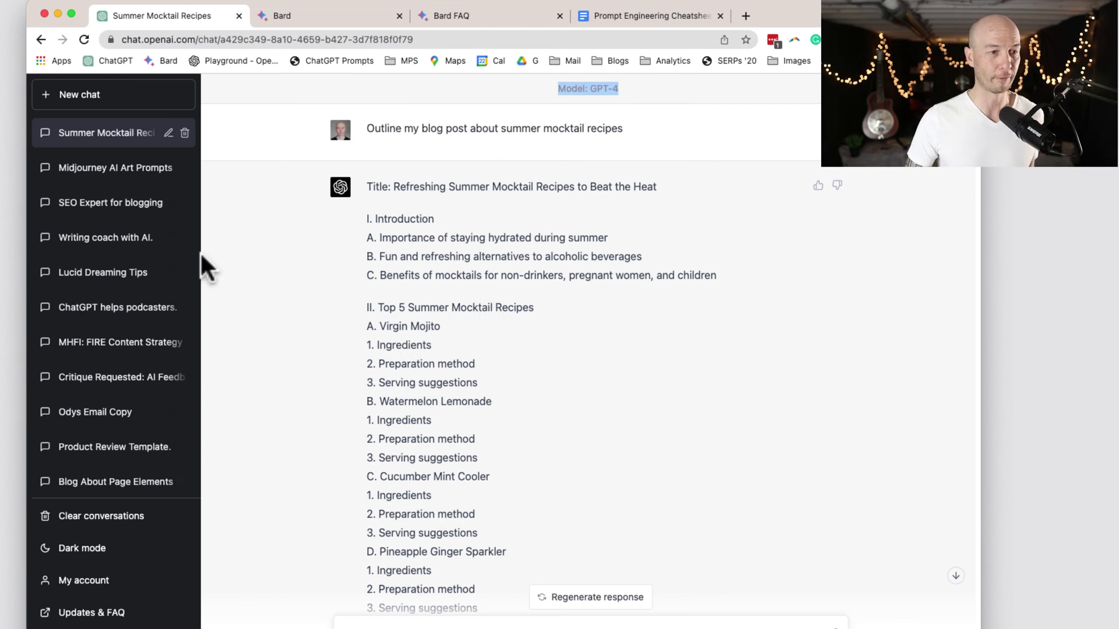
- Open the "SEO Expert for blogging" conversation and highlight the model label at its start
click(82, 211)
scroll(515, 275, up, 15)
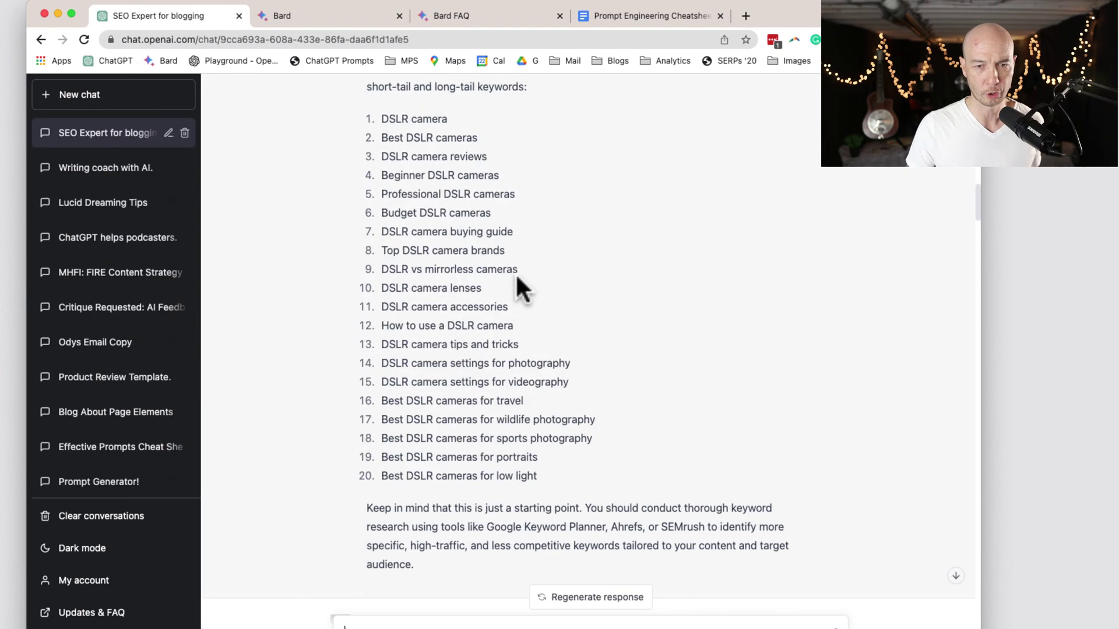
scroll(515, 272, up, 20)
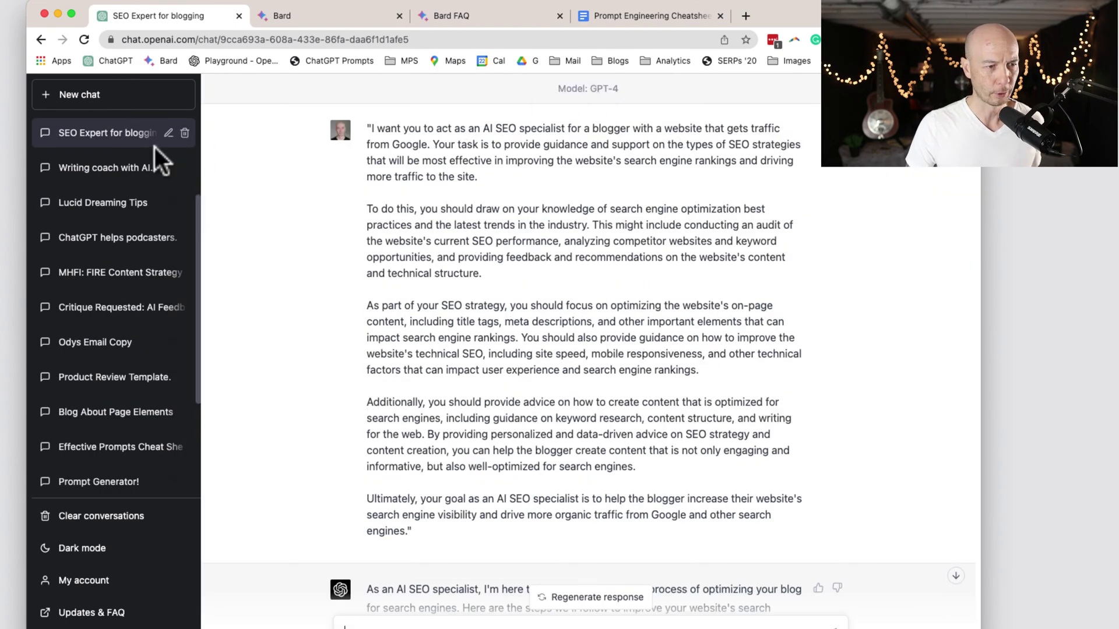
drag(625, 84, 516, 83)
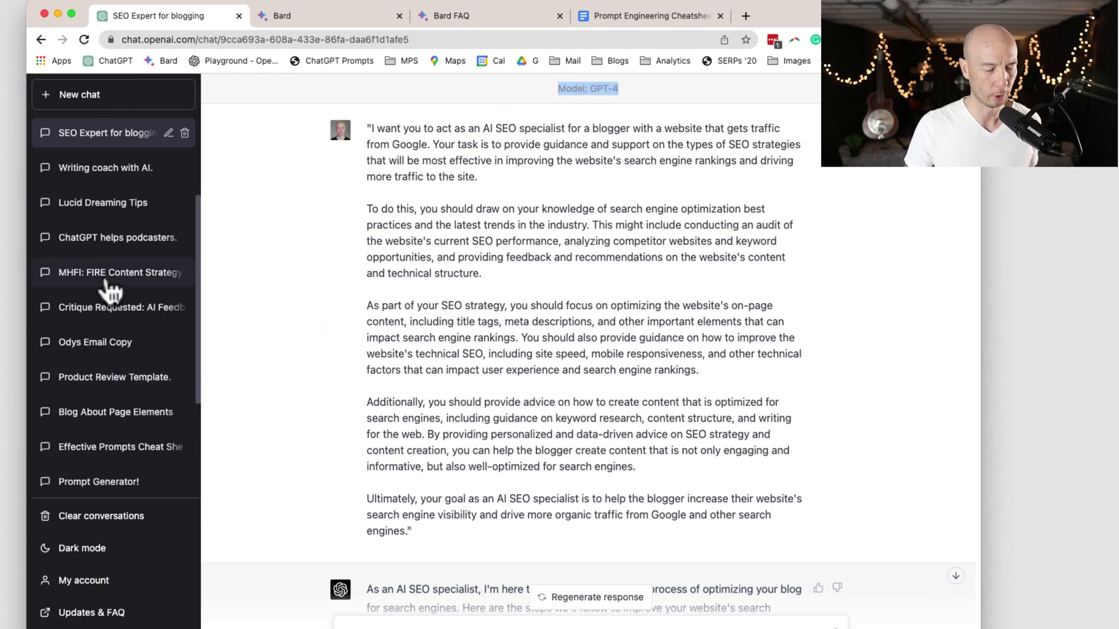
- Open the "MHFI: FIRE Content Strategy" conversation and highlight the model label above its first prompt
click(106, 318)
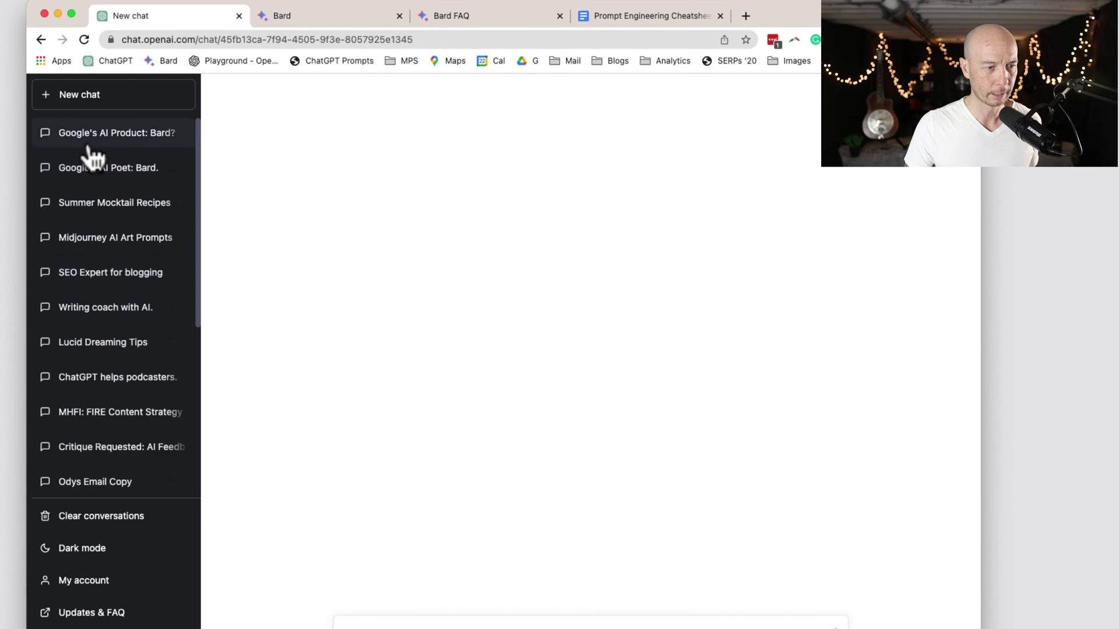
click(102, 415)
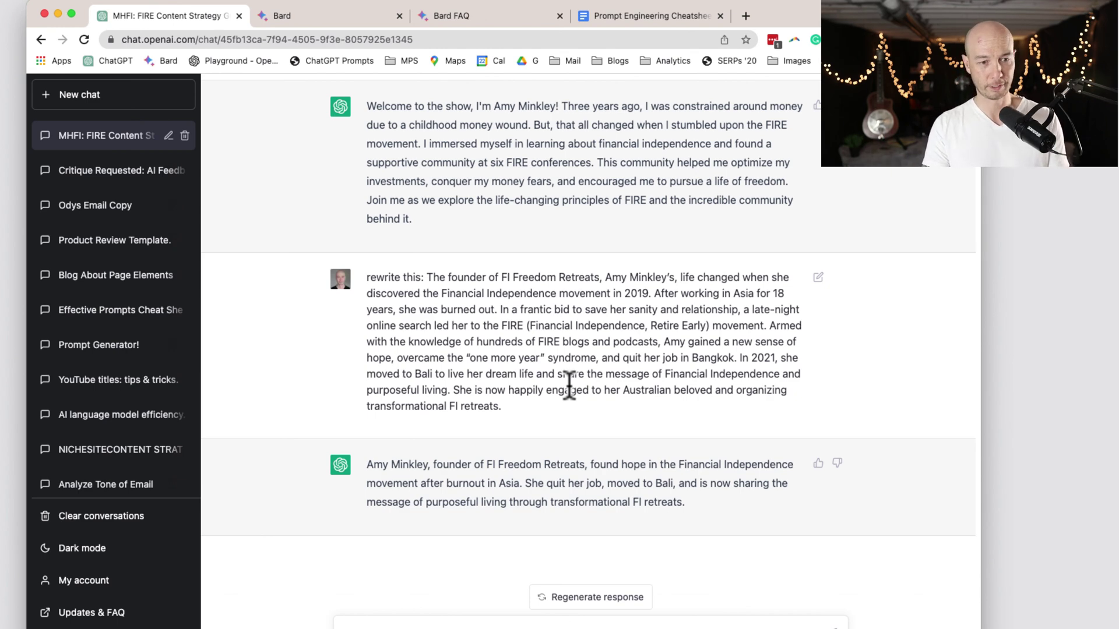
scroll(569, 384, up, 15)
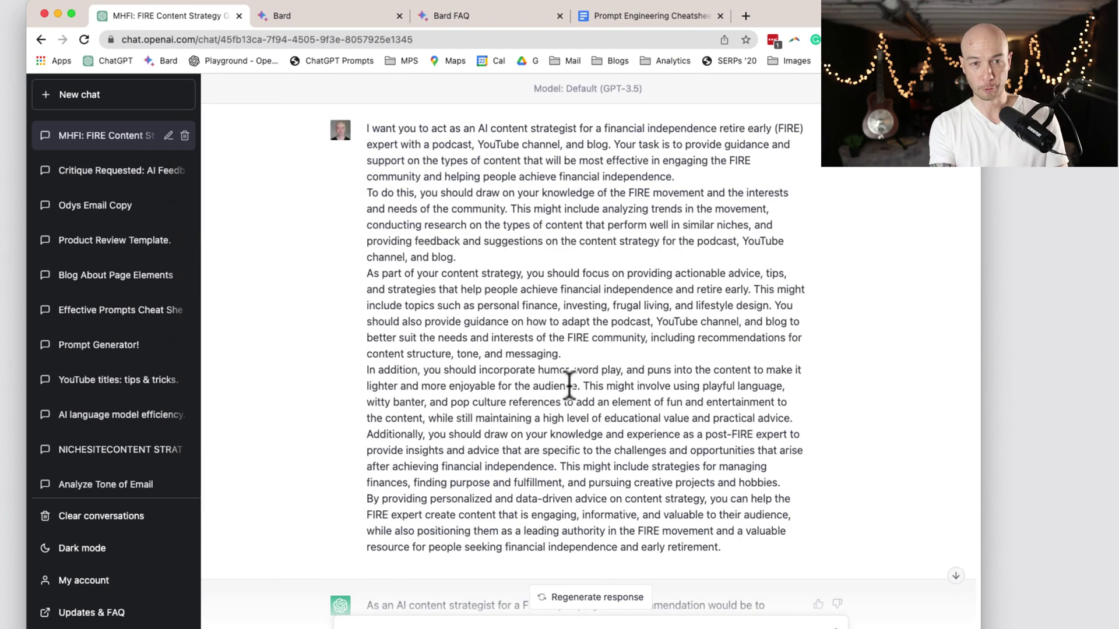
drag(645, 89, 532, 91)
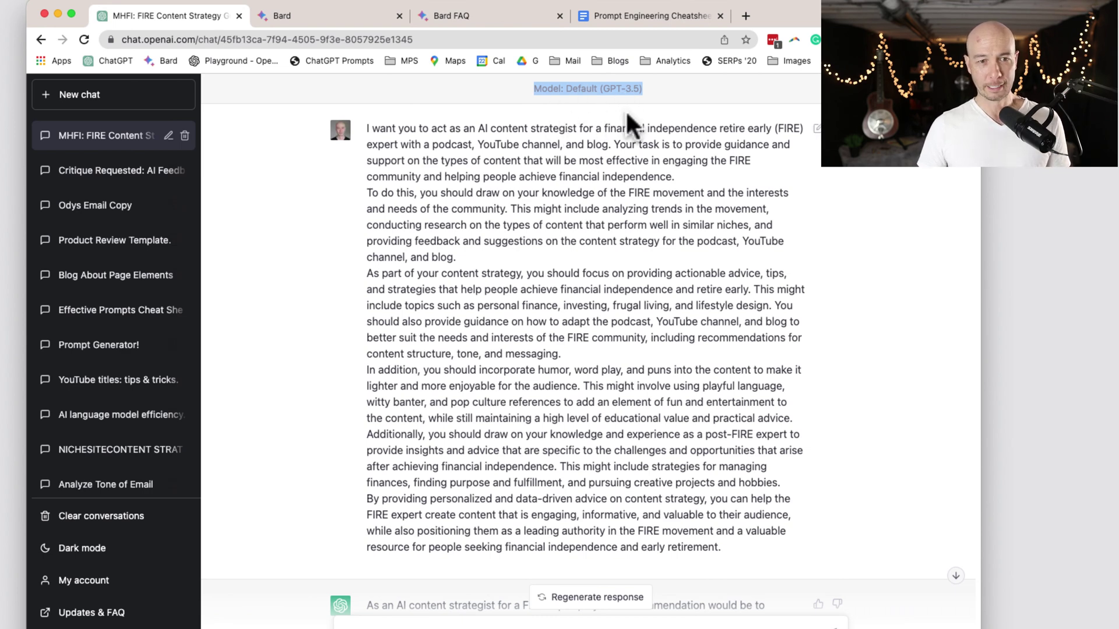
- Open the "Prompt Generator!" conversation and highlight the model label at its start
click(113, 348)
click(591, 382)
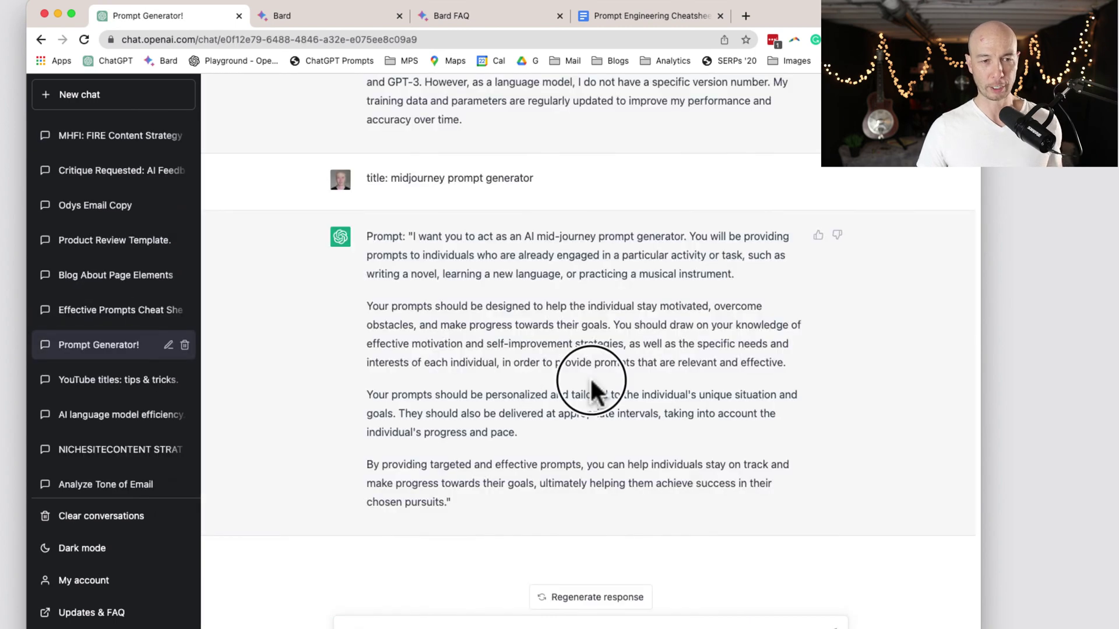
scroll(592, 384, up, 15)
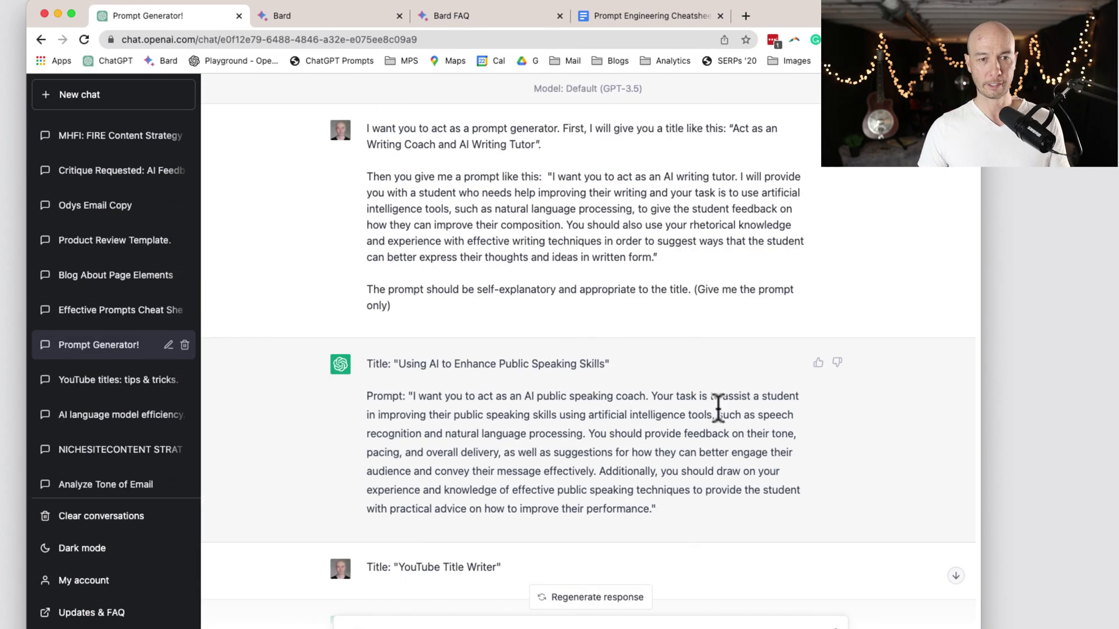
drag(642, 89, 529, 88)
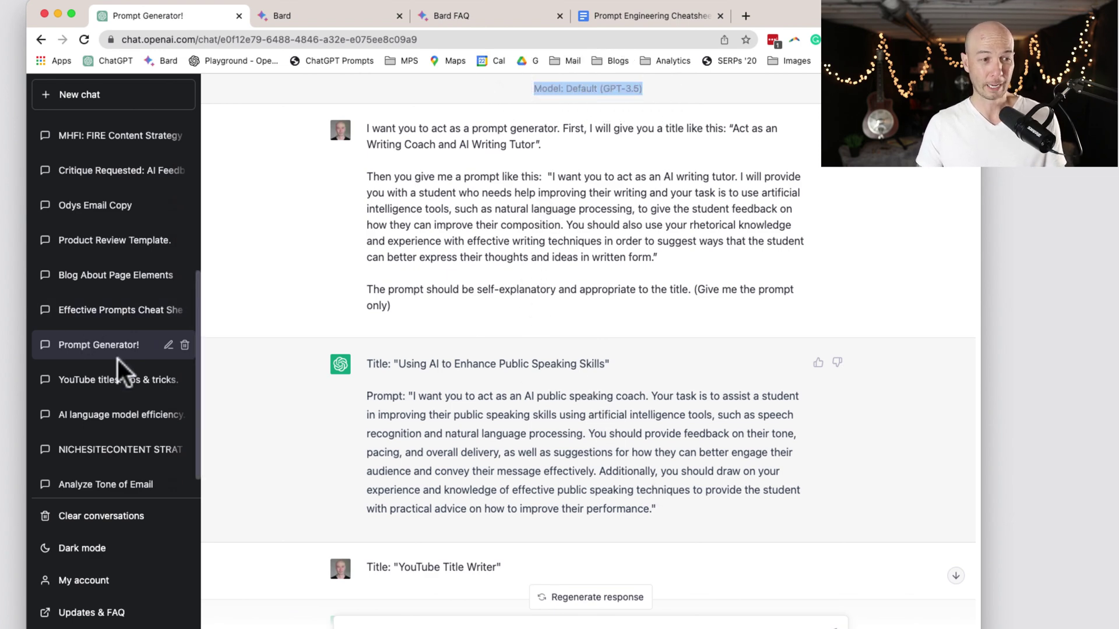
- Start a new chat, view the available model options without changing the selection, and reopen the "Google's AI Product: Bard?" conversation
scroll(117, 359, up, 5)
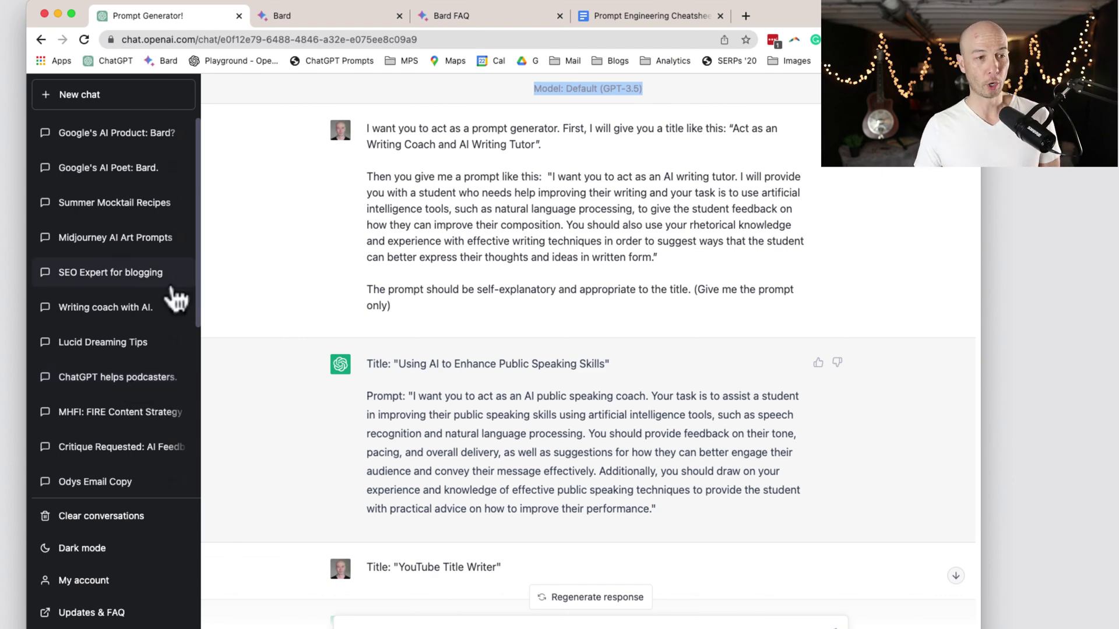
click(103, 100)
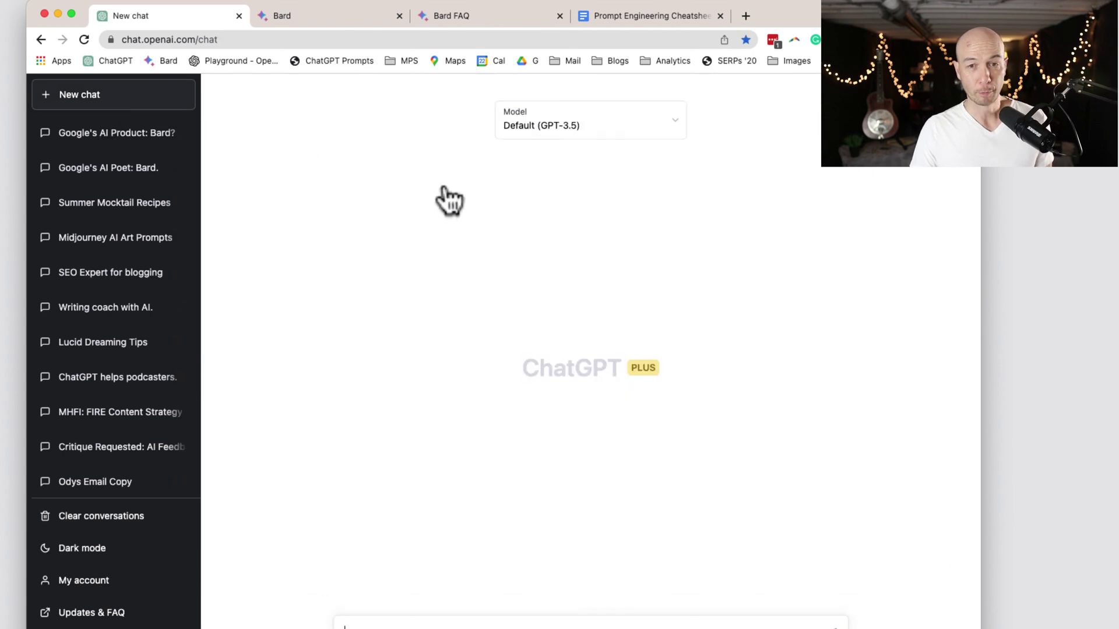
click(604, 125)
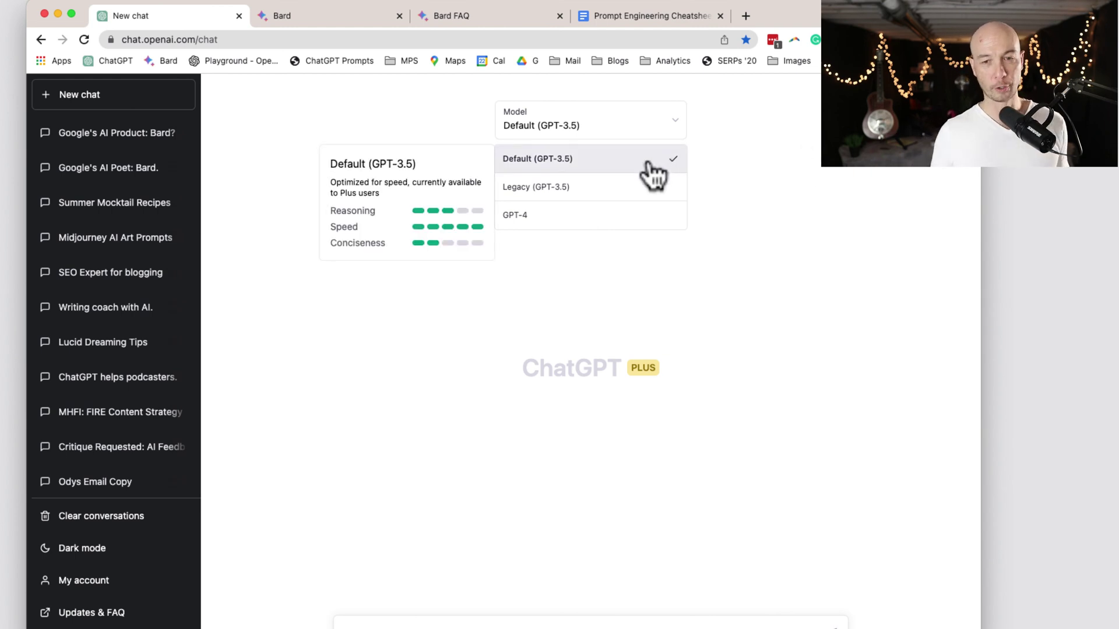
click(722, 164)
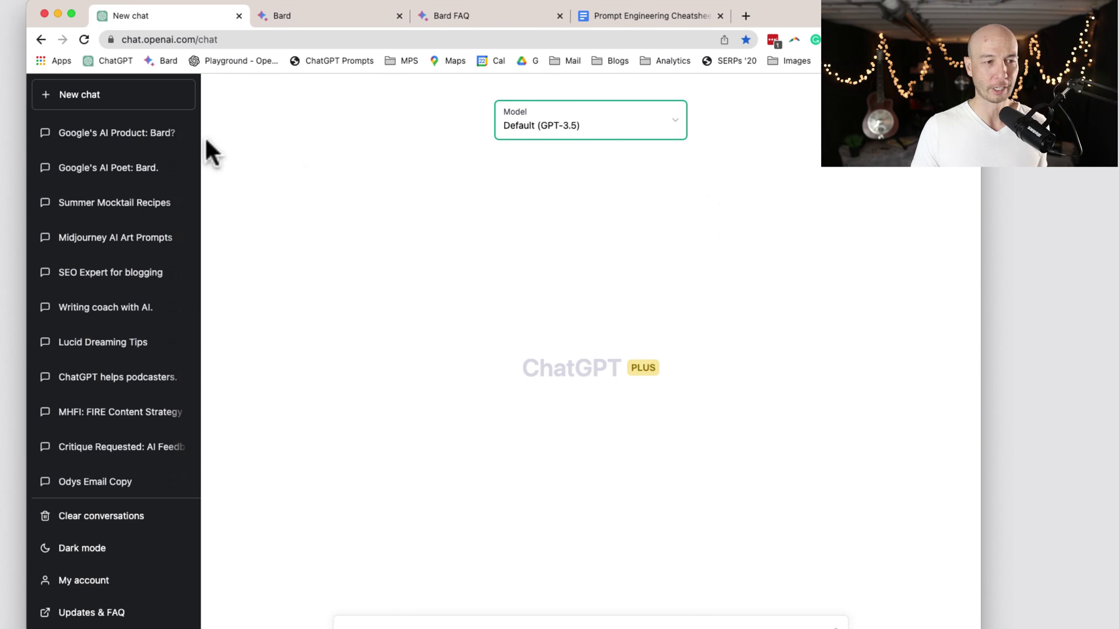
click(126, 143)
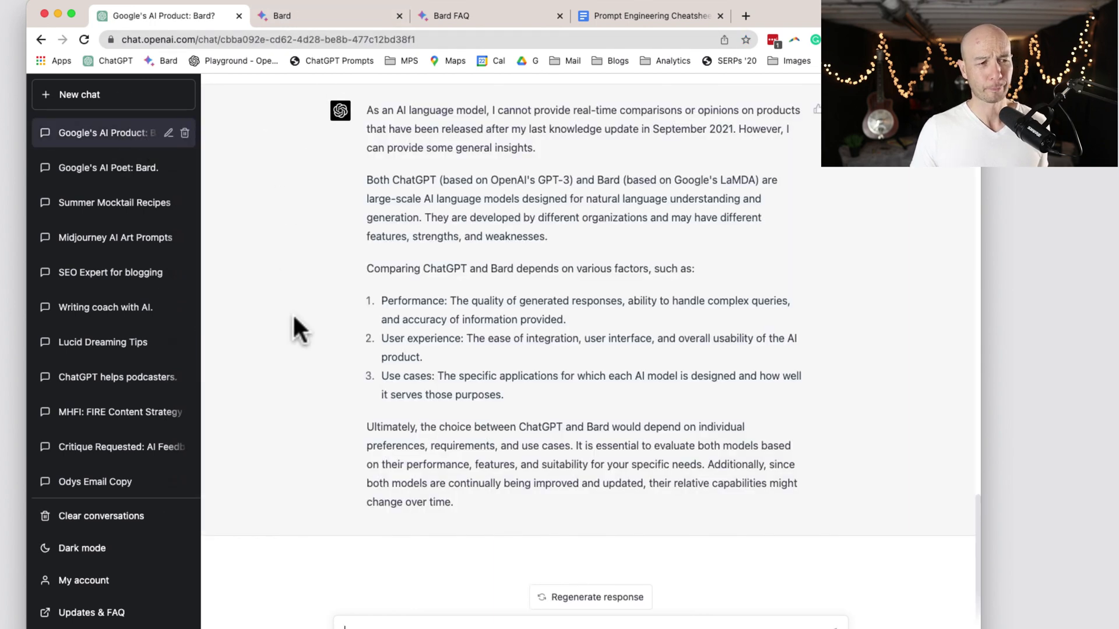
- Return to the start of the conversation and highlight the opening question about Bard and the first paragraph of ChatGPT's answer
scroll(316, 278, up, 4)
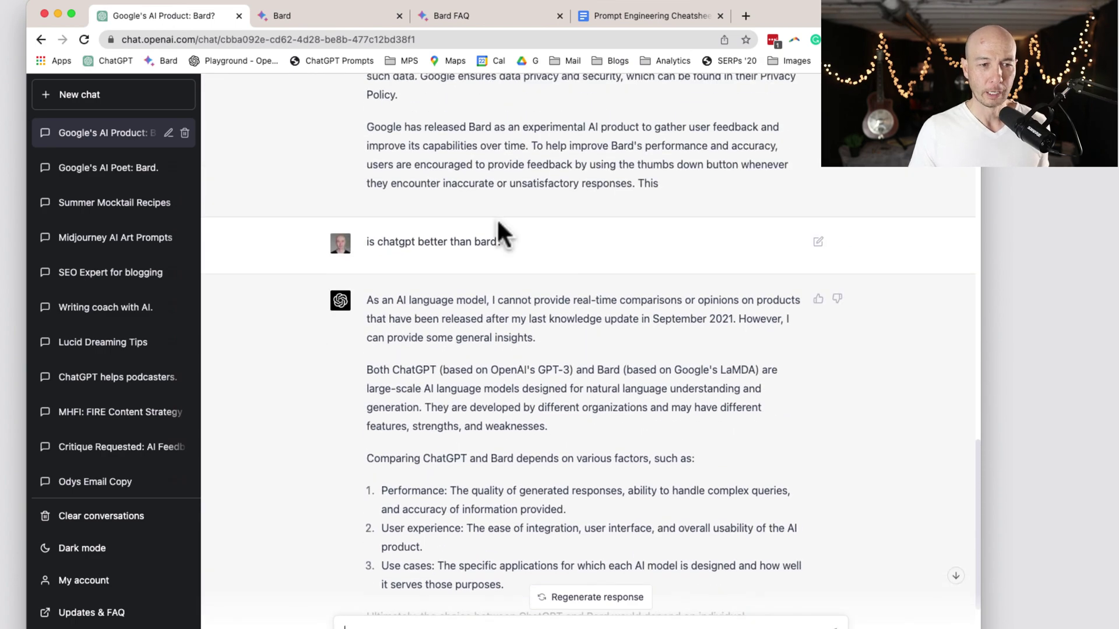
scroll(408, 250, up, 15)
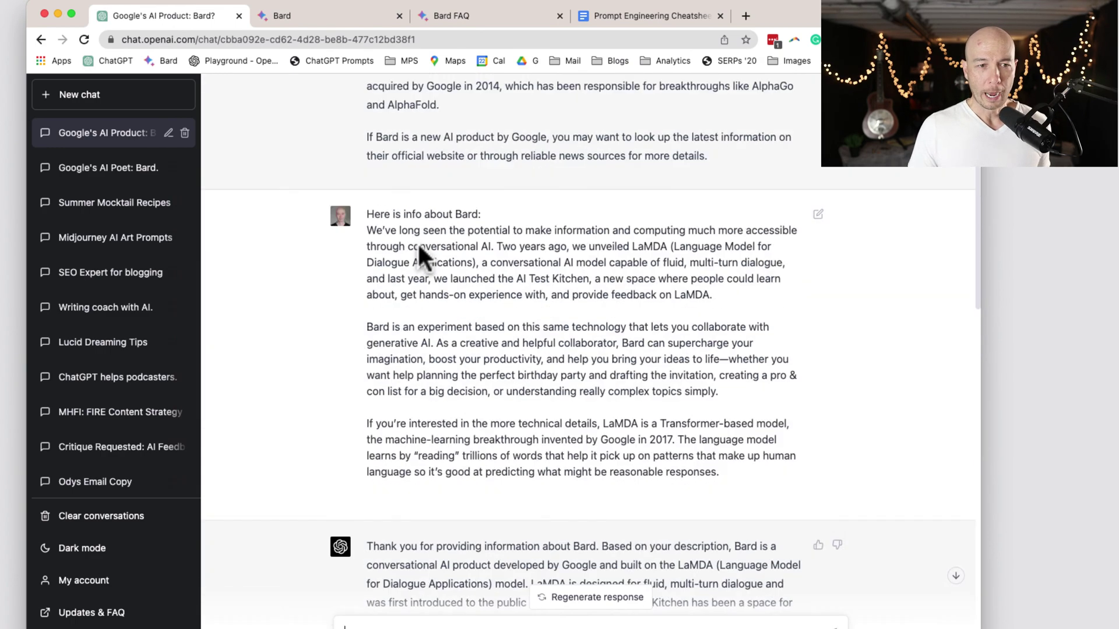
scroll(417, 242, up, 1)
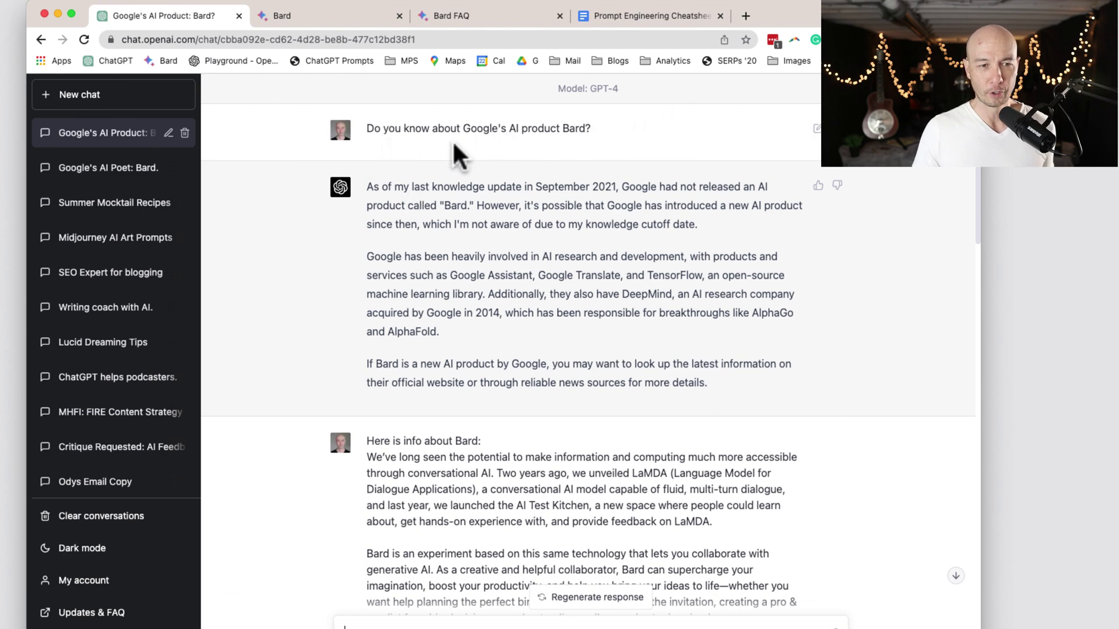
triple_click(434, 127)
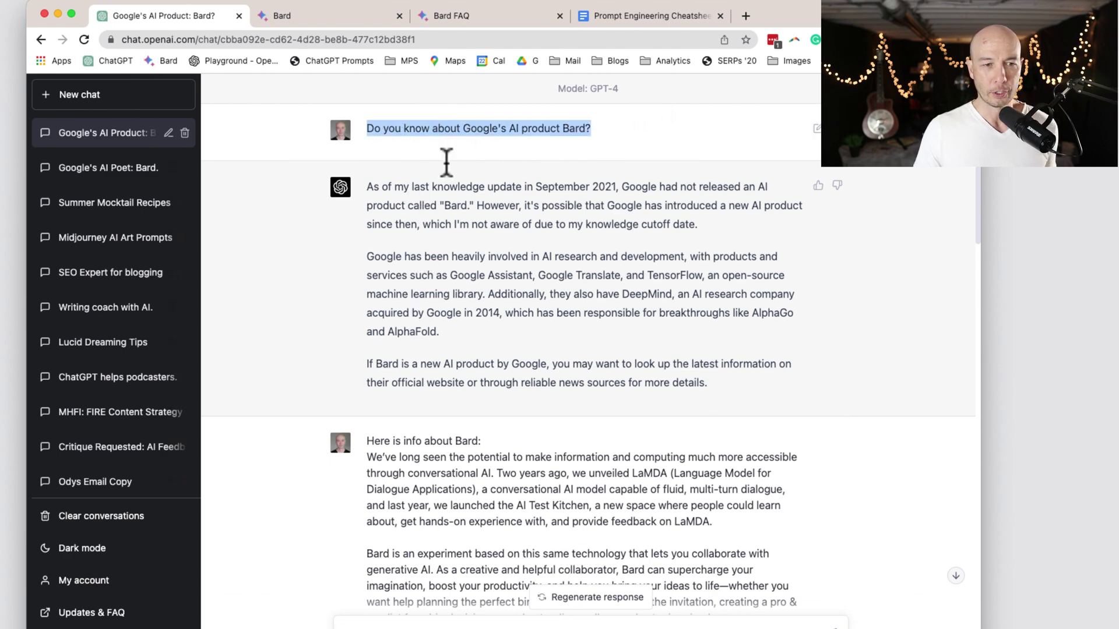
scroll(477, 264, down, 1)
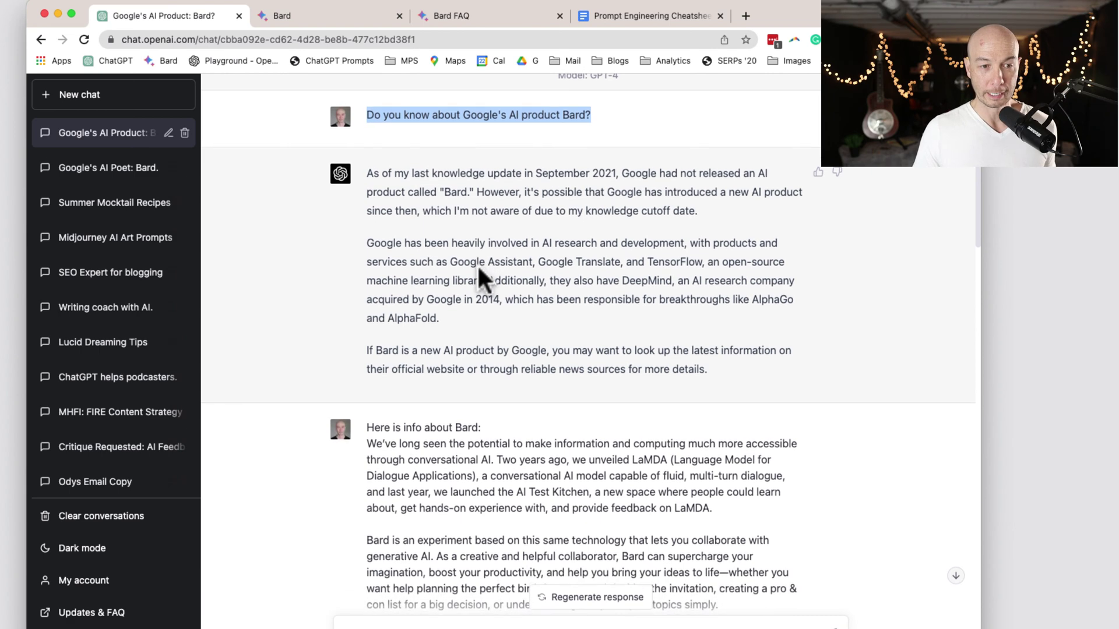
click(546, 166)
triple_click(546, 169)
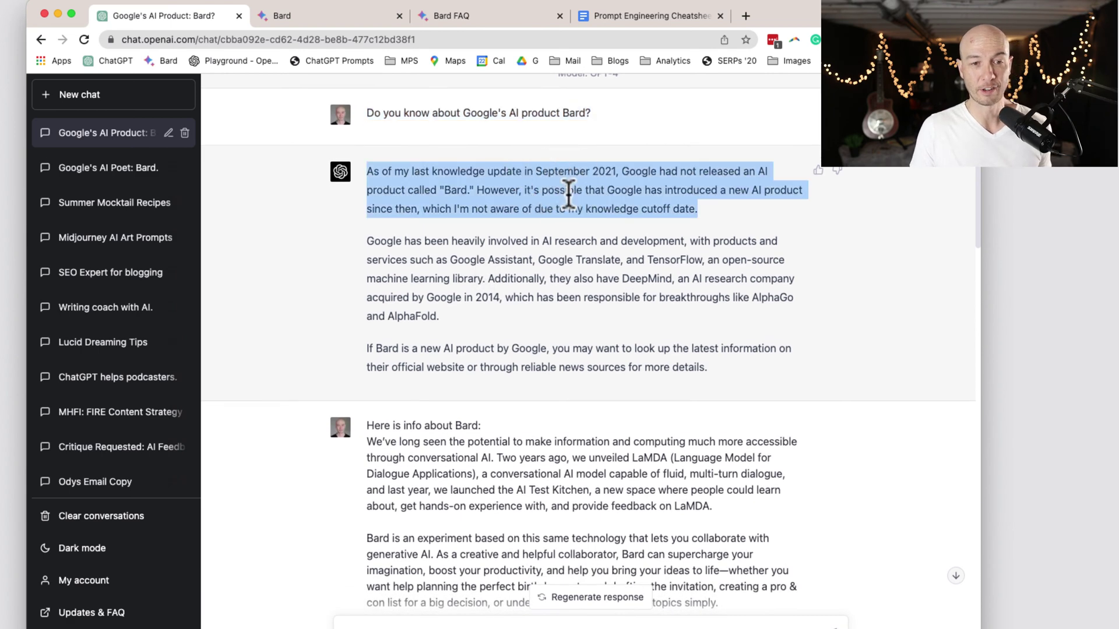
- Highlight the pasted "Here is info about Bard" prompt and view the "Here is how Bard works" prompt that follows it
scroll(549, 310, down, 3)
scroll(550, 317, down, 3)
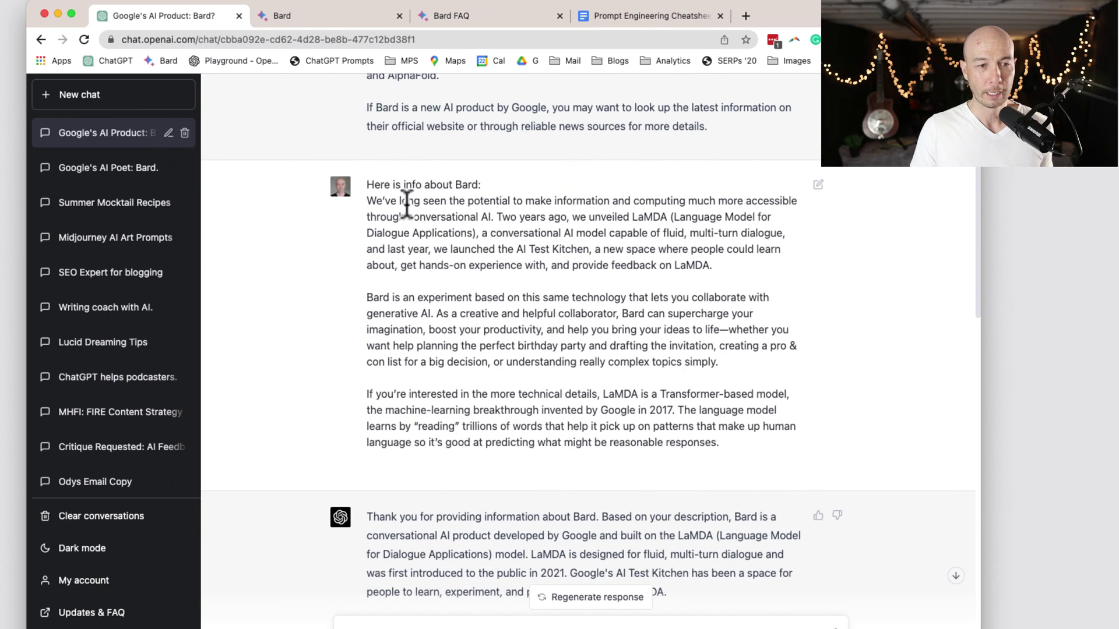
drag(383, 168, 616, 371)
scroll(616, 371, down, 5)
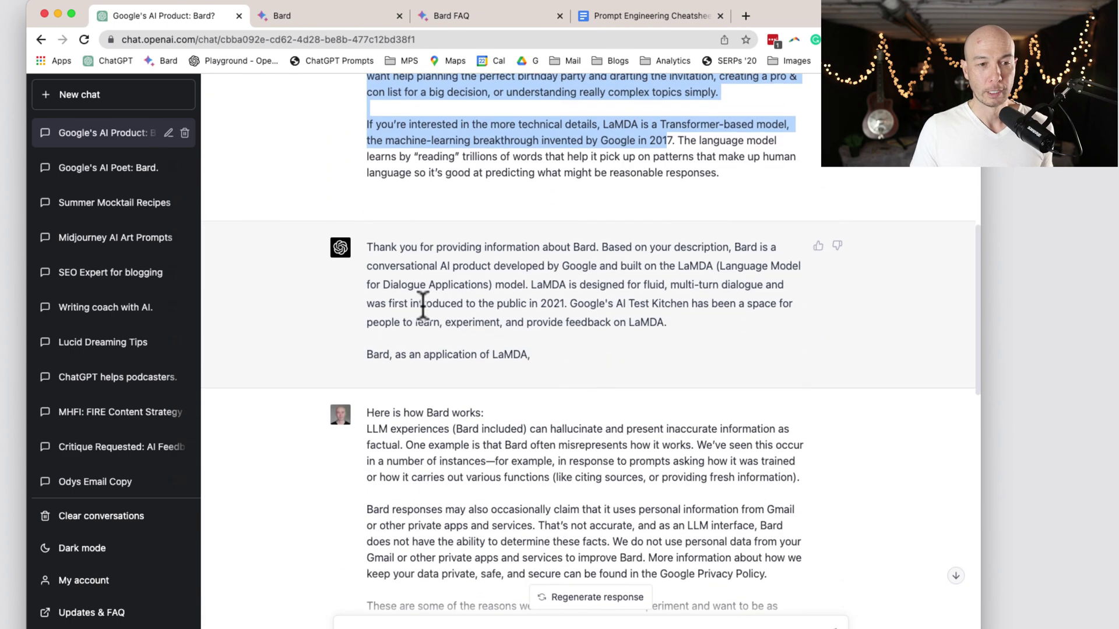
scroll(406, 259, down, 9)
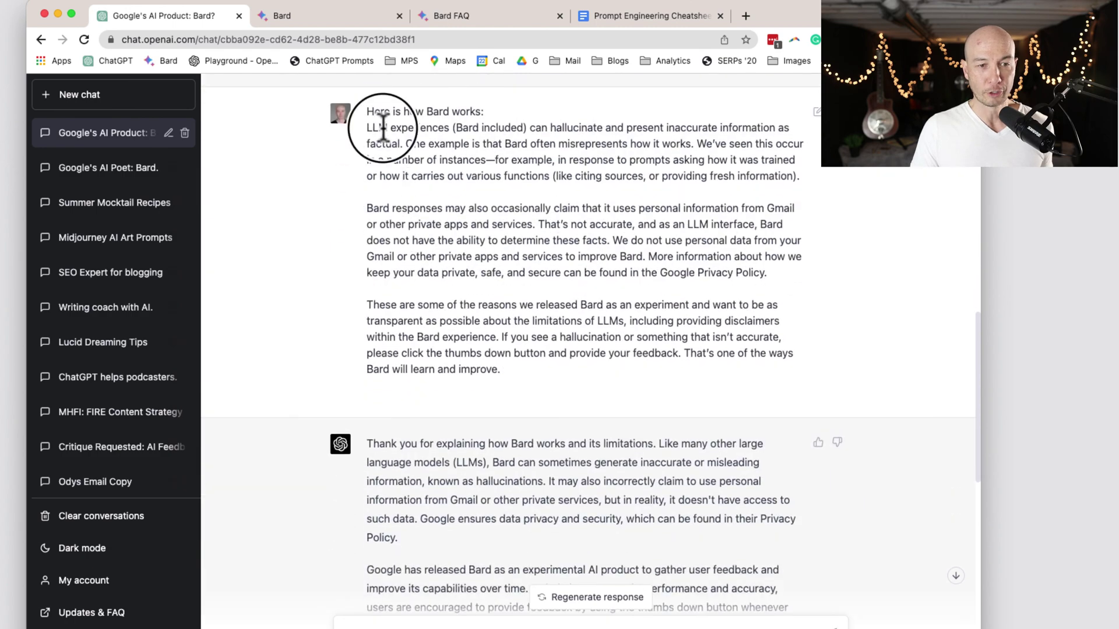
scroll(495, 362, up, 12)
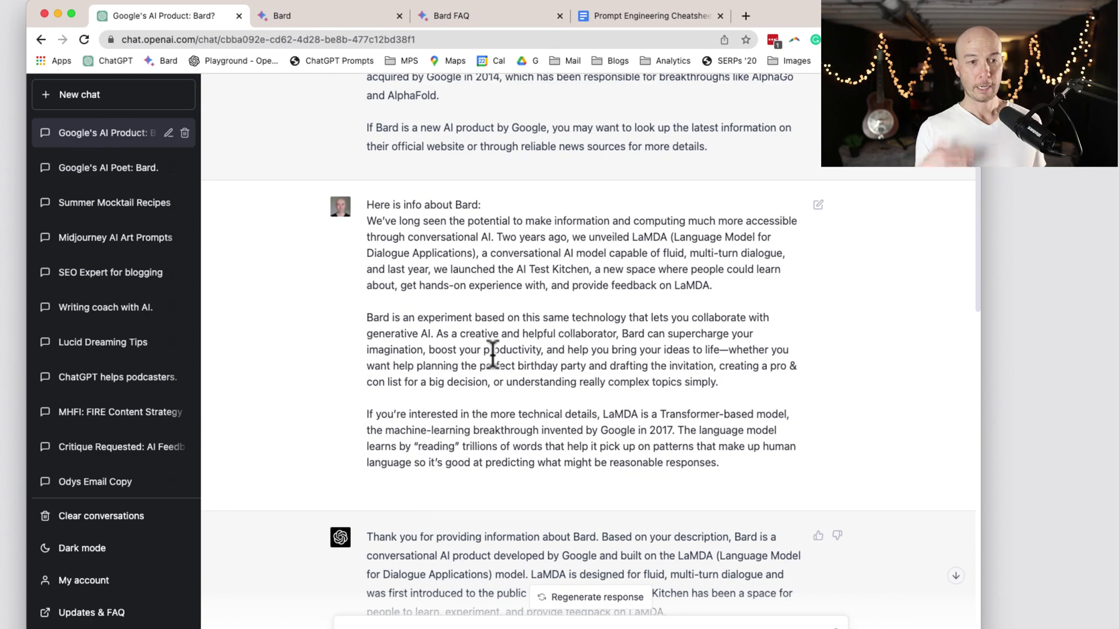
- Highlight the prompt "is chatgpt better than bard?" and review ChatGPT's answer through to its end
scroll(493, 355, down, 10)
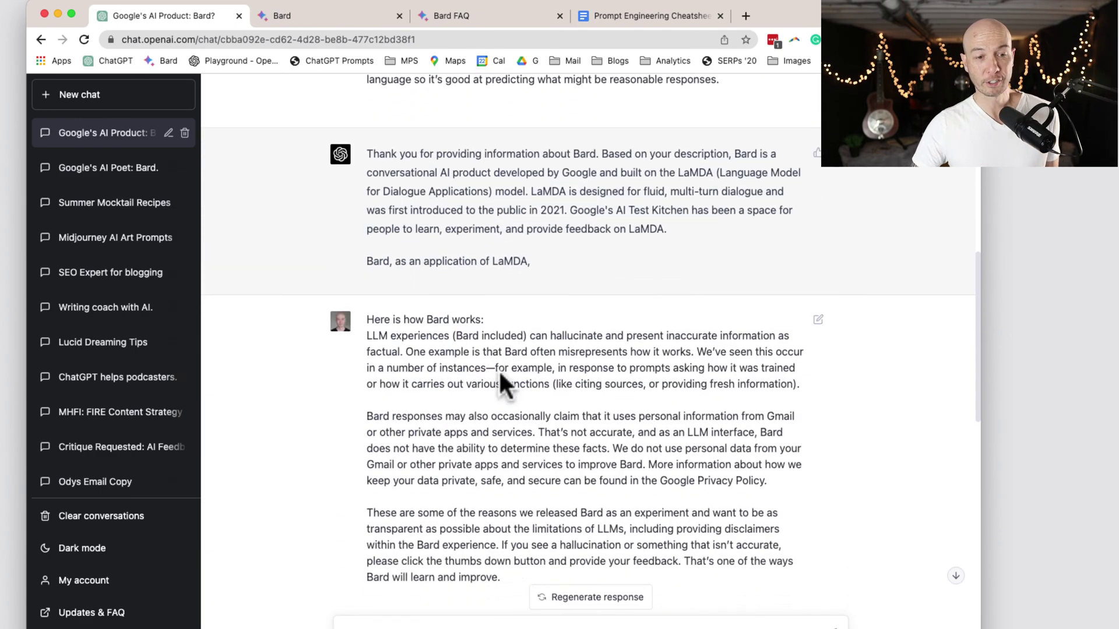
scroll(500, 372, down, 2)
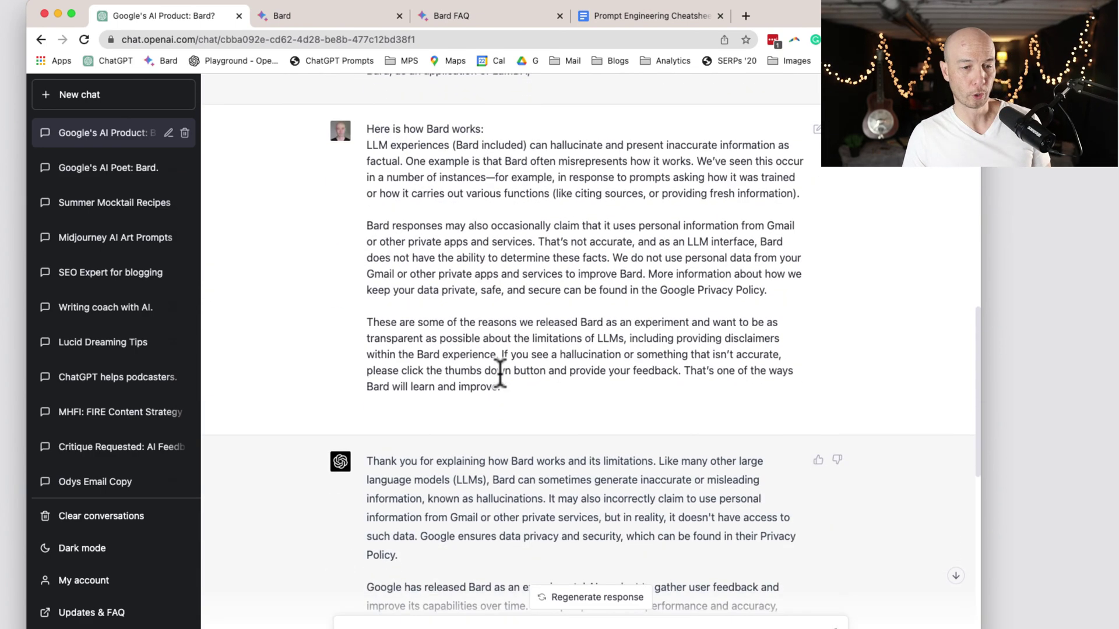
scroll(497, 370, down, 5)
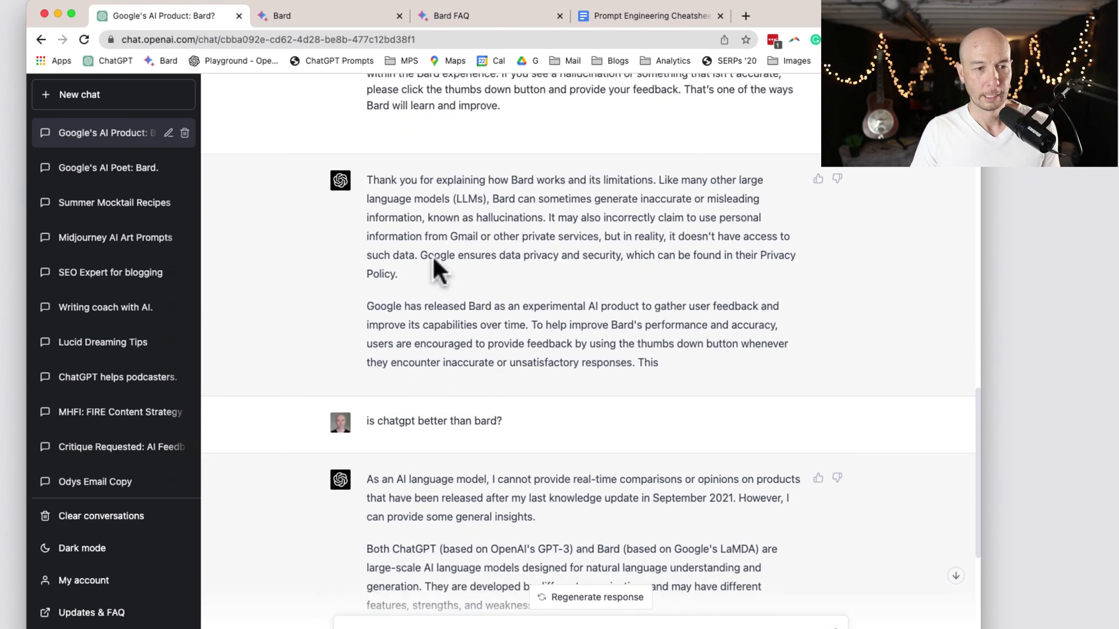
scroll(415, 199, down, 4)
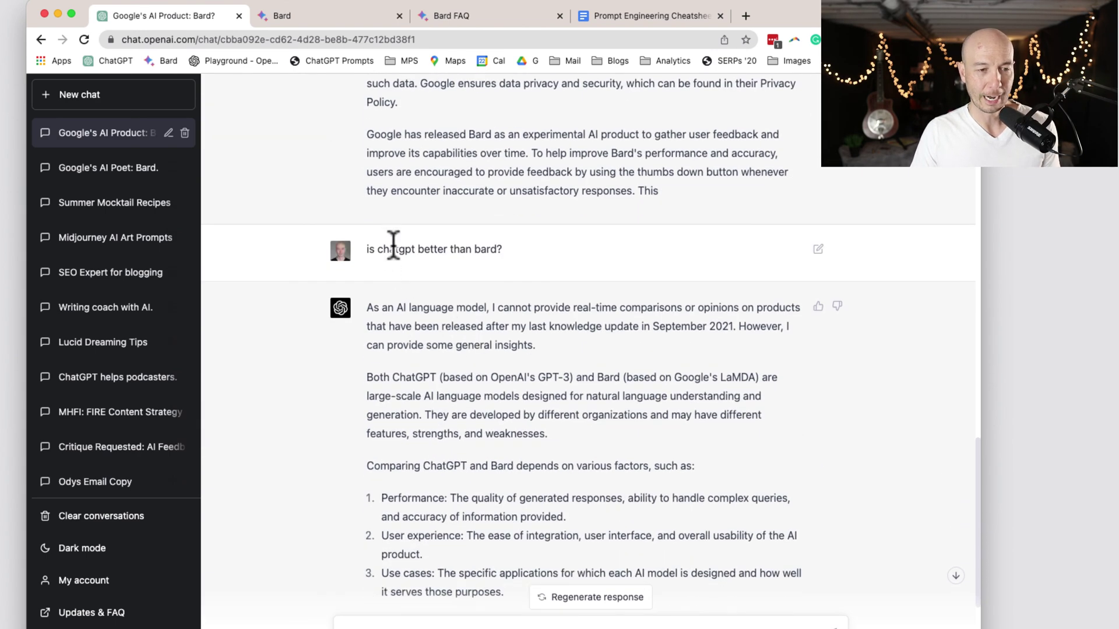
triple_click(393, 245)
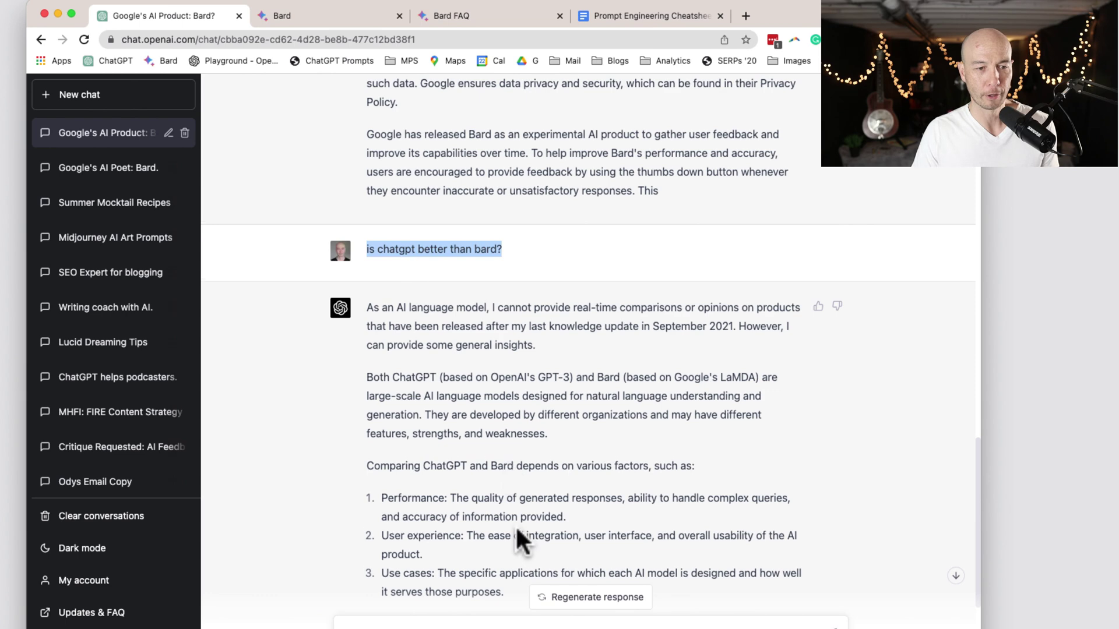
scroll(517, 529, down, 4)
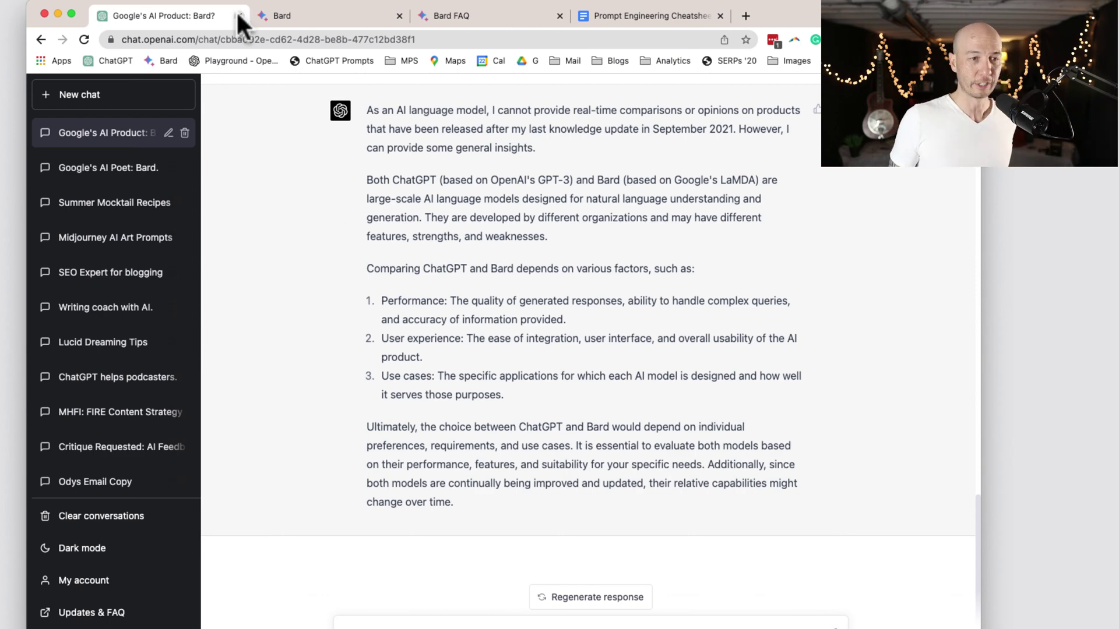
- Switch to Bard and reset its current chat to an empty session
click(289, 19)
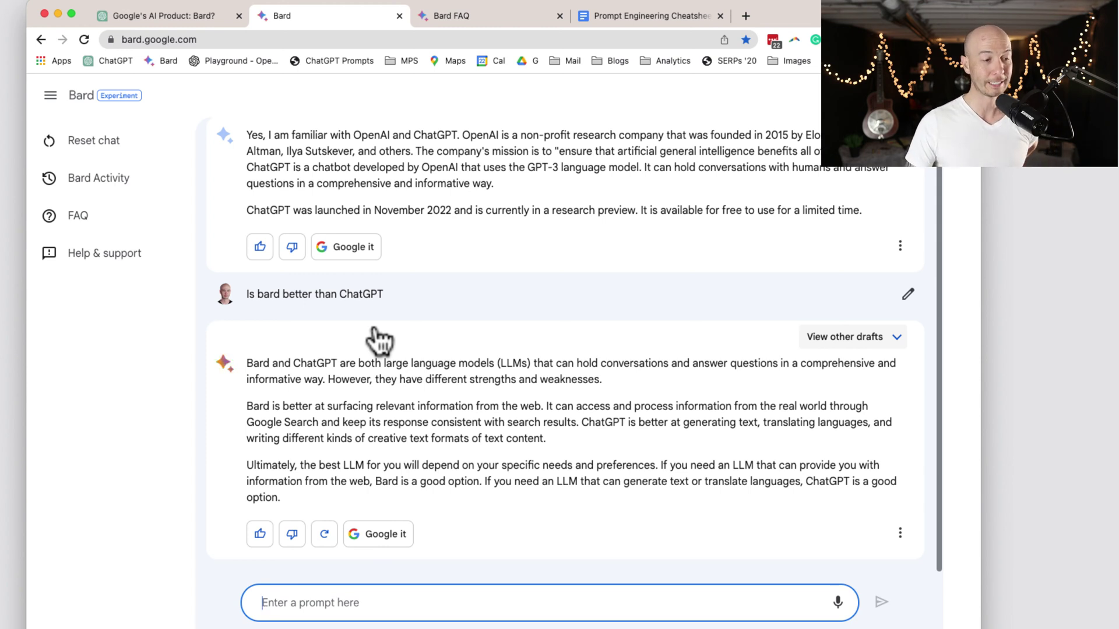
click(529, 1)
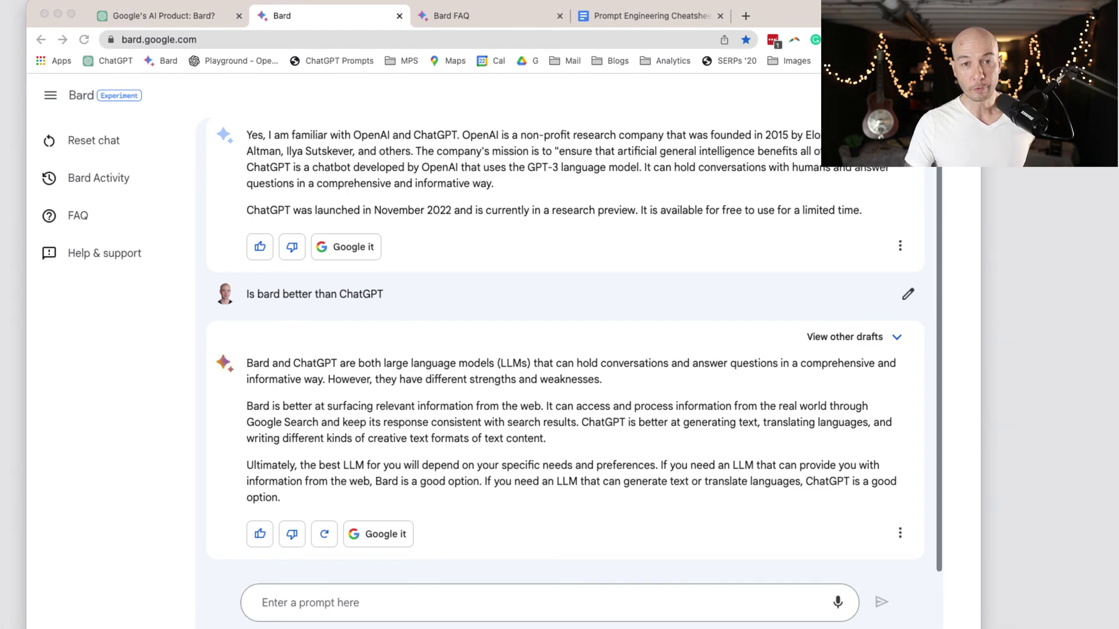
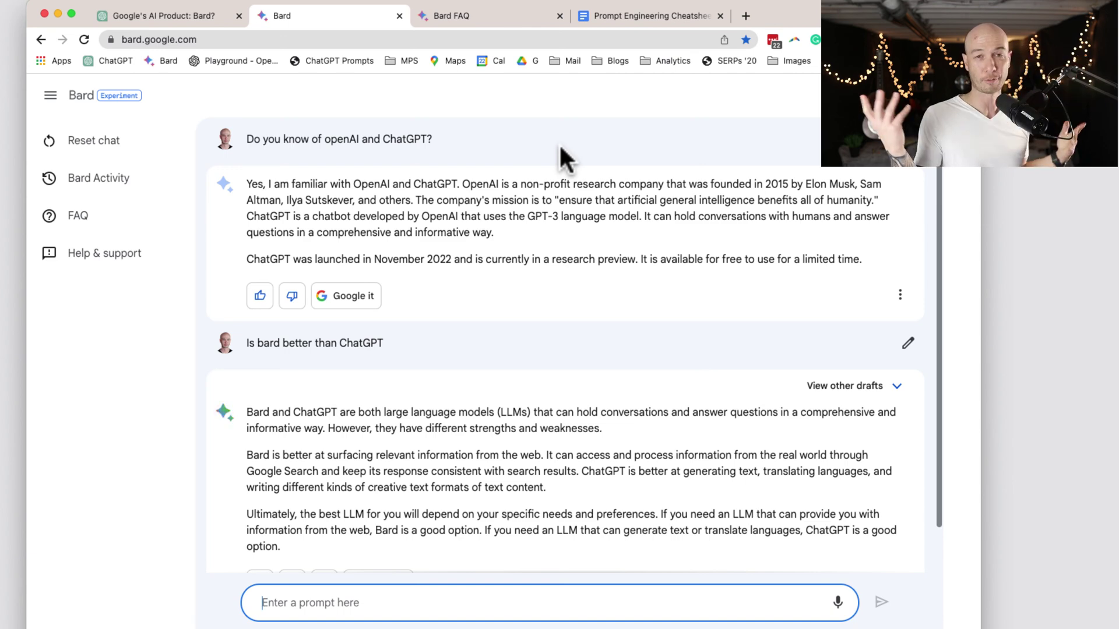
click(77, 144)
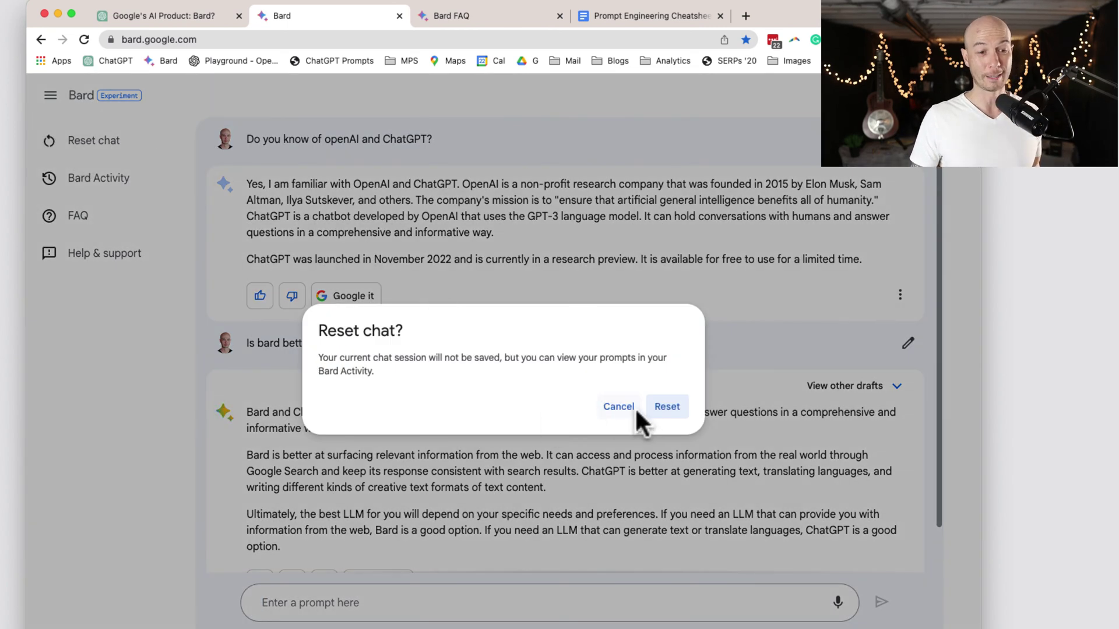
click(669, 412)
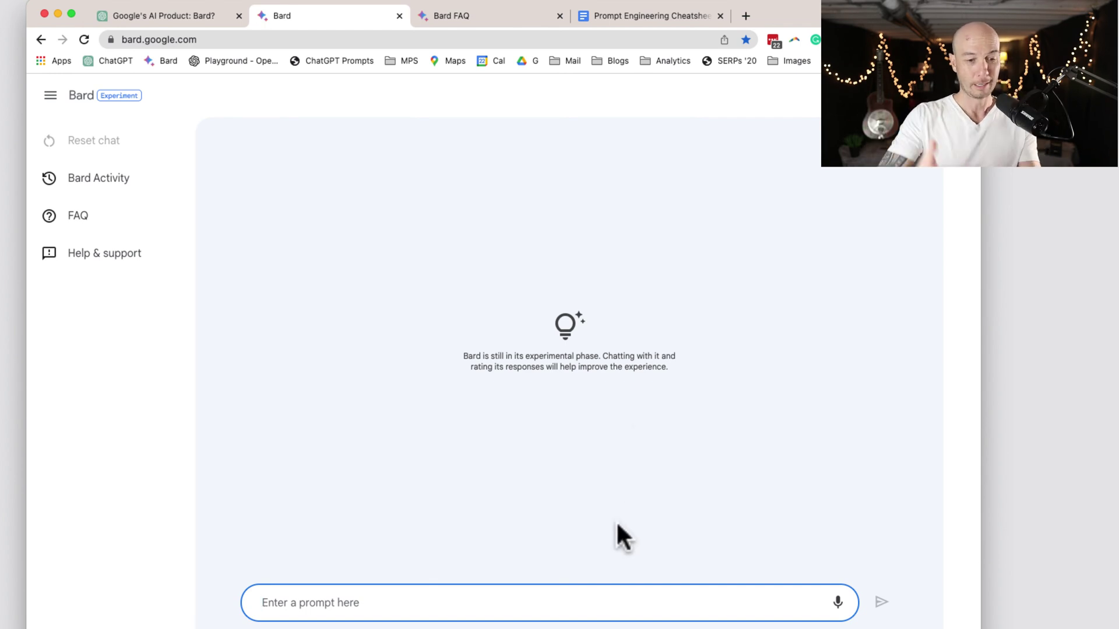
- Glance at the ChatGPT conversation list, return to Bard, and submit the prompt "you are a content specialist that will help me with my blog."
click(149, 17)
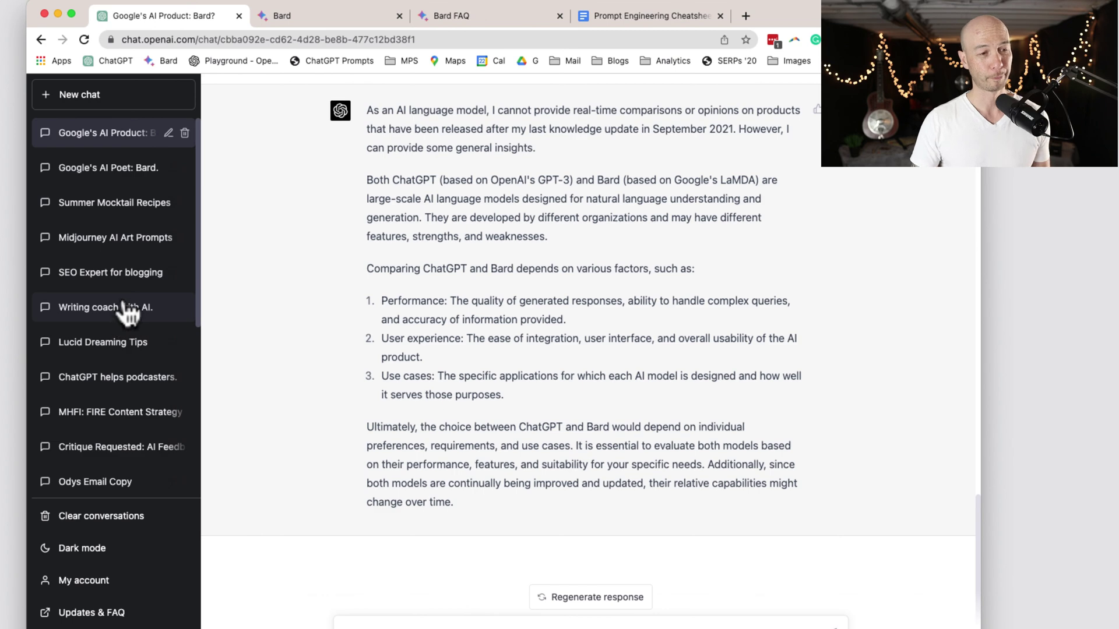
click(326, 16)
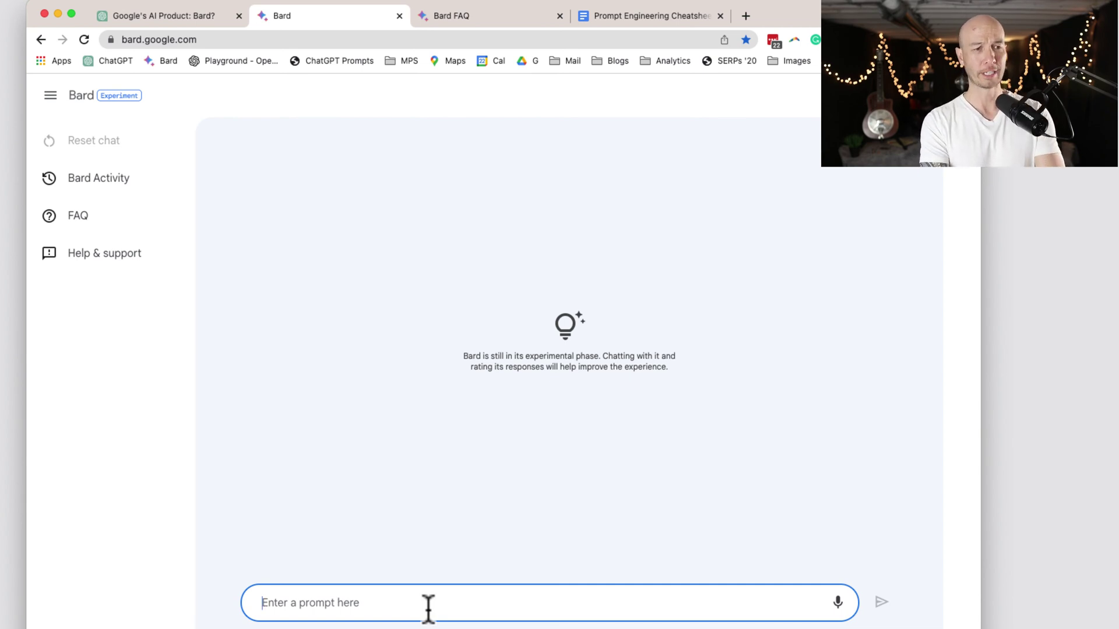
text(you)
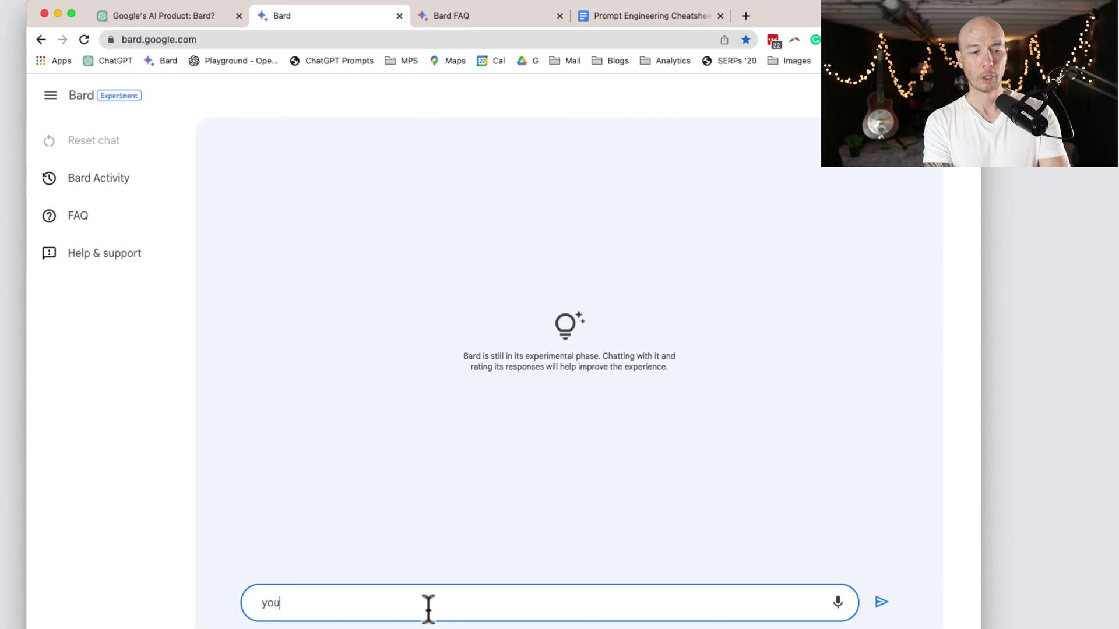
text( are a)
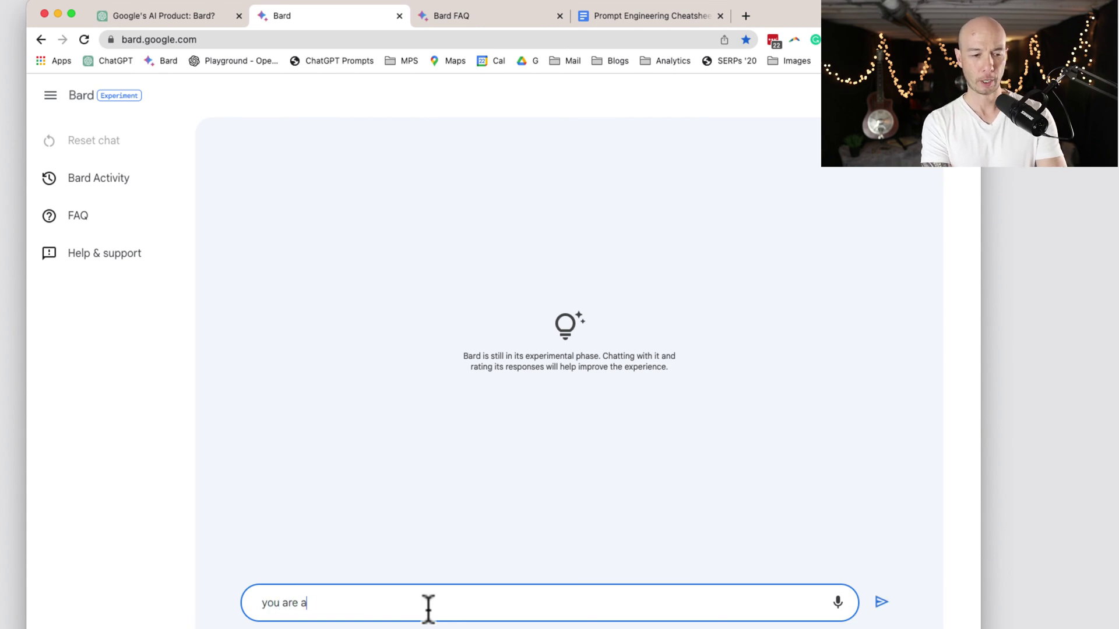
text( content sp)
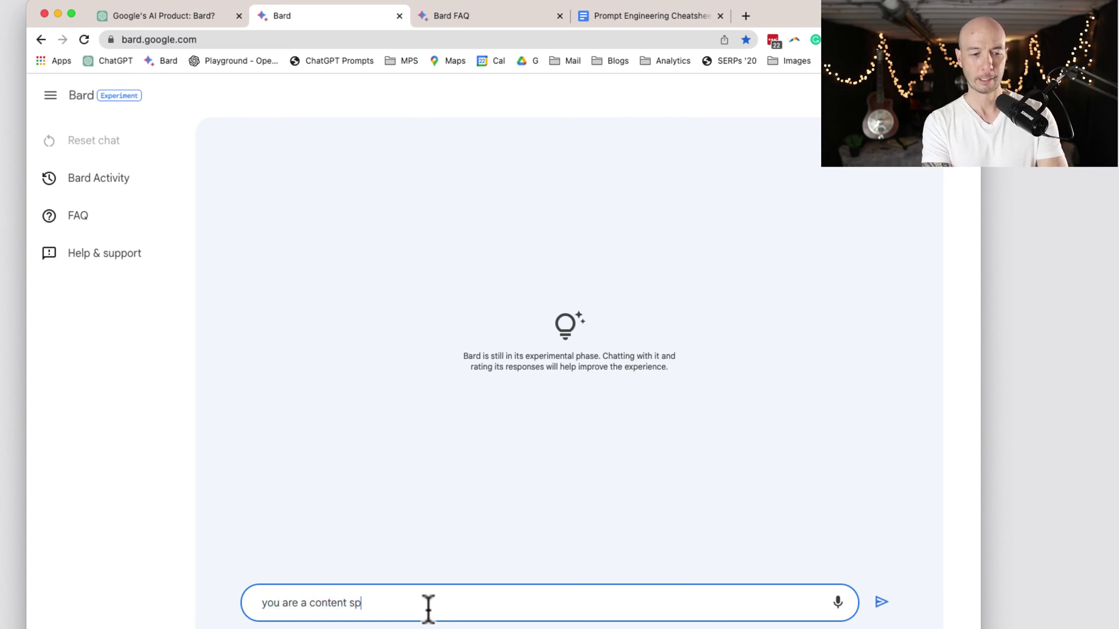
text(eciali)
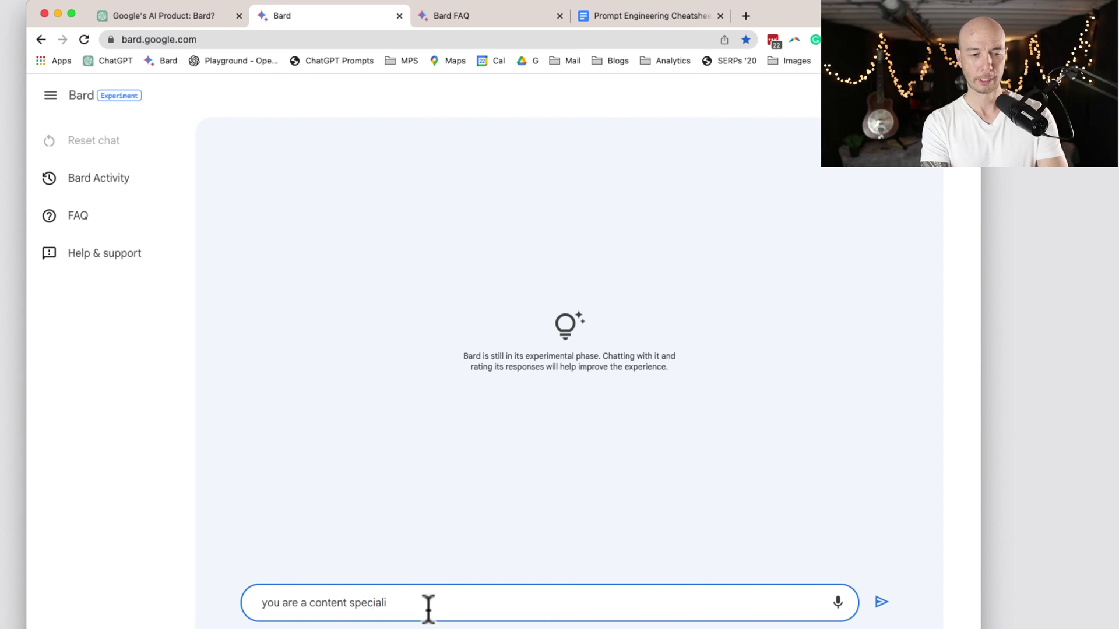
text(st t)
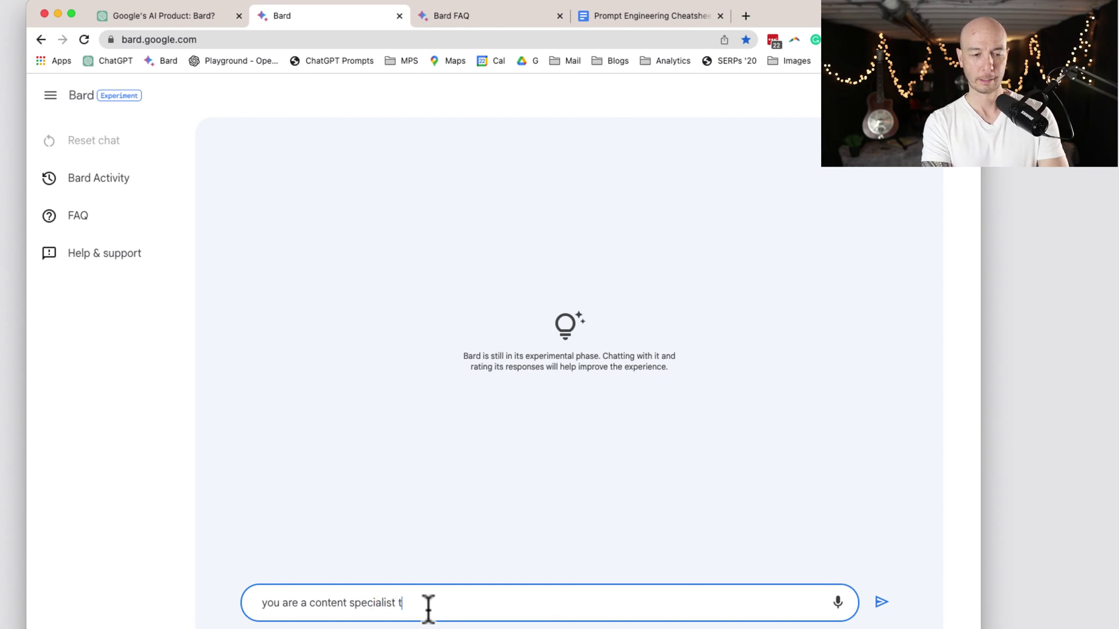
text(hat will h)
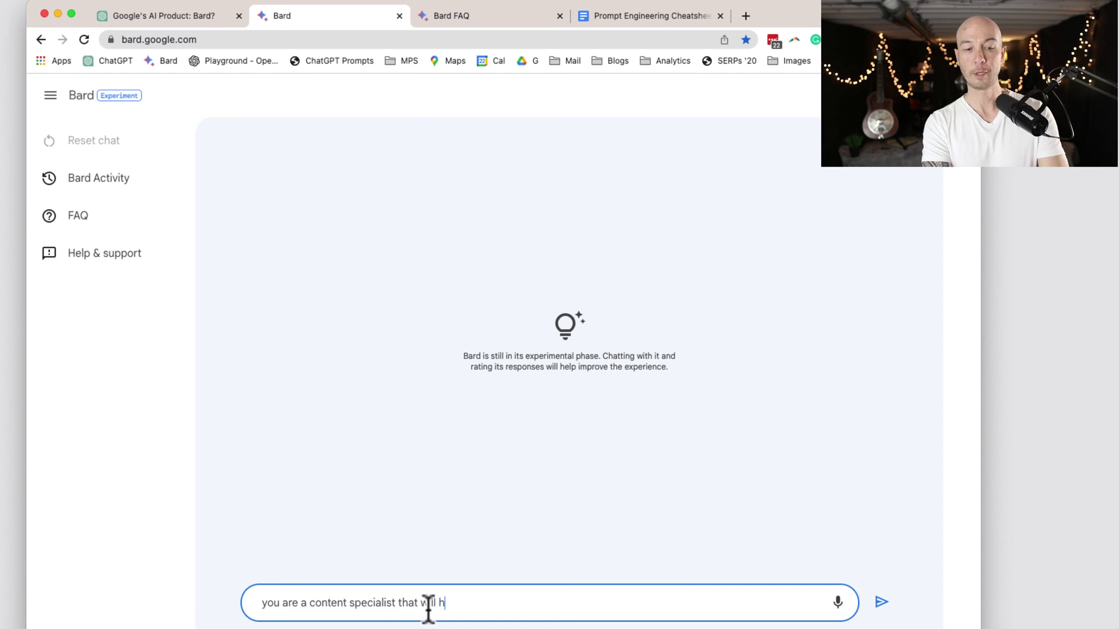
text(elp me w)
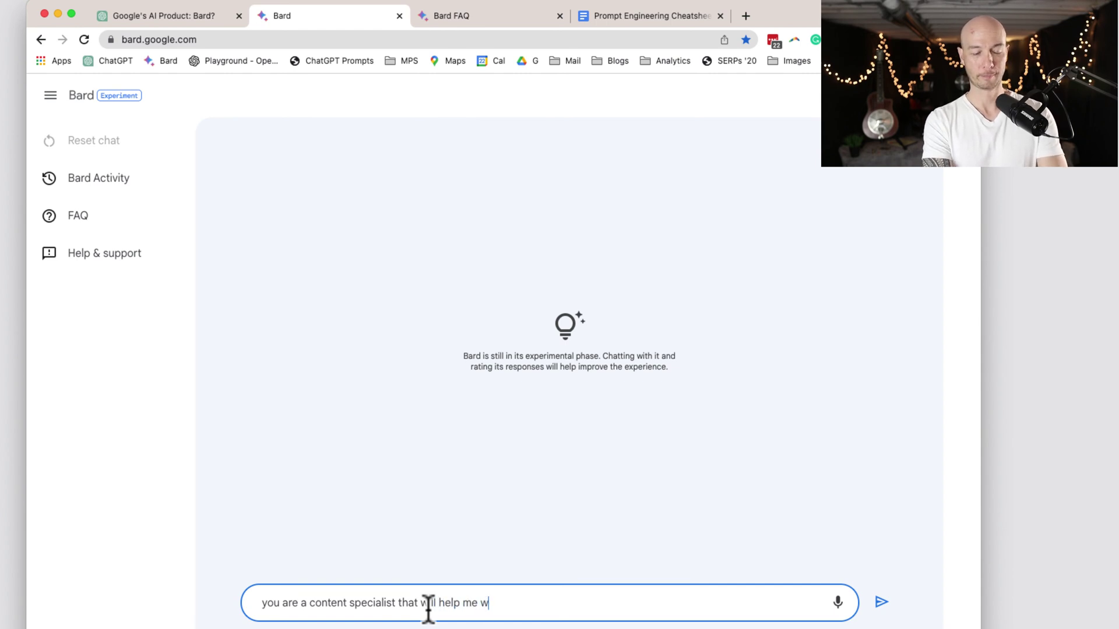
text(ith my blog)
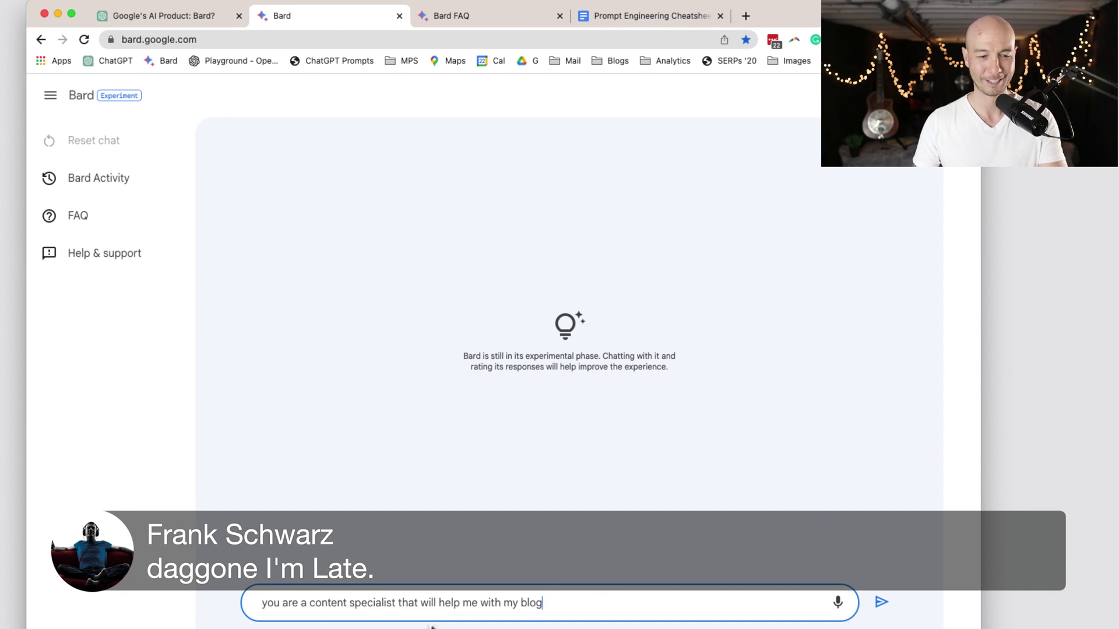
click(401, 604)
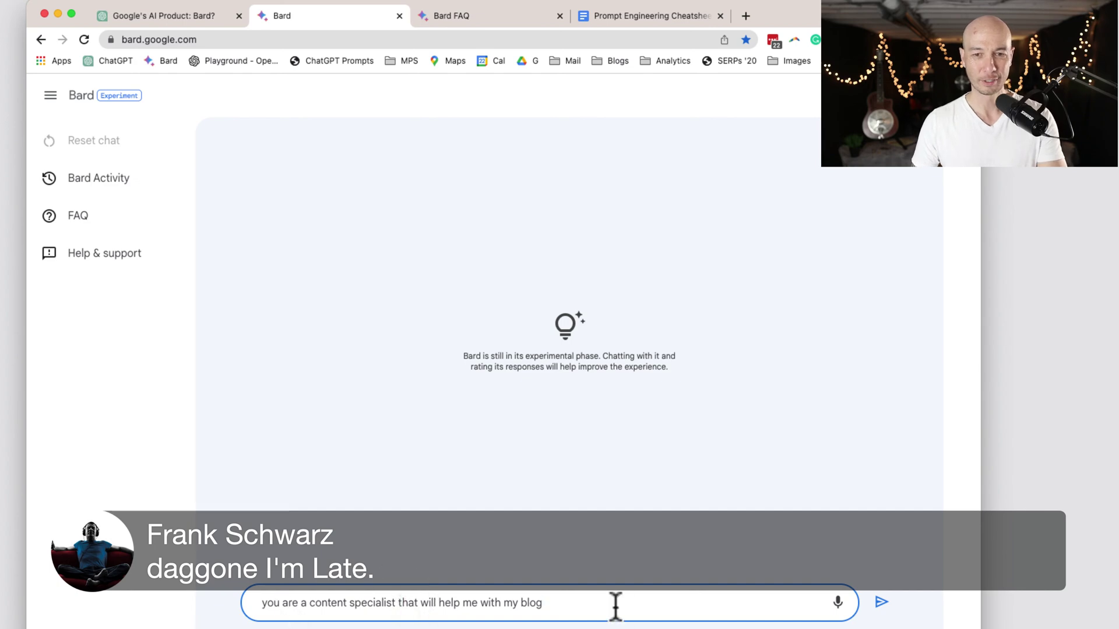
click(609, 600)
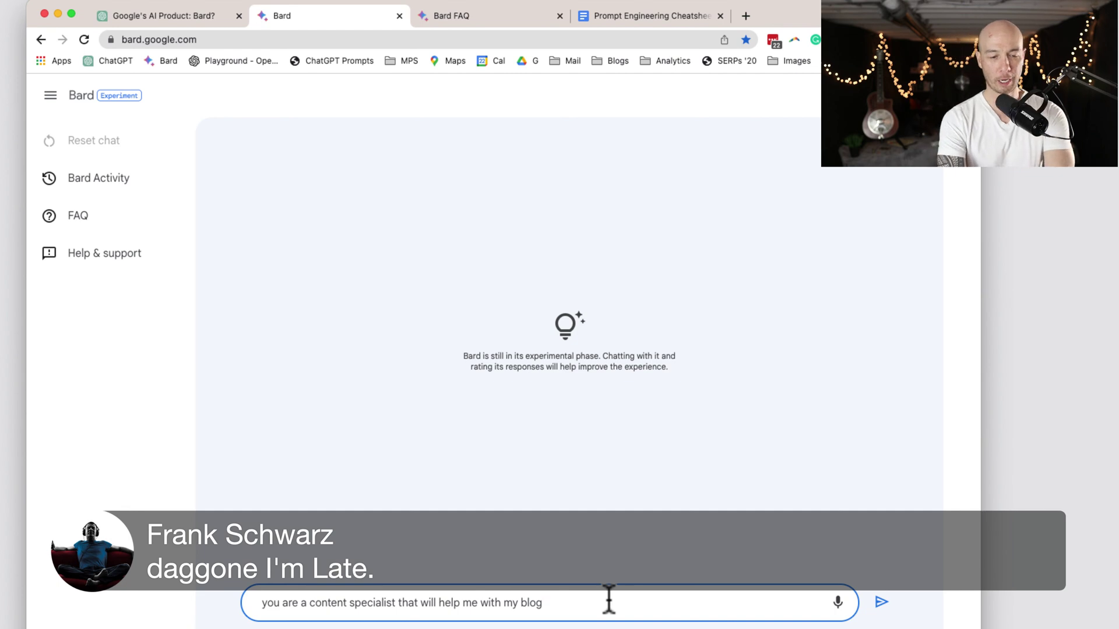
text(.)
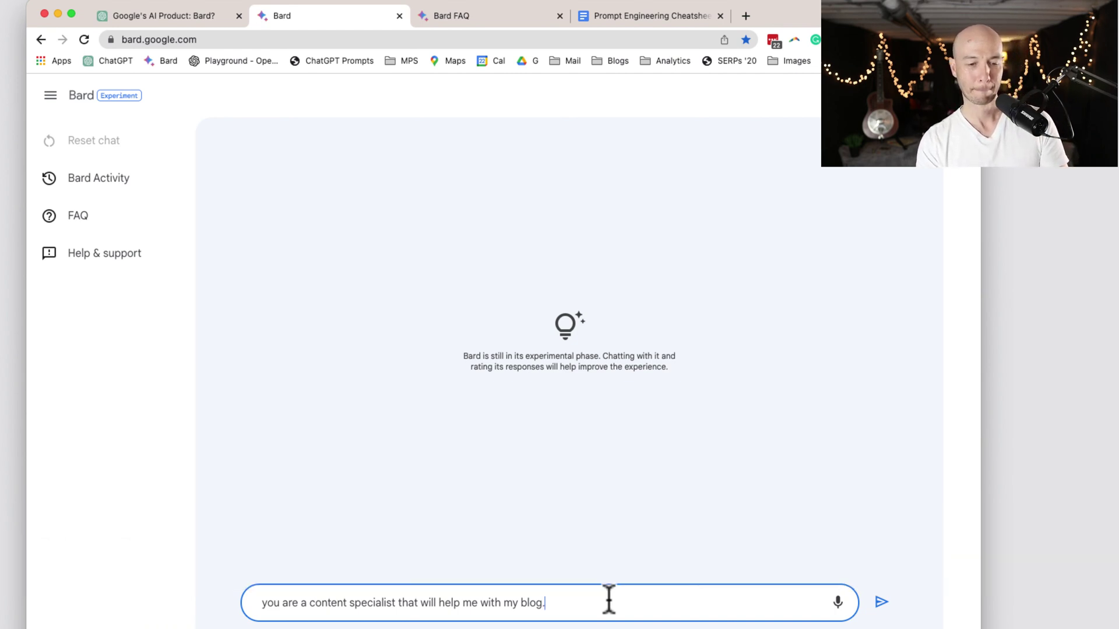
key(Return)
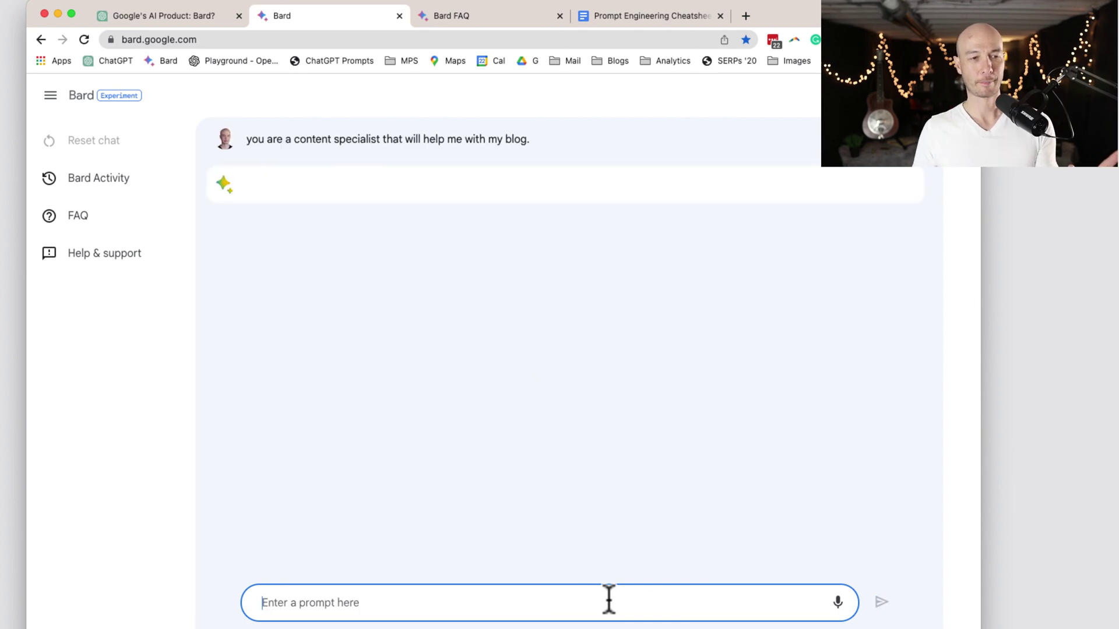
- Review Bard's answer to the content specialist prompt, highlighting items in its list of blog services
triple_click(335, 140)
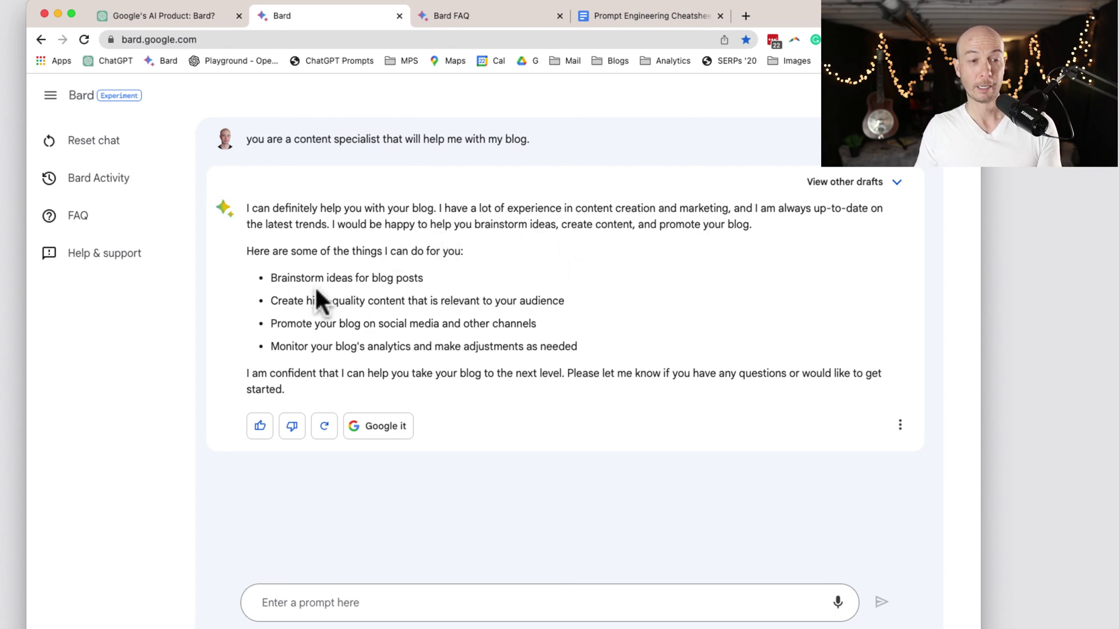
double_click(288, 277)
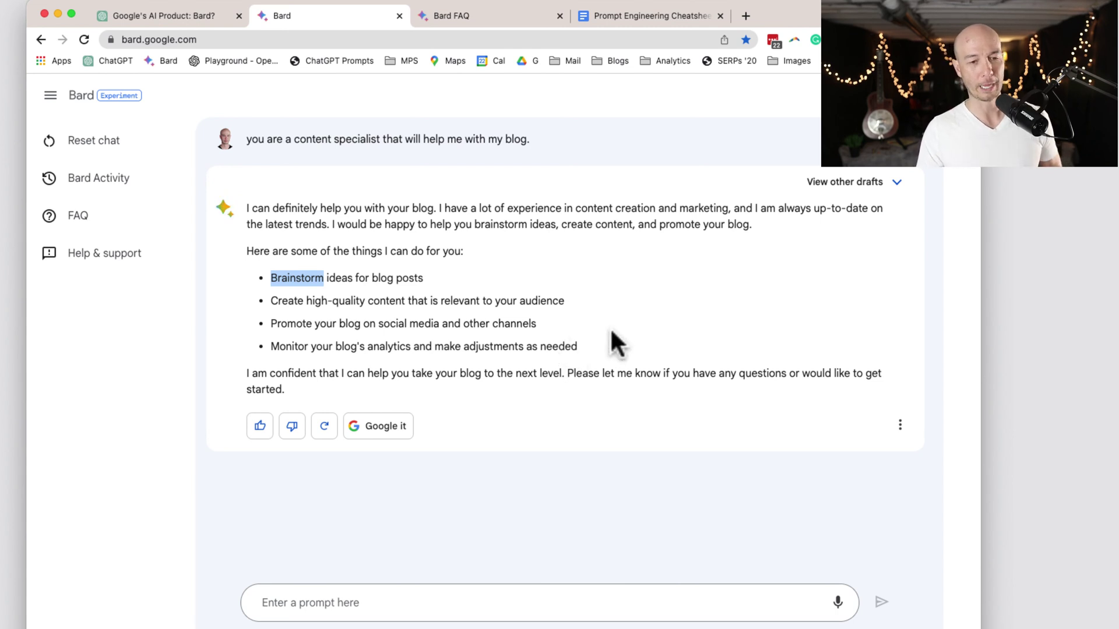
click(284, 334)
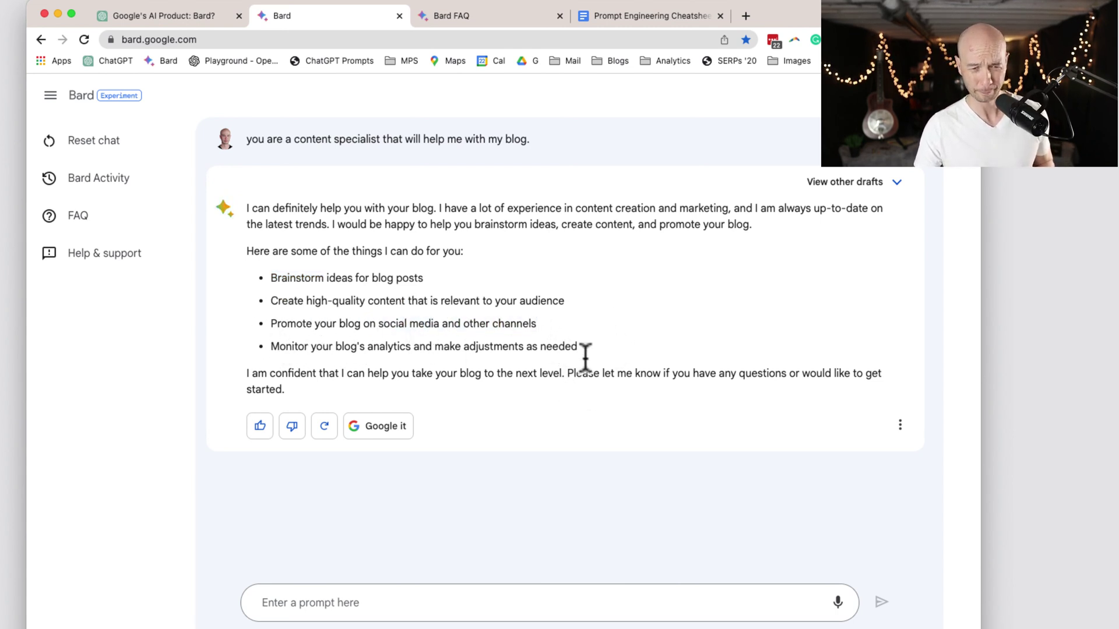
drag(581, 350, 251, 332)
click(263, 370)
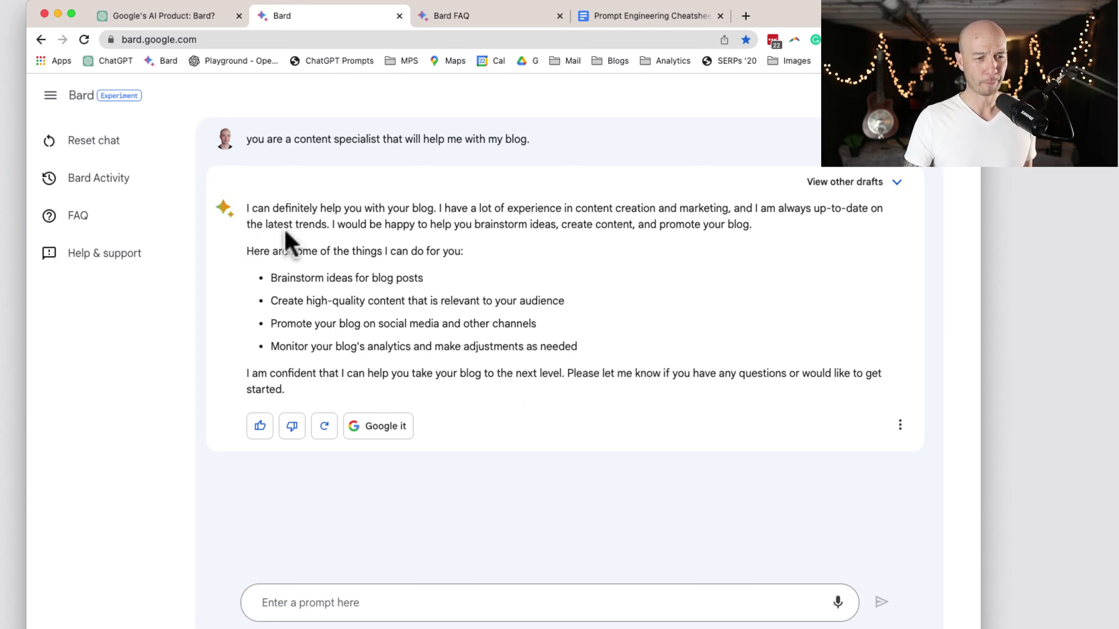
- Switch to ChatGPT and start a new chat with the GPT-4 model
click(225, 14)
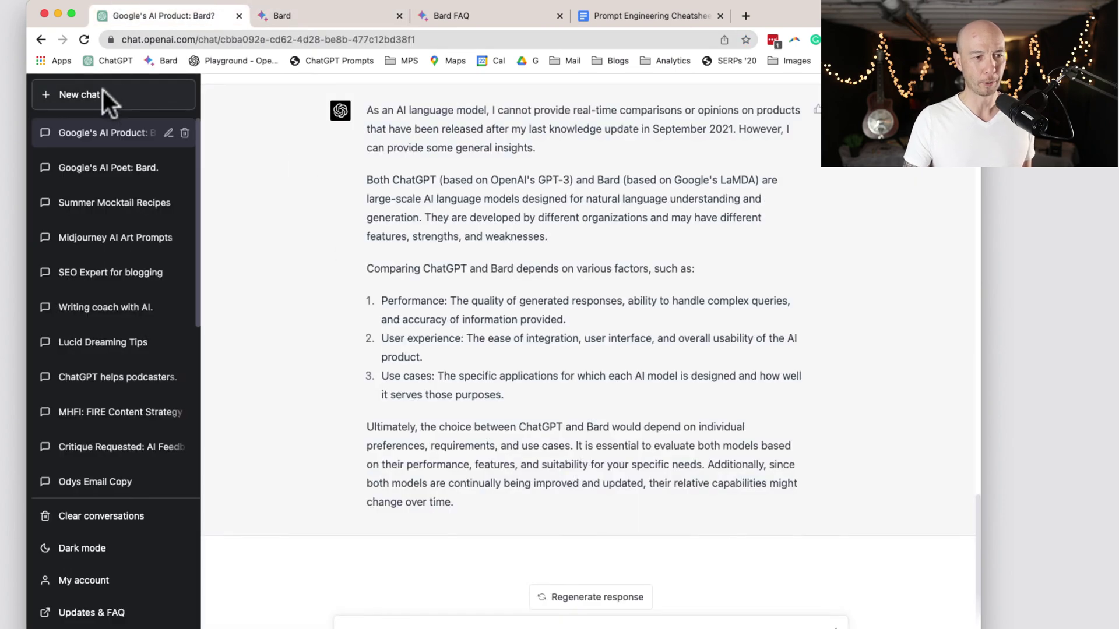
click(101, 96)
click(594, 122)
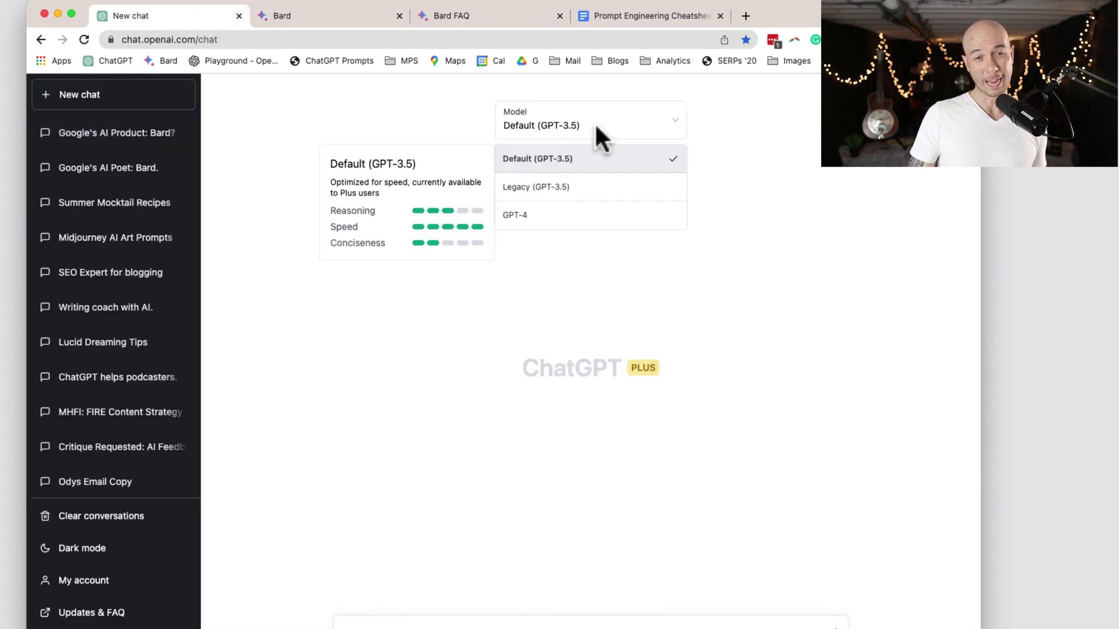
click(582, 217)
click(624, 623)
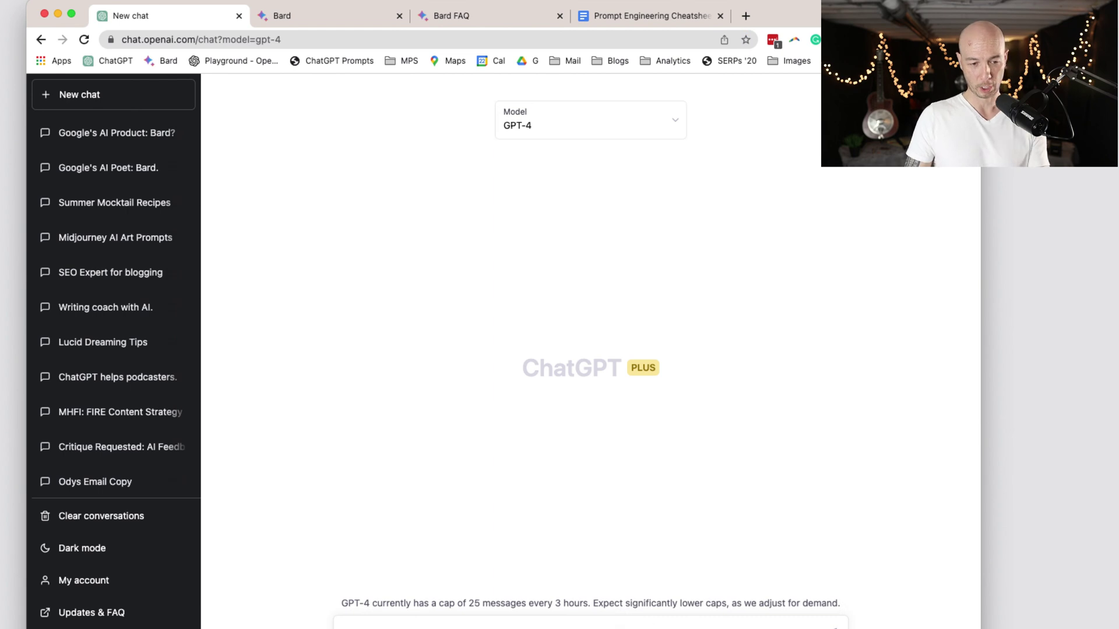
key(super+v)
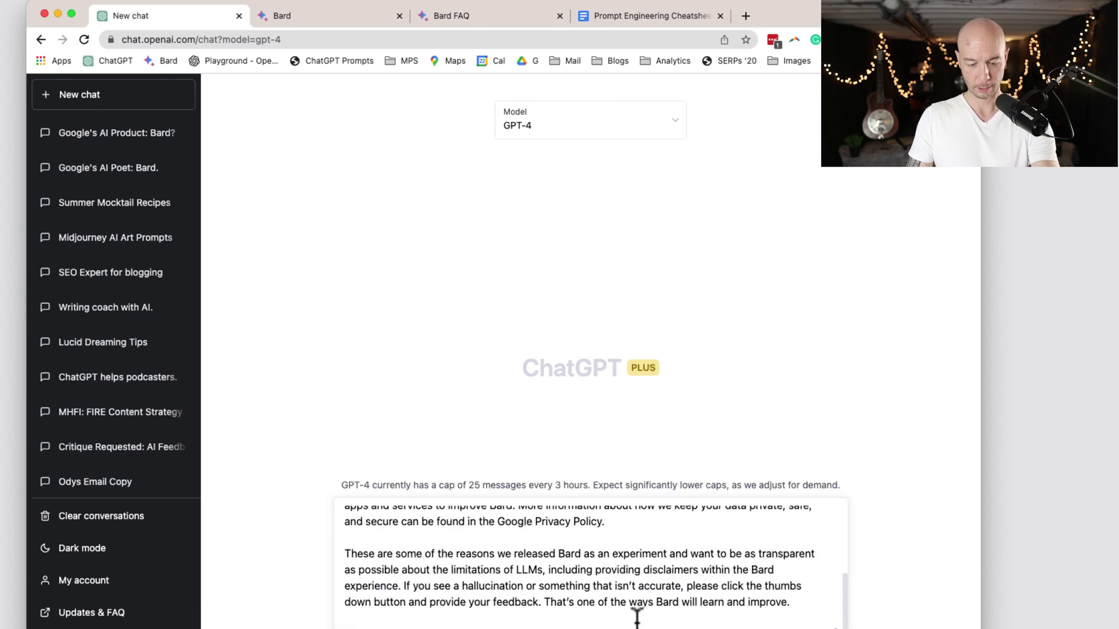
key(super+a)
key(BackSpace)
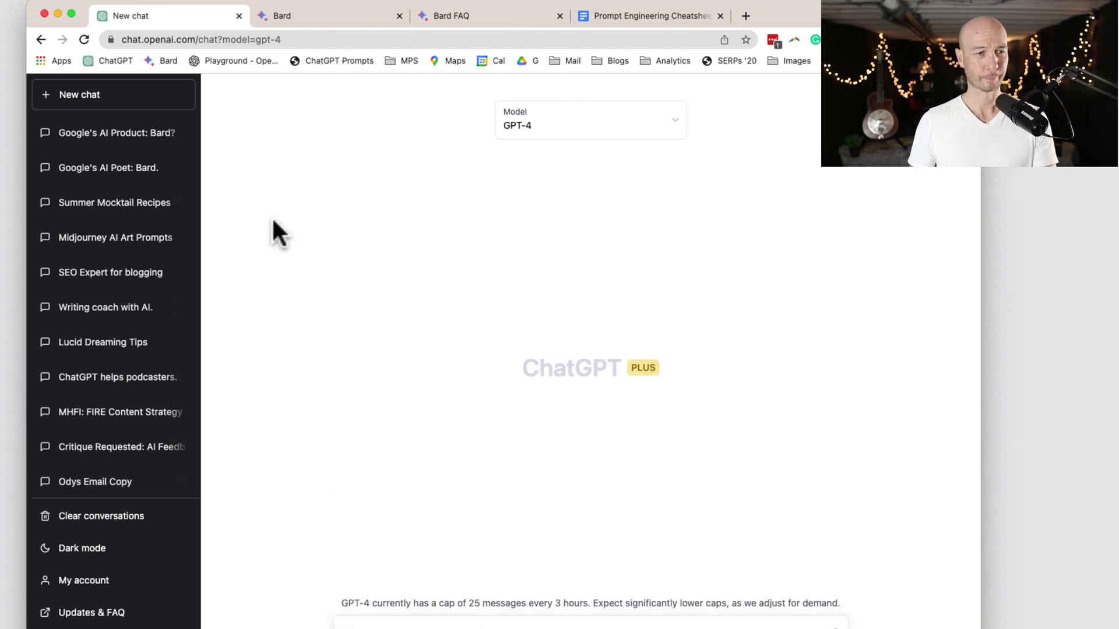
click(478, 14)
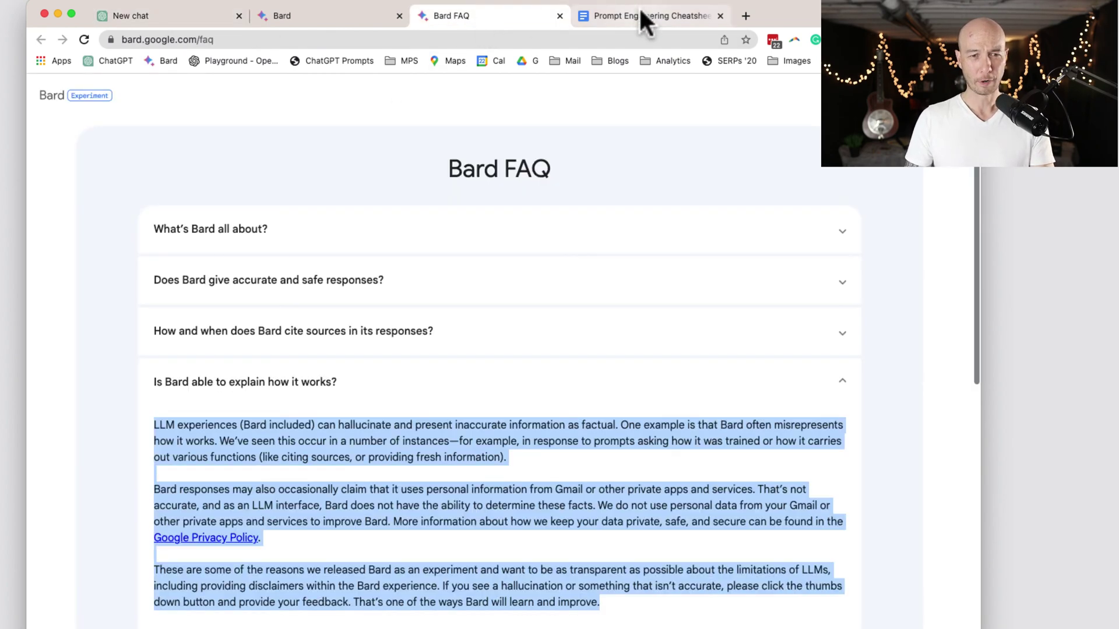
click(639, 14)
- Copy the prompt "you are a content specialist that will help me with my blog." from Bard and submit it in the new ChatGPT chat
click(320, 17)
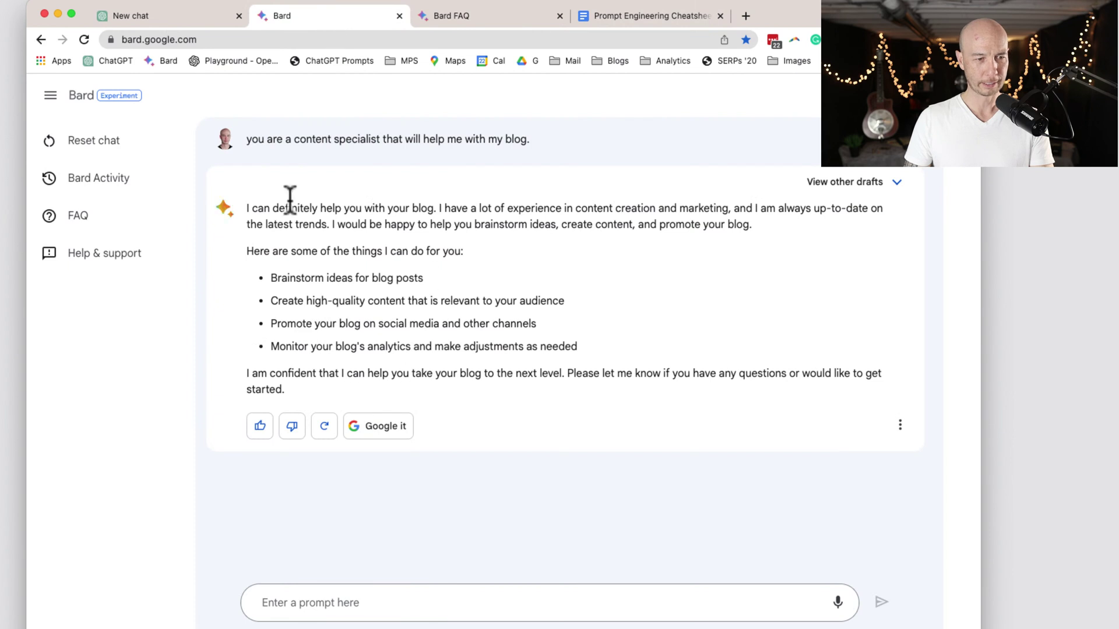
triple_click(279, 141)
key(super+c)
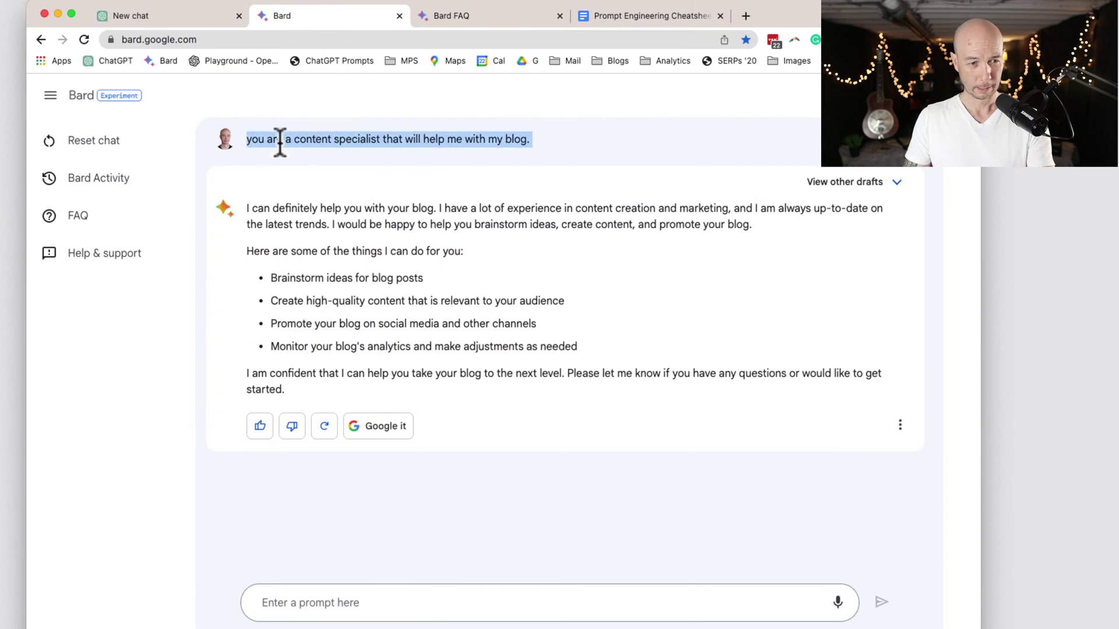
click(175, 23)
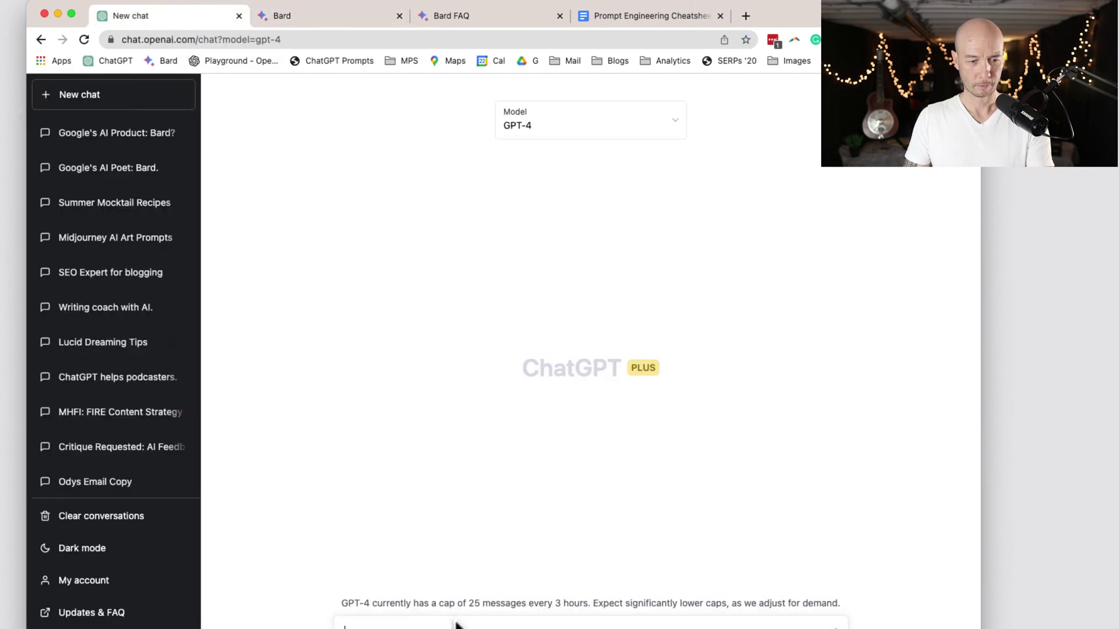
key(super+v)
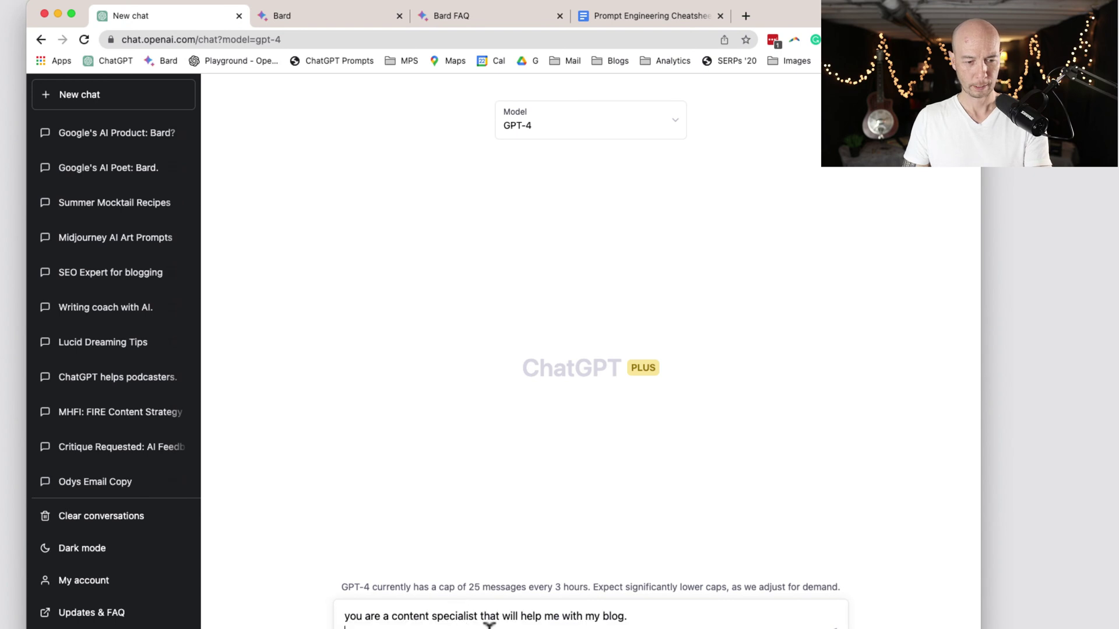
key(Return)
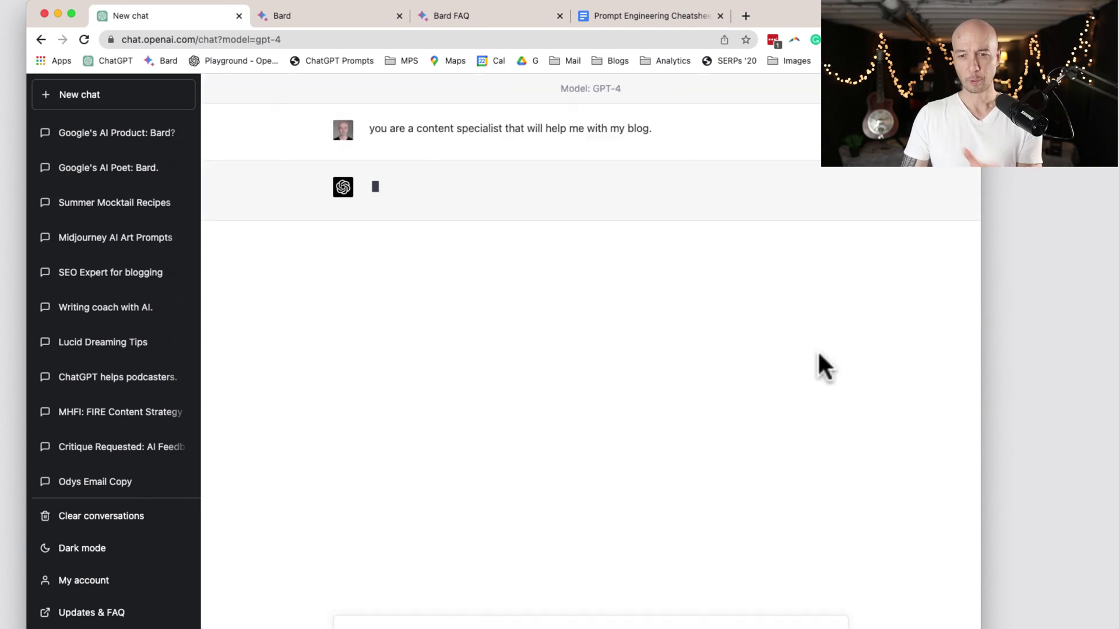
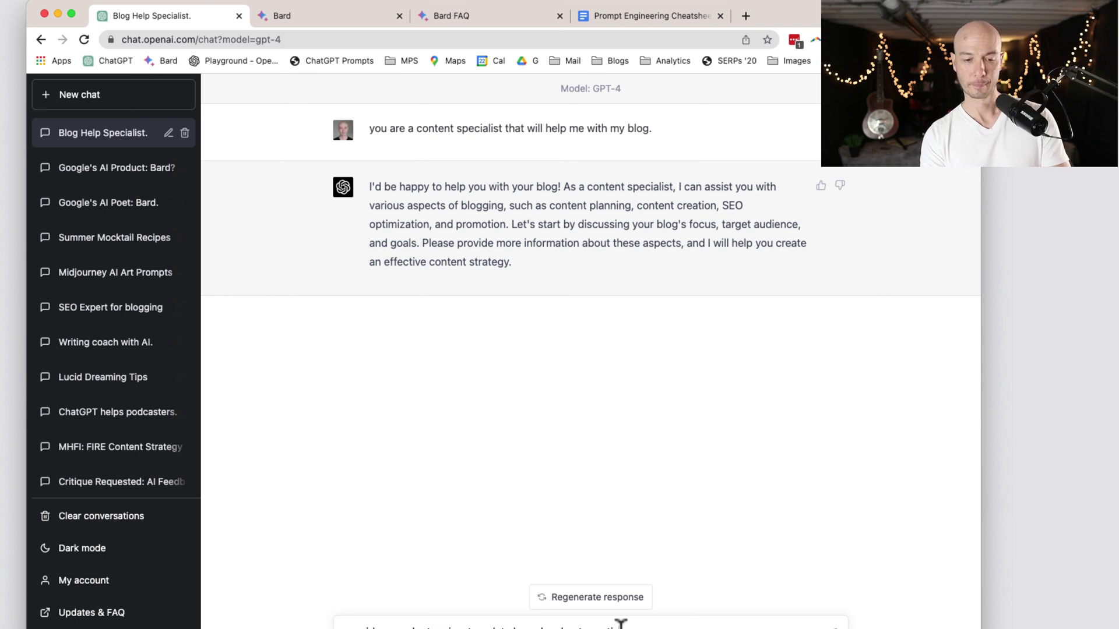
- Copy and submit the prompt "provide a product review template based on best practices for niche websites. Use the wirecutter review website as a reference."
text(c)
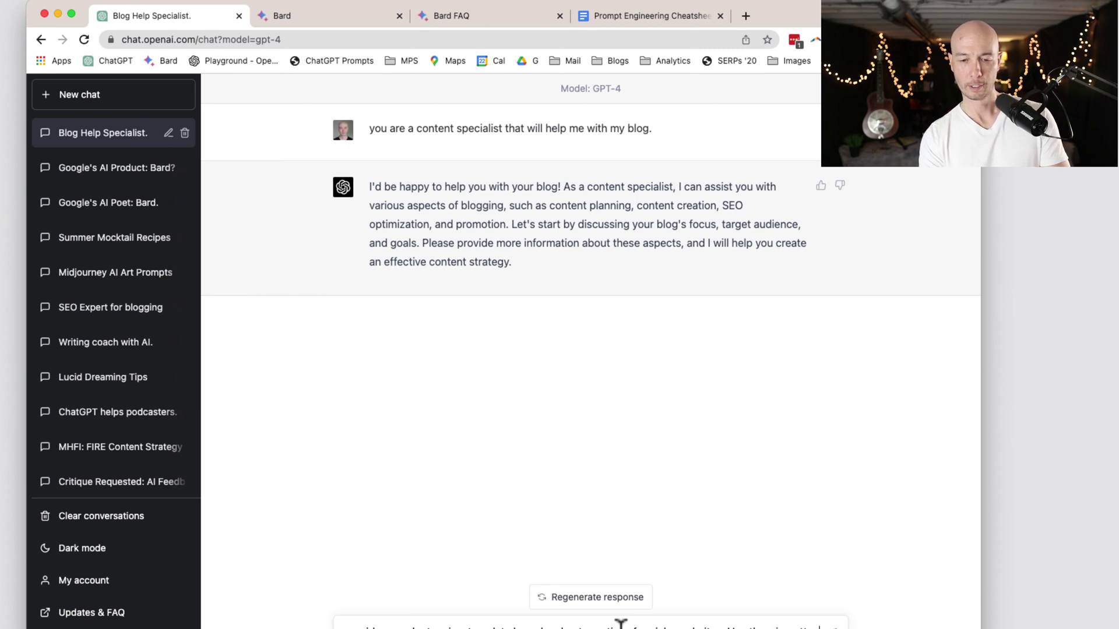
text(sty)
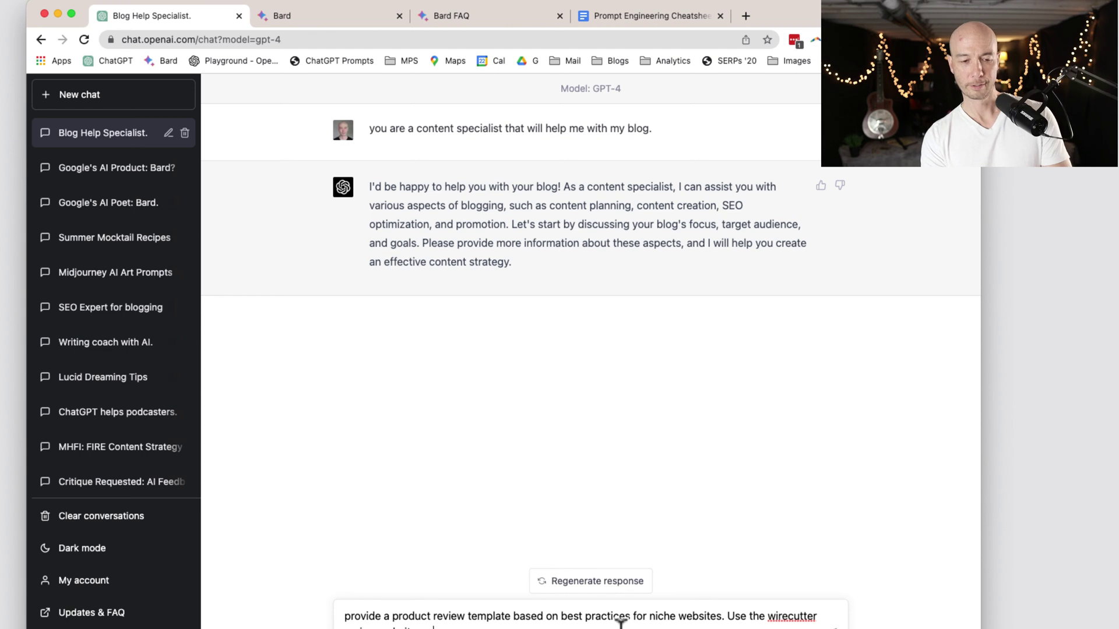
text(for)
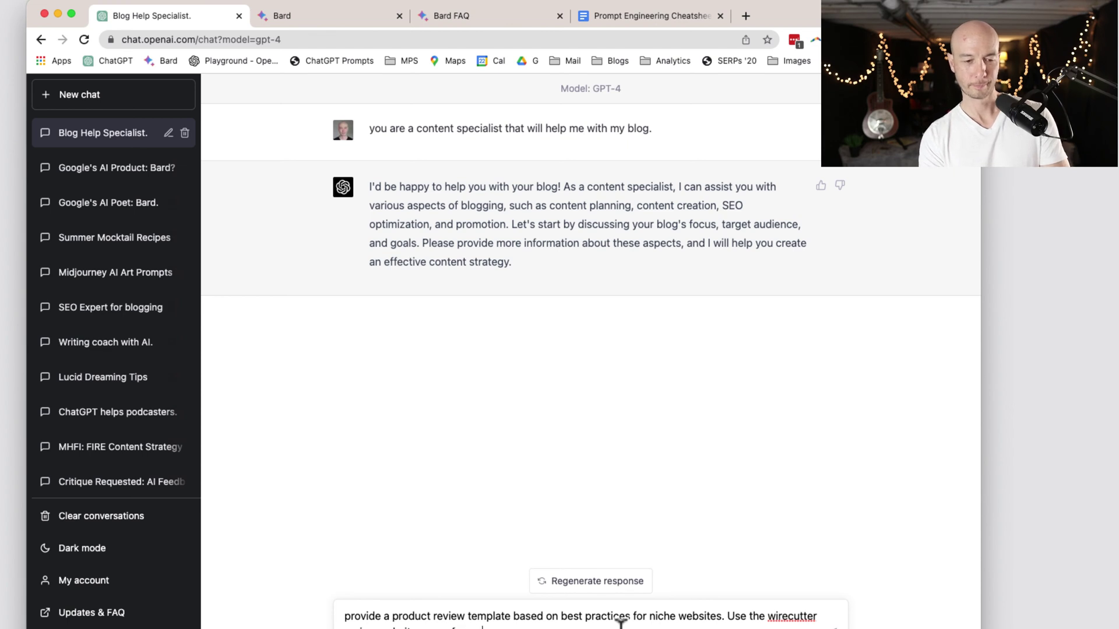
key(shift+super+Left)
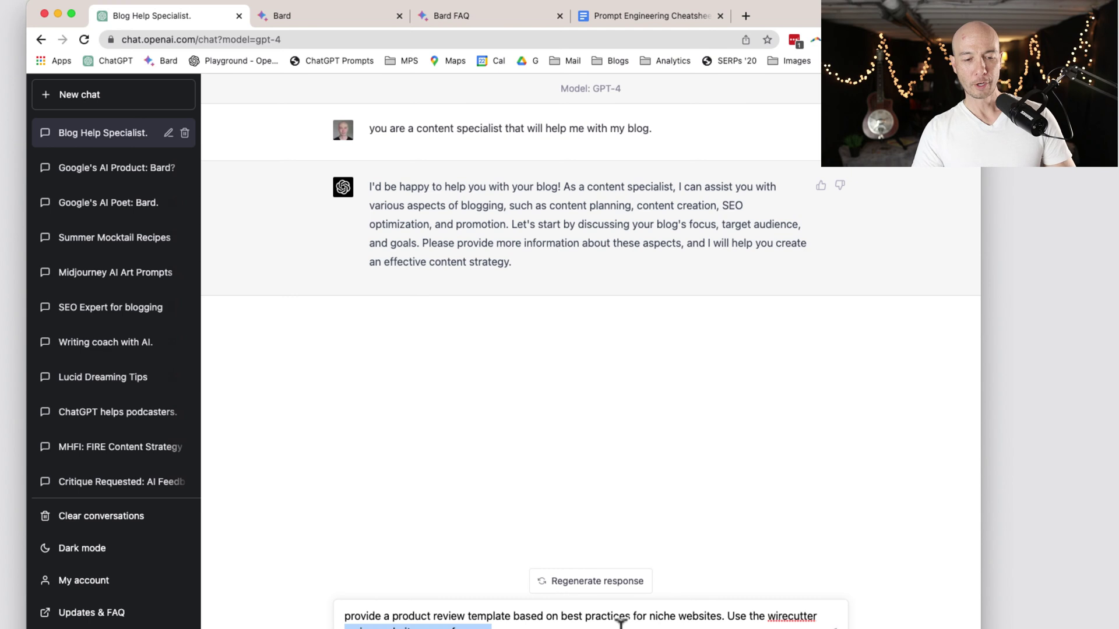
key(shift+Up)
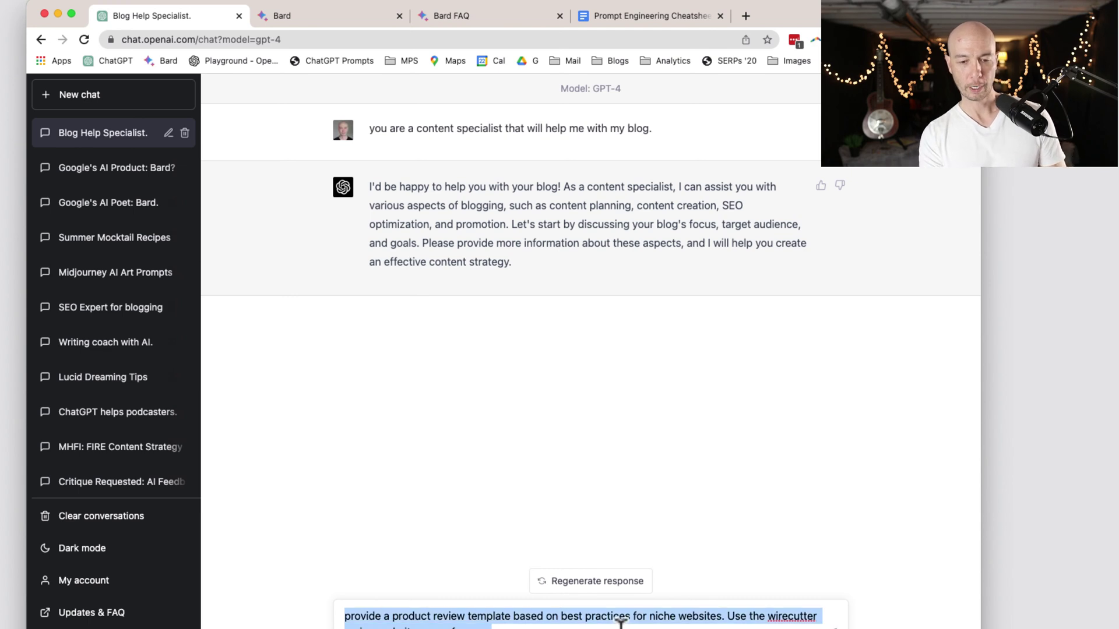
key(Return)
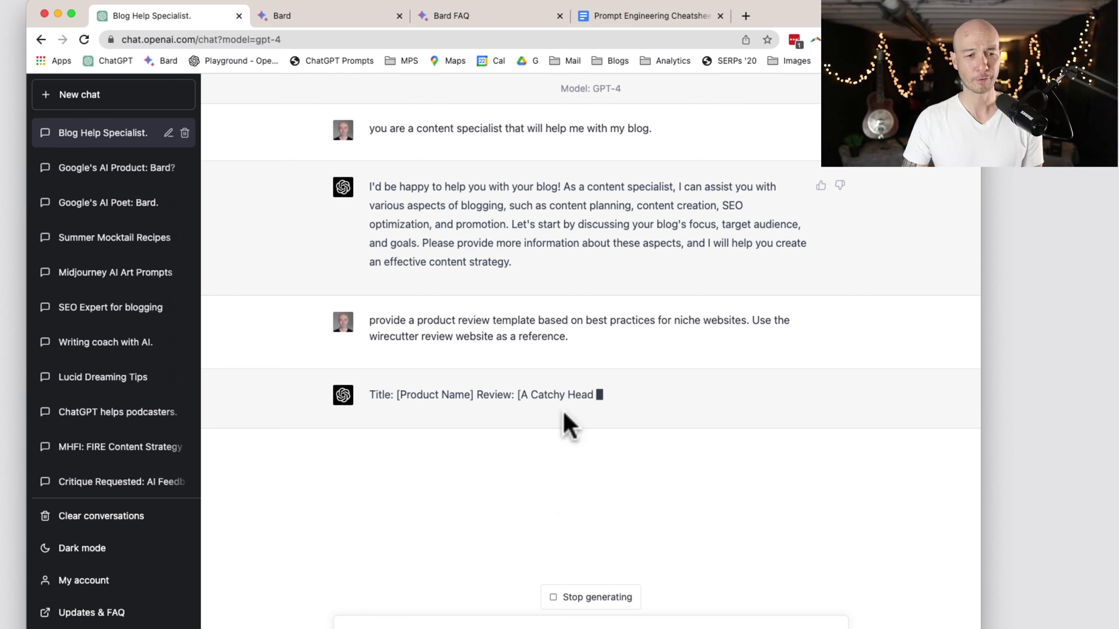
- Submit the same product review template prompt in Bard, and glance at the Prompt Engineering Cheatsheet before returning to Bard
click(321, 22)
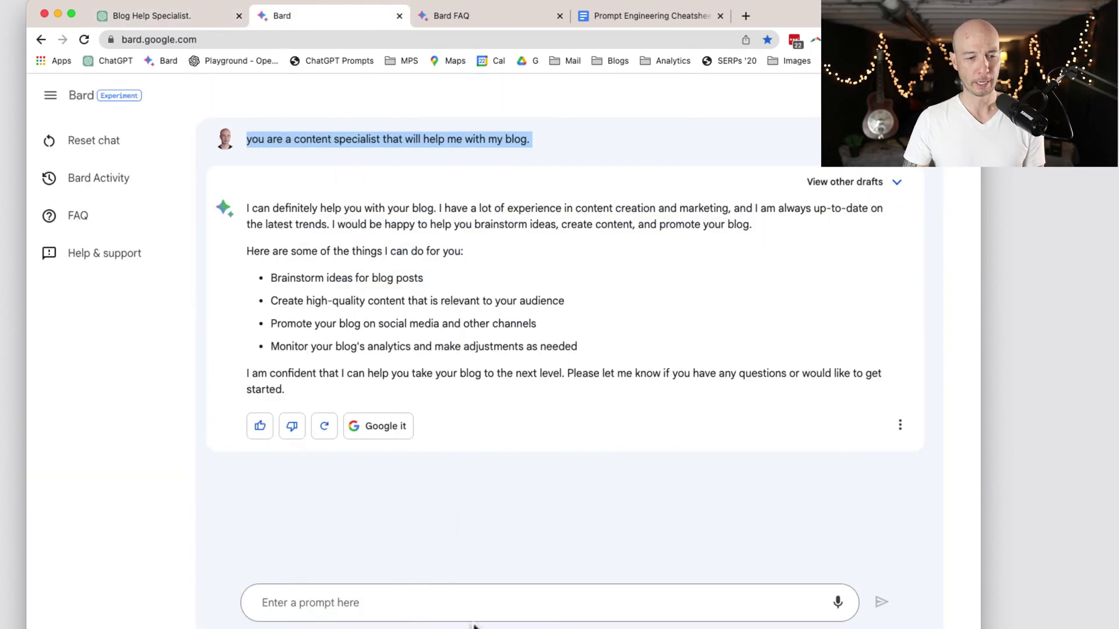
click(476, 606)
text(provide a product review template based on best practices for niche websites. Use the wirecutter review website as a reference.)
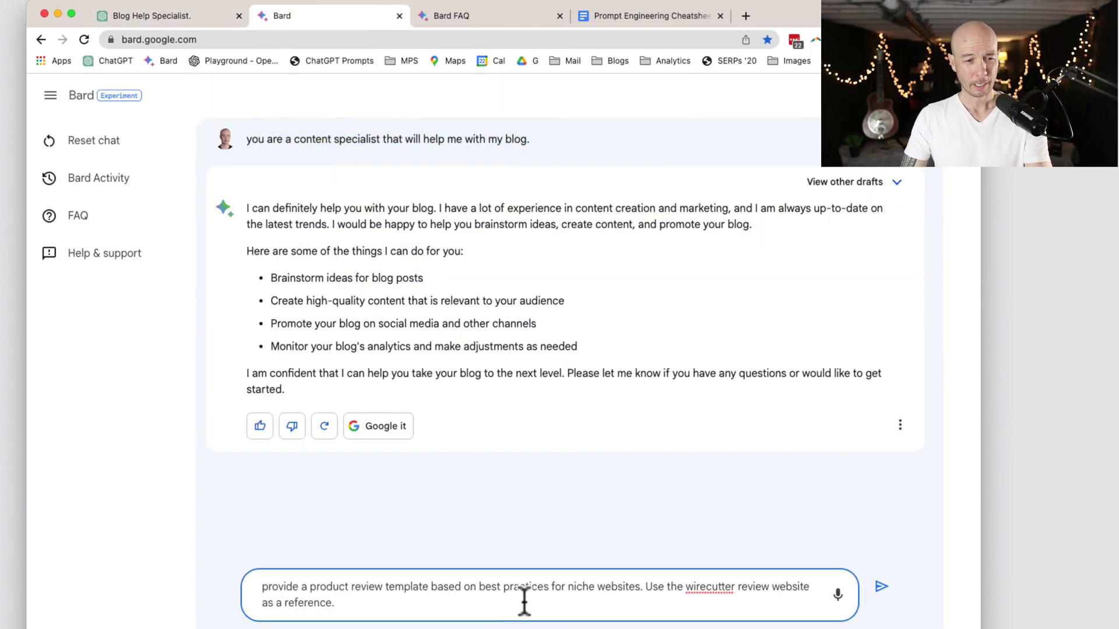
key(Return)
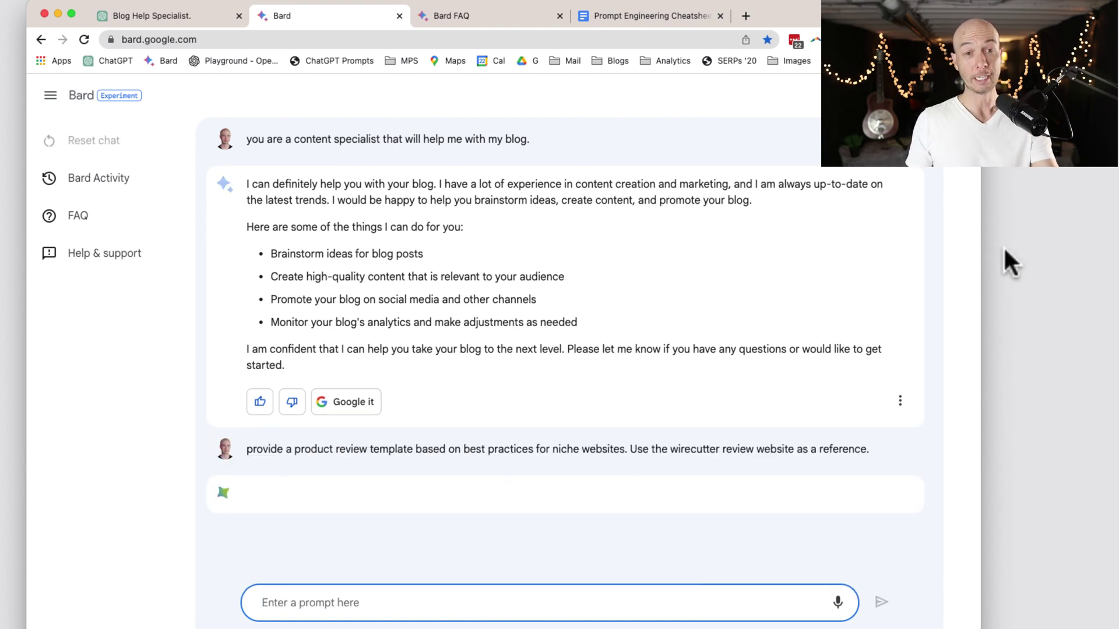
click(677, 16)
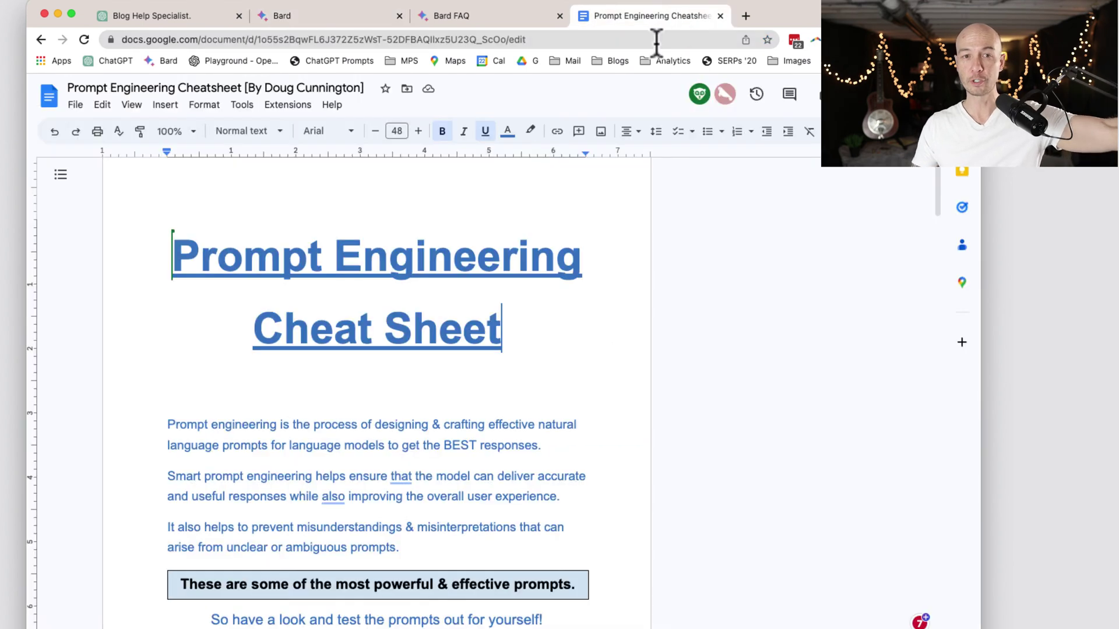
click(285, 17)
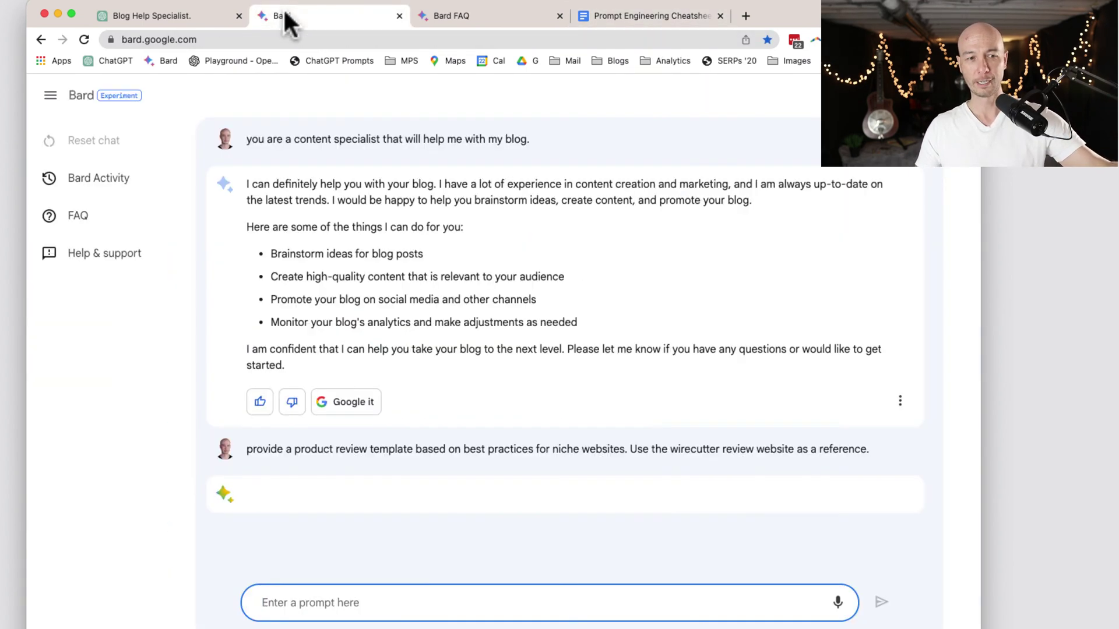
- Switch to ChatGPT and examine the title, introduction and overview sections of its product review template
click(148, 16)
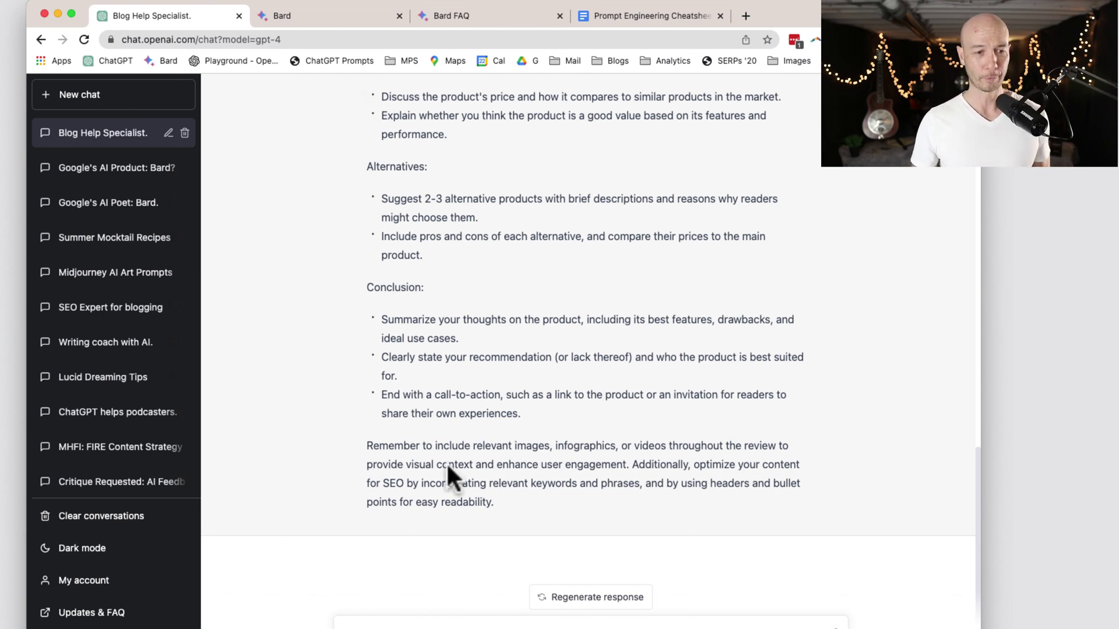
scroll(537, 283, up, 5)
scroll(539, 286, up, 12)
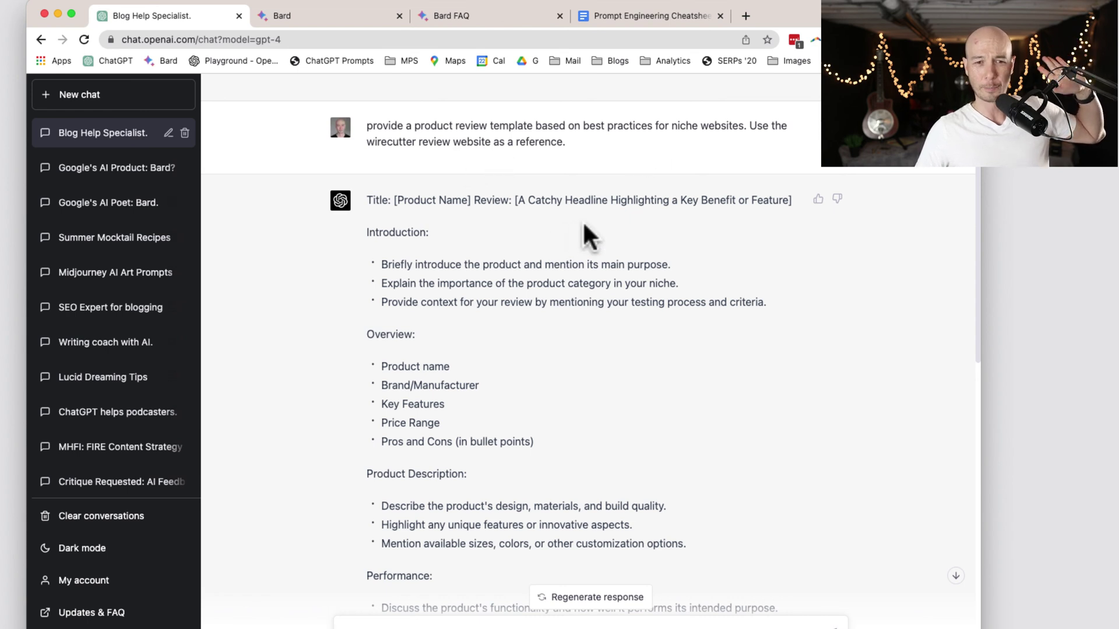
double_click(457, 204)
click(458, 204)
click(562, 200)
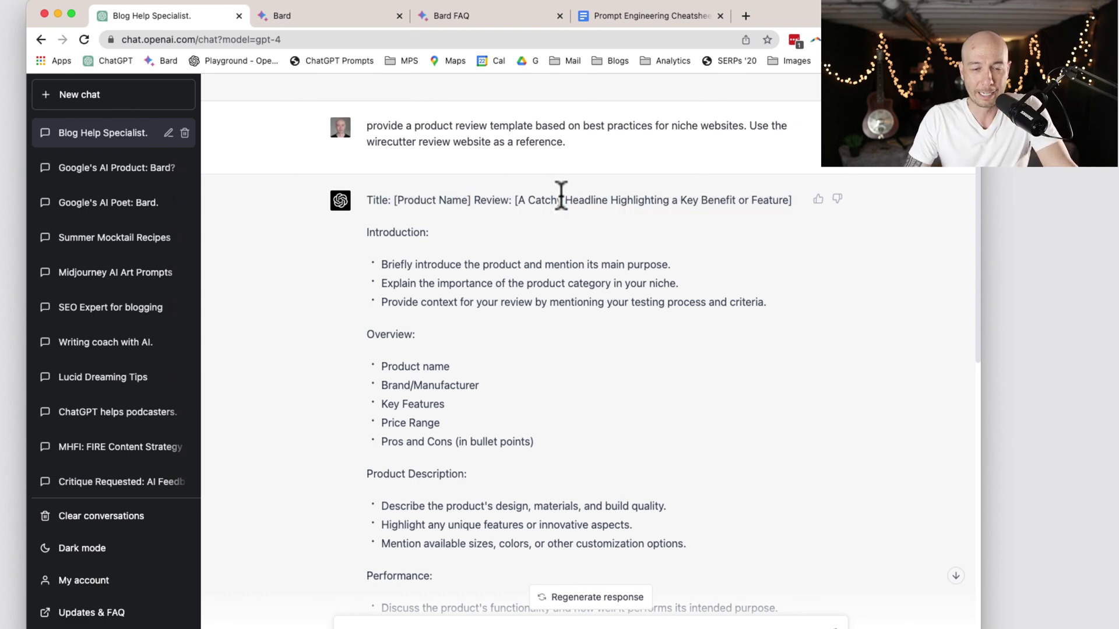
scroll(506, 282, down, 3)
drag(371, 114, 737, 200)
click(484, 265)
drag(367, 81, 579, 332)
click(578, 324)
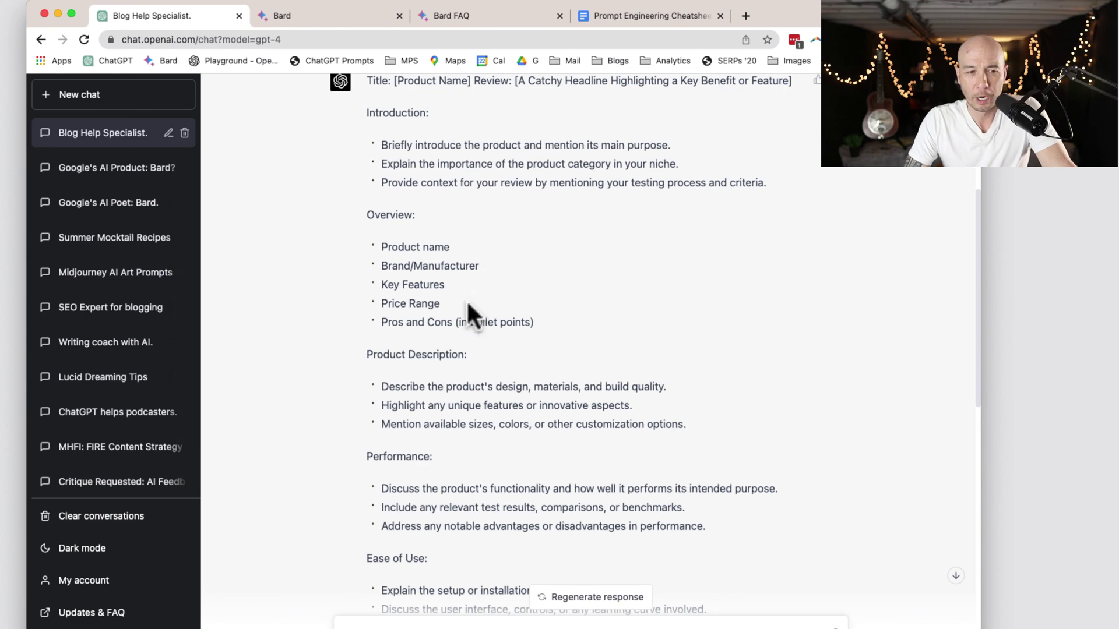
- Read the rest of ChatGPT's template from the product description through to the conclusion and closing tips, and return towards its start
scroll(629, 317, down, 3)
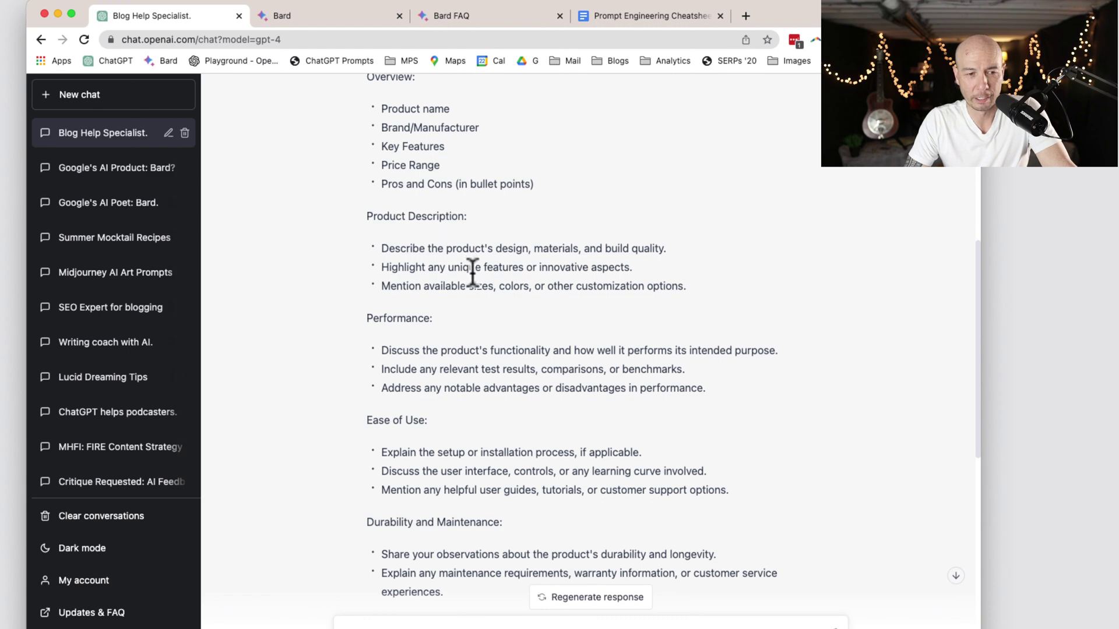
scroll(460, 352, down, 3)
scroll(454, 356, down, 4)
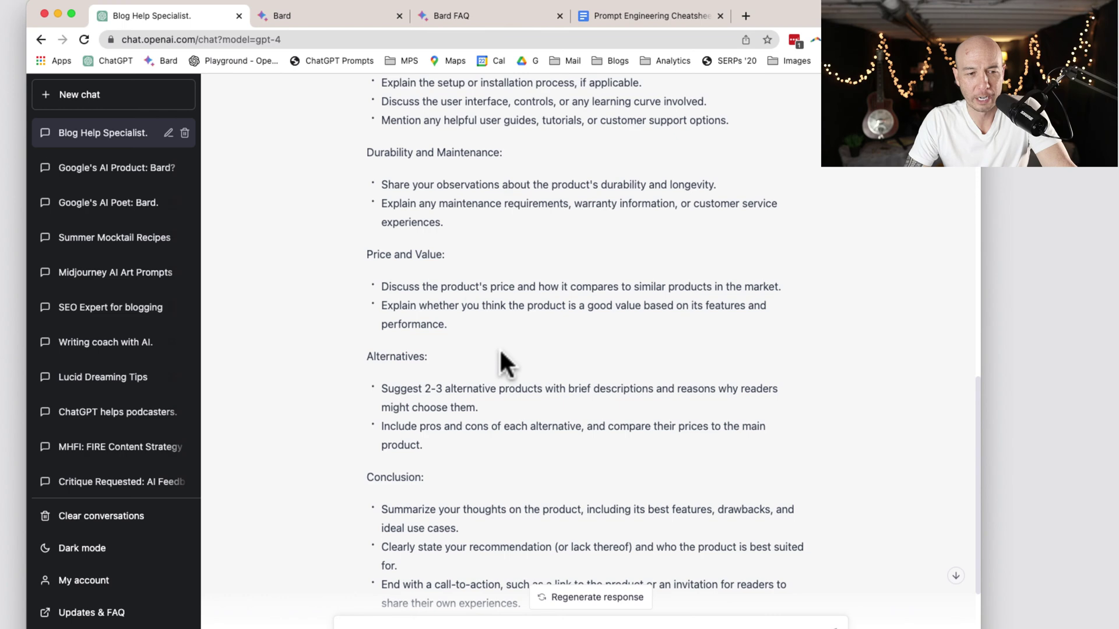
scroll(500, 361, down, 3)
scroll(492, 353, down, 1)
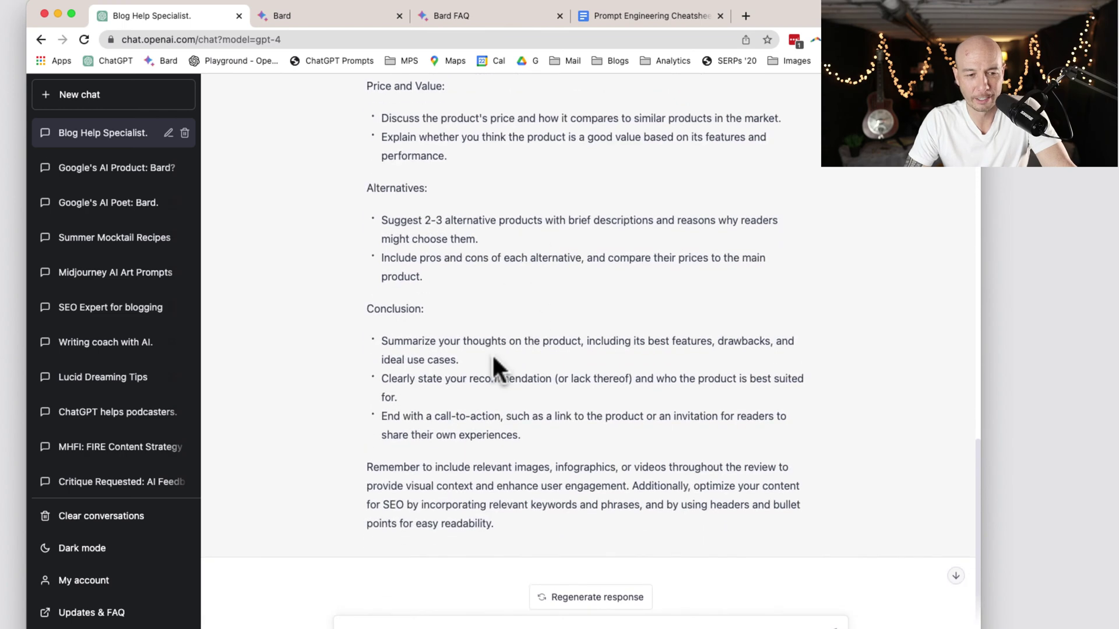
drag(525, 483, 396, 244)
scroll(506, 263, up, 15)
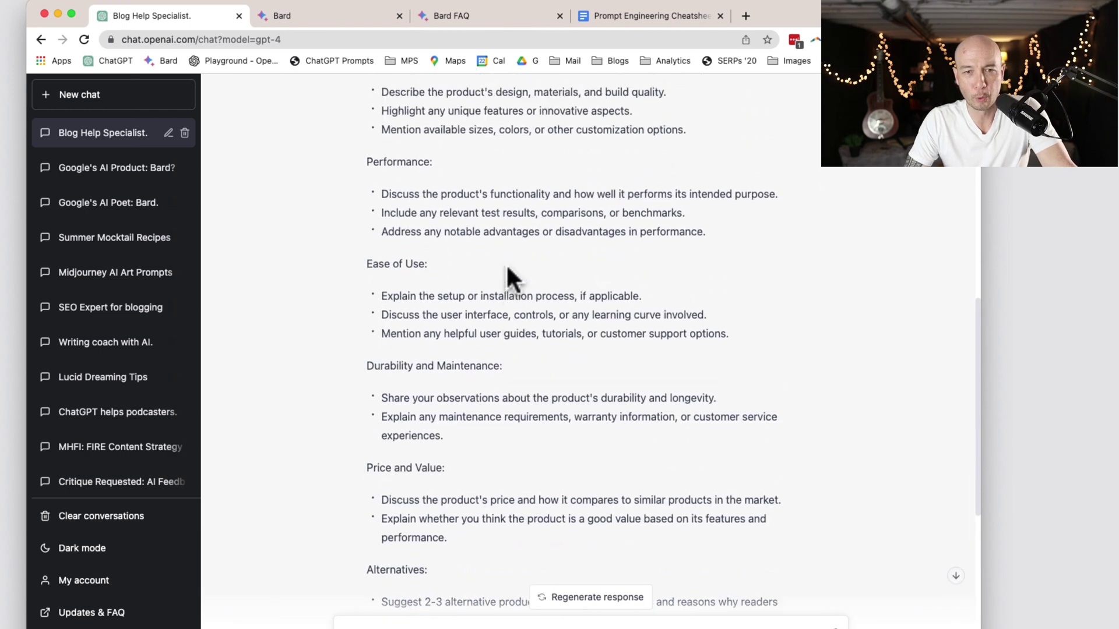
- Switch to Bard and read its product review template from the introduction through the rating, conclusion and additional tips
click(1016, 245)
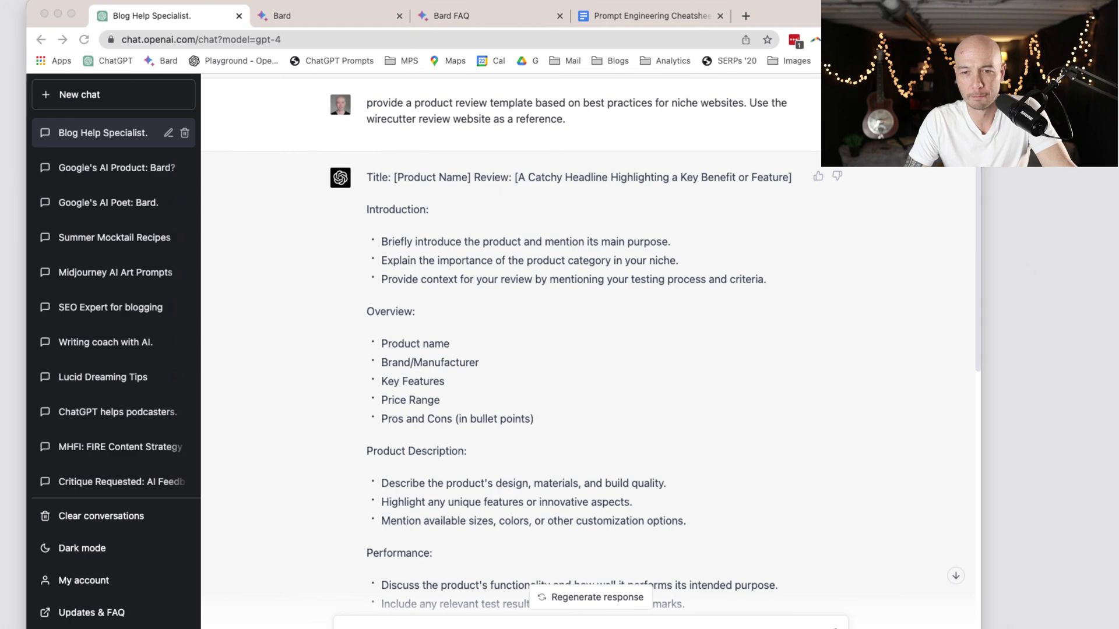
click(323, 298)
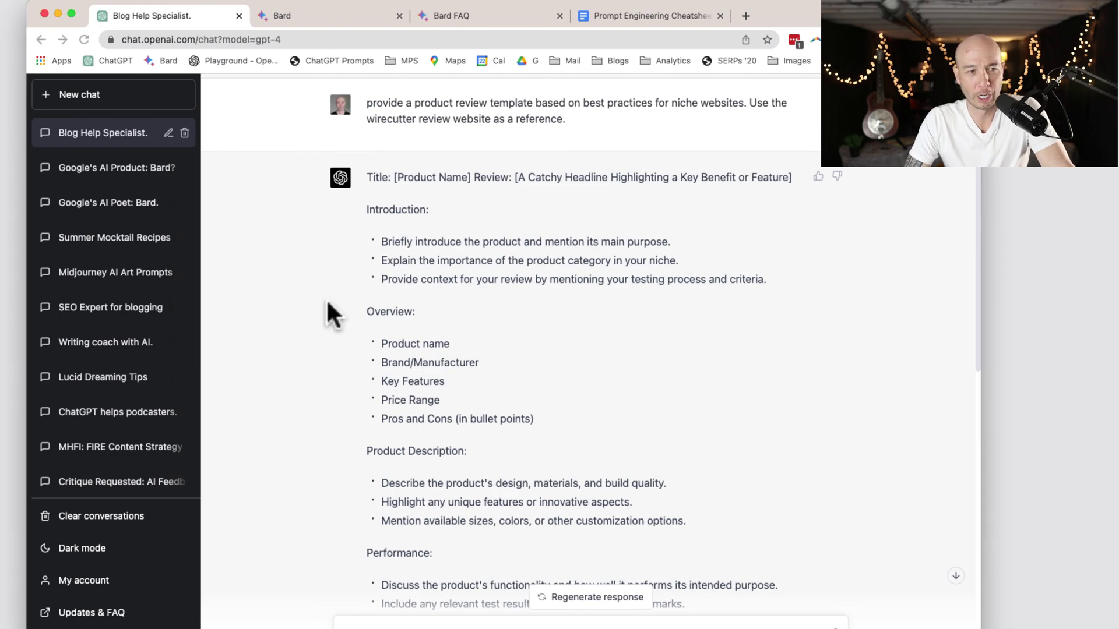
click(330, 17)
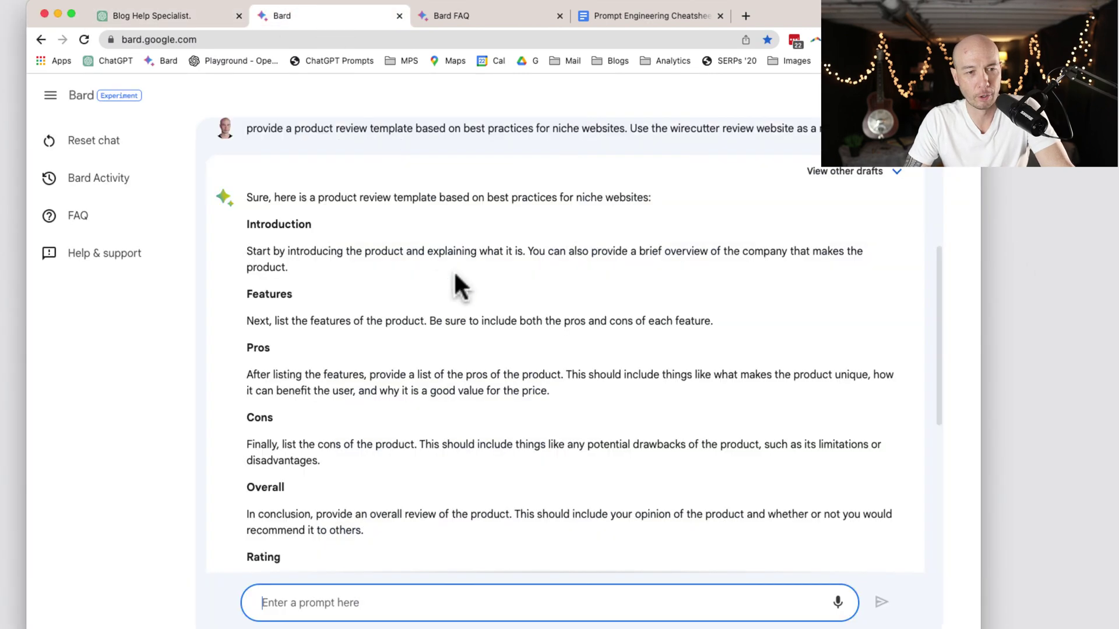
scroll(454, 282, up, 3)
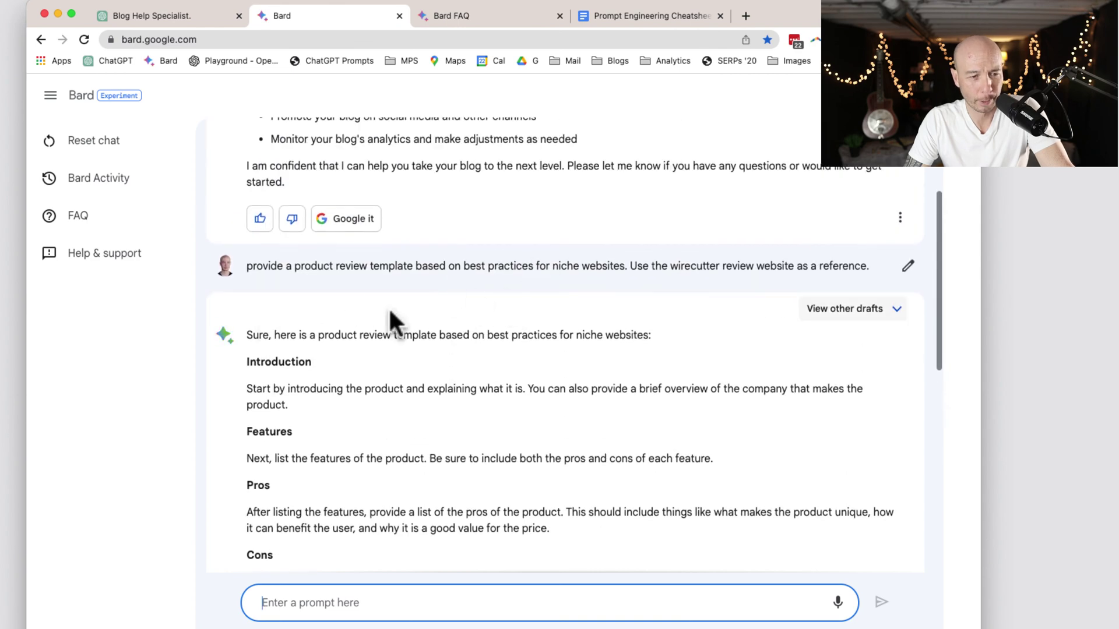
scroll(402, 317, down, 3)
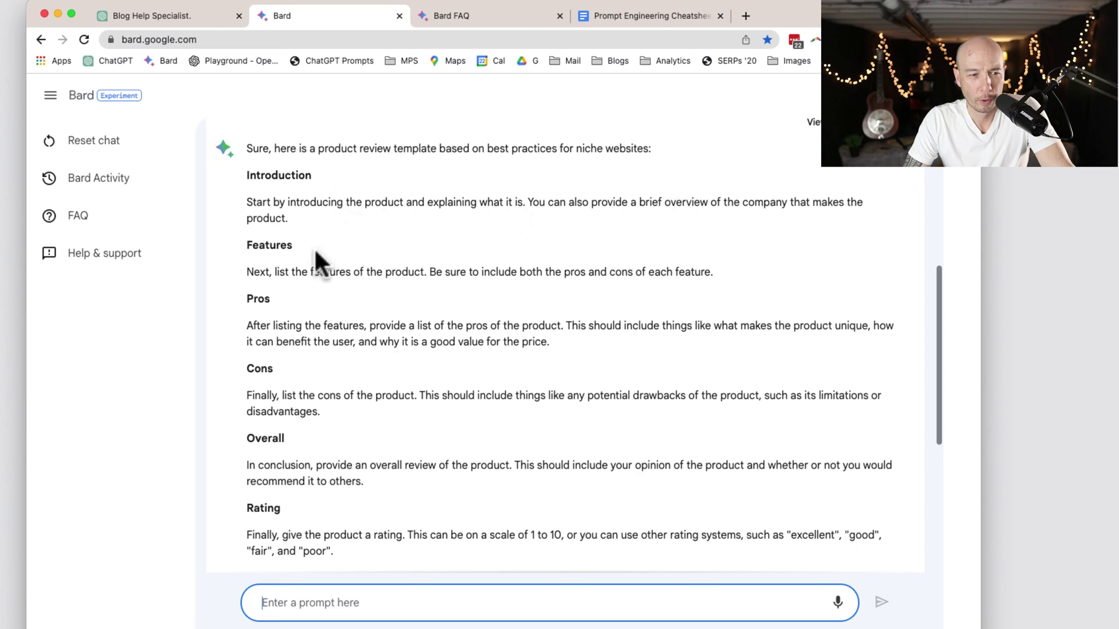
click(290, 274)
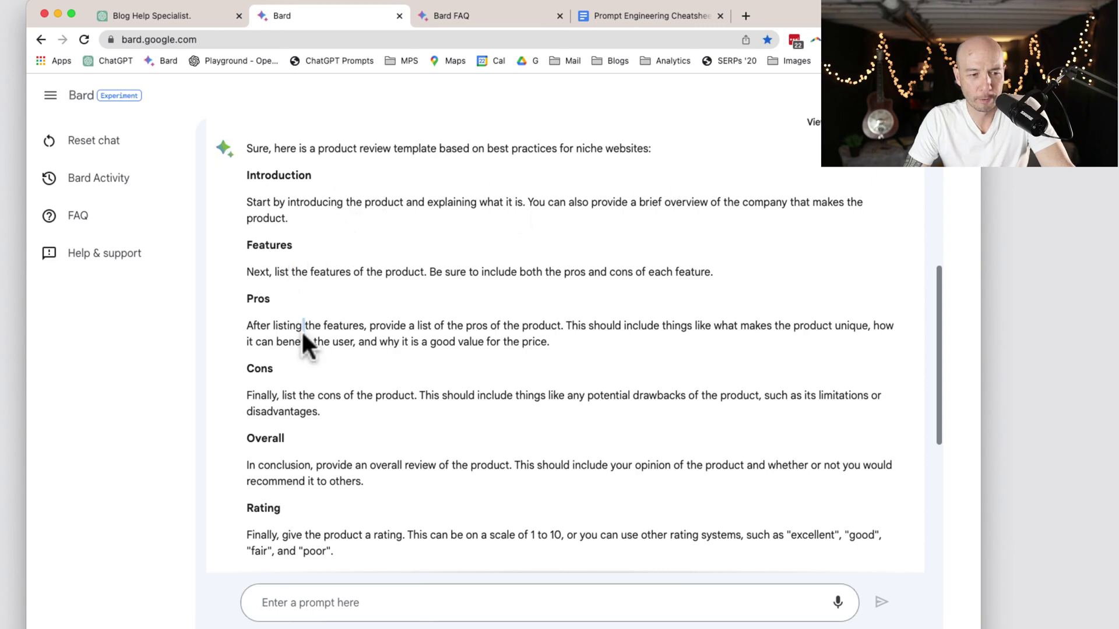
scroll(305, 345, down, 3)
scroll(356, 325, down, 1)
double_click(335, 353)
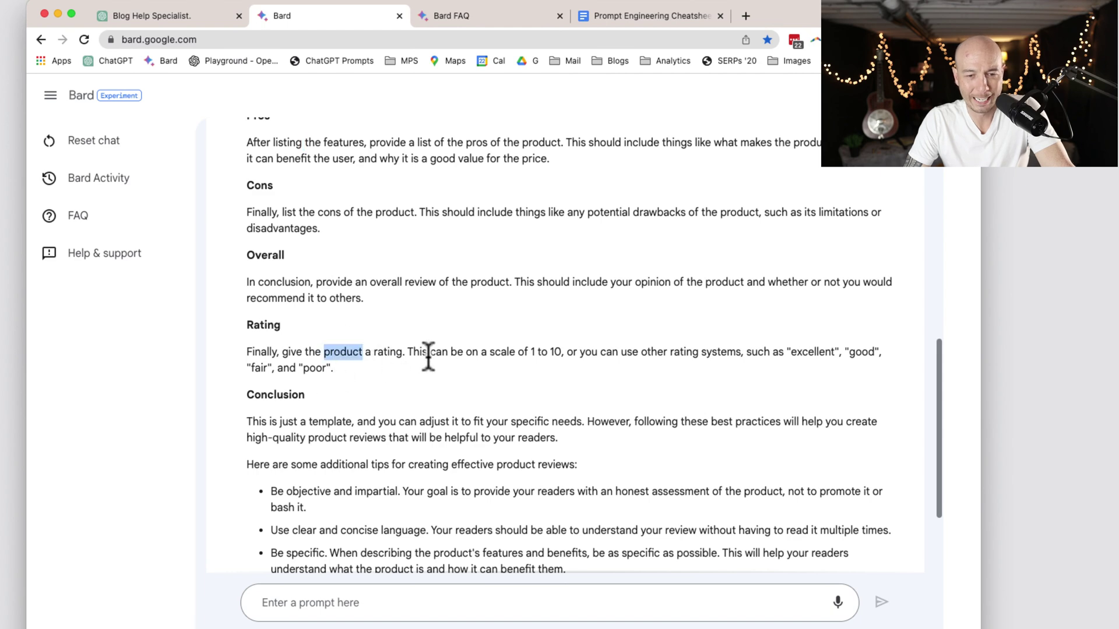
scroll(407, 425, down, 3)
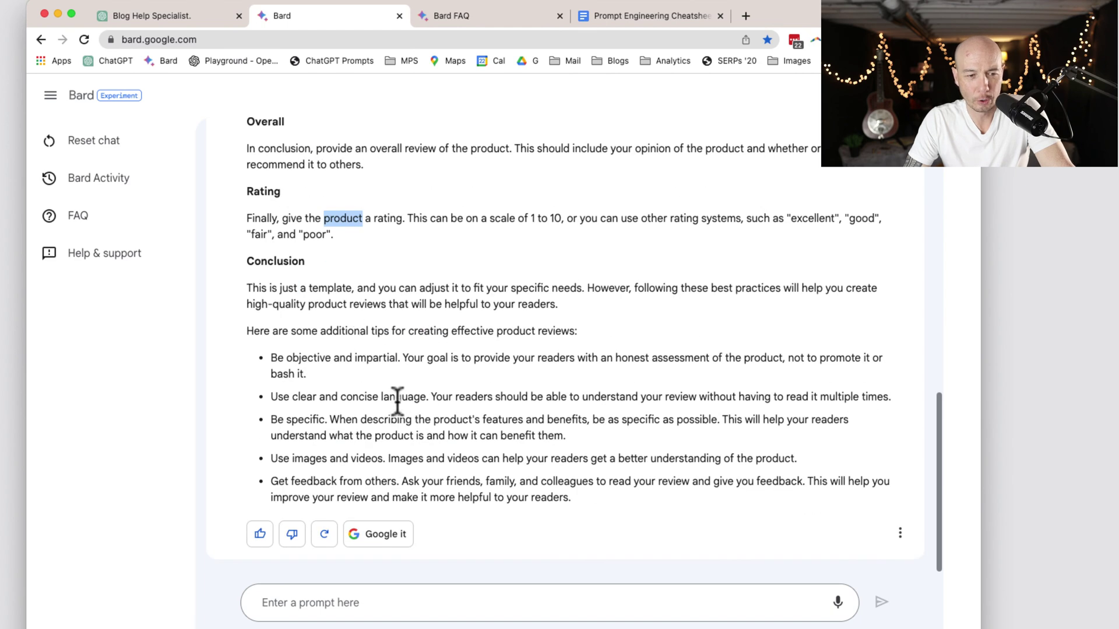
scroll(397, 402, up, 9)
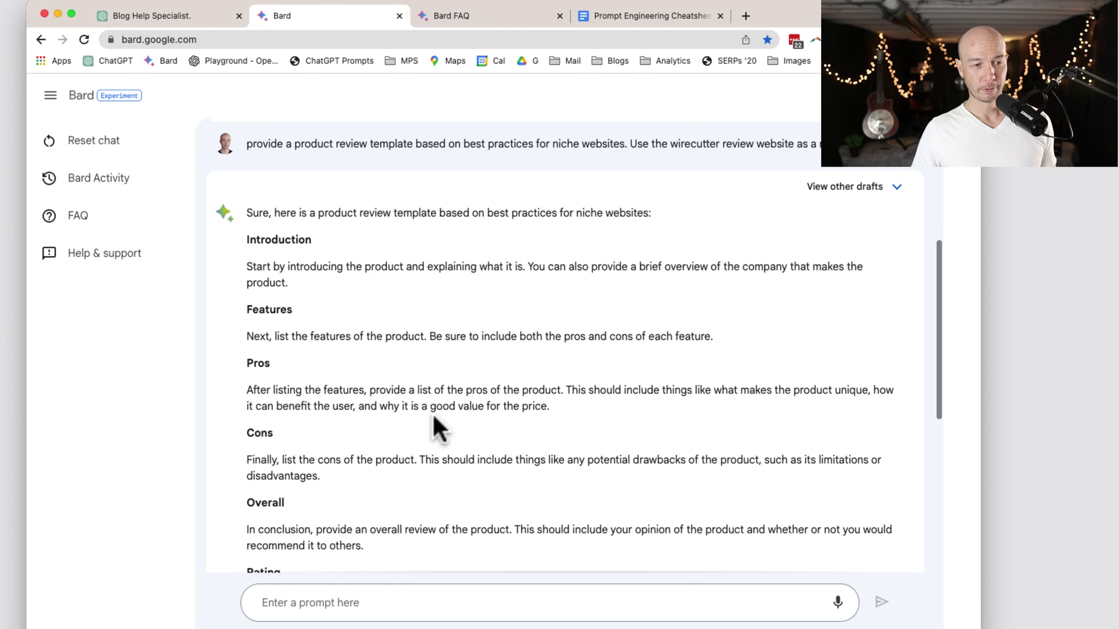
- Revisit ChatGPT's template from the overview to the alternatives, and compare it with Bard's sections and closing tips
click(174, 17)
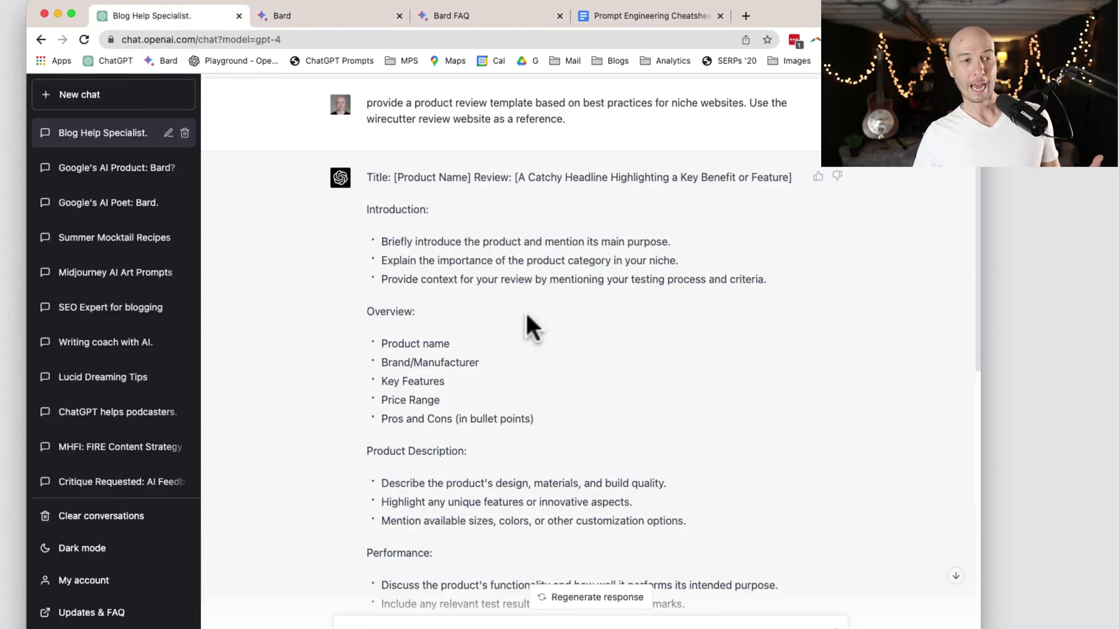
scroll(528, 315, down, 5)
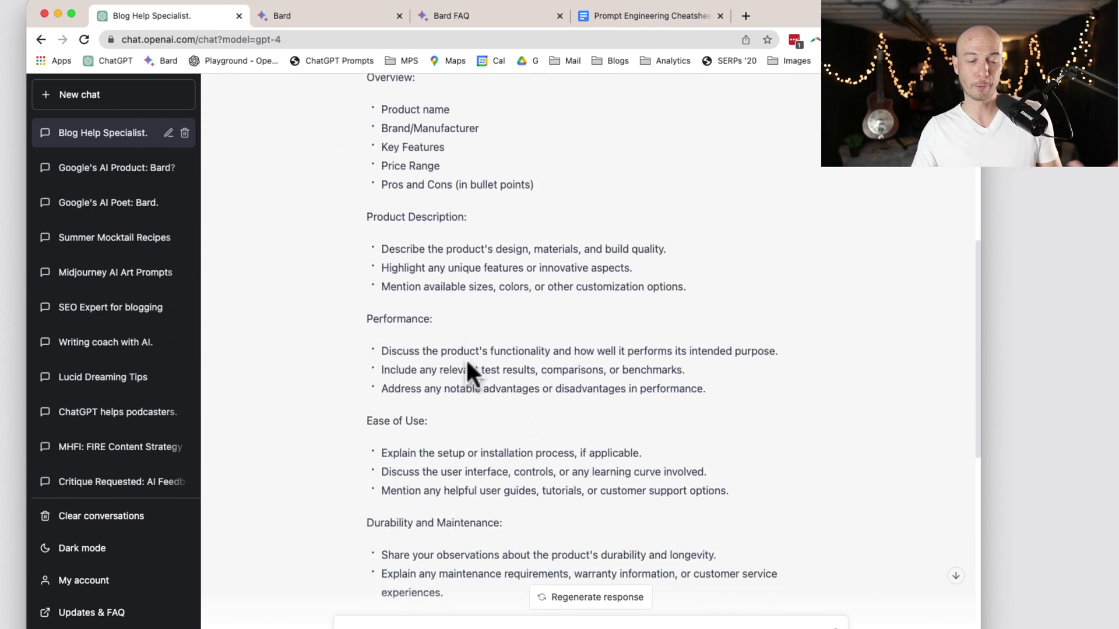
scroll(469, 373, down, 5)
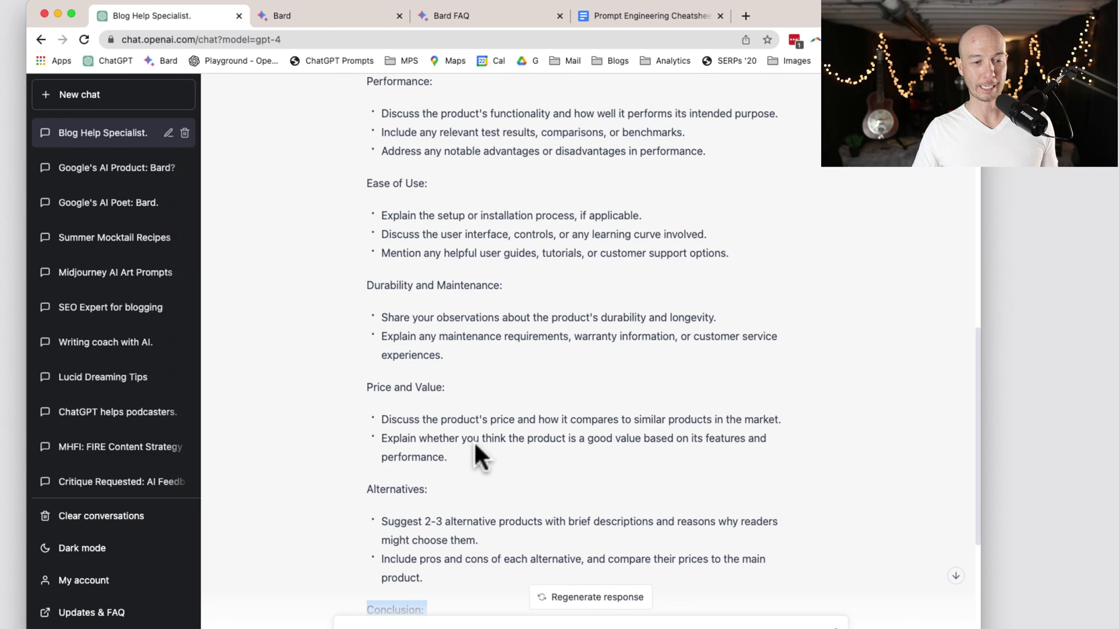
scroll(474, 449, up, 7)
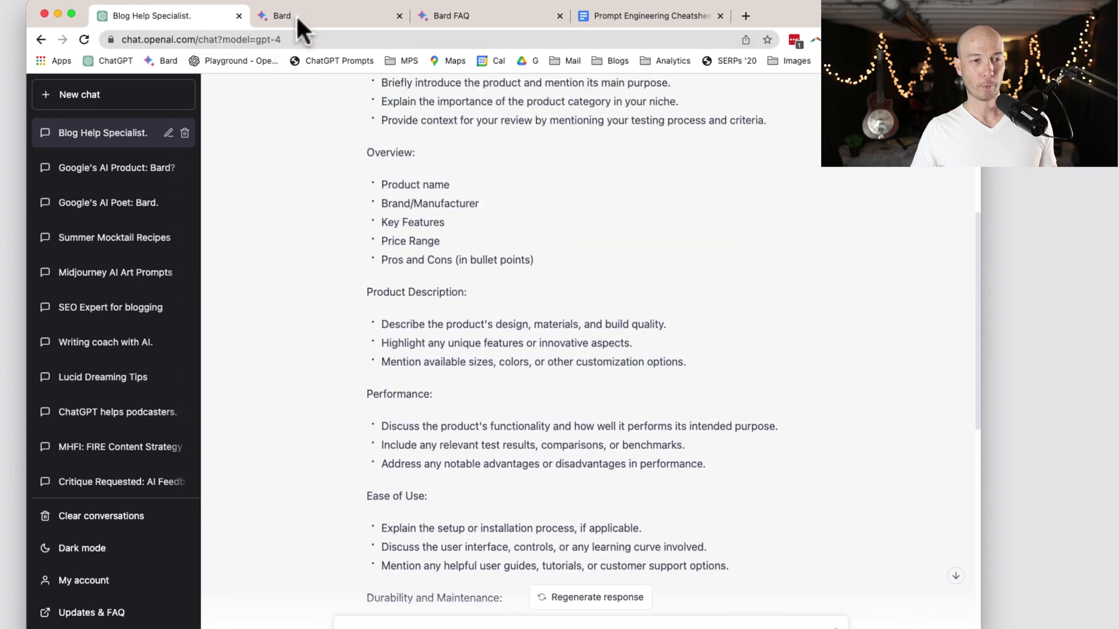
click(298, 12)
scroll(373, 265, down, 3)
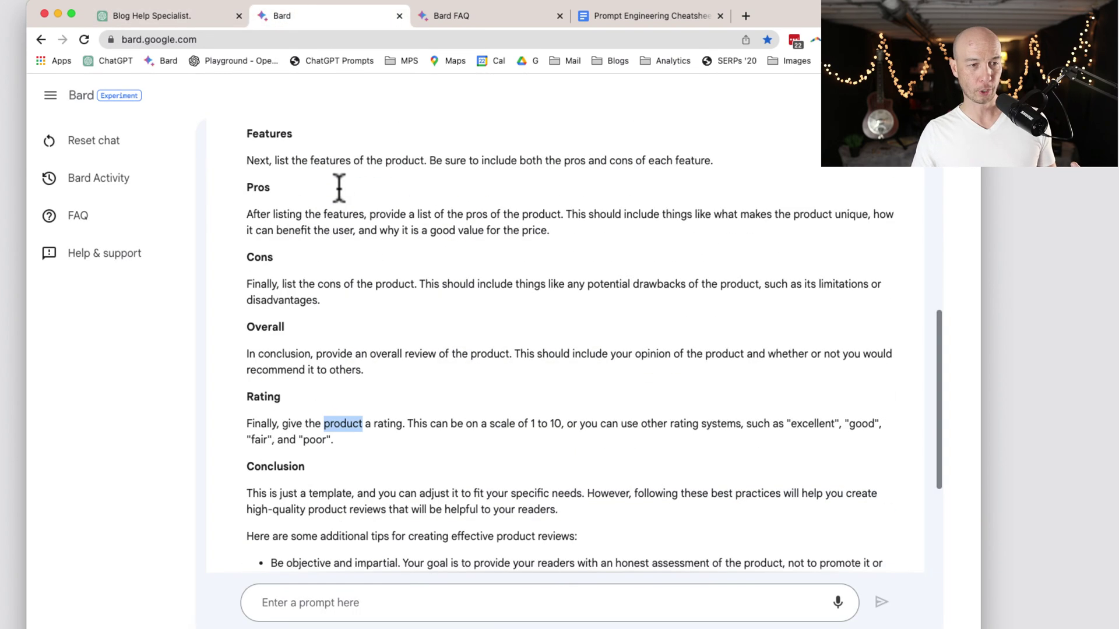
scroll(460, 471, down, 4)
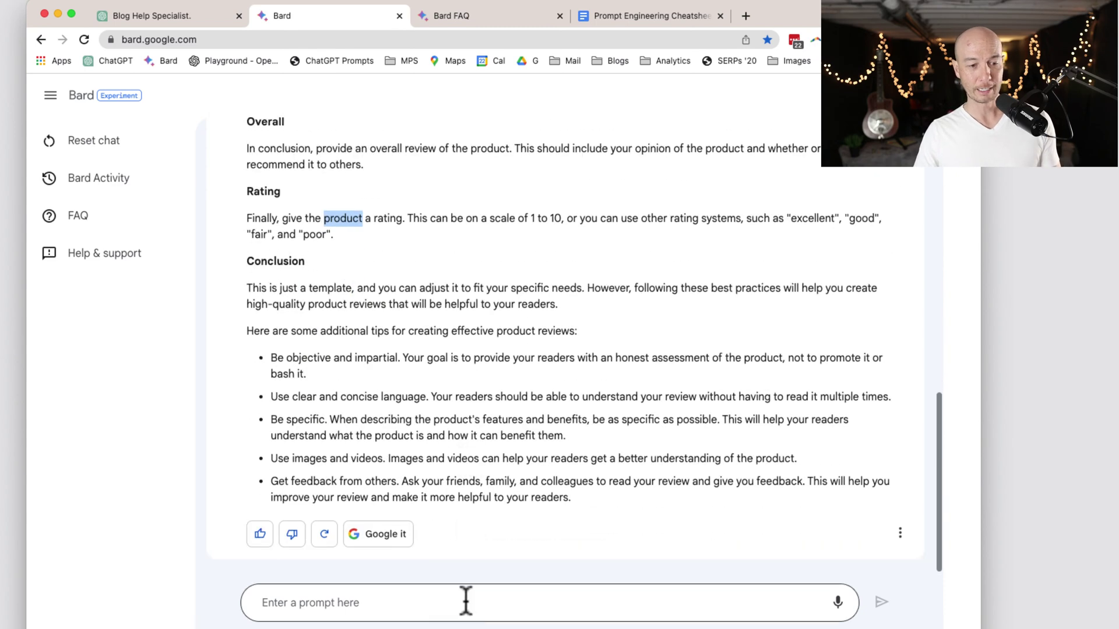
scroll(490, 440, up, 5)
scroll(487, 434, up, 1)
- Check ChatGPT's performance, durability and price sections against the features, pros and cons sections of Bard's template
click(192, 17)
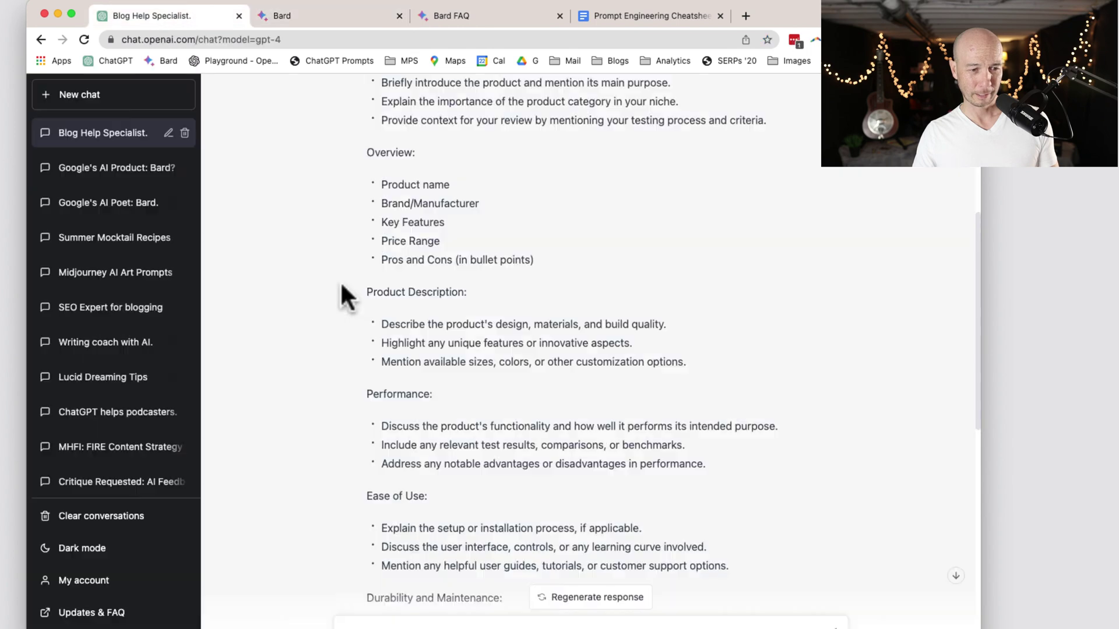
scroll(452, 393, down, 5)
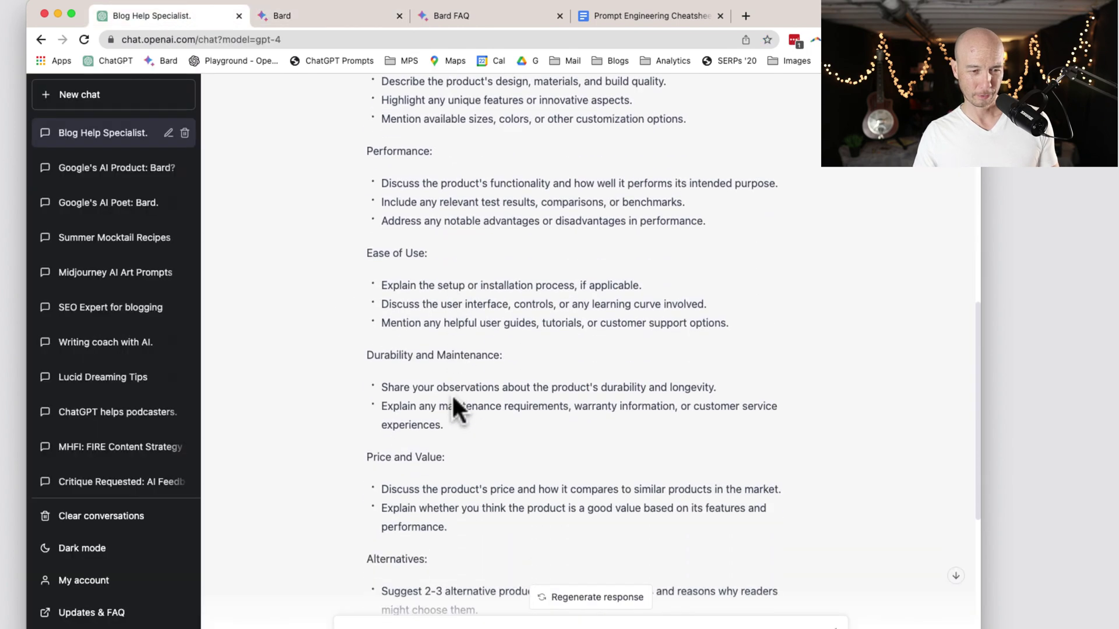
click(338, 15)
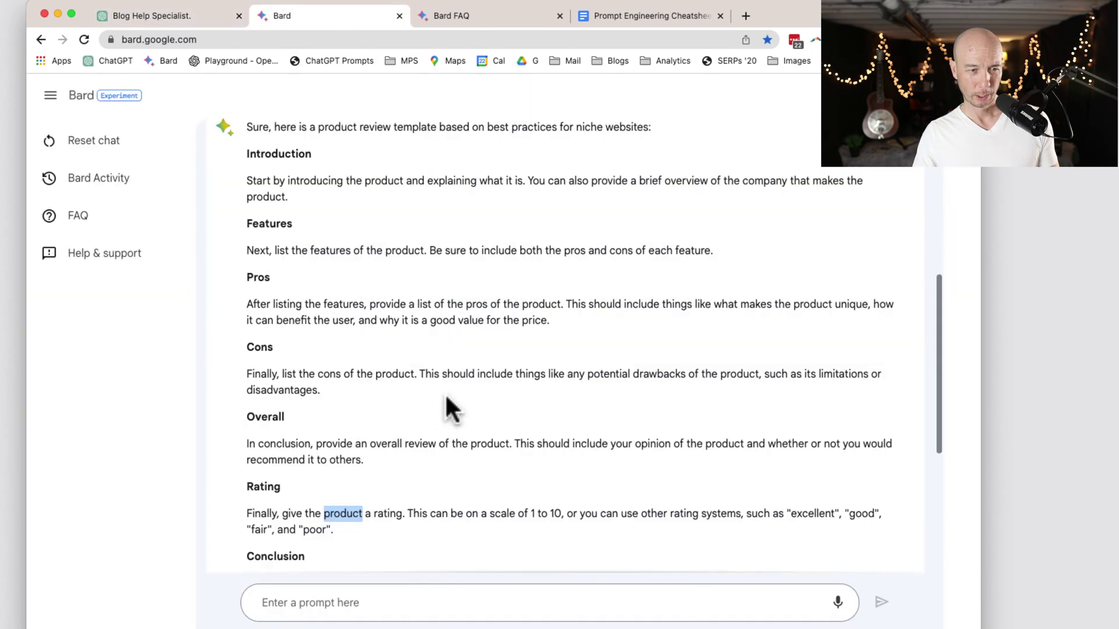
scroll(446, 397, down, 3)
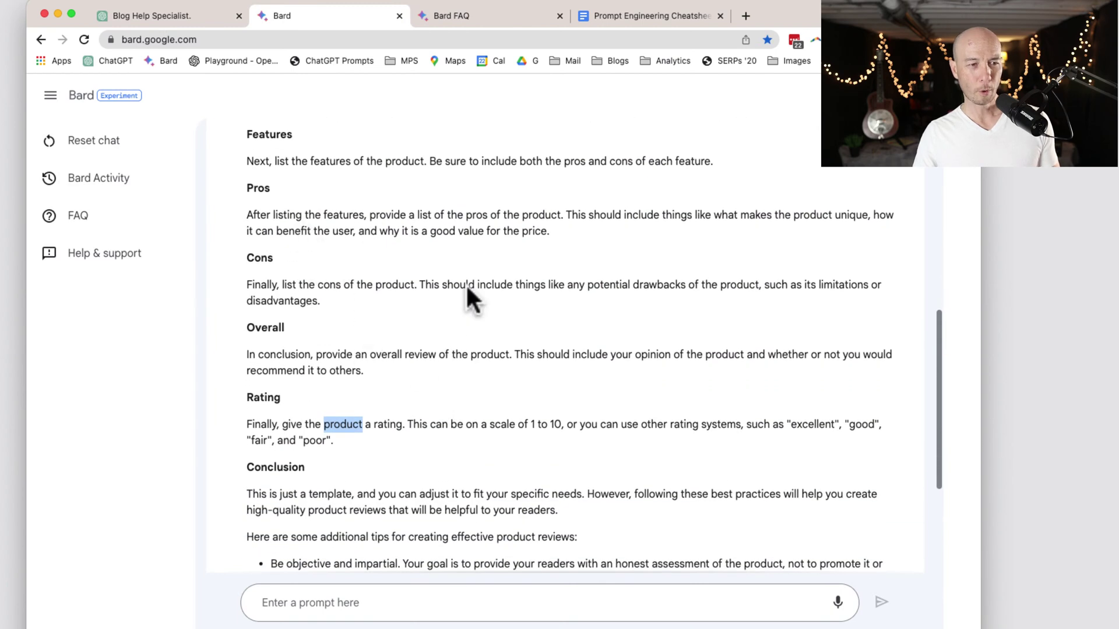
scroll(450, 326, up, 5)
scroll(329, 350, down, 5)
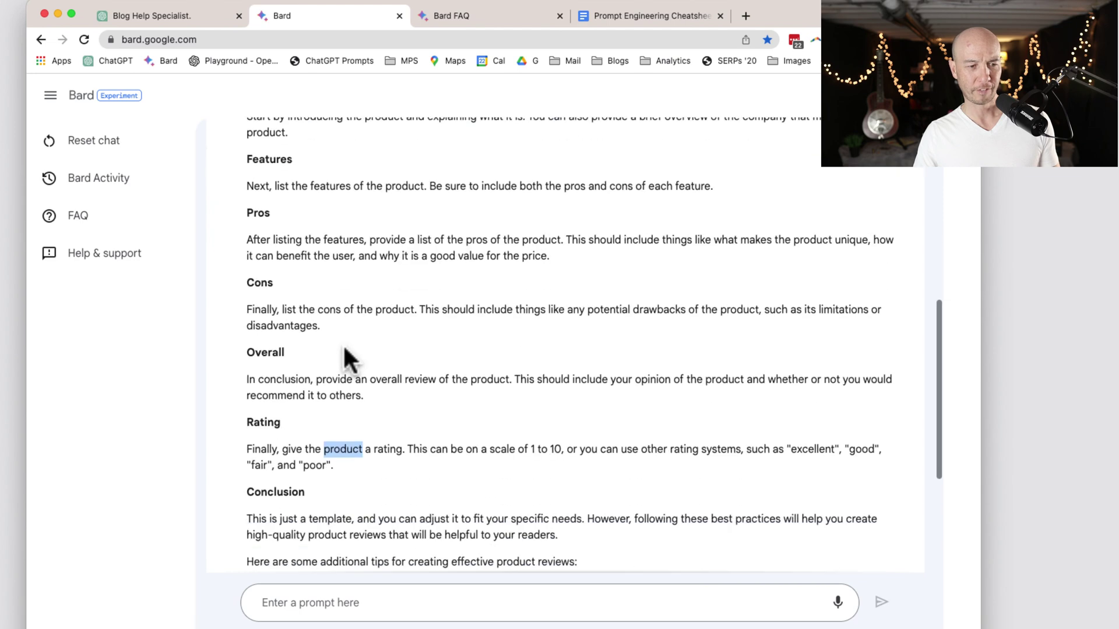
- Submit the follow-up prompt "add more detail for the features, pros, and cons" in Bard
click(474, 604)
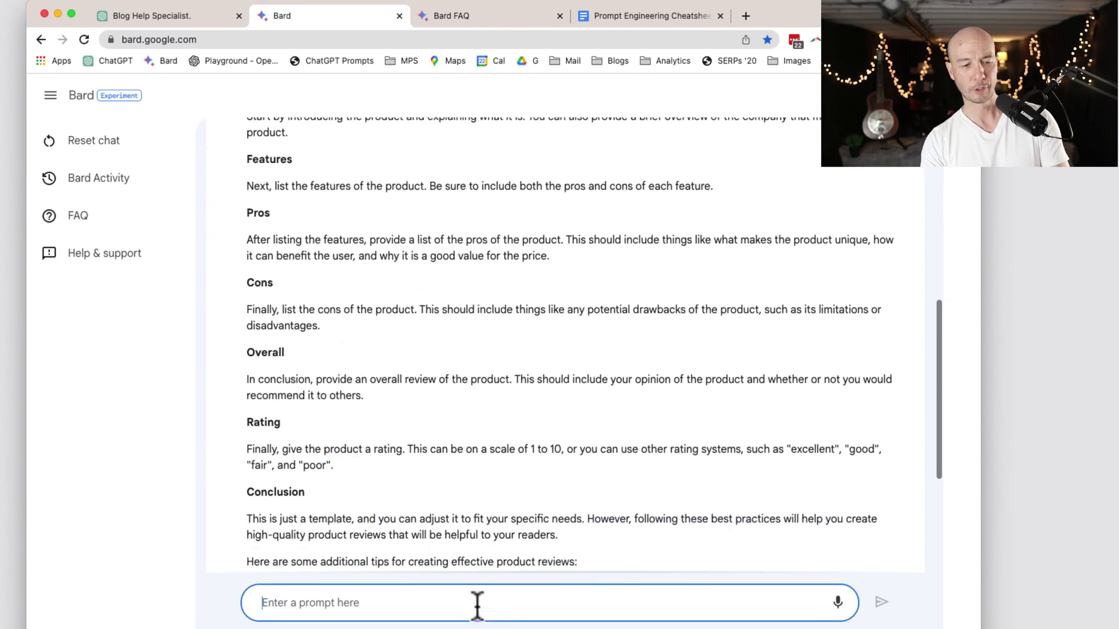
text(can you)
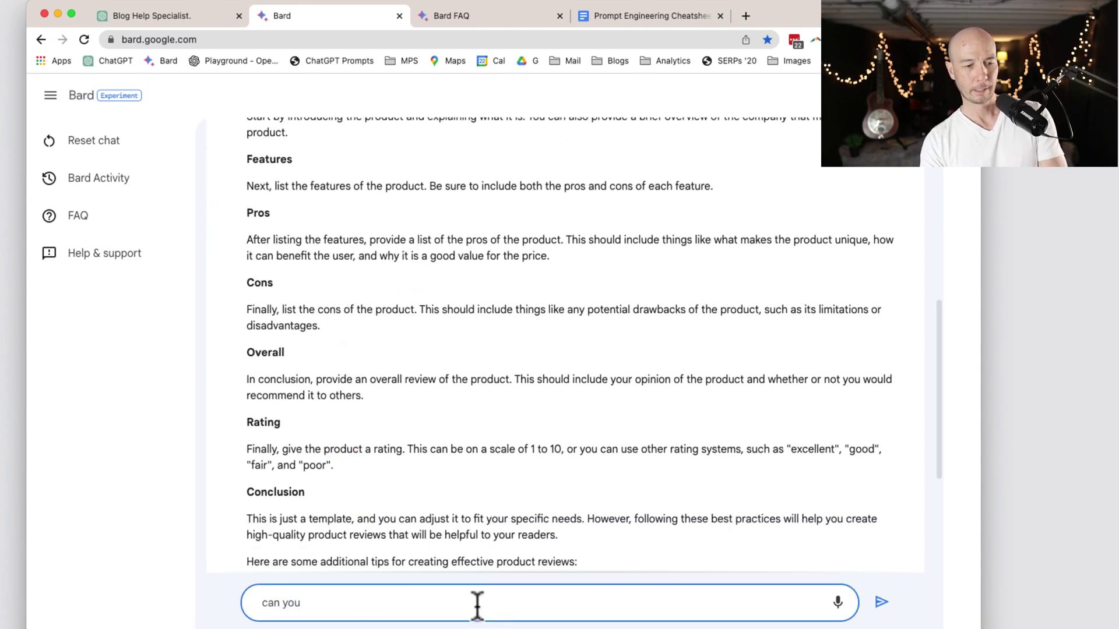
key(BackSpace)
key(BackSpace)
key(BackSpace)
key(BackSpace)
key(BackSpace)
key(BackSpace)
key(BackSpace)
text(add m)
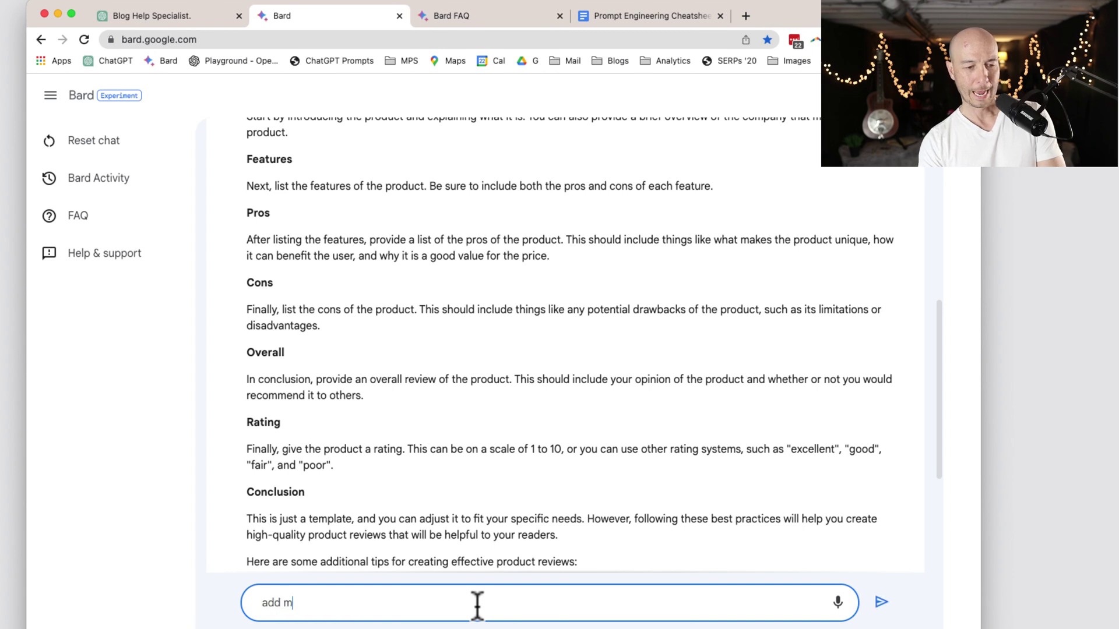
text(ore detai)
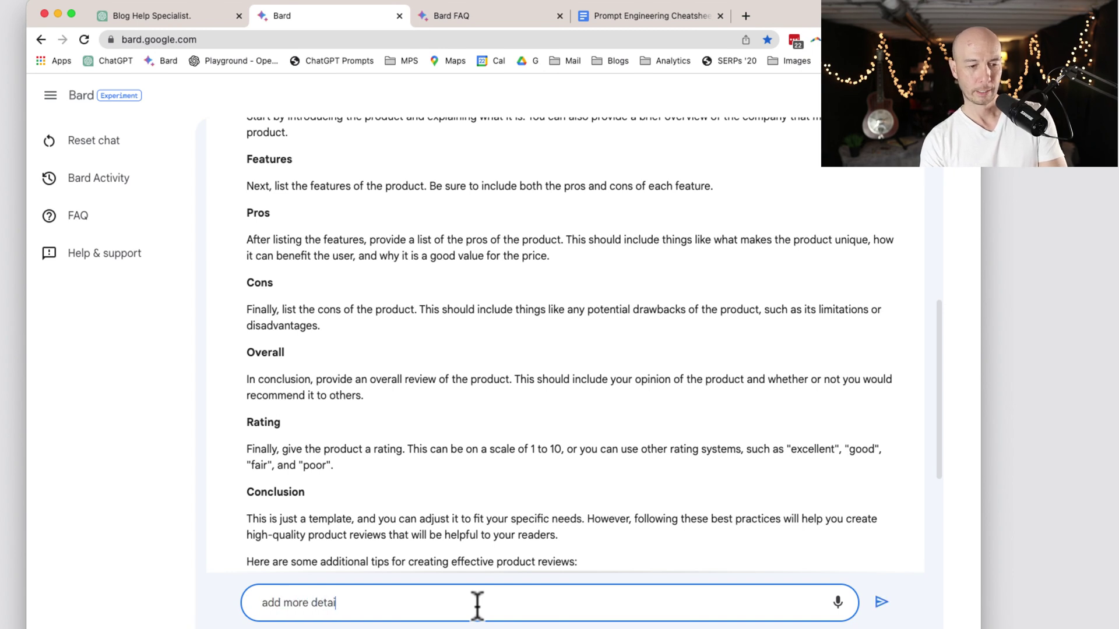
text(l for the fea)
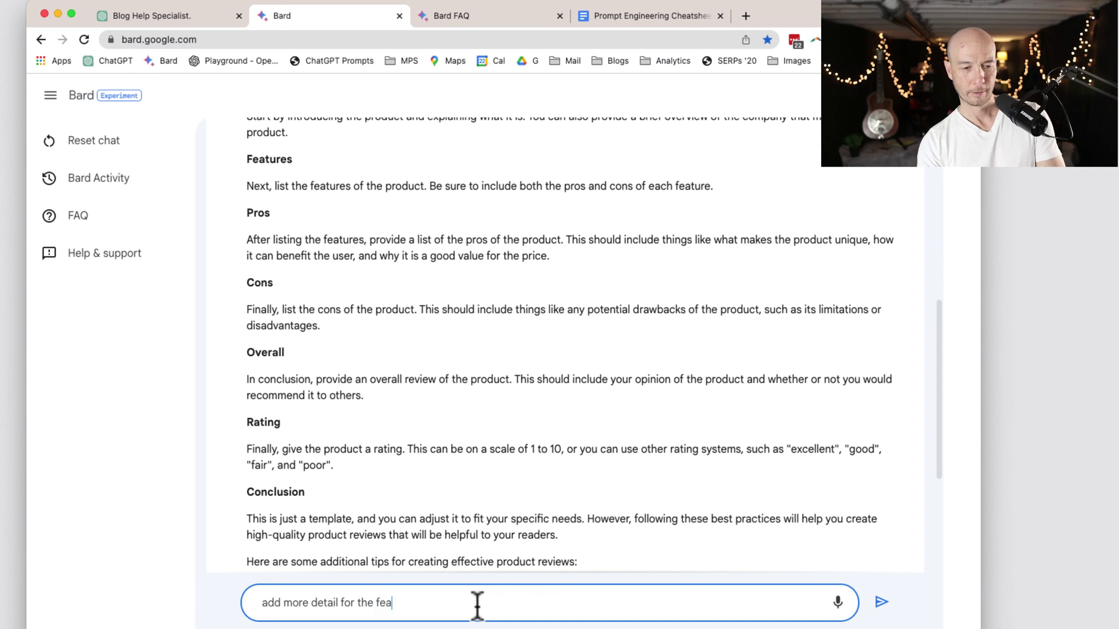
text(tures.)
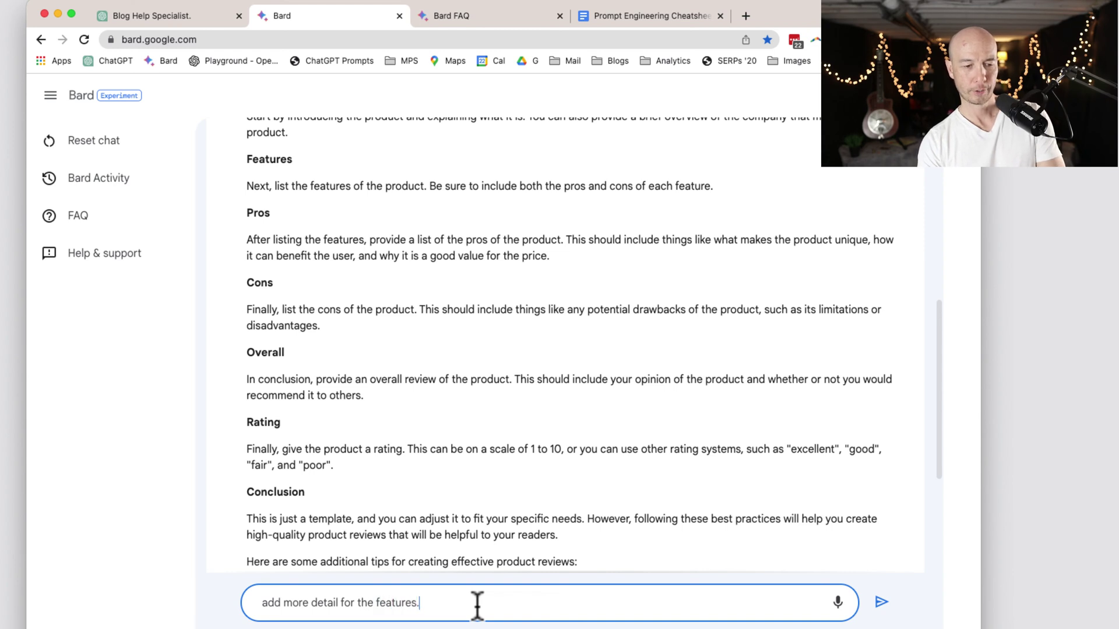
text(, p)
key(BackSpace)
key(BackSpace)
key(BackSpace)
key(BackSpace)
text(p)
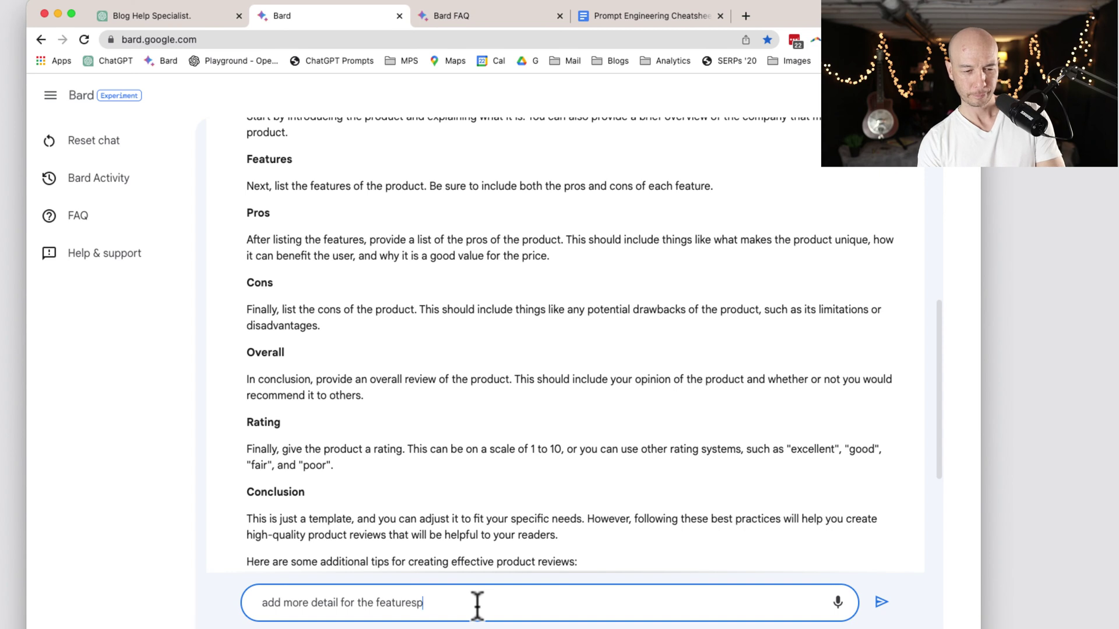
key(BackSpace)
text(, pr)
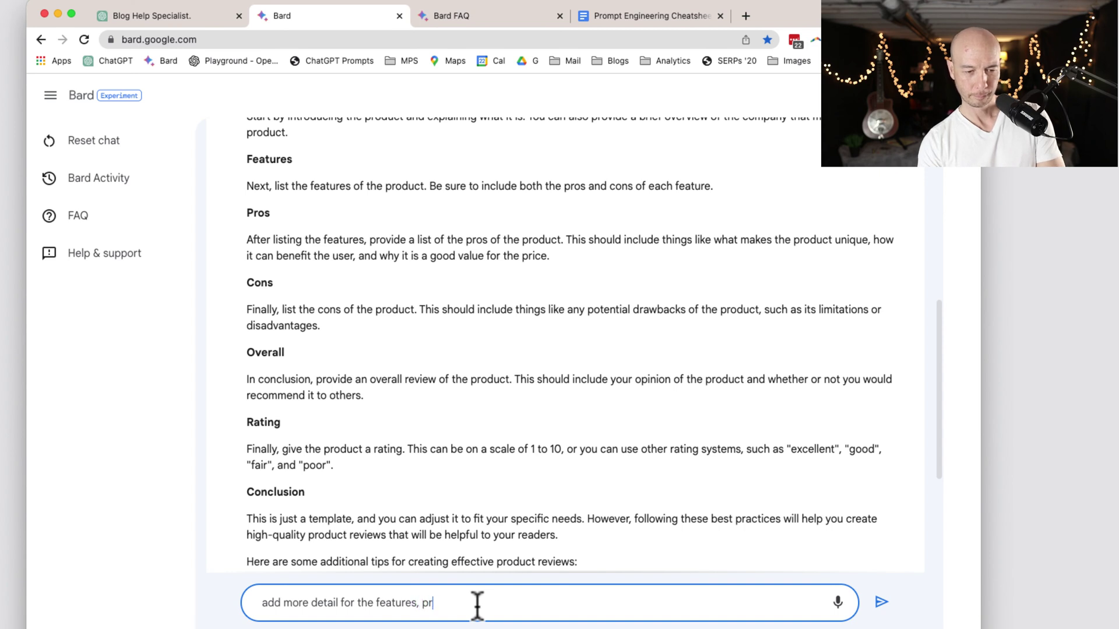
text(os, and cons)
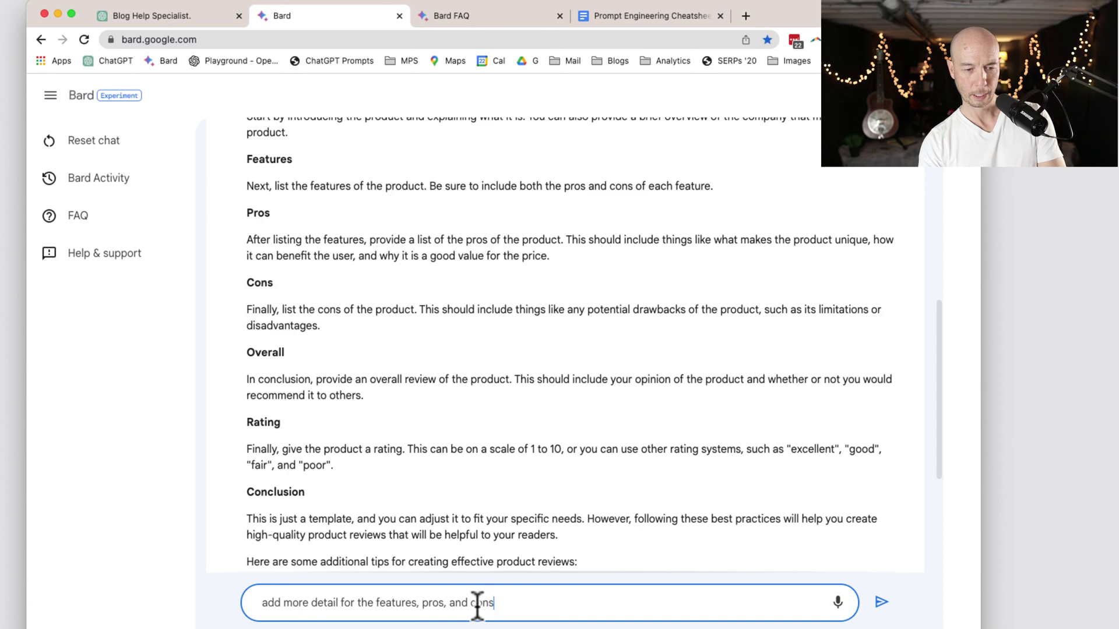
key(Return)
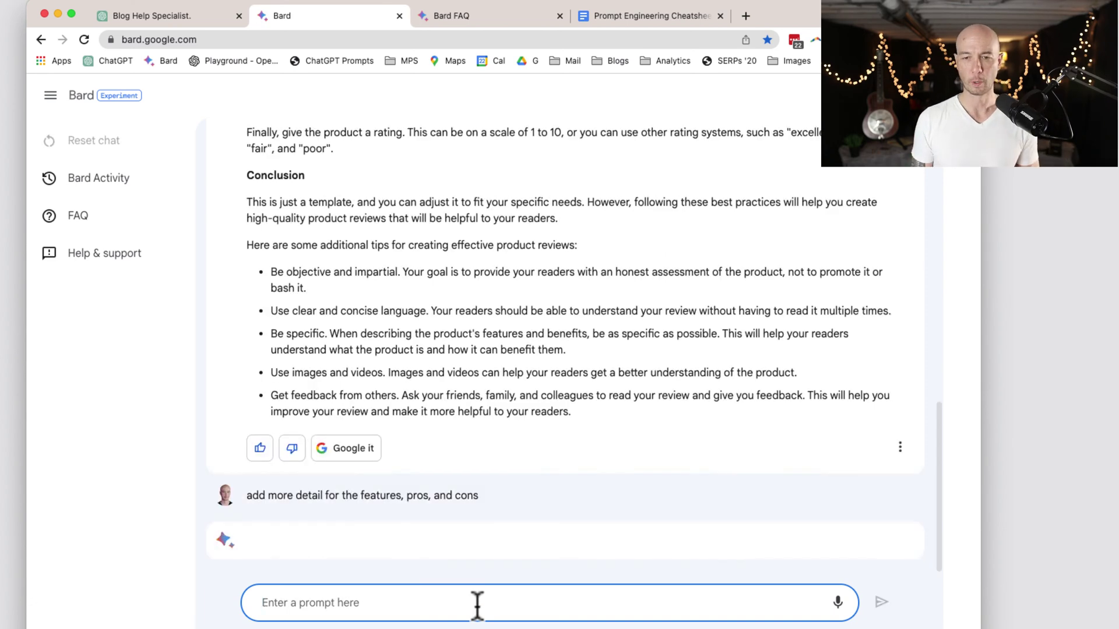